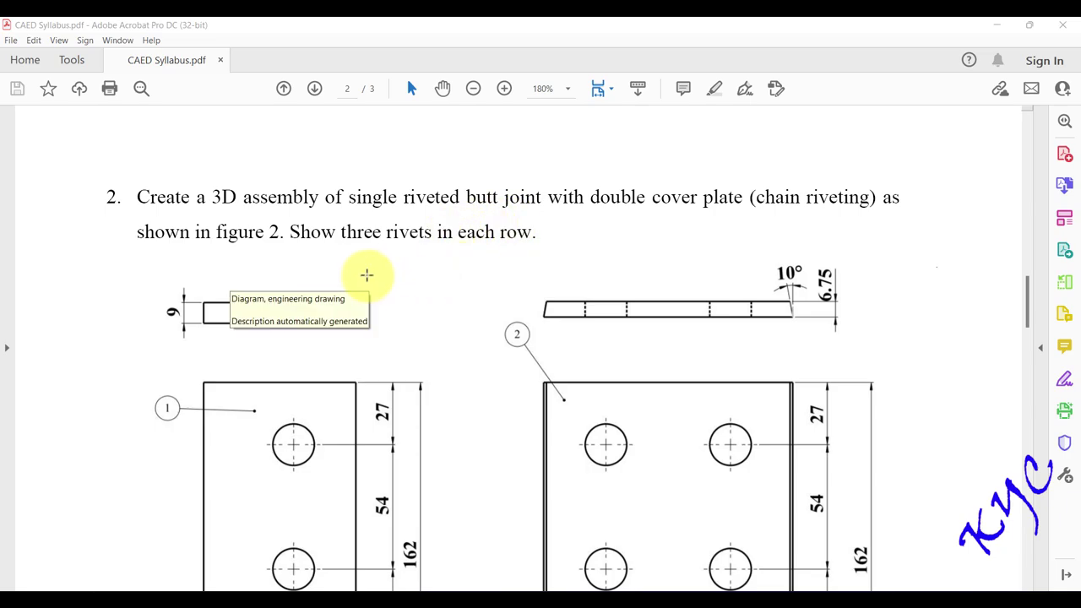
# - Create a new part document, Part1, and select its Top Plane for sketching
pyautogui.scroll(-10, 338, 463)
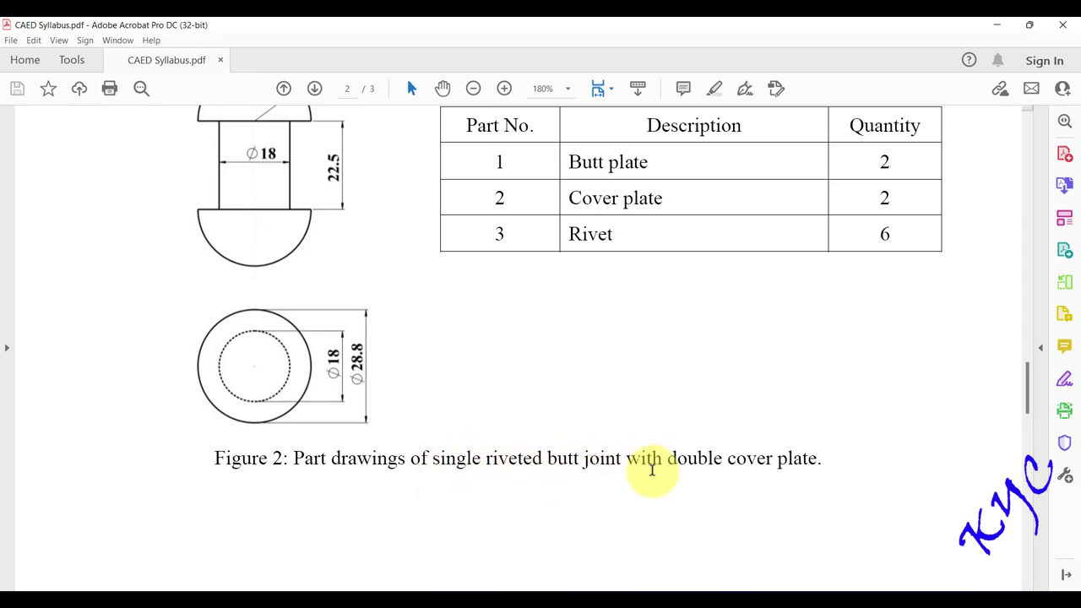
pyautogui.scroll(3, 731, 302)
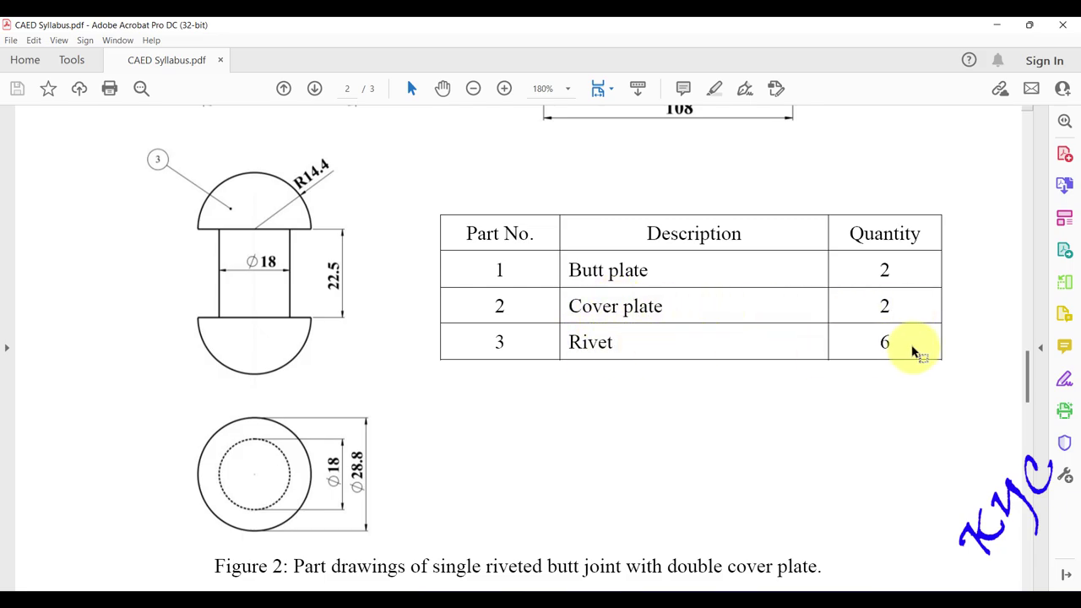
pyautogui.scroll(12, 691, 297)
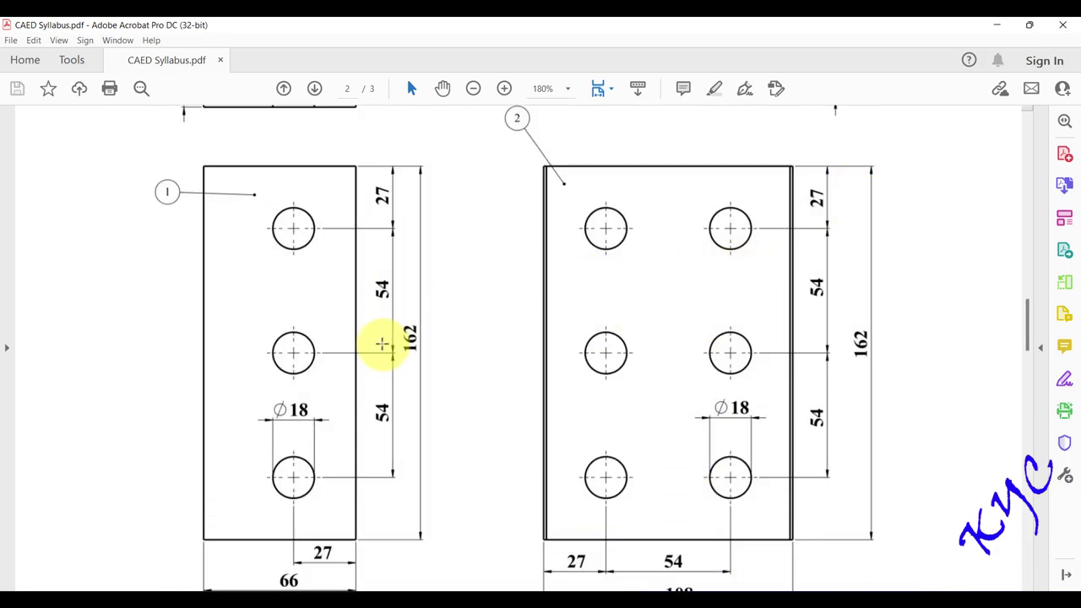
pyautogui.scroll(-1, 379, 341)
pyautogui.scroll(-2, 379, 341)
pyautogui.scroll(4, 386, 337)
pyautogui.scroll(-8, 379, 338)
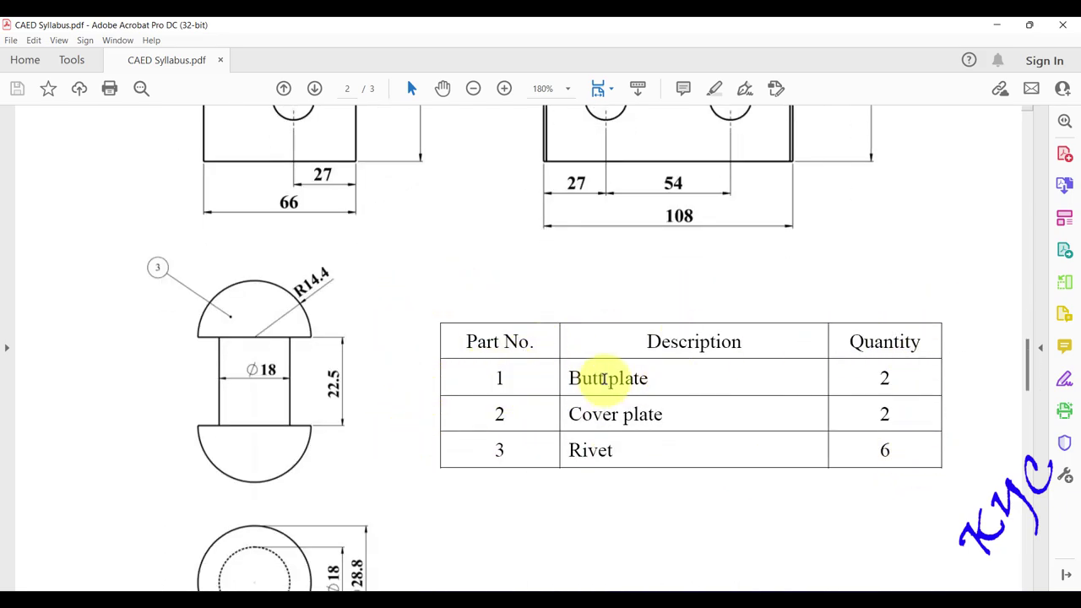
pyautogui.scroll(10, 352, 292)
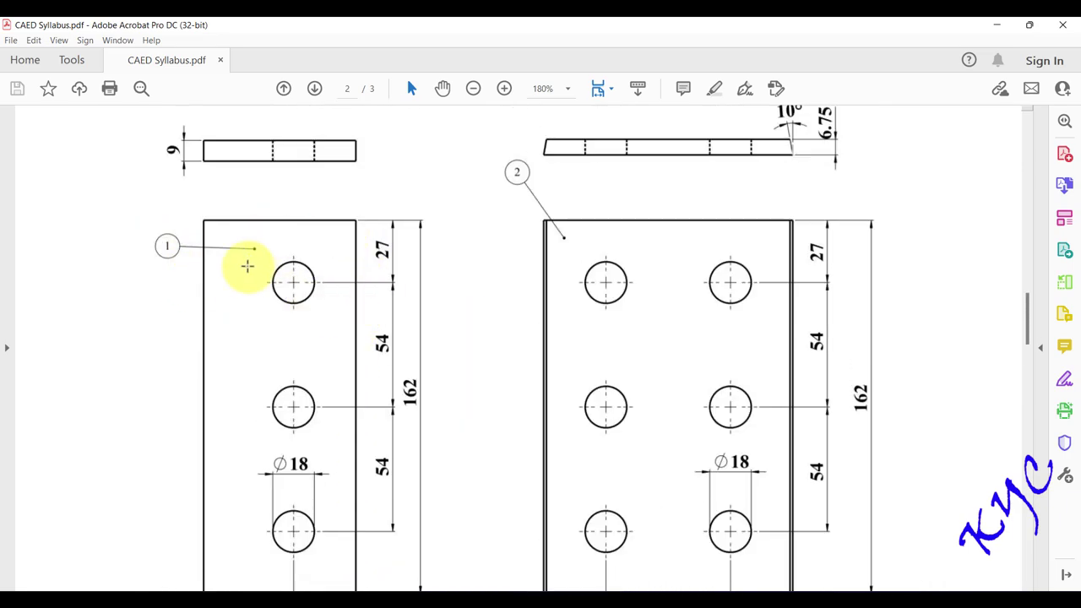
pyautogui.scroll(-10, 684, 420)
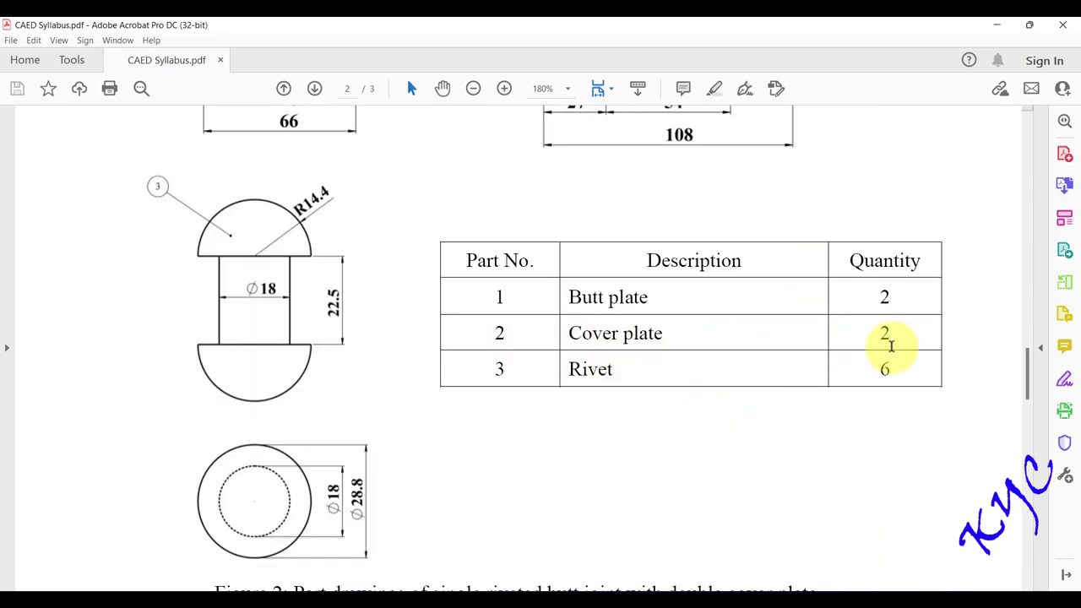
pyautogui.scroll(10, 893, 346)
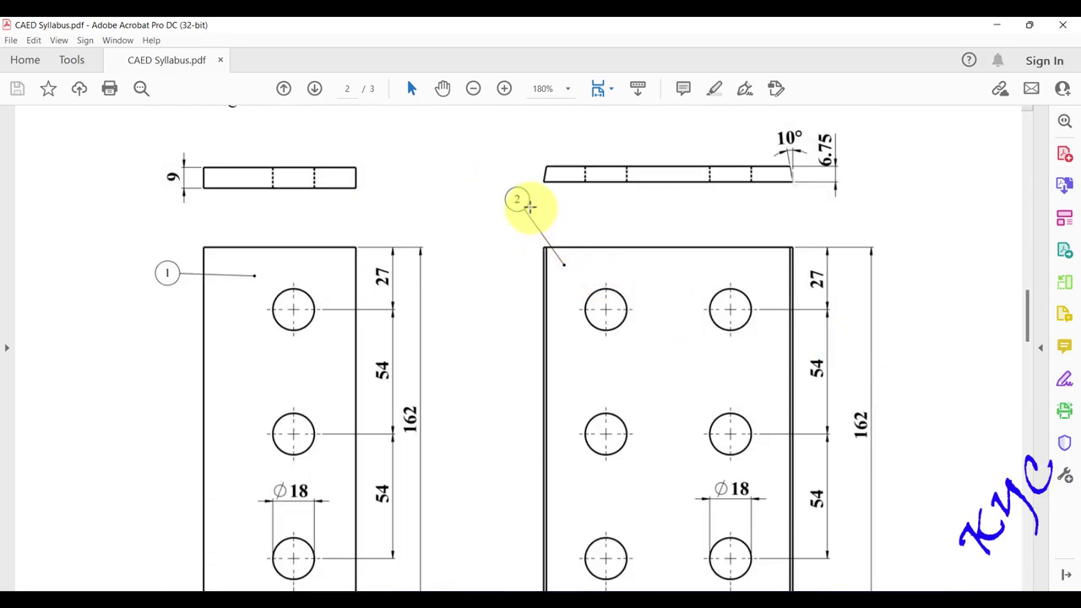
pyautogui.scroll(-10, 659, 313)
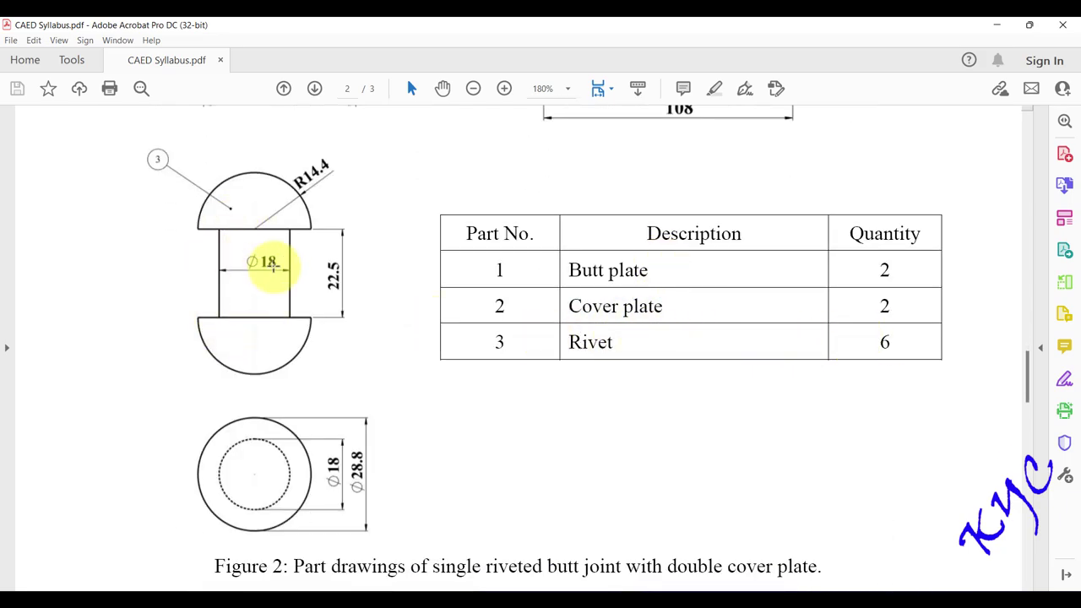
pyautogui.scroll(10, 617, 357)
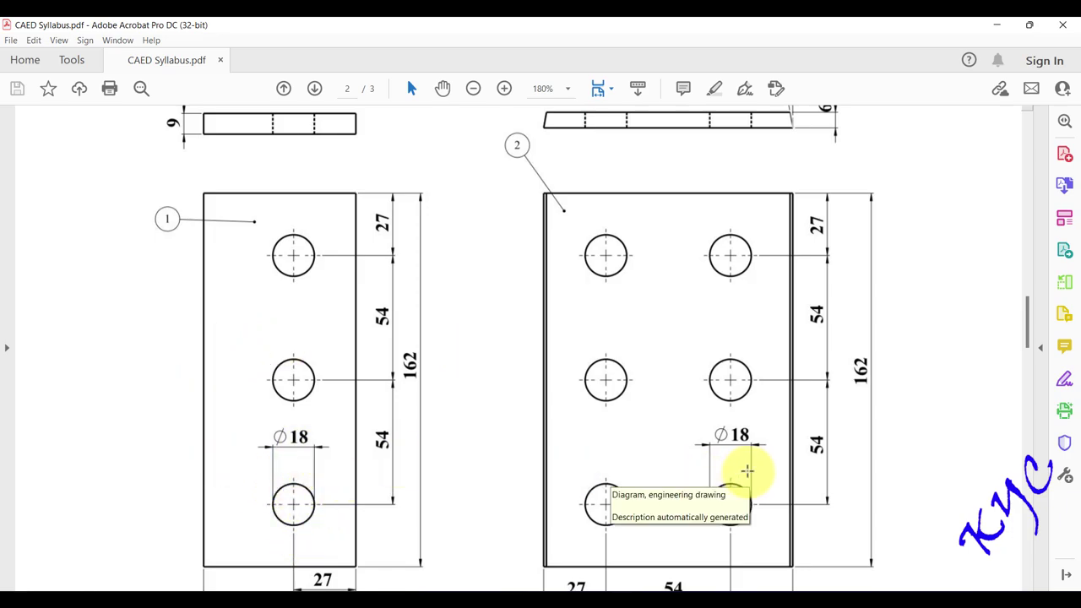
pyautogui.scroll(3, 700, 379)
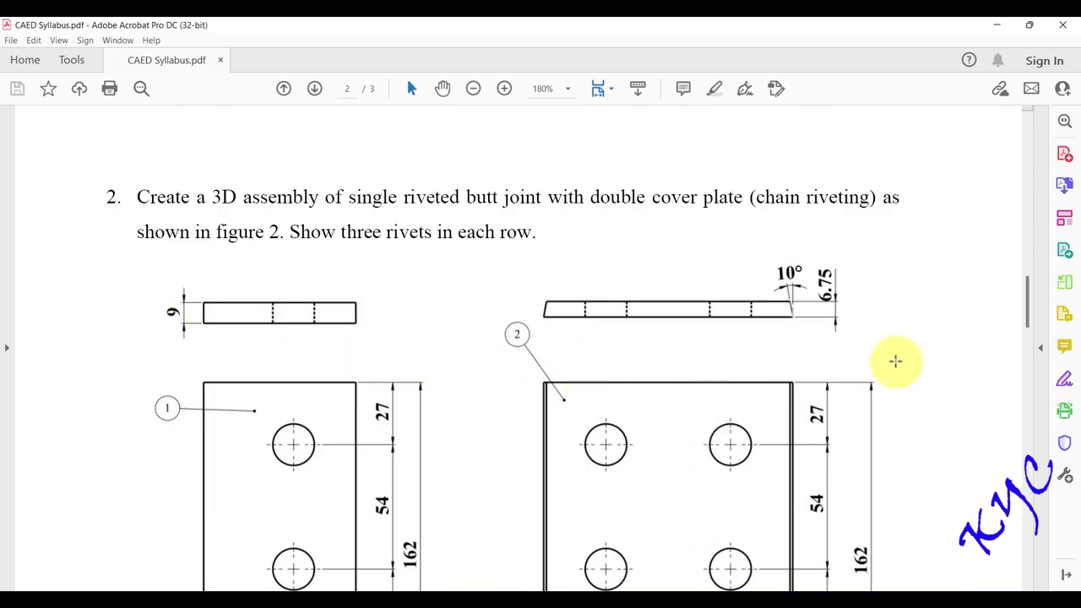
pyautogui.scroll(-9, 907, 367)
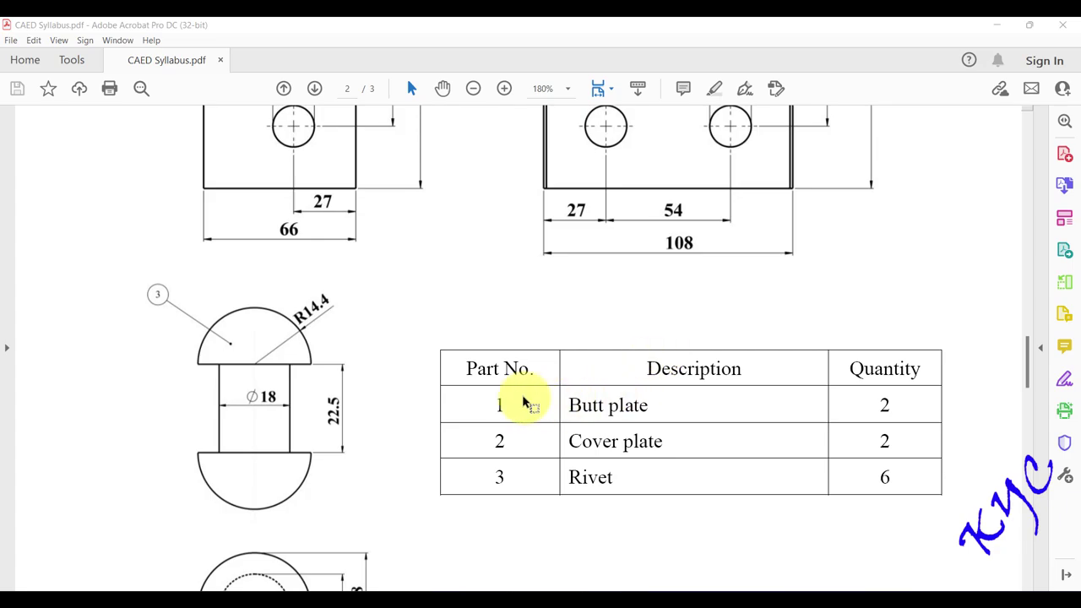
pyautogui.scroll(1, 360, 213)
pyautogui.scroll(3, 359, 213)
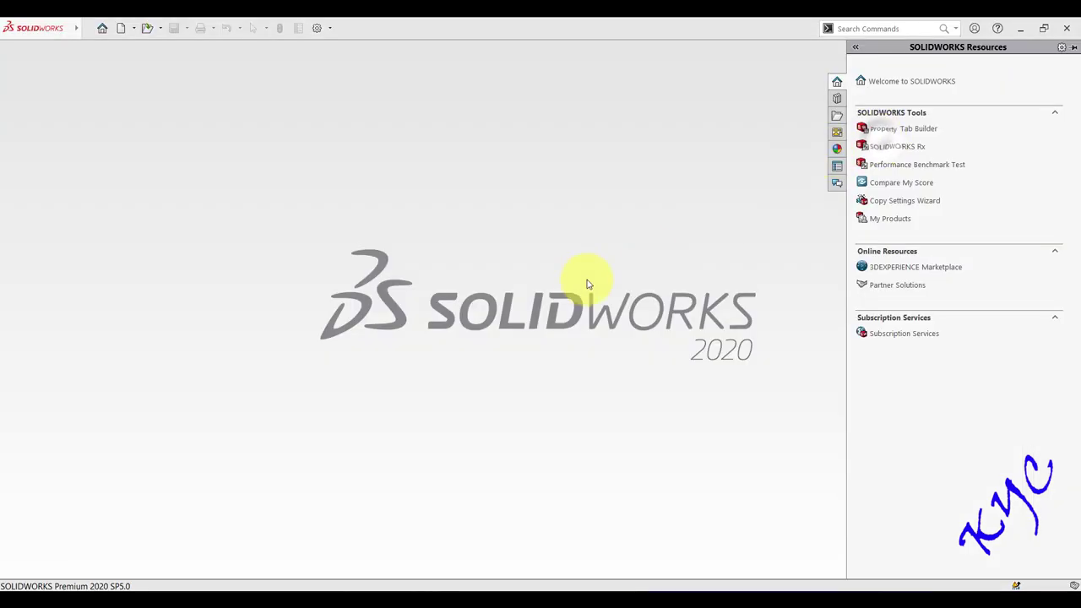
pyautogui.click(121, 28)
pyautogui.doubleClick(356, 279)
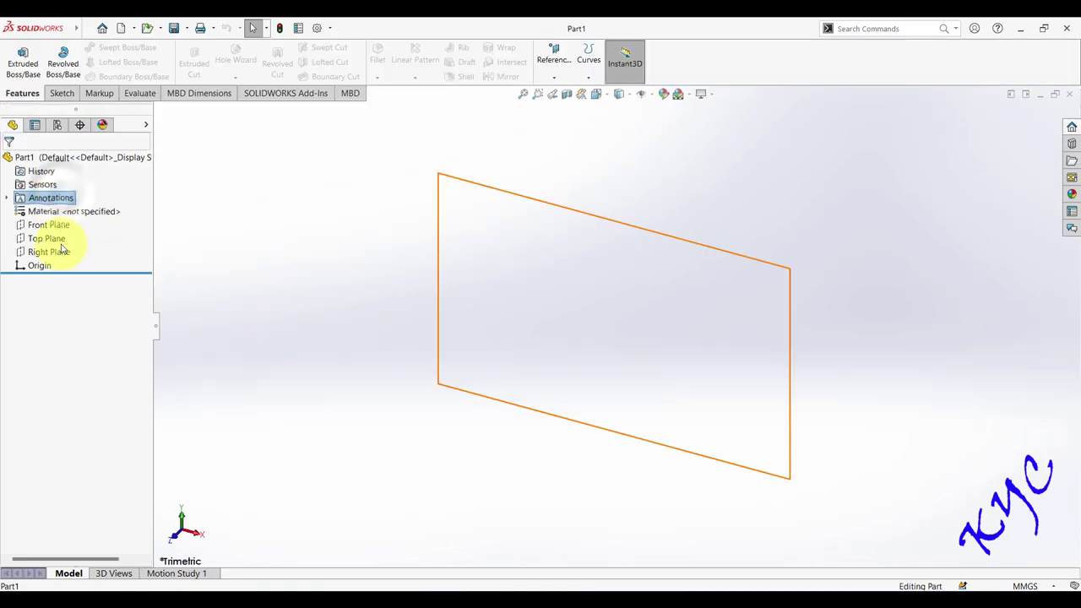
pyautogui.click(68, 240)
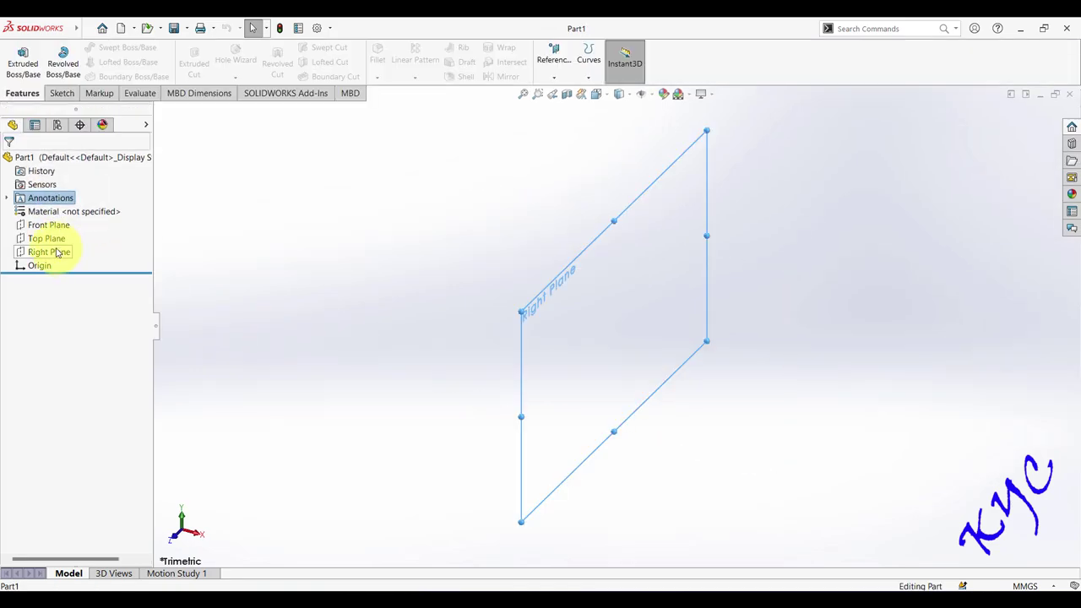
# - Draw a corner rectangle from the origin on the Top Plane for an extruded base
pyautogui.click(39, 75)
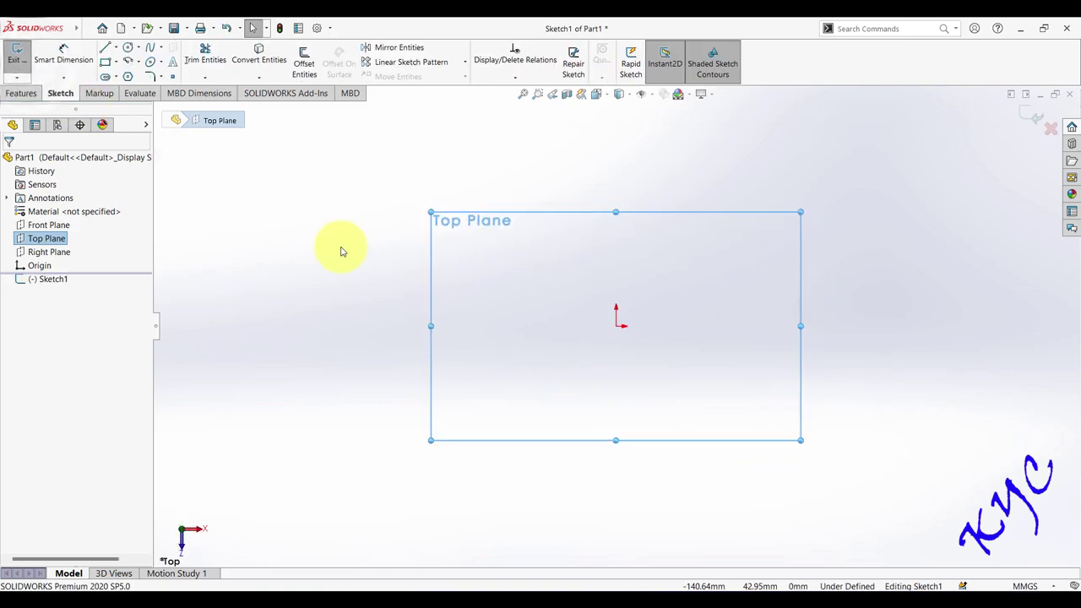
pyautogui.click(105, 63)
pyautogui.click(616, 326)
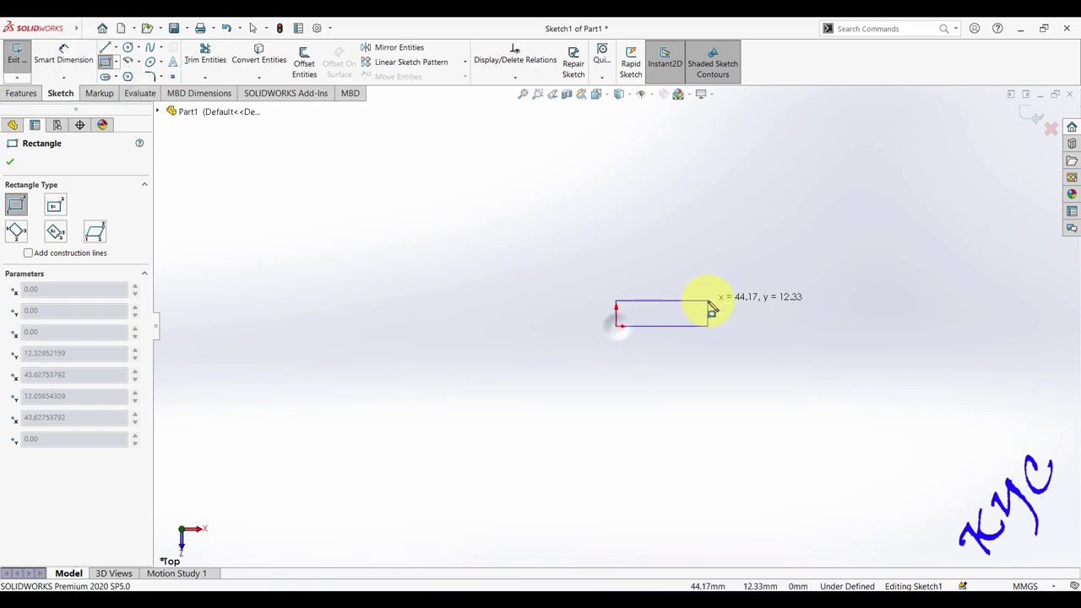
pyautogui.click(704, 209)
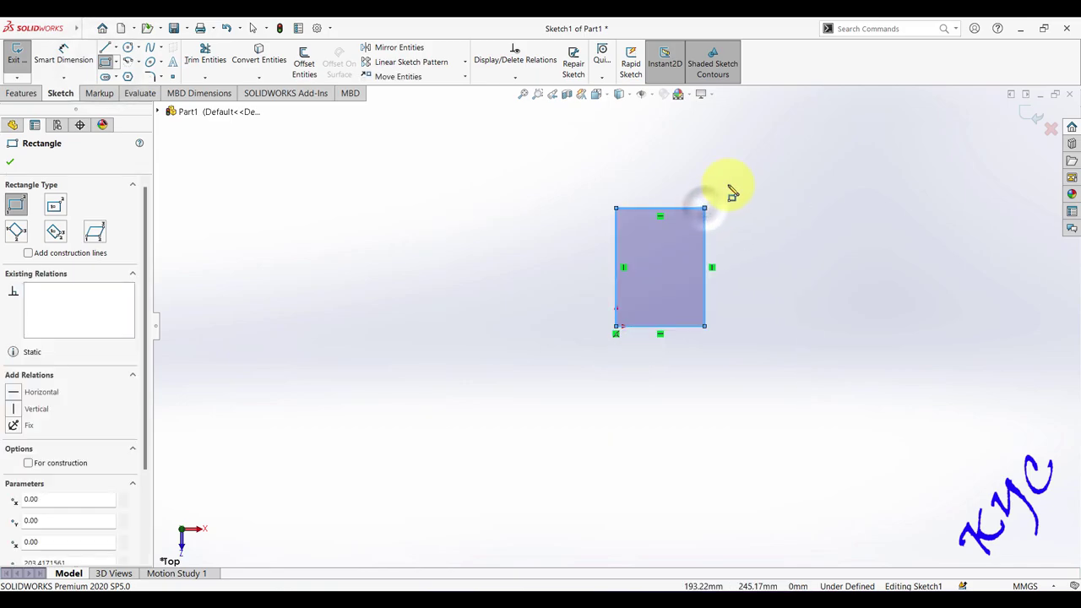
pyautogui.scroll(-2, 736, 173)
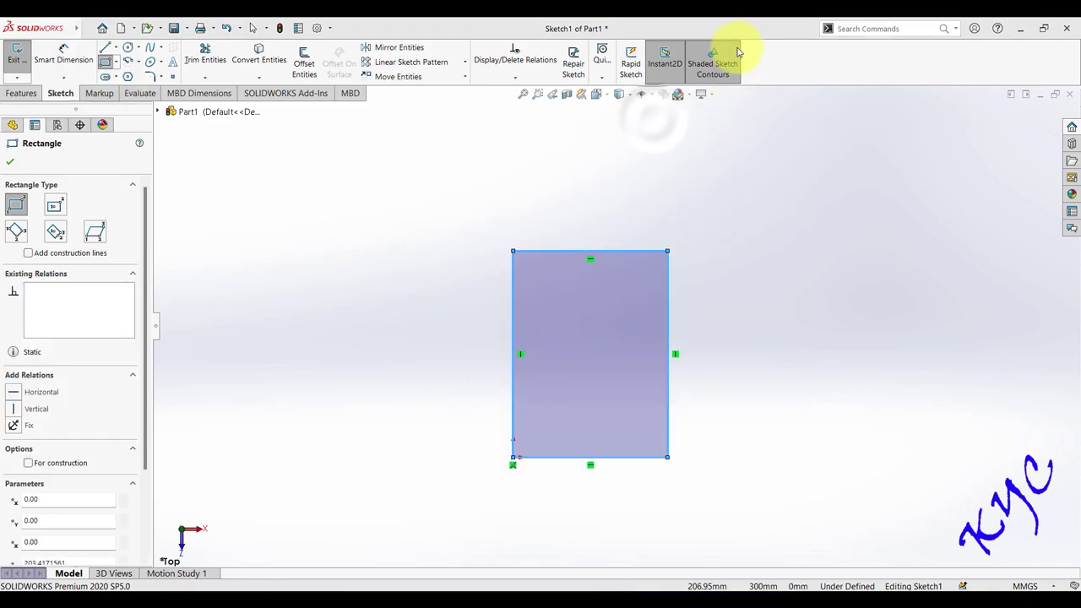
# - Dimension the rectangle 66 mm wide and 162 mm tall
pyautogui.click(64, 53)
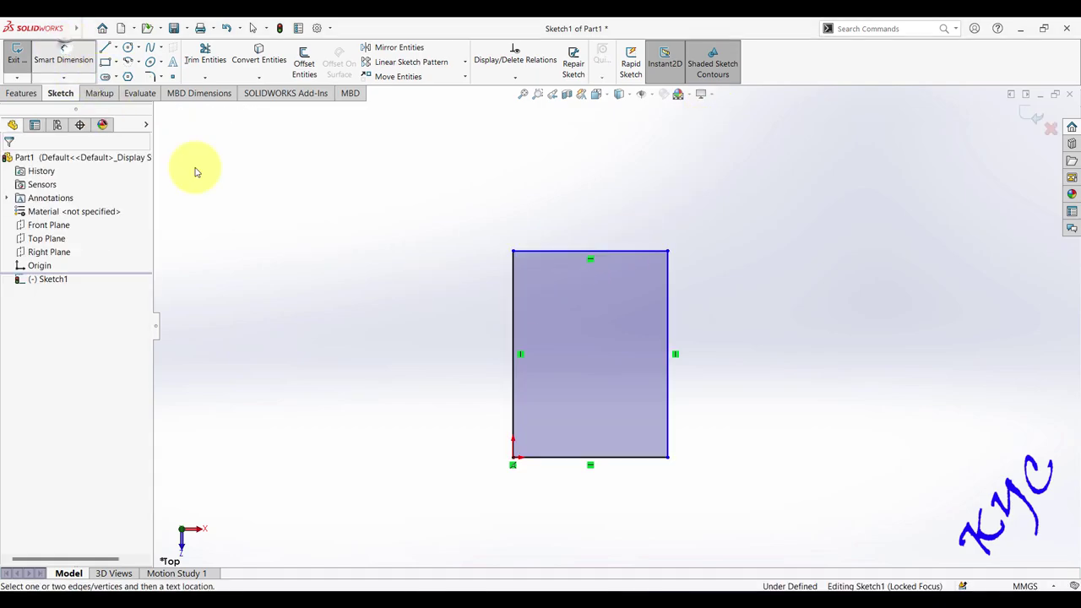
pyautogui.click(596, 459)
pyautogui.click(600, 506)
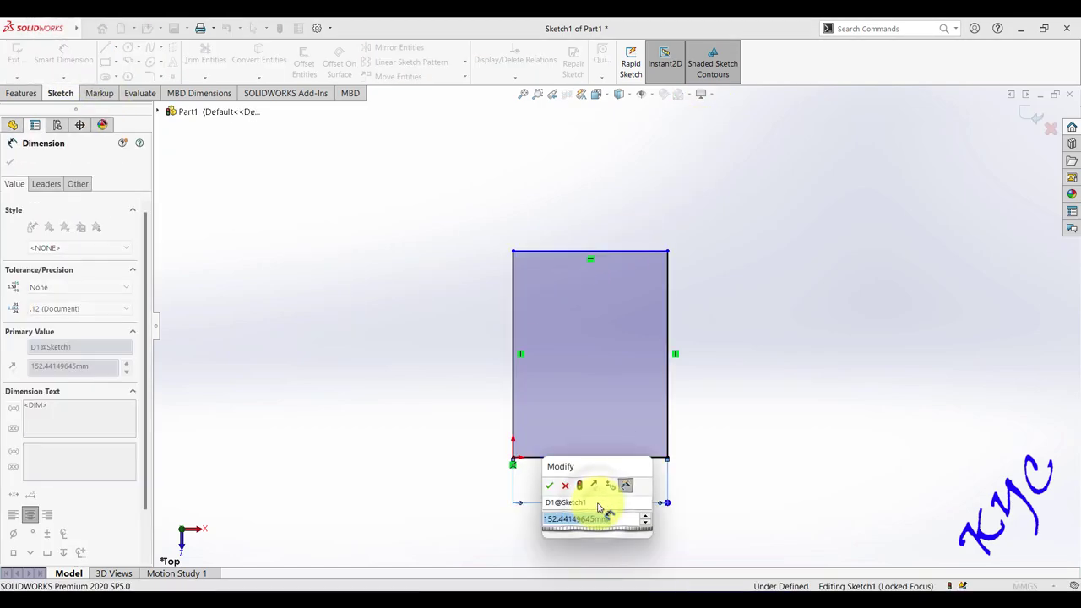
pyautogui.write('66')
pyautogui.press('Return')
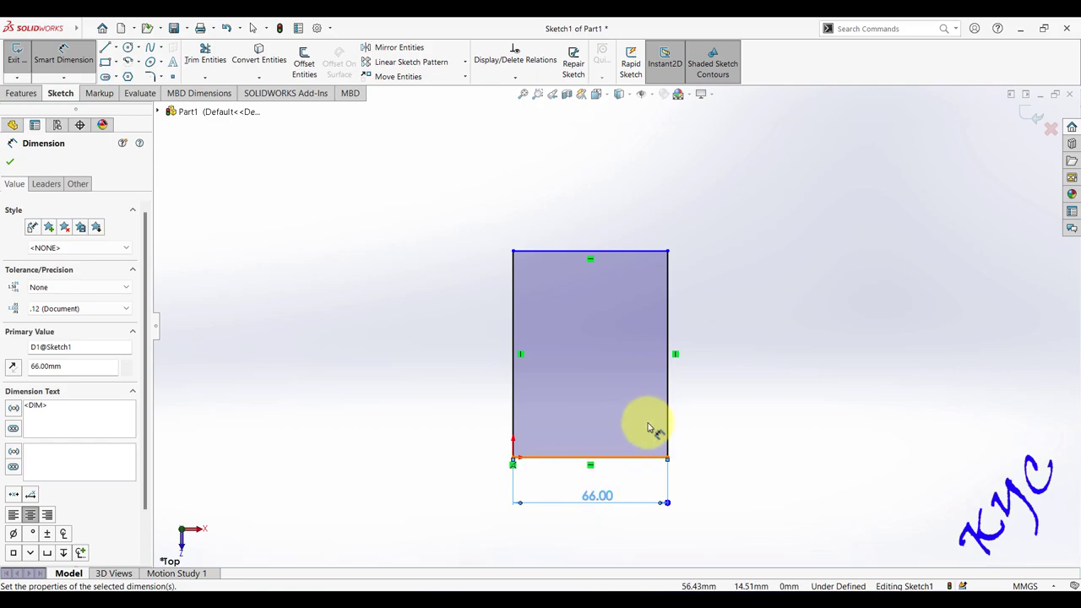
pyautogui.click(672, 426)
pyautogui.click(722, 412)
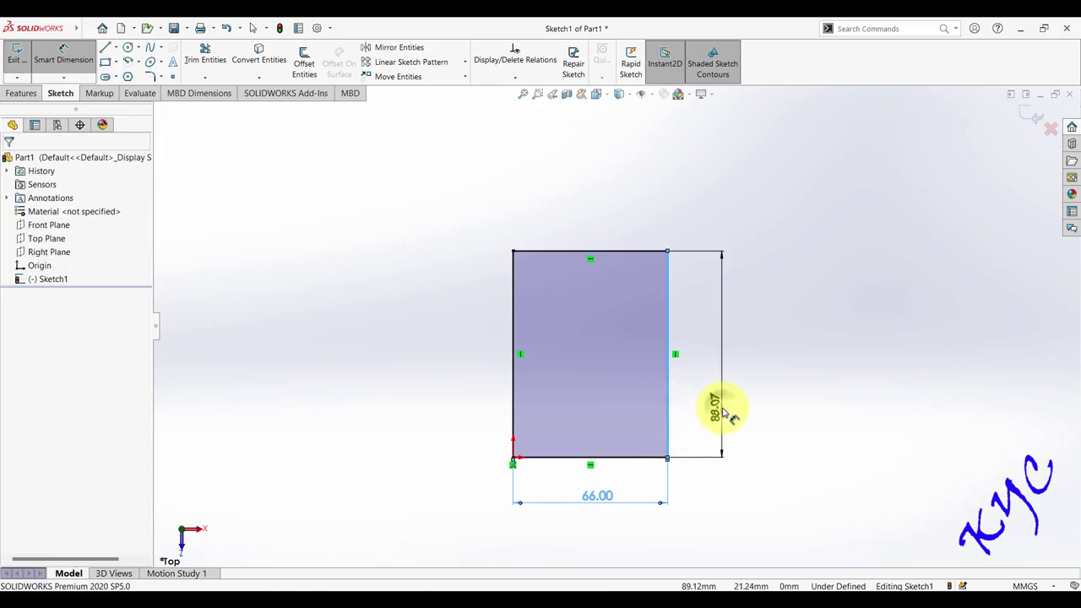
pyautogui.write('162')
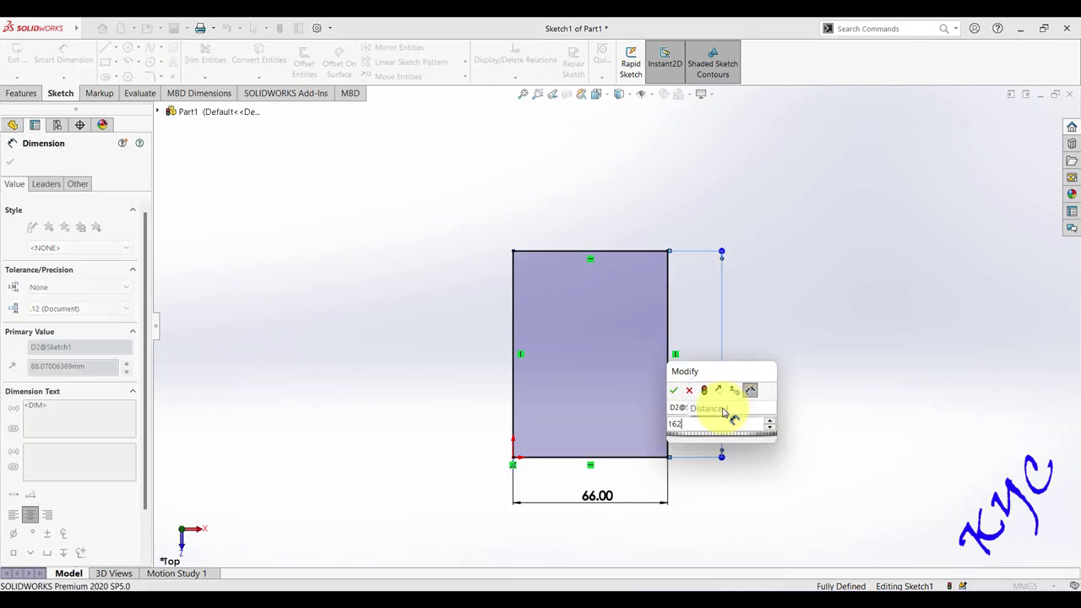
pyautogui.press('Return')
# - Draw three hole circles stacked vertically inside the rectangle
pyautogui.press('f')
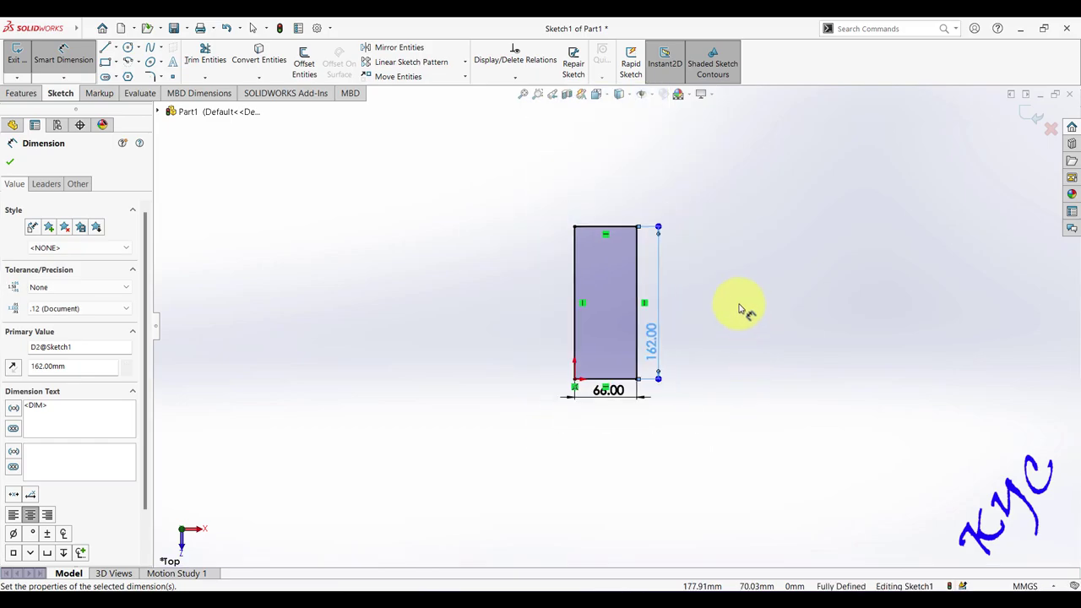
pyautogui.click(127, 48)
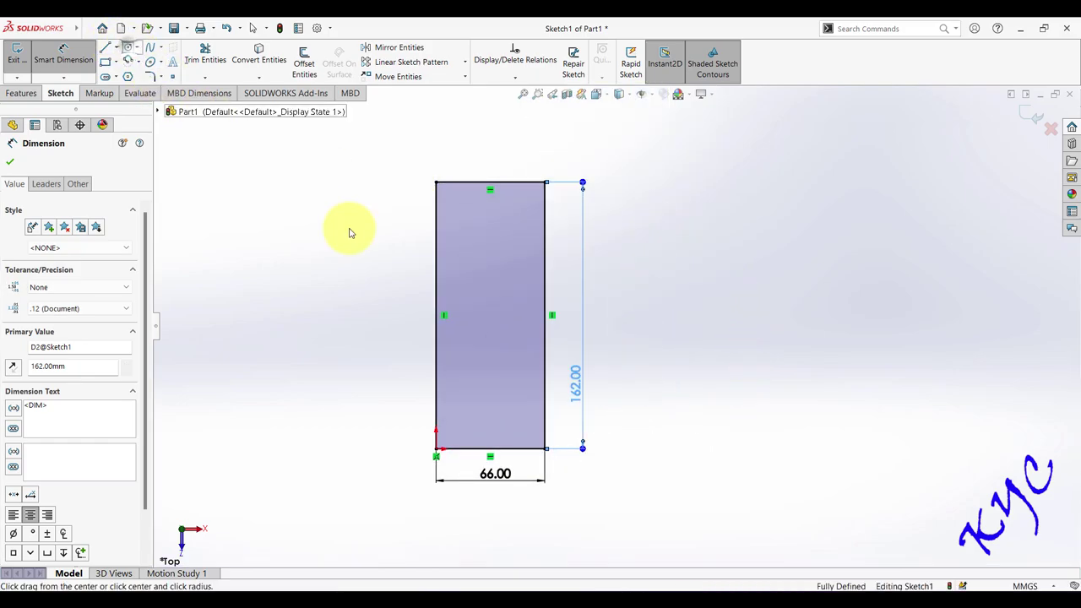
pyautogui.click(498, 400)
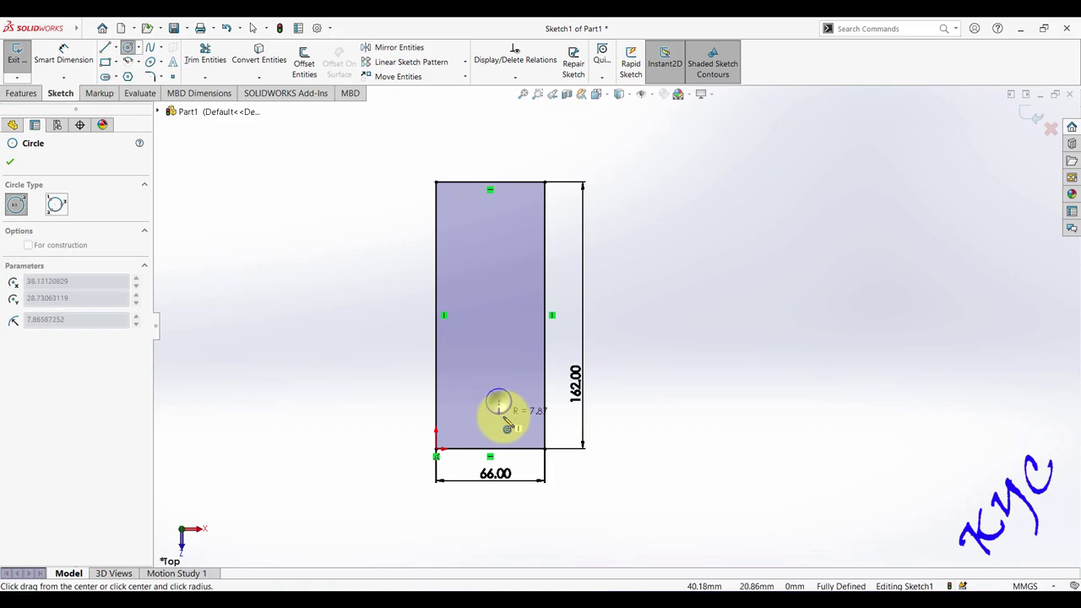
pyautogui.click(500, 422)
pyautogui.click(498, 312)
pyautogui.click(503, 334)
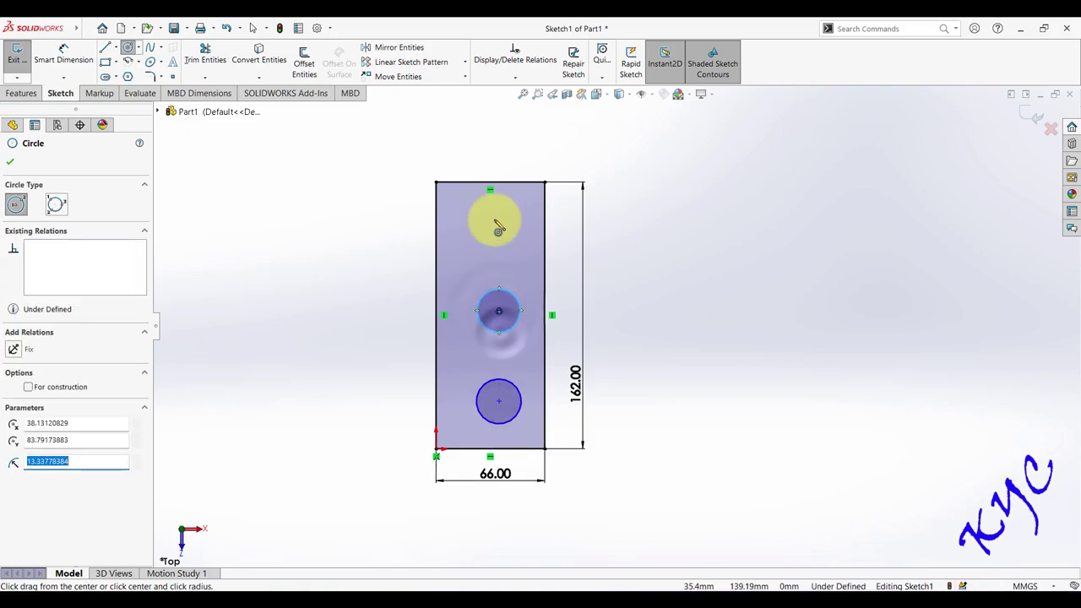
pyautogui.click(494, 219)
pyautogui.click(502, 239)
pyautogui.press('Escape')
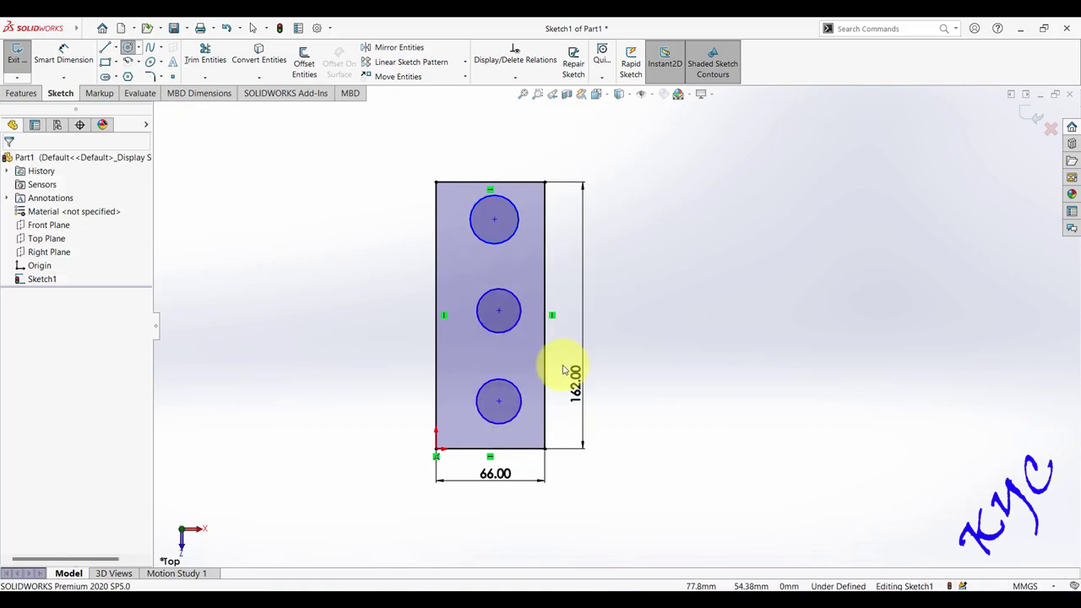
# - Give the bottom circle an 18 mm diameter dimension
pyautogui.click(64, 56)
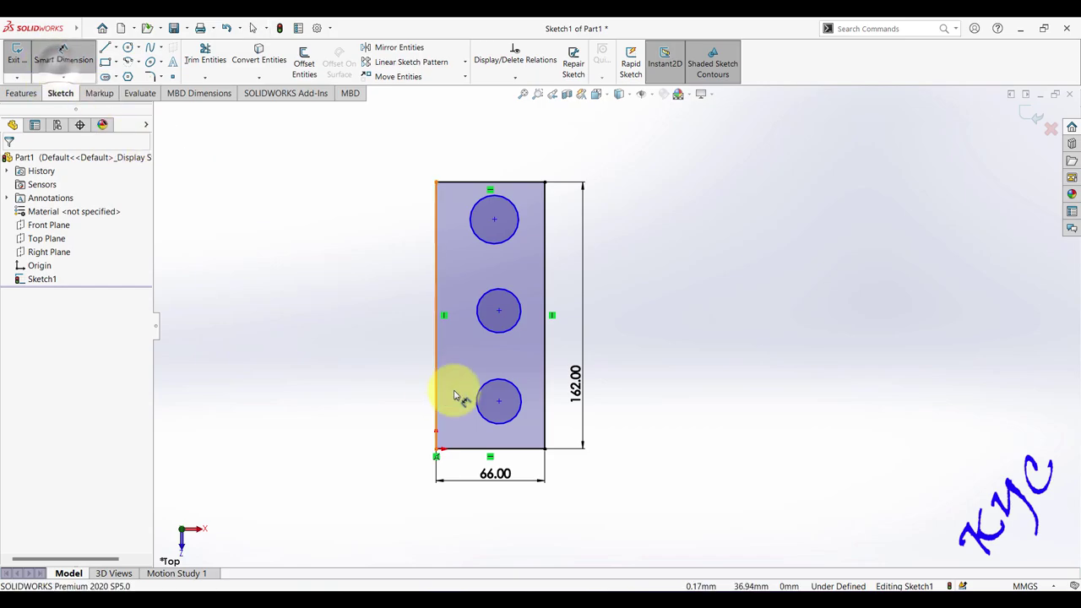
pyautogui.click(518, 395)
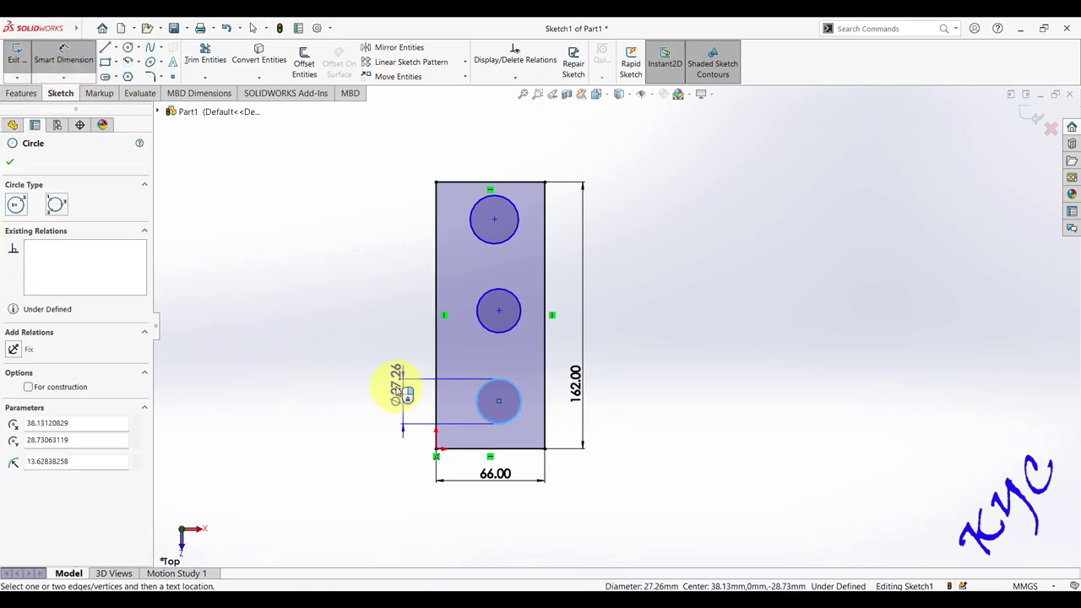
pyautogui.click(386, 407)
pyautogui.write('18')
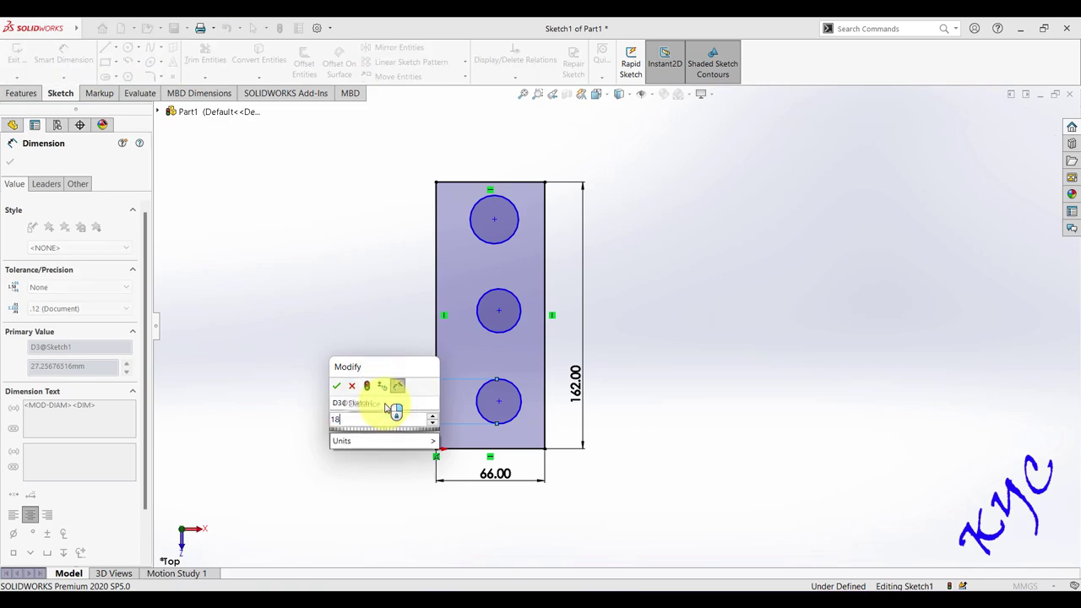
pyautogui.press('Return')
pyautogui.click(458, 372)
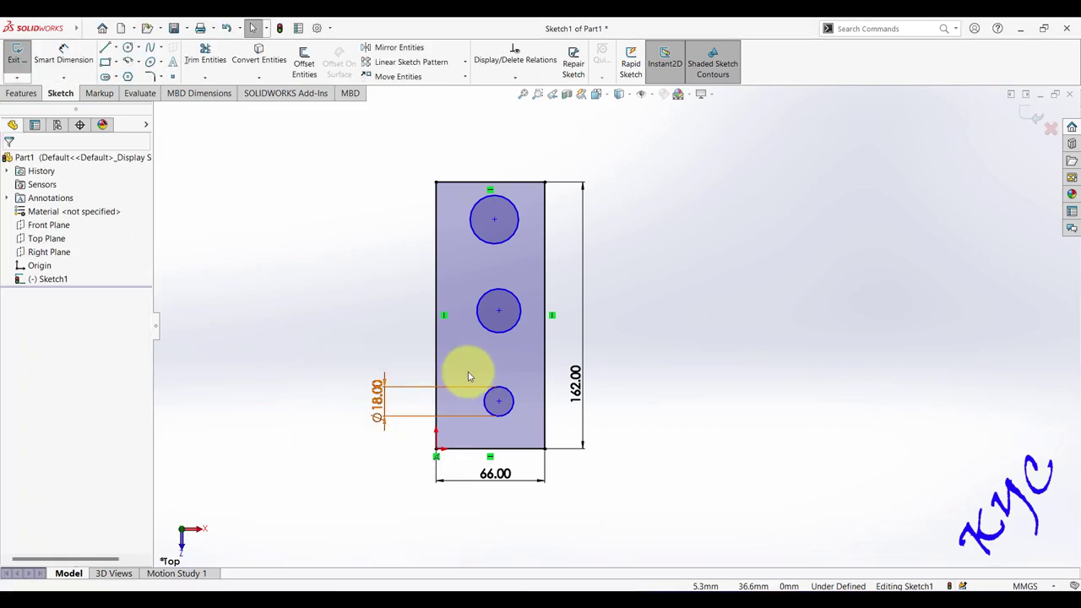
# - Add an Equal relation to the three hole circles
pyautogui.click(506, 393)
pyautogui.keyDown('ctrl'); pyautogui.click(506, 319); pyautogui.keyUp('ctrl')
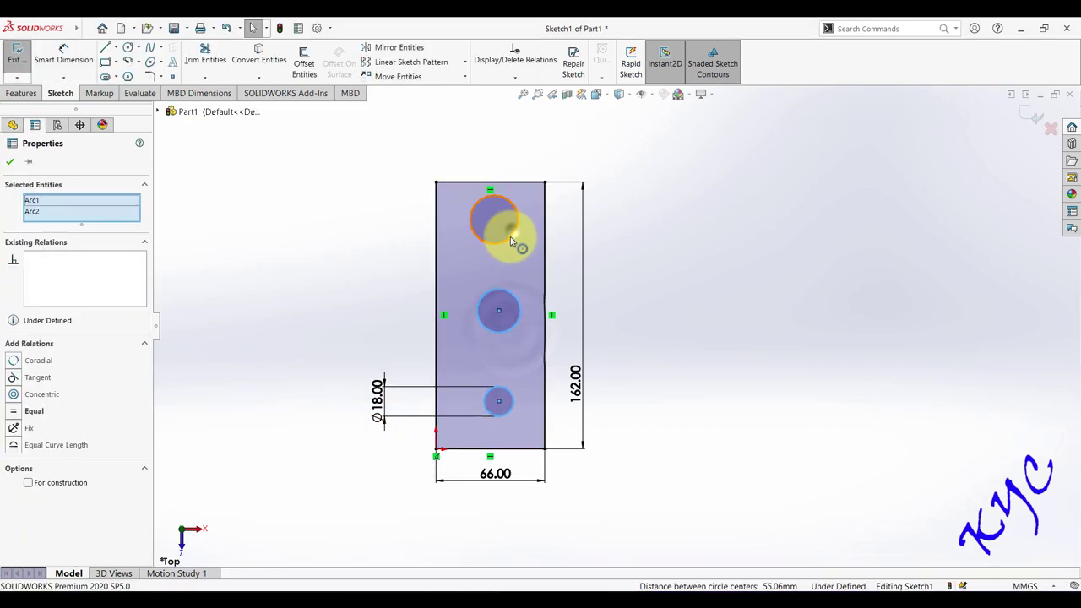
pyautogui.keyDown('ctrl'); pyautogui.click(506, 229); pyautogui.keyUp('ctrl')
pyautogui.click(34, 405)
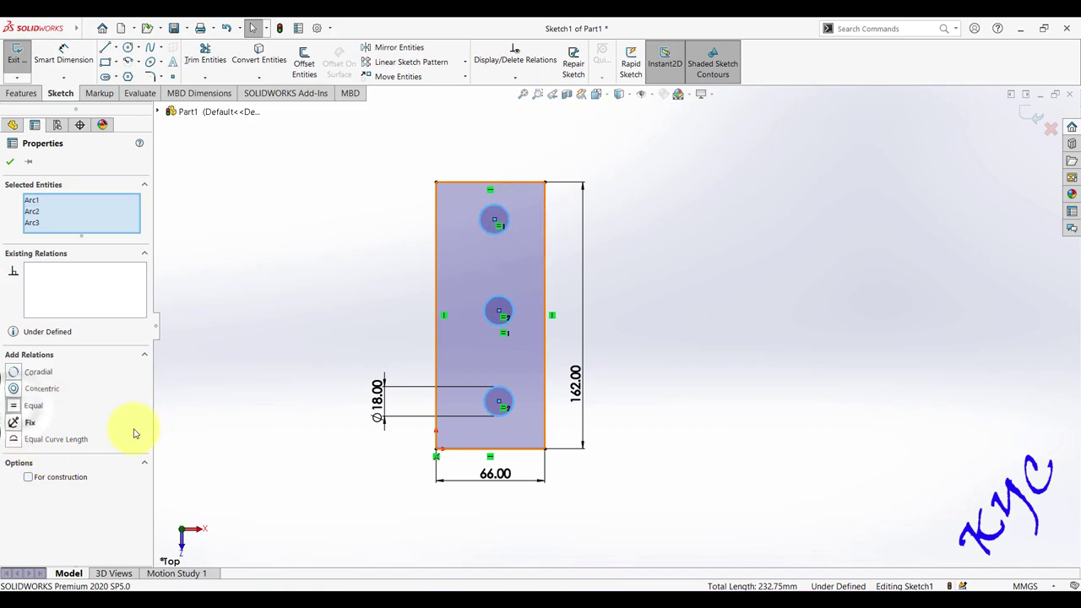
pyautogui.click(244, 334)
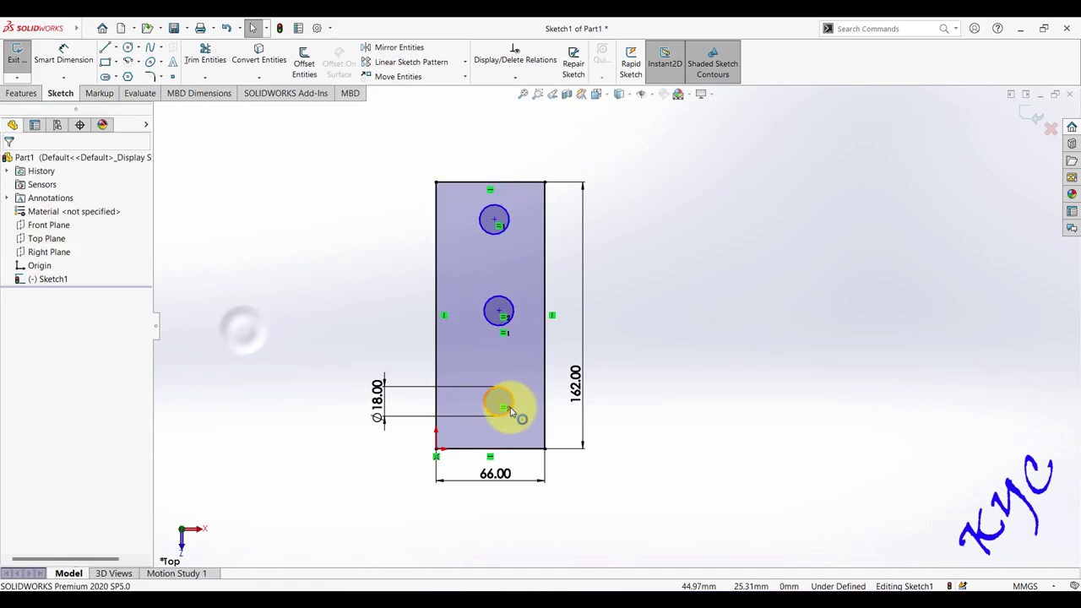
# - Add a Vertical relation to the three hole centre points
pyautogui.click(499, 399)
pyautogui.click(499, 313)
pyautogui.keyDown('ctrl'); pyautogui.click(494, 219); pyautogui.keyUp('ctrl')
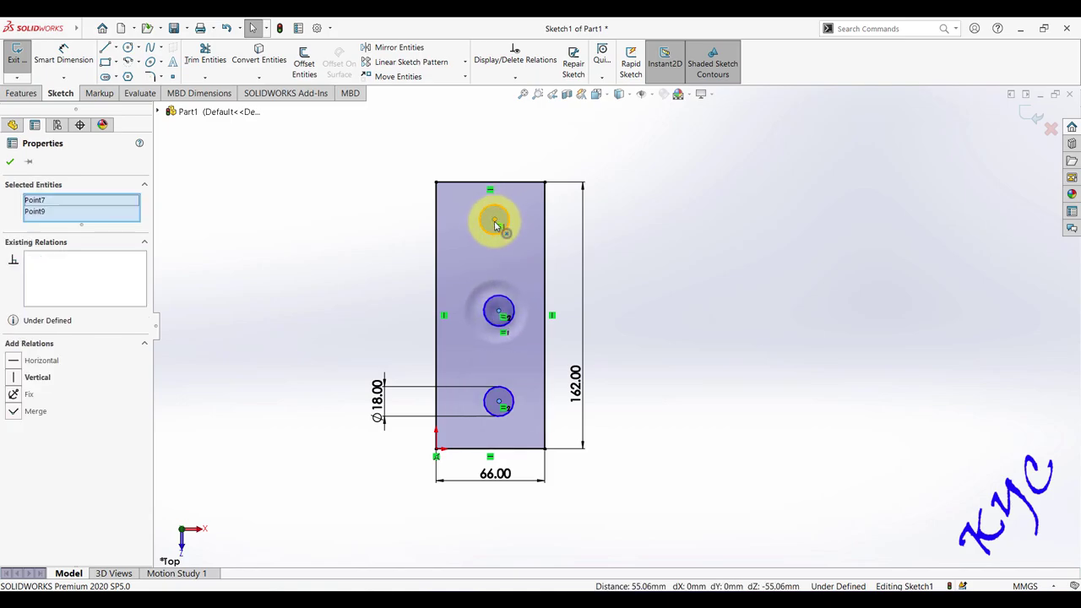
pyautogui.click(18, 390)
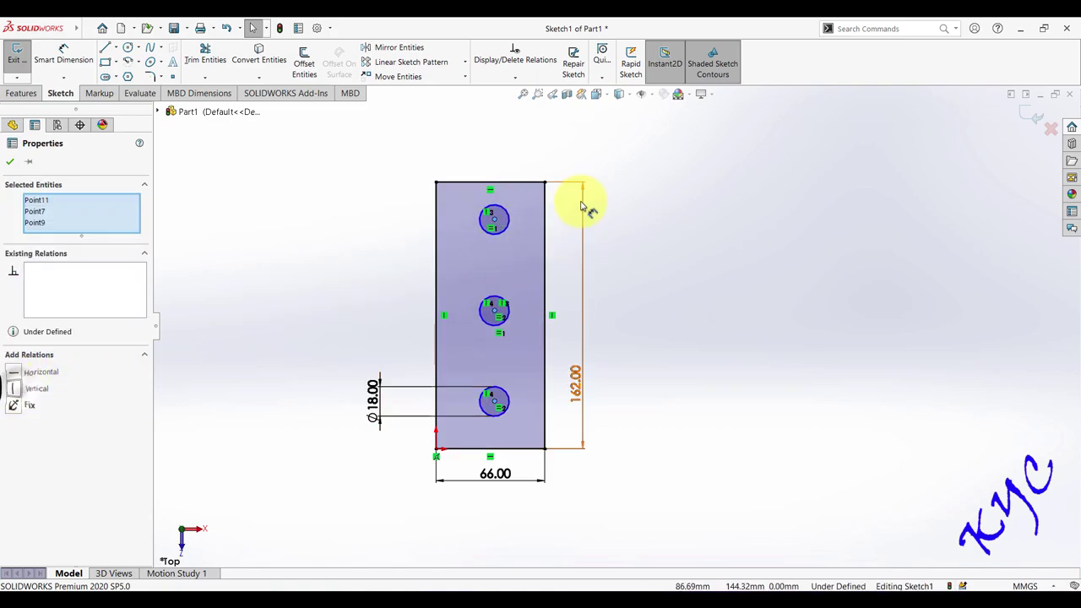
pyautogui.click(667, 310)
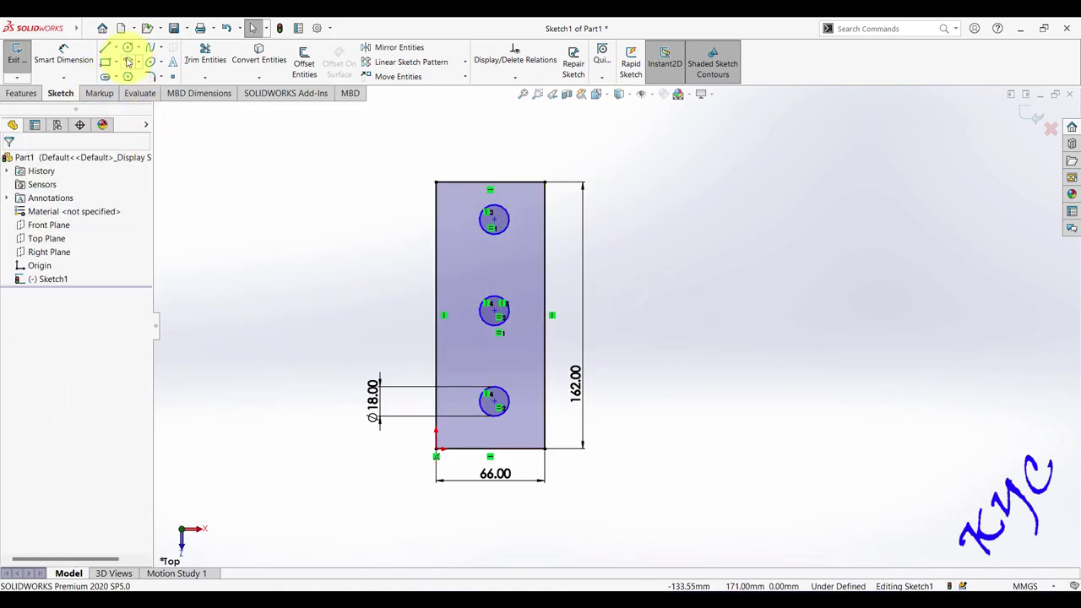
# - Dimension the bottom hole centre 27 mm from the right edge
pyautogui.click(68, 56)
pyautogui.click(501, 408)
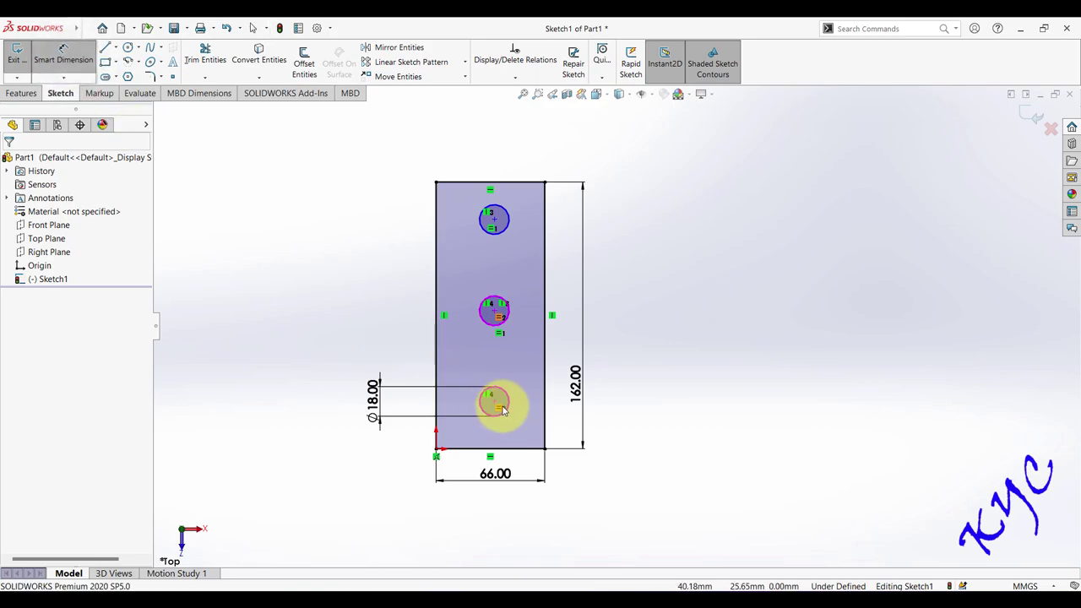
pyautogui.click(496, 403)
pyautogui.click(546, 406)
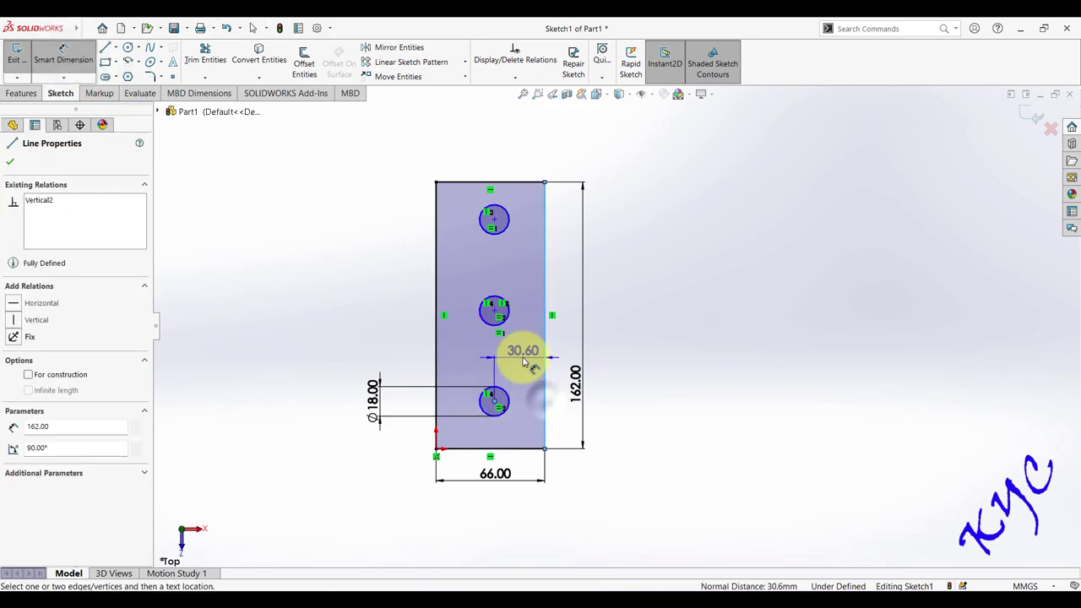
pyautogui.click(519, 358)
pyautogui.write('27')
pyautogui.press('Return')
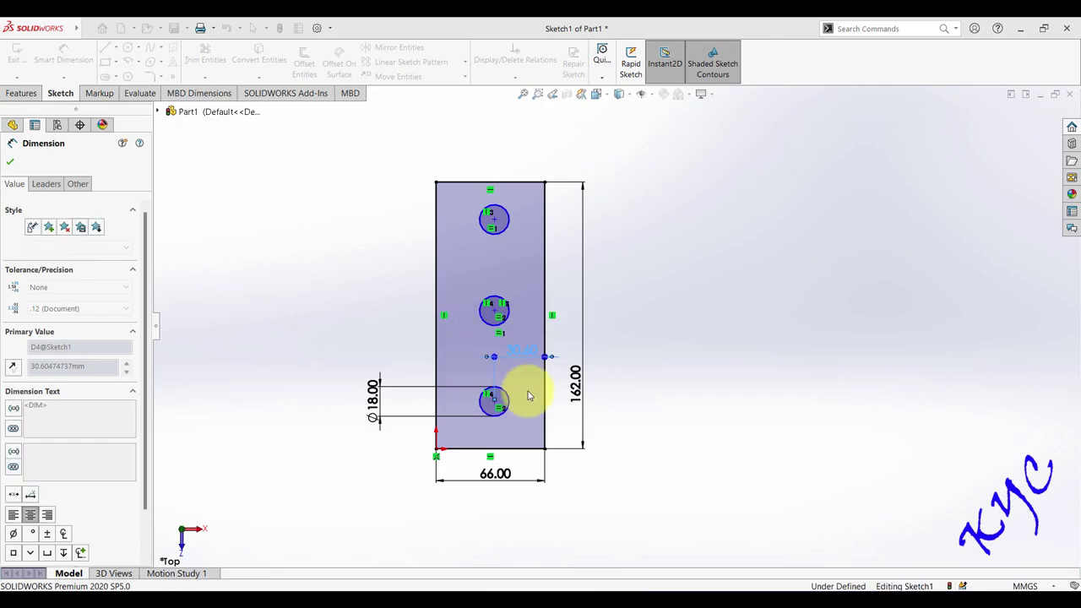
pyautogui.scroll(-2, 504, 409)
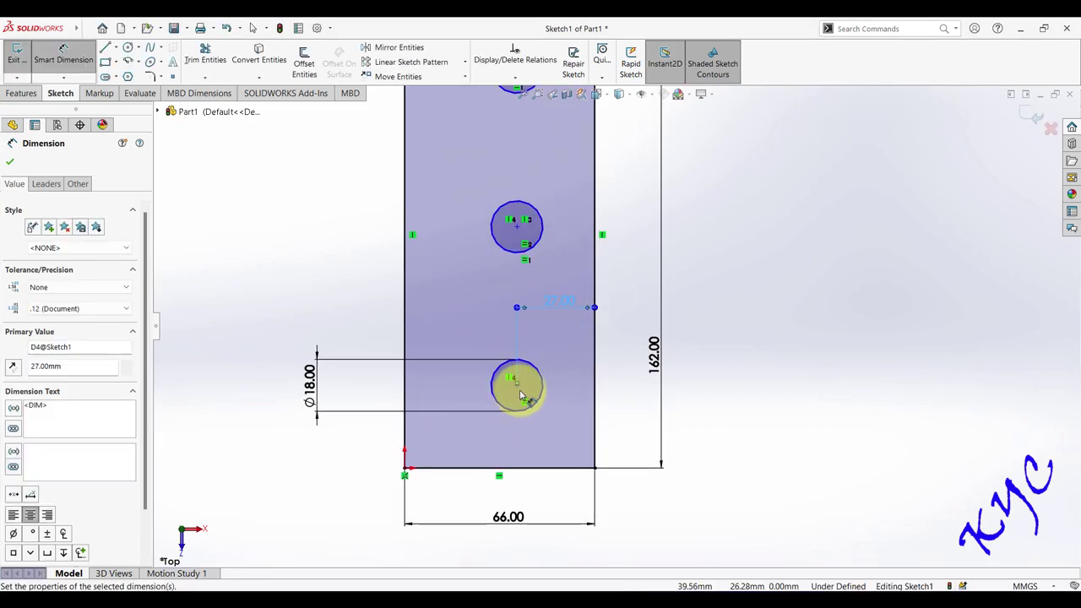
# - Dimension the bottom hole centre 27 mm from the bottom edge
pyautogui.click(518, 388)
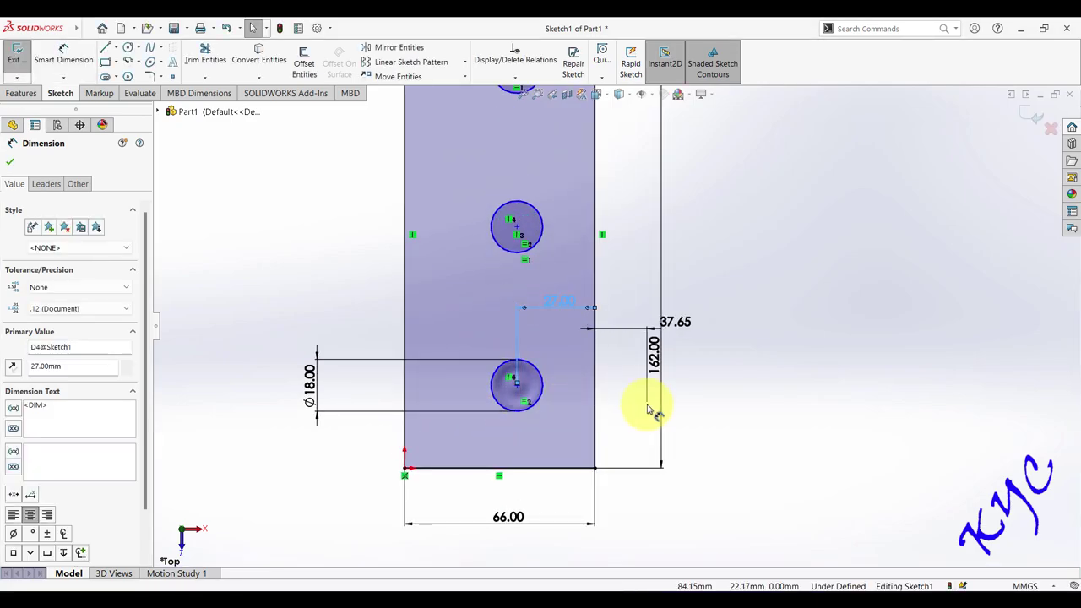
pyautogui.press('Escape')
pyautogui.press('Escape')
pyautogui.click(64, 54)
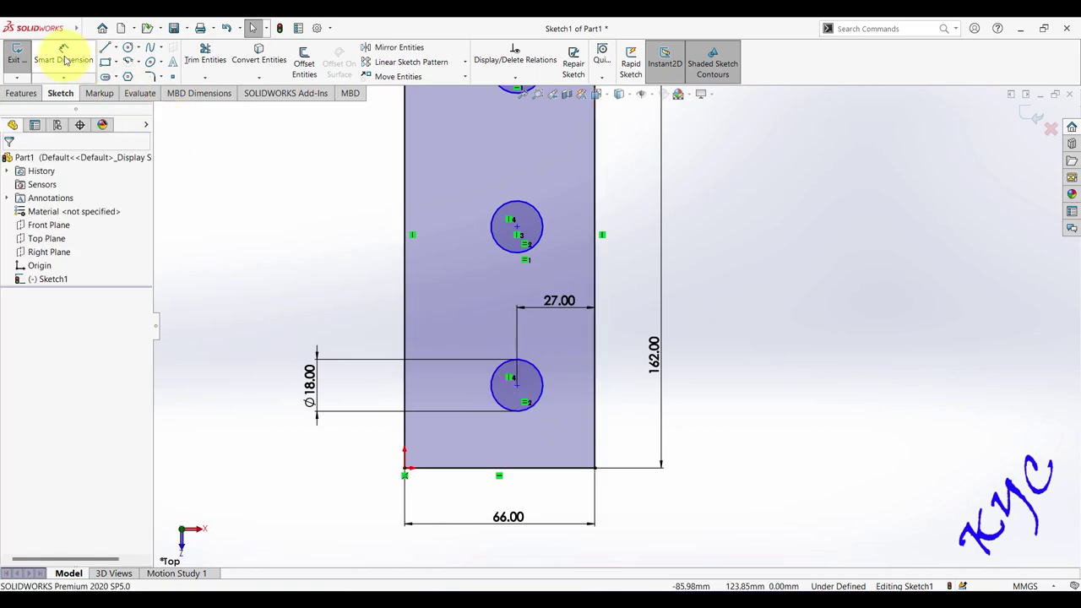
pyautogui.click(518, 387)
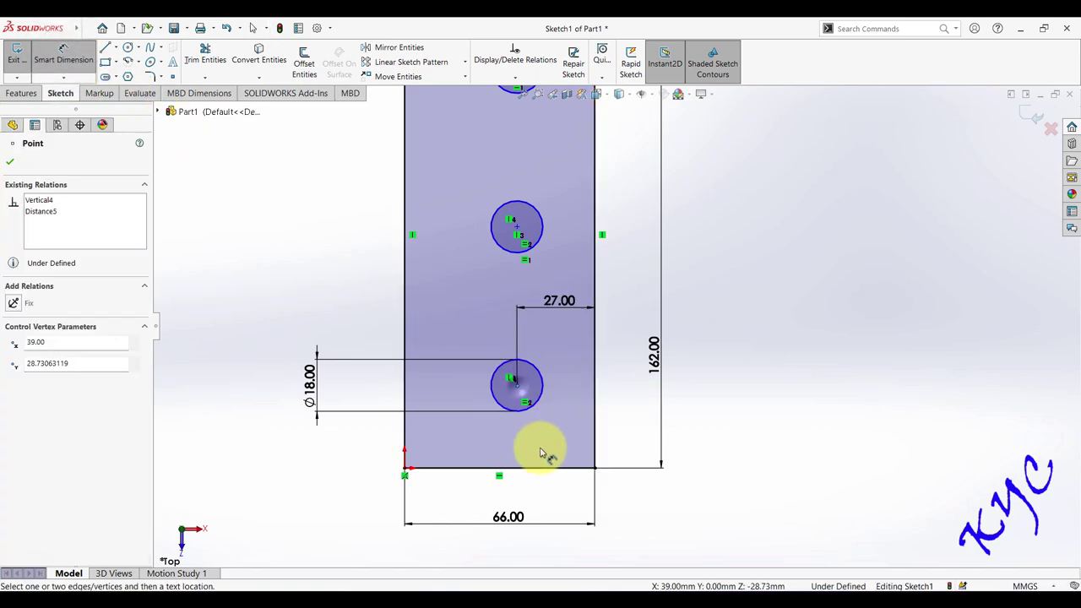
pyautogui.click(543, 471)
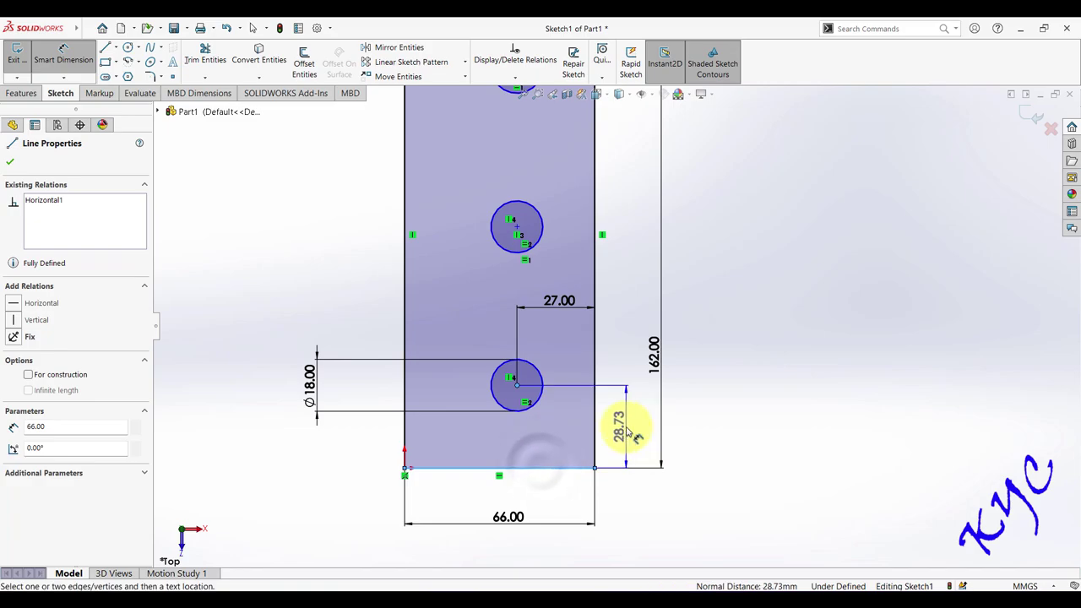
pyautogui.click(622, 430)
pyautogui.write('27')
pyautogui.press('Return')
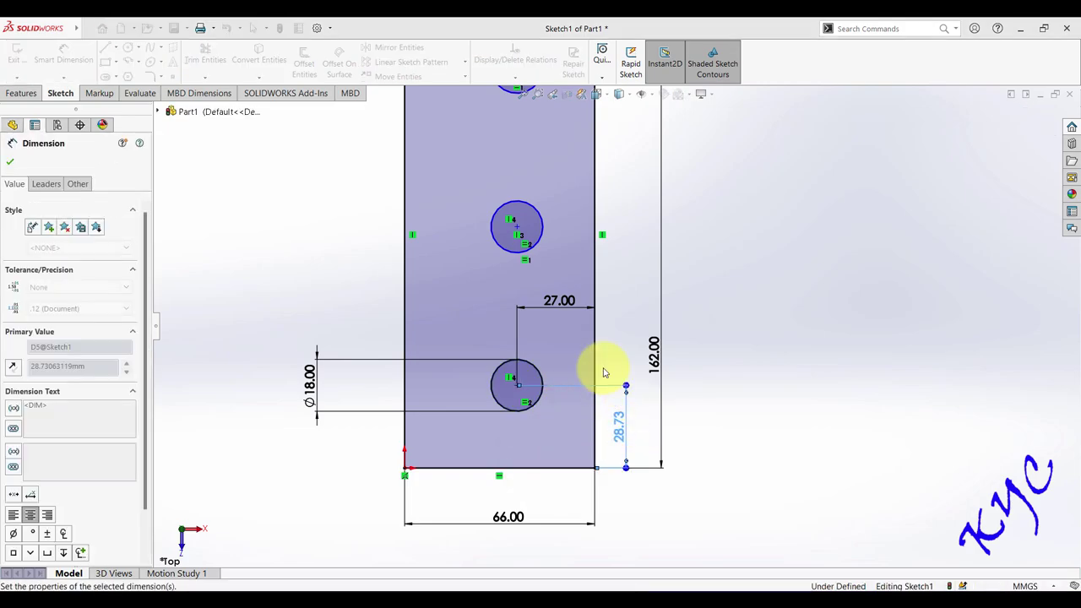
# - Set both hole centre-to-centre spacings to 54 mm
pyautogui.press('f')
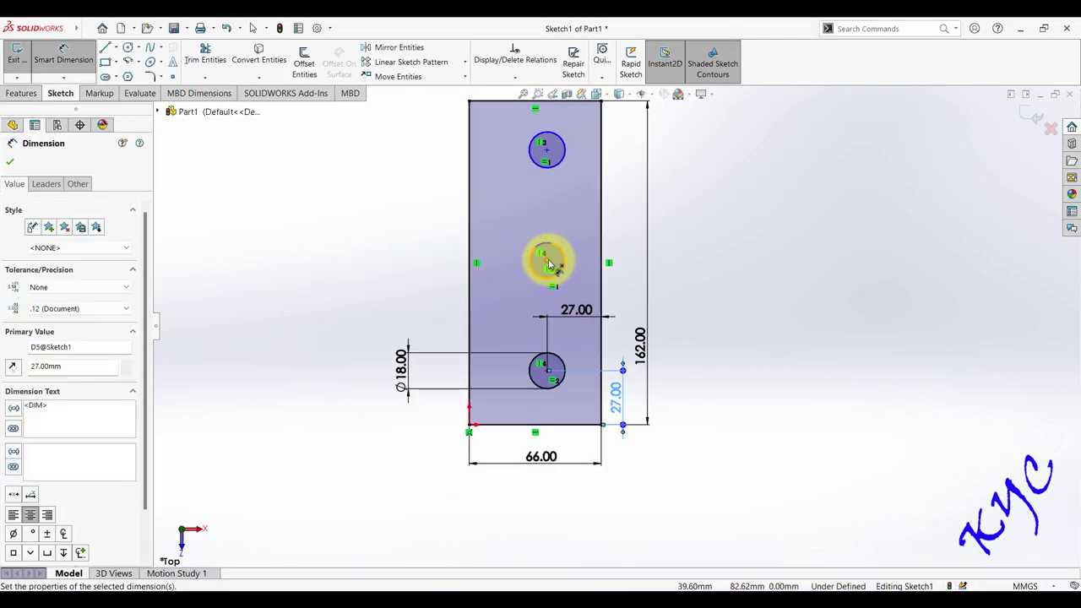
pyautogui.click(549, 264)
pyautogui.click(547, 369)
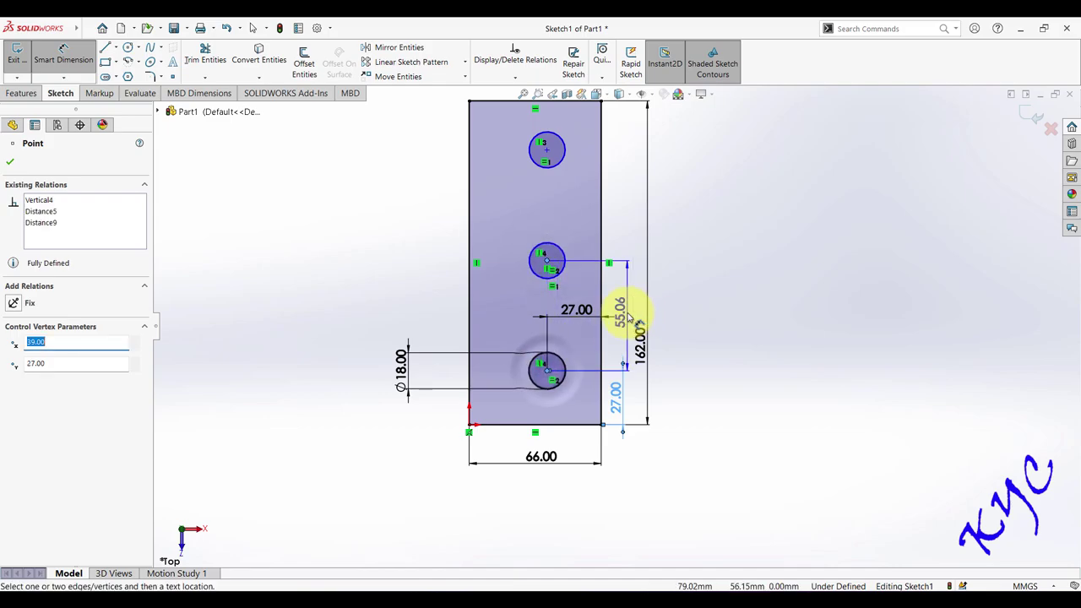
pyautogui.click(629, 316)
pyautogui.write('54')
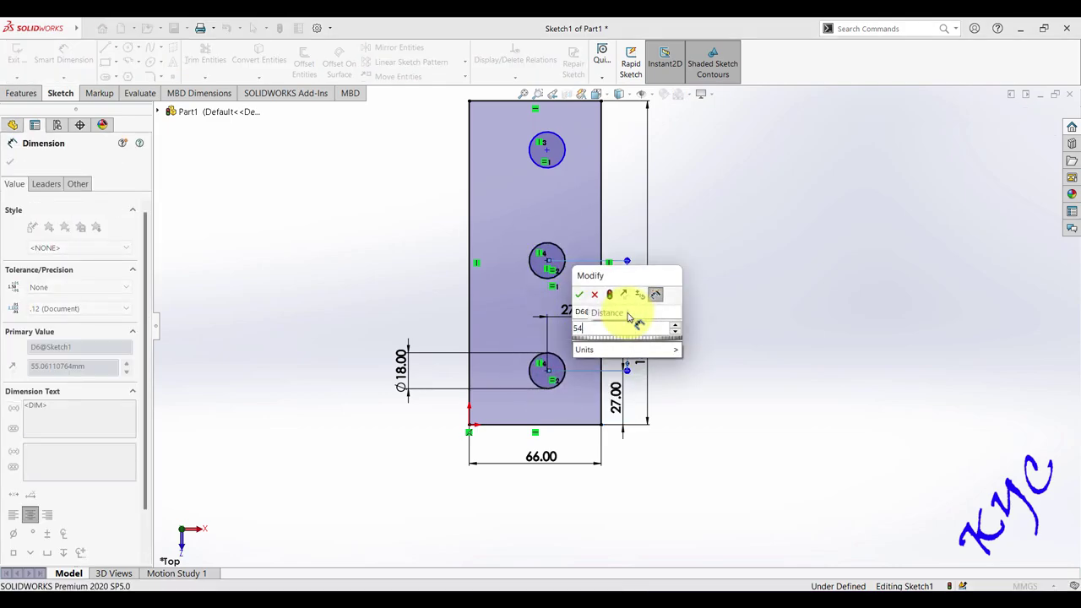
pyautogui.press('Return')
pyautogui.click(548, 151)
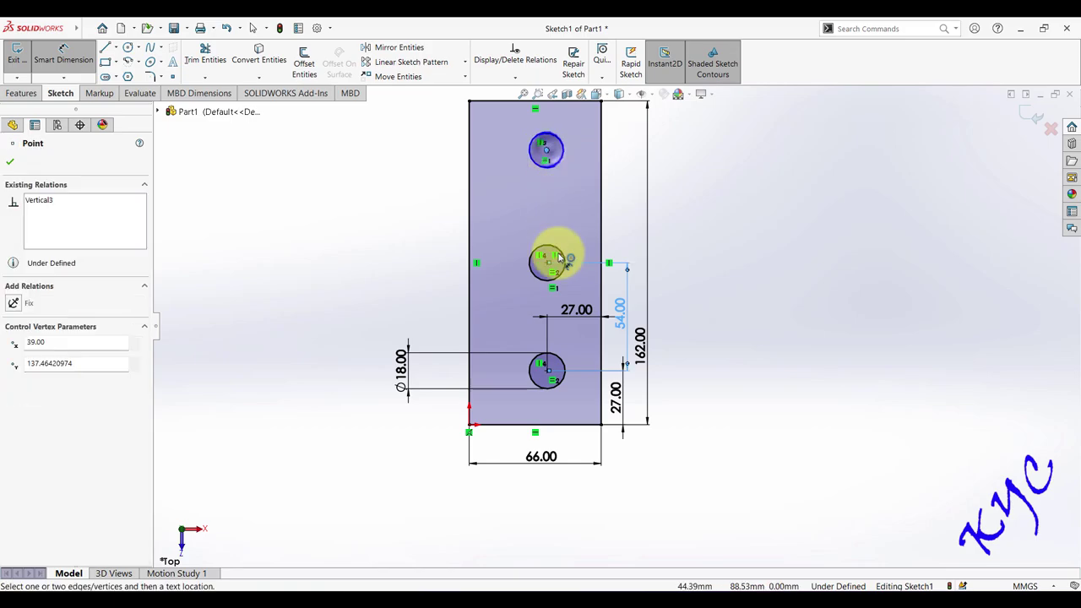
pyautogui.click(549, 263)
pyautogui.click(629, 209)
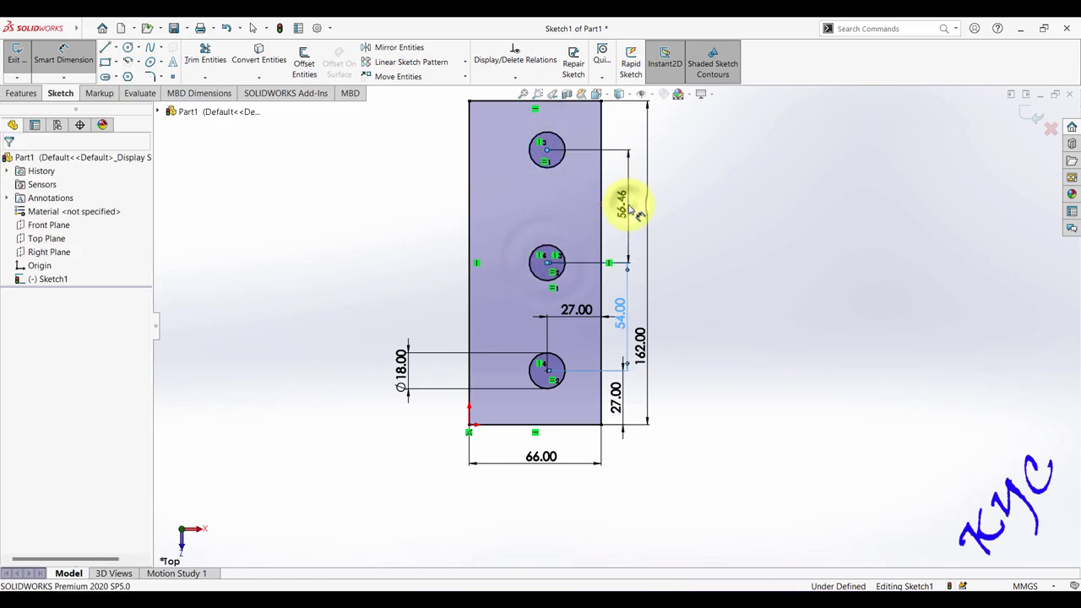
pyautogui.write('54')
pyautogui.press('Return')
pyautogui.click(753, 293)
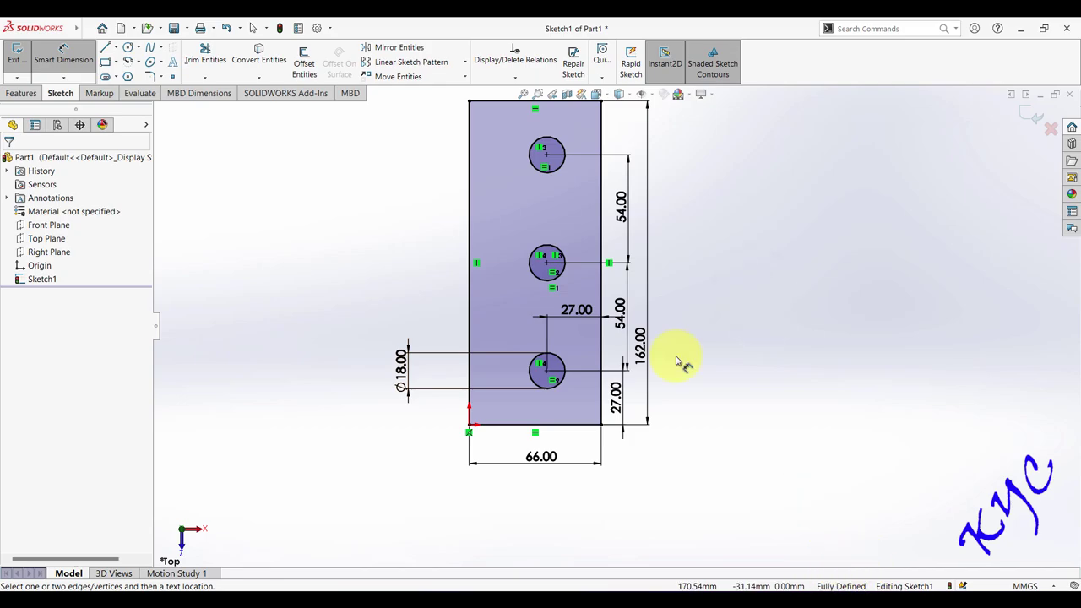
pyautogui.scroll(-2, 615, 177)
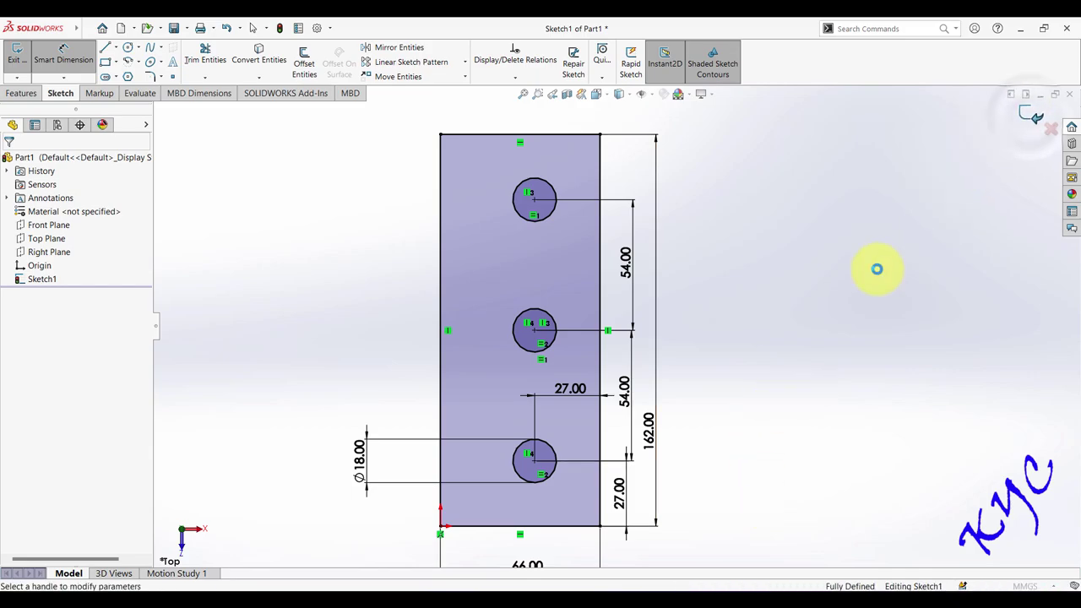
# - Extrude the sketch 9 mm with Mid Plane into the holed butt plate
pyautogui.press('e')
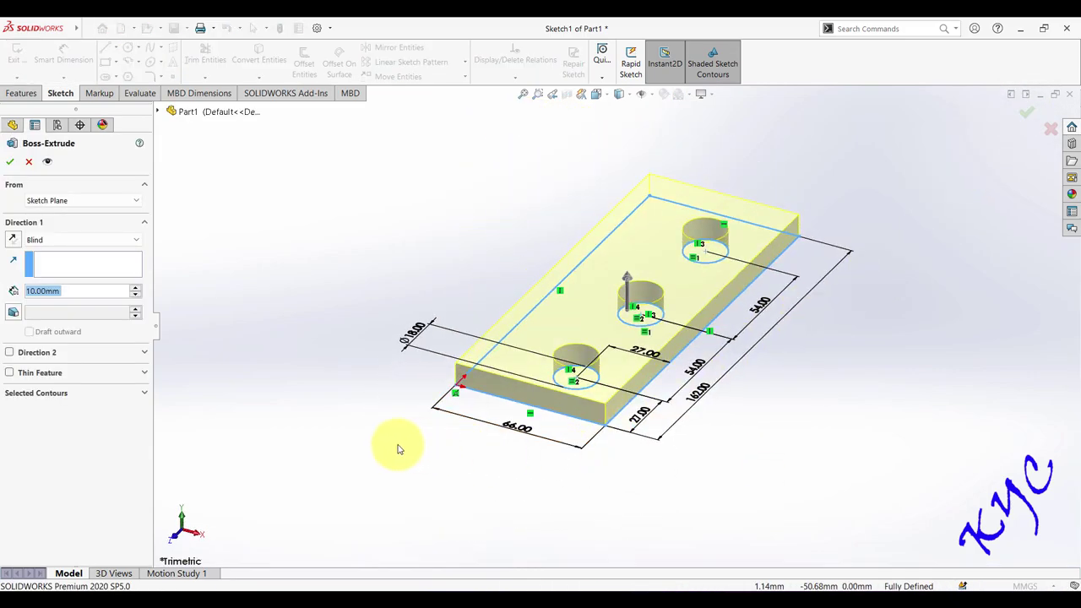
pyautogui.click(66, 241)
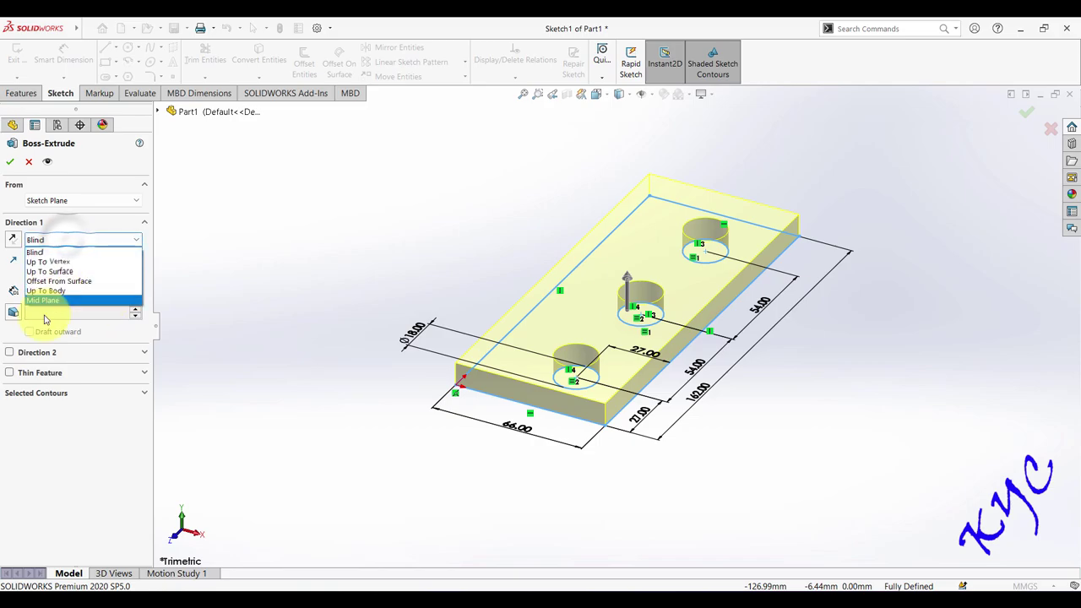
pyautogui.click(47, 301)
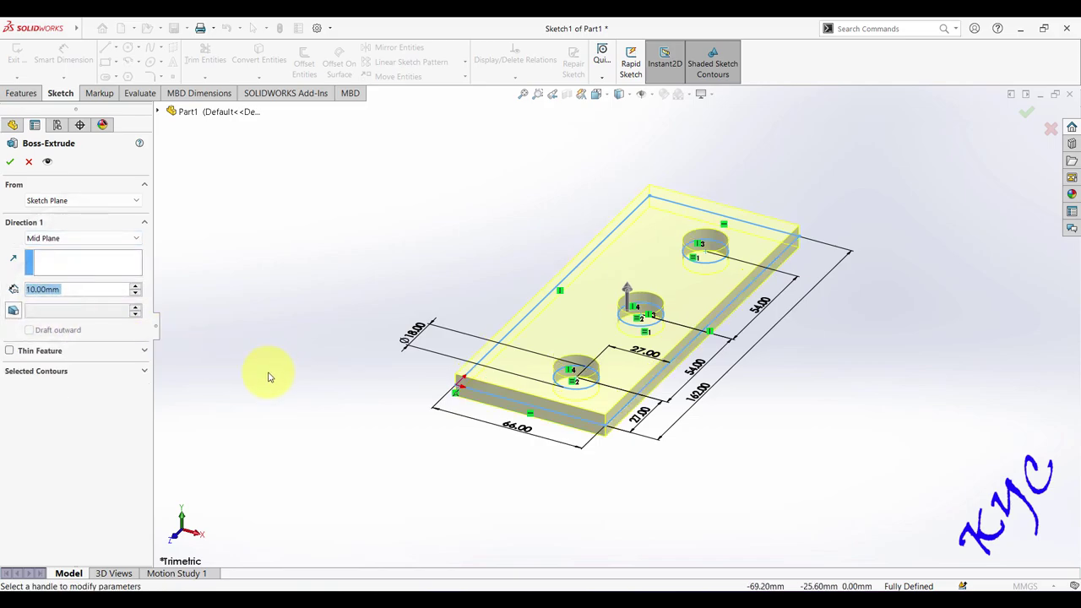
pyautogui.click(266, 378)
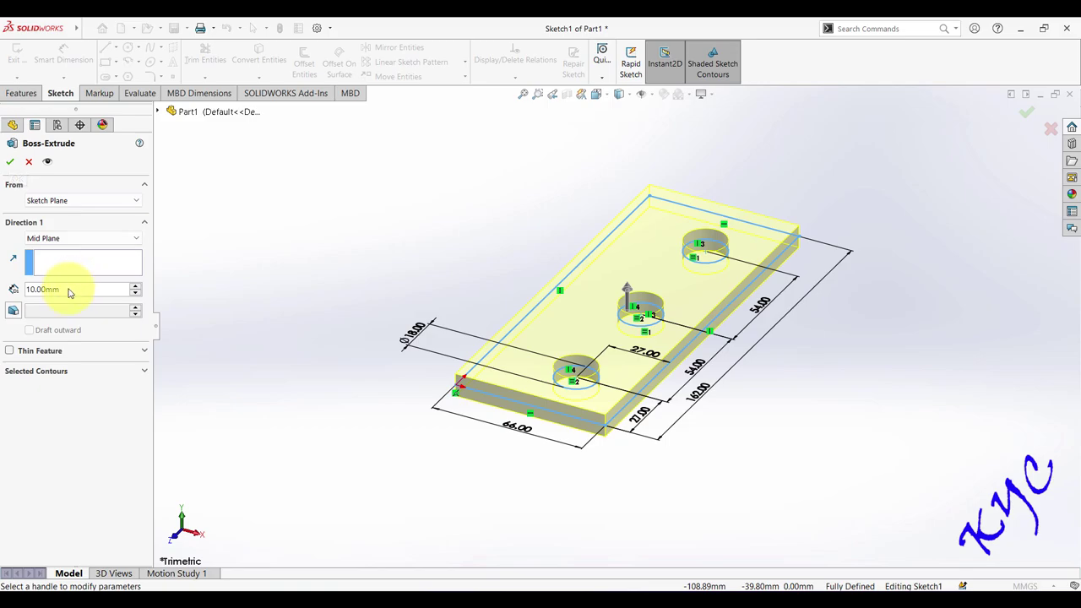
pyautogui.write('9')
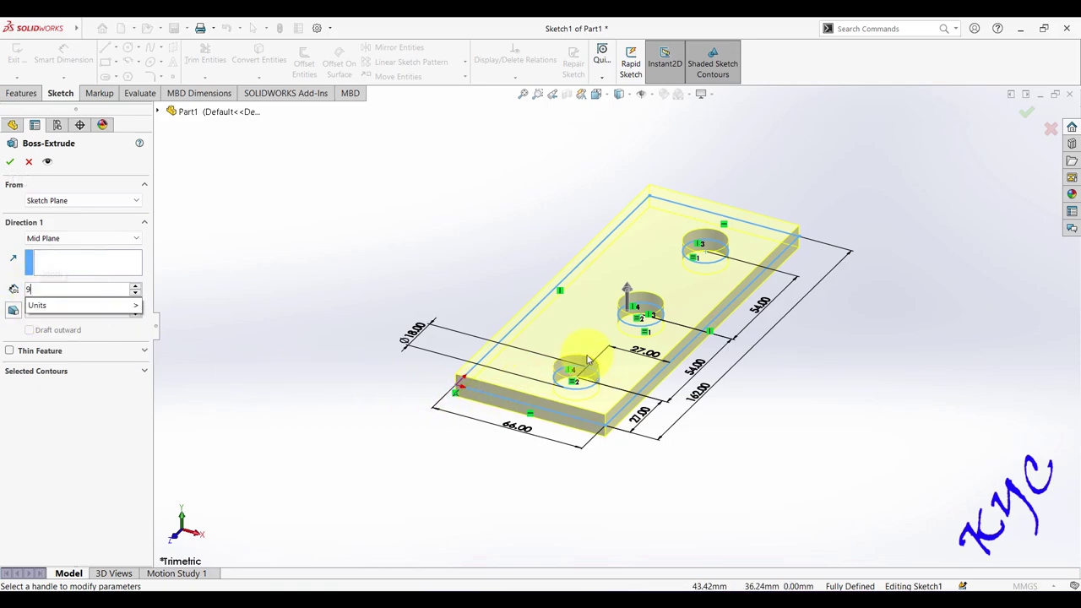
pyautogui.click(429, 233)
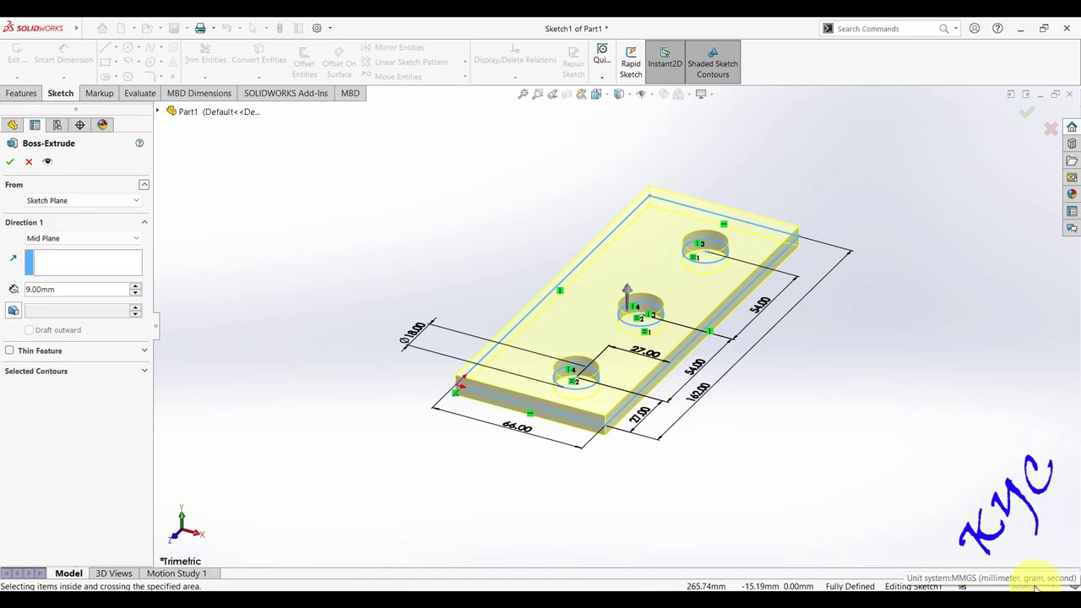
pyautogui.click(12, 163)
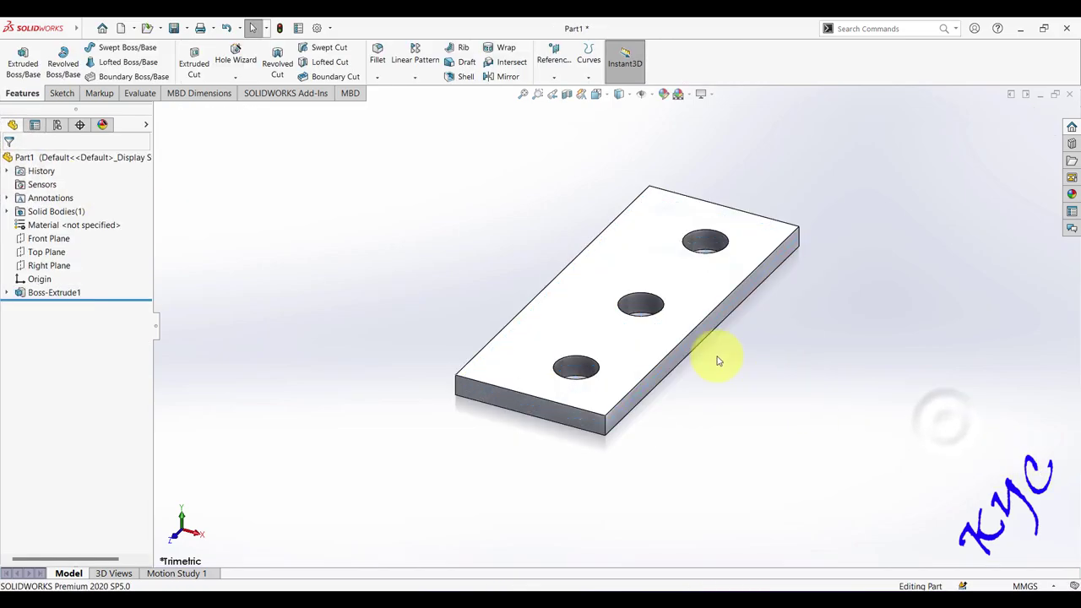
# - Save the plate as Butt Plate in the project folder
pyautogui.click(176, 29)
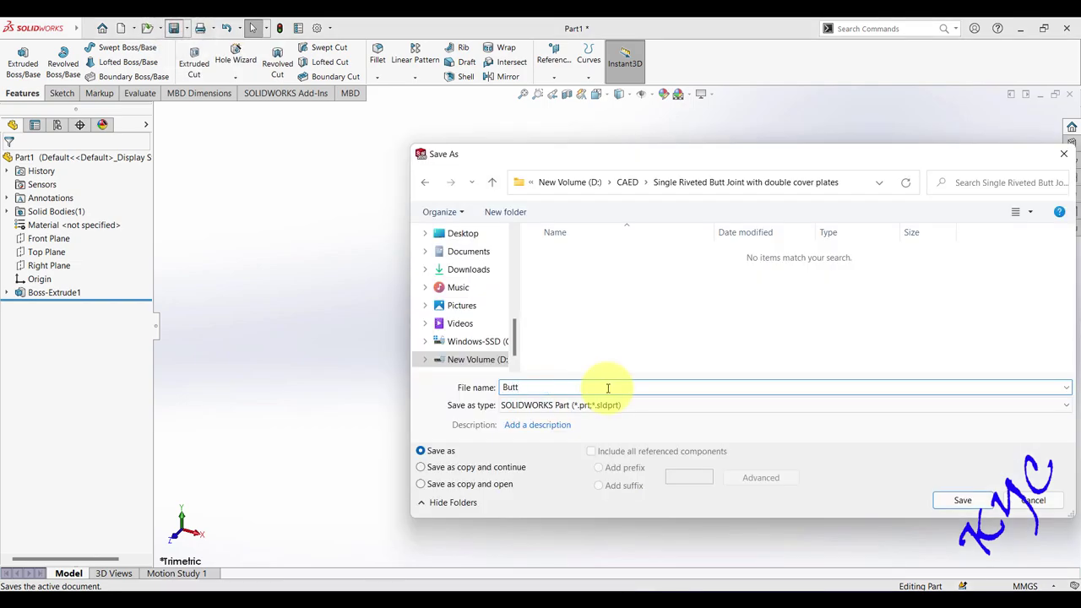
pyautogui.press('Return')
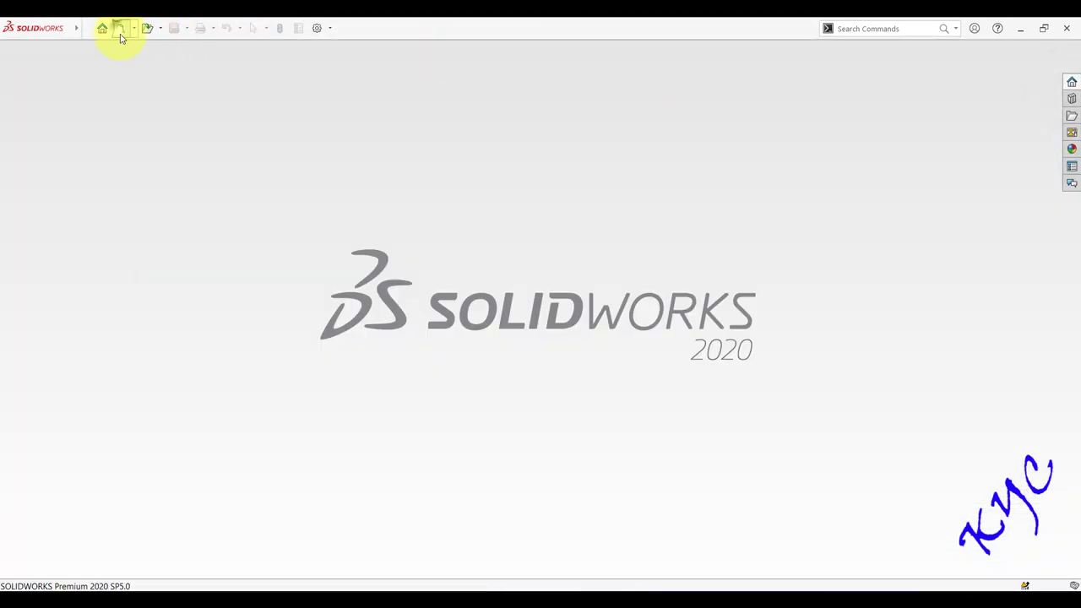
# - Start a new part and draw a corner rectangle from the origin on its Top Plane
pyautogui.click(120, 32)
pyautogui.doubleClick(367, 293)
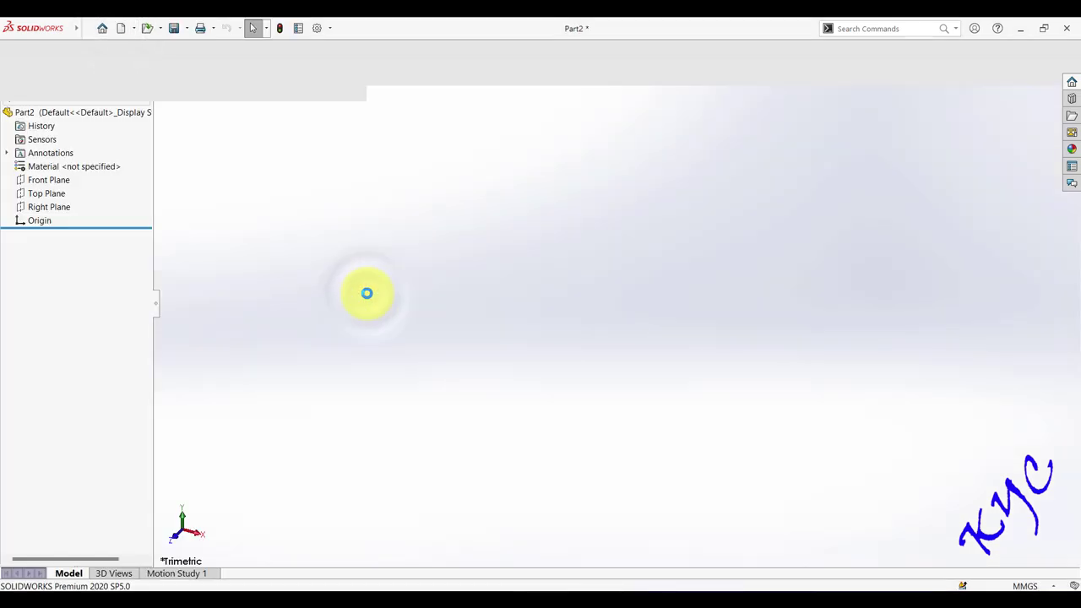
pyautogui.click(47, 239)
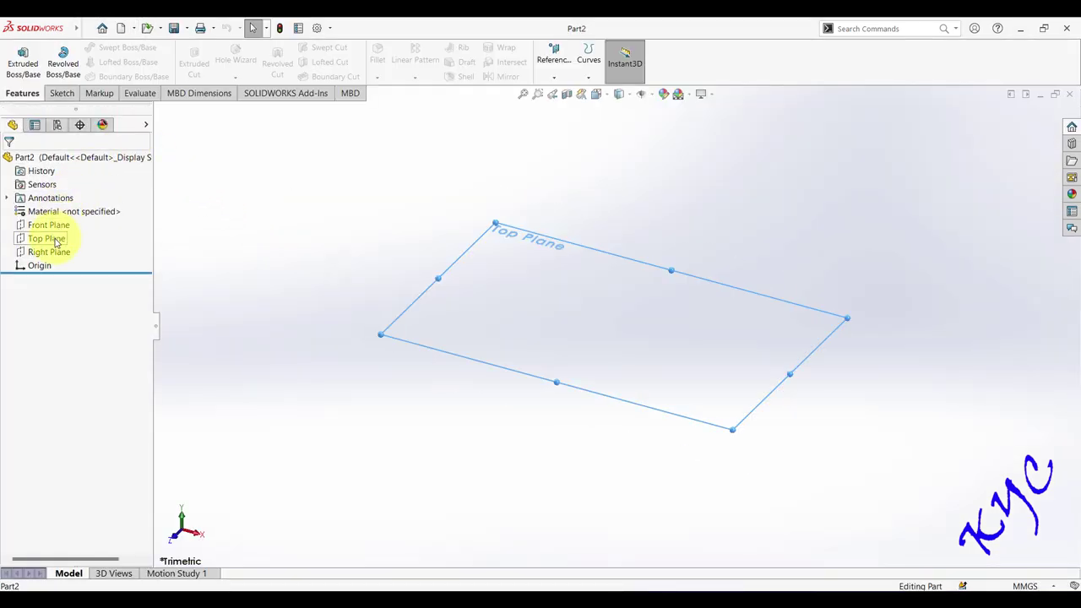
pyautogui.click(25, 68)
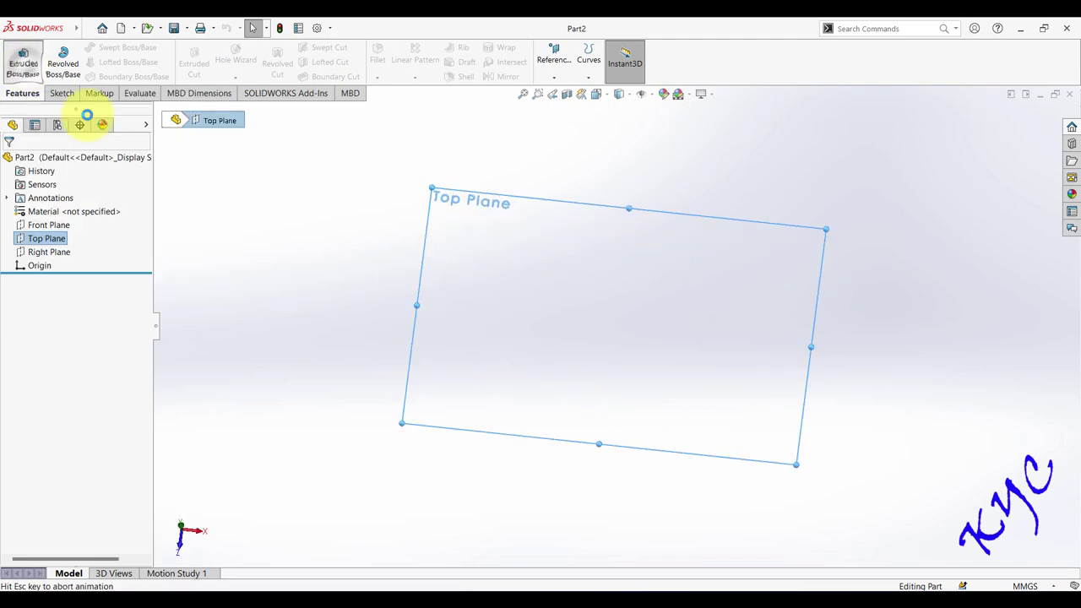
pyautogui.click(106, 64)
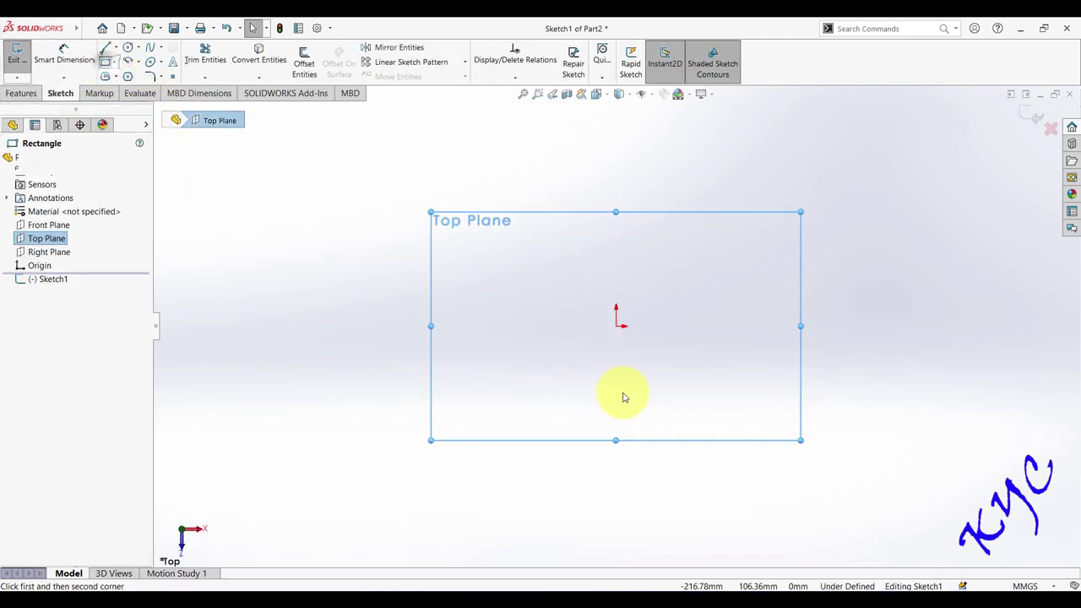
pyautogui.click(617, 326)
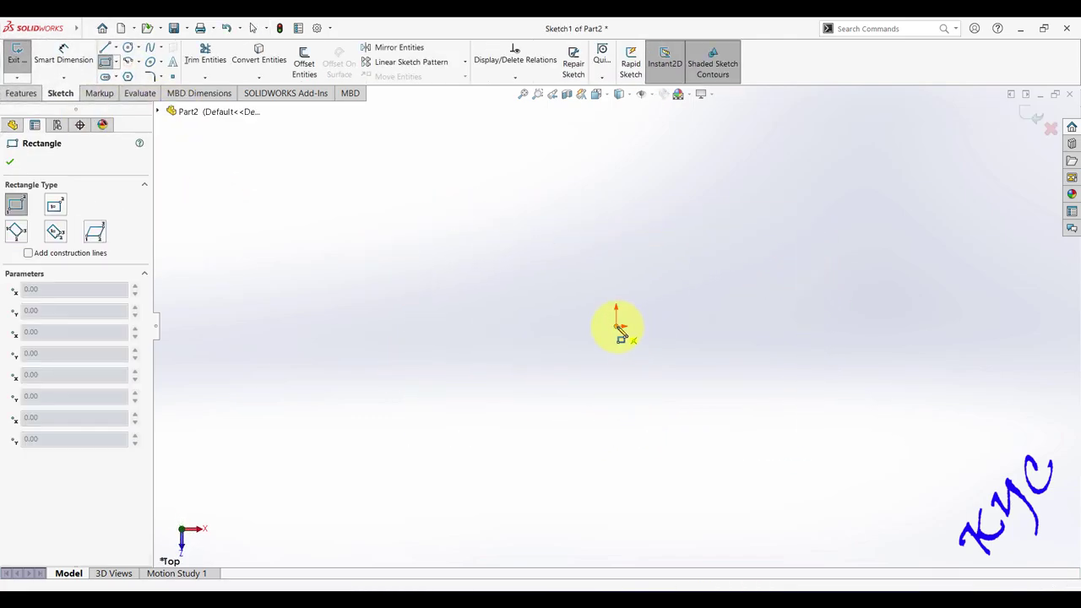
pyautogui.click(722, 170)
# - Dimension the rectangle 108 mm wide and 162 mm tall
pyautogui.click(64, 66)
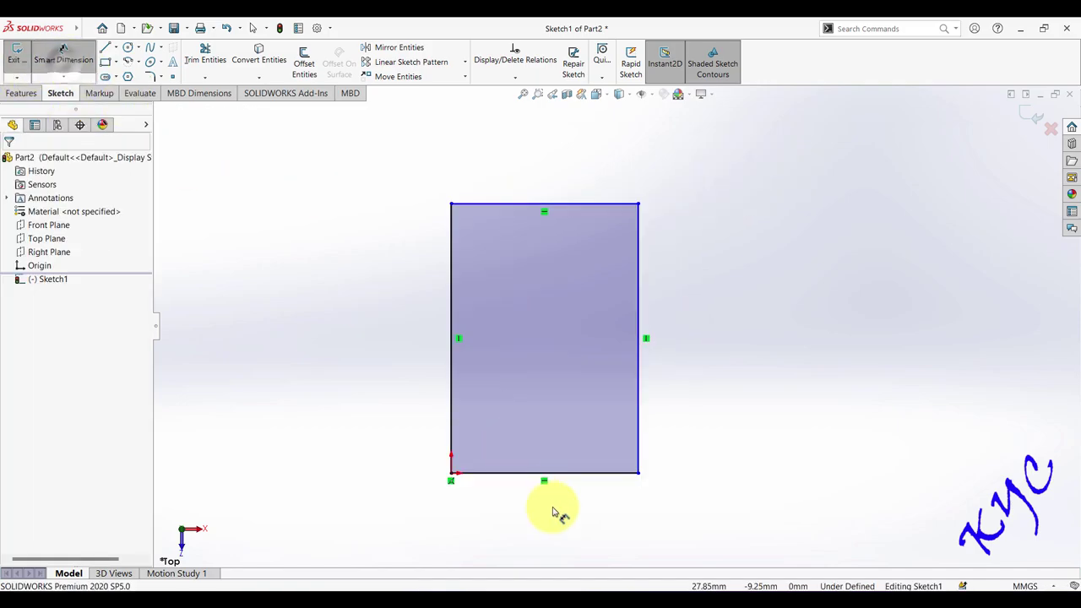
pyautogui.click(591, 474)
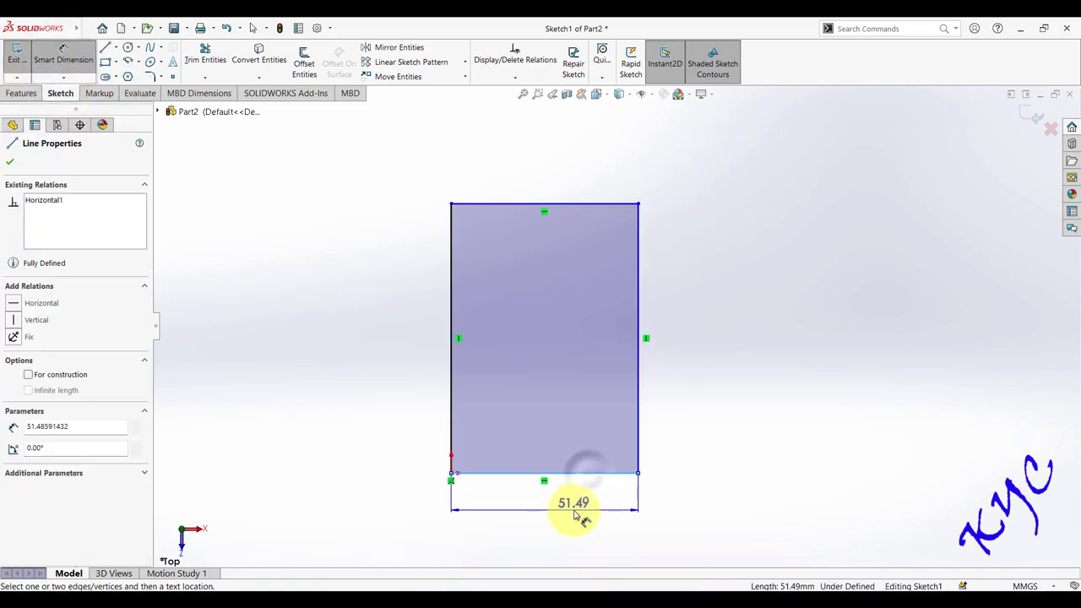
pyautogui.click(574, 505)
pyautogui.write('108')
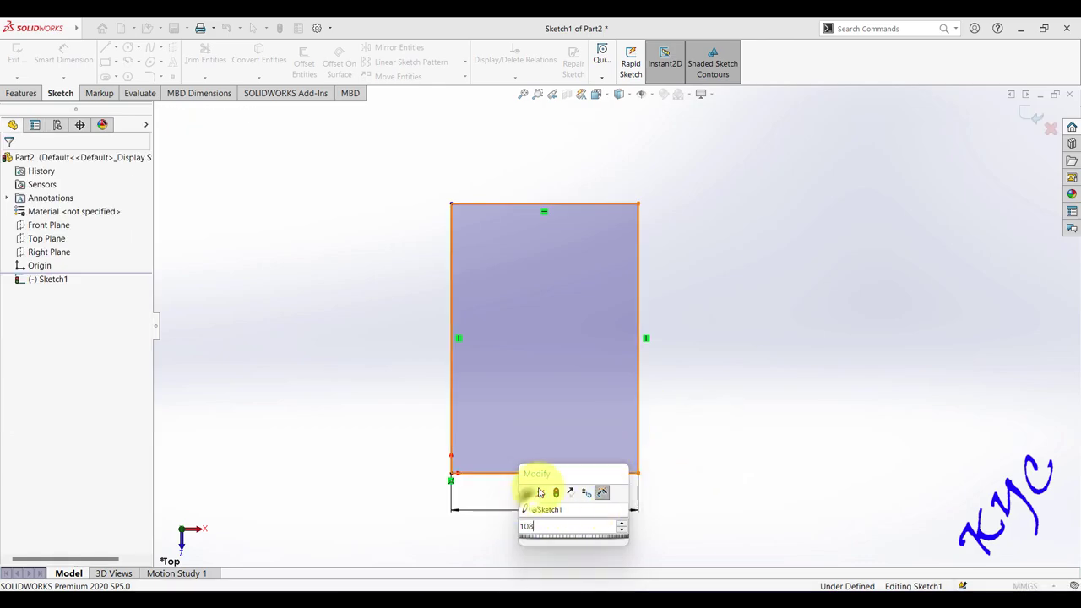
pyautogui.click(525, 492)
pyautogui.click(638, 422)
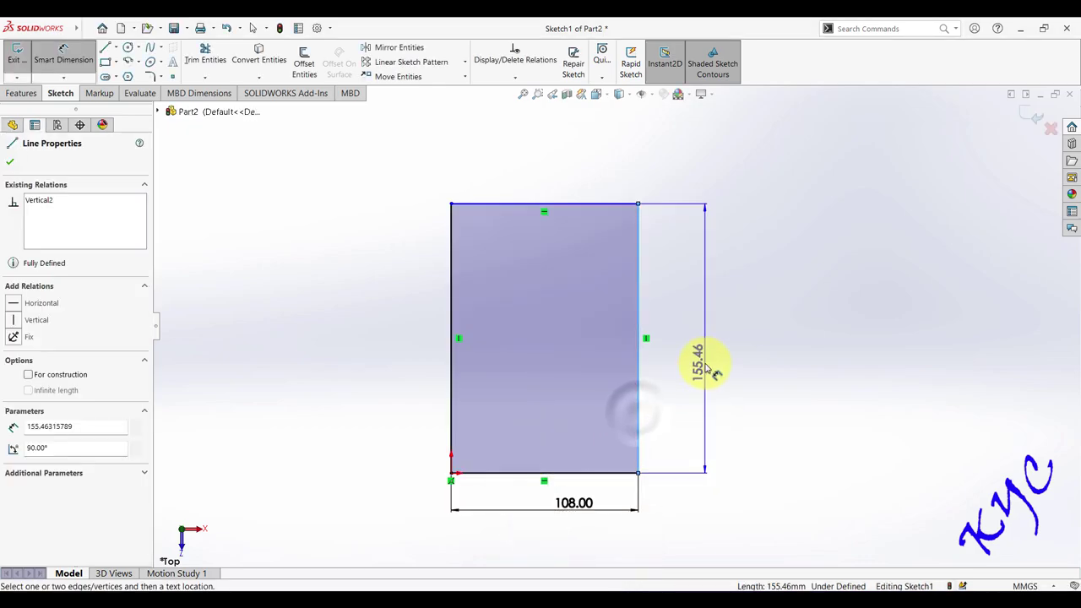
pyautogui.click(705, 367)
pyautogui.write('16')
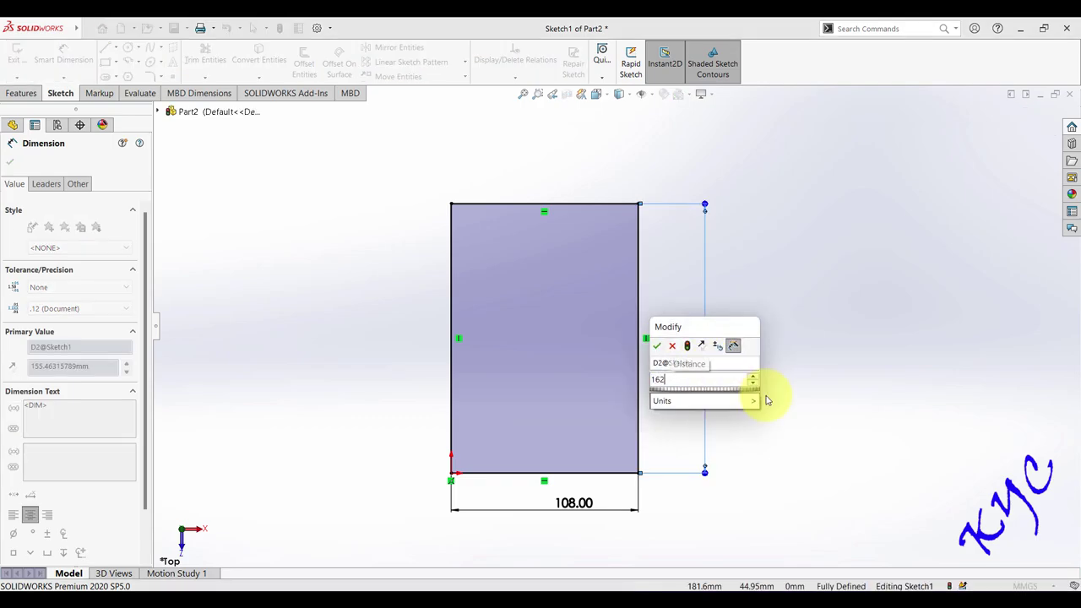
pyautogui.write('2')
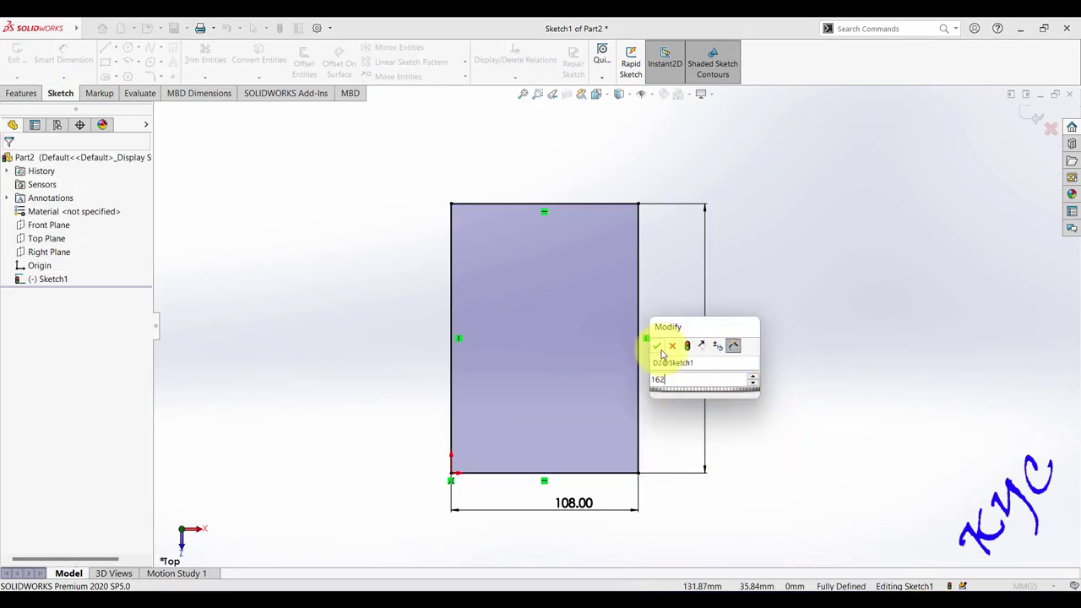
pyautogui.press('Return')
# - Draw a circle near the lower-left corner and dimension it 18 mm diameter
pyautogui.click(127, 48)
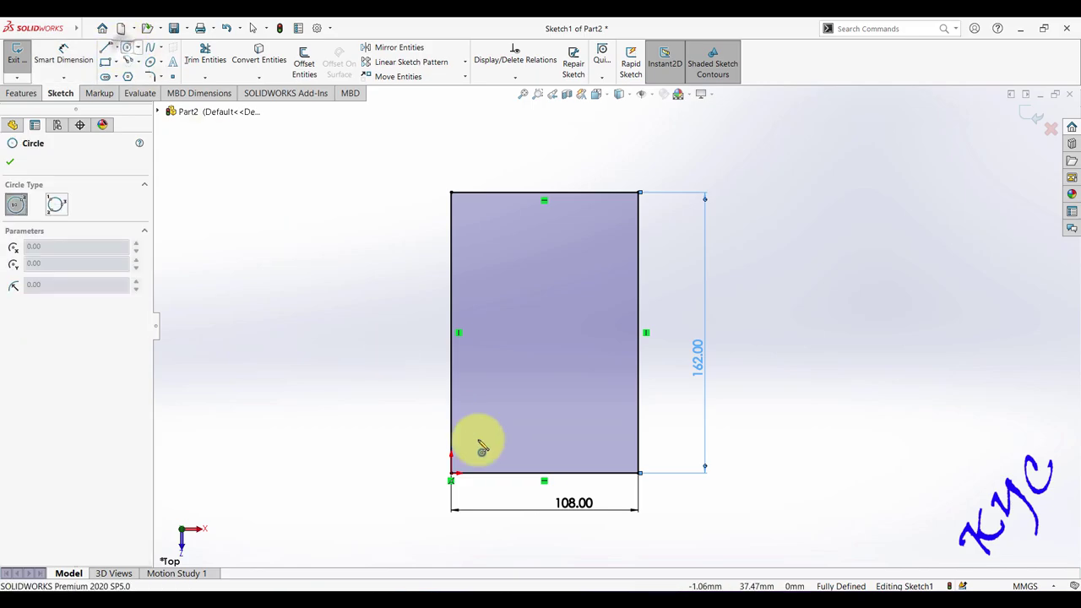
pyautogui.click(481, 437)
pyautogui.click(497, 452)
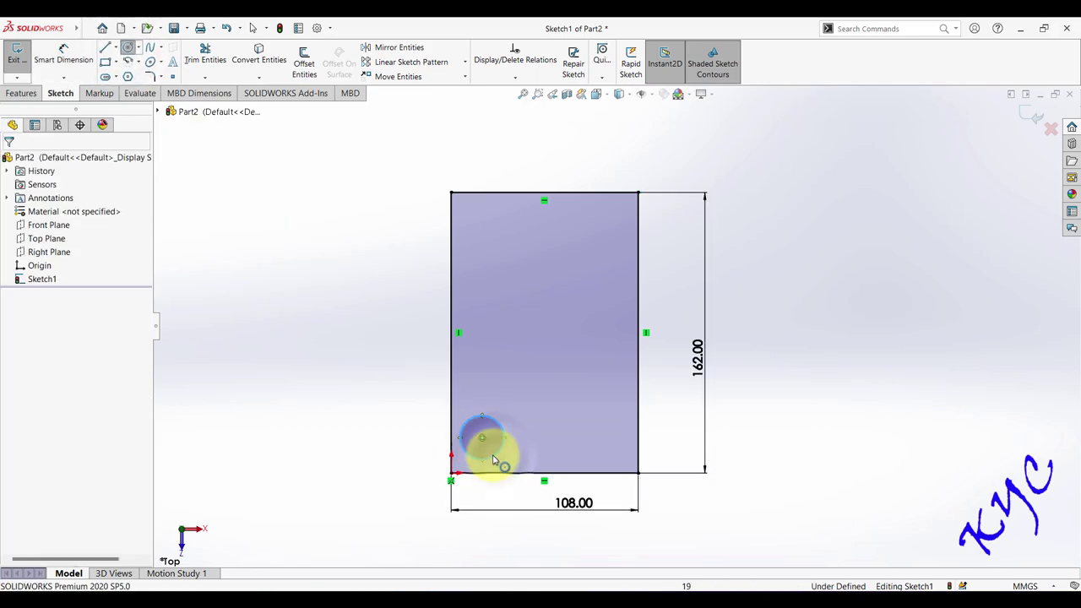
pyautogui.press('Escape')
pyautogui.click(76, 60)
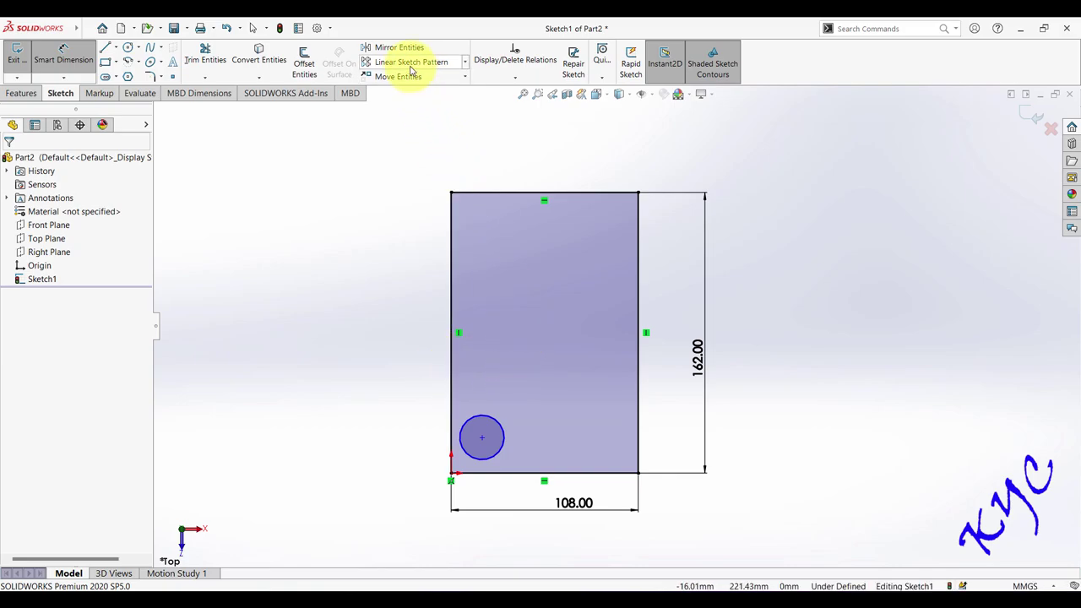
pyautogui.click(504, 448)
pyautogui.click(404, 442)
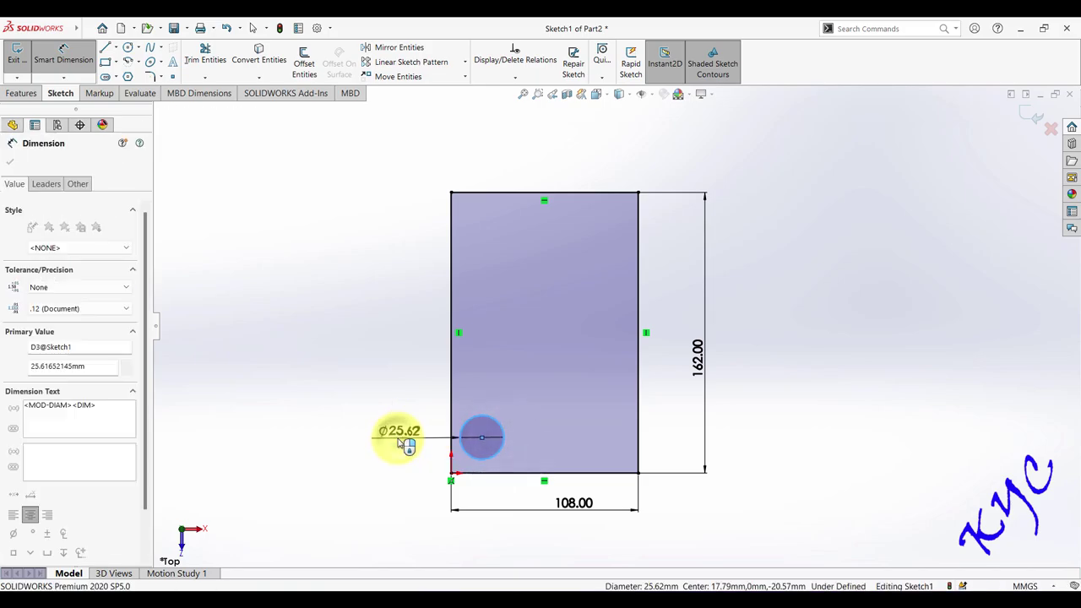
pyautogui.write('1')
pyautogui.press('Return')
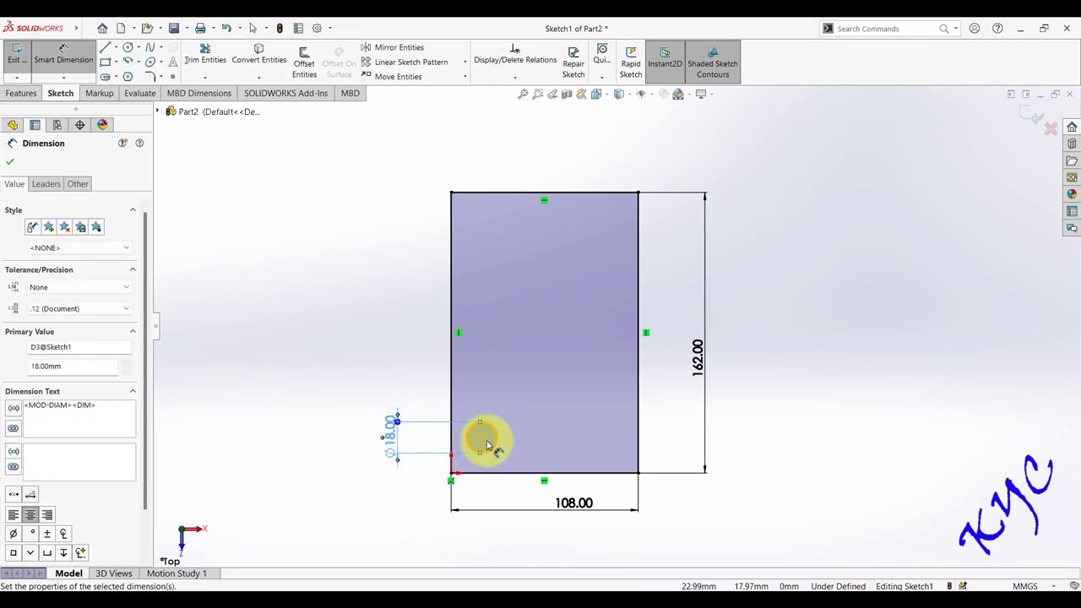
# - Locate the circle centre 27 mm from the bottom and left edges
pyautogui.click(482, 438)
pyautogui.click(470, 473)
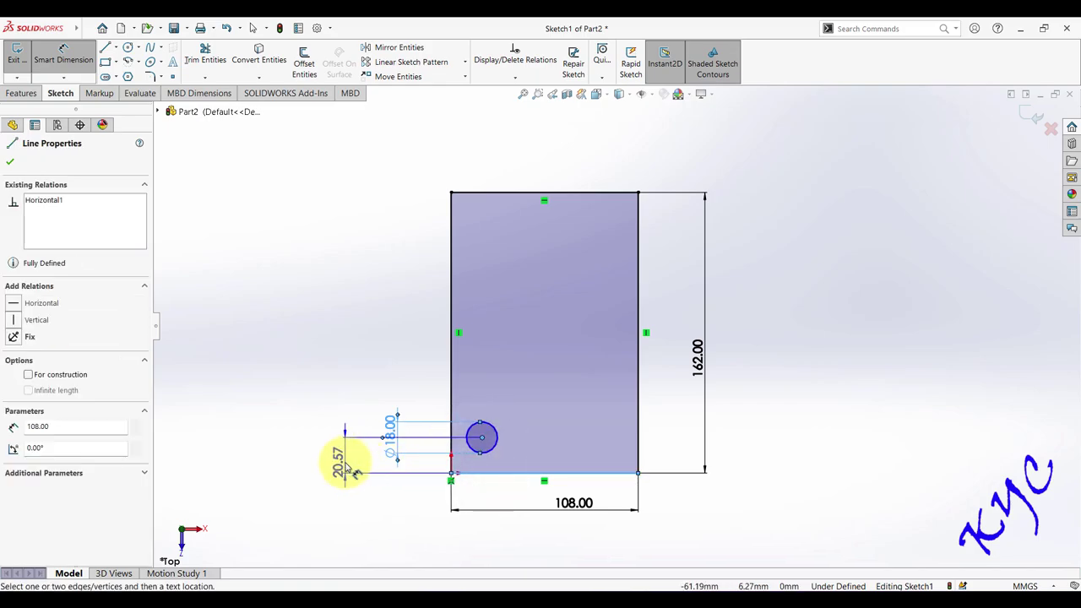
pyautogui.click(350, 468)
pyautogui.press('Return')
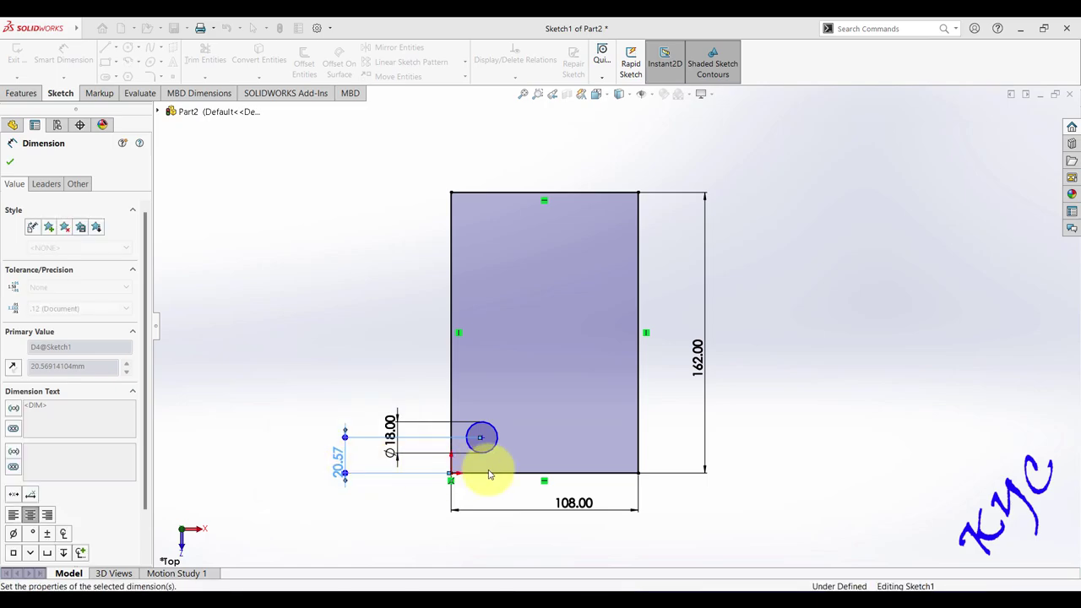
pyautogui.click(482, 428)
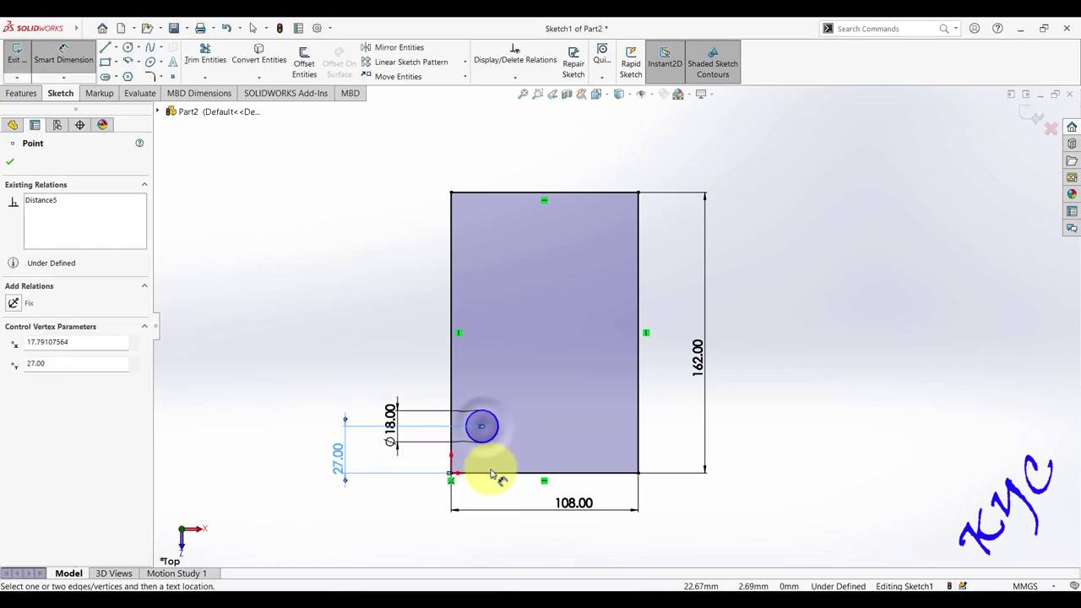
pyautogui.click(452, 379)
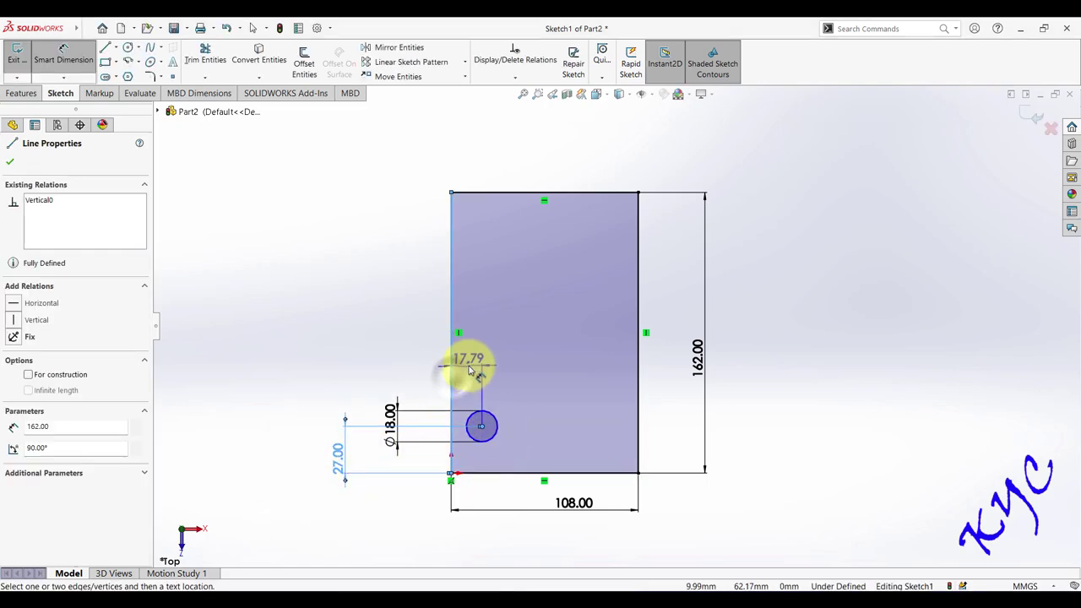
pyautogui.click(470, 369)
pyautogui.write('27')
pyautogui.press('Return')
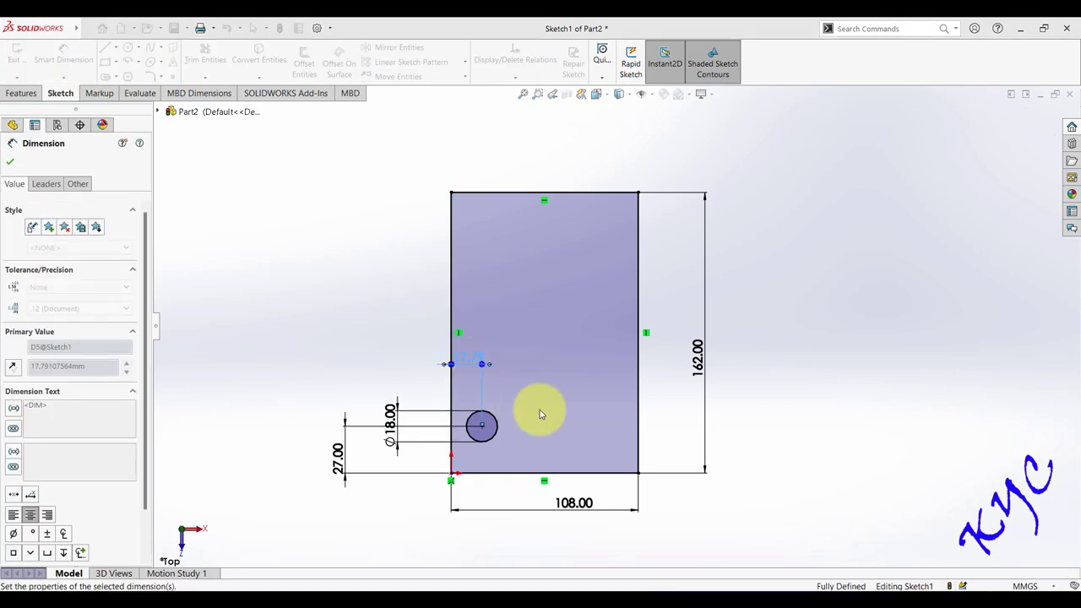
pyautogui.click(860, 449)
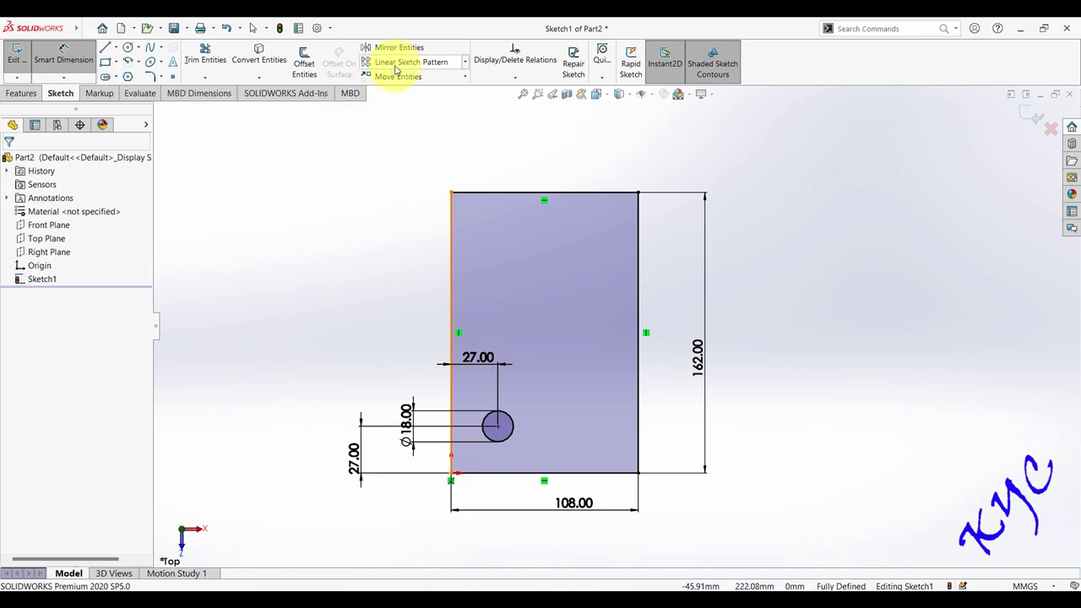
pyautogui.click(67, 58)
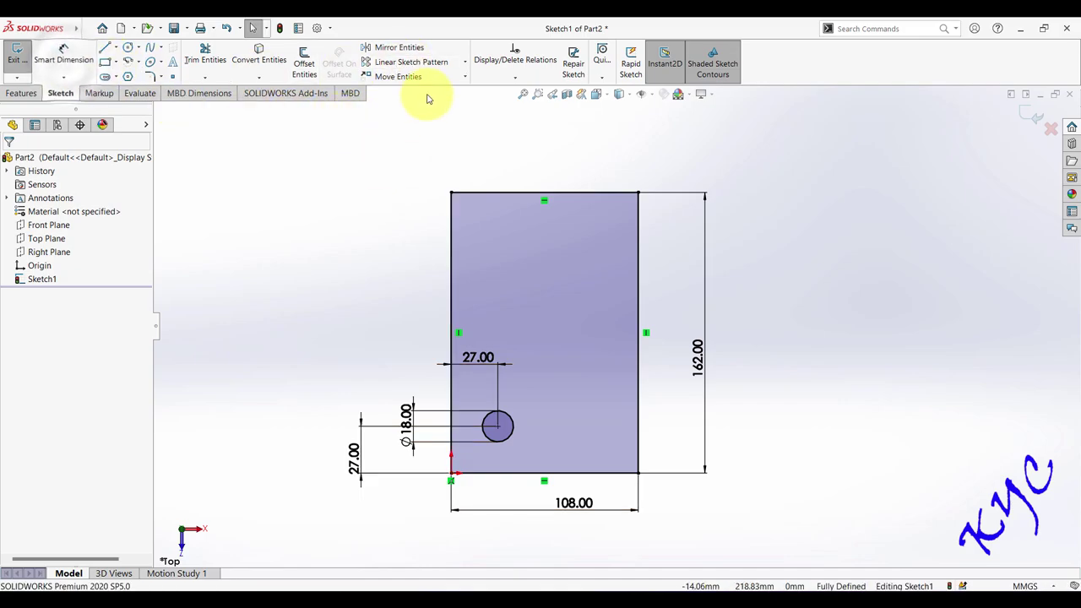
# - Pattern the Ø18 mm hole circle into a 2 × 3 grid with 54 mm spacing
pyautogui.click(438, 63)
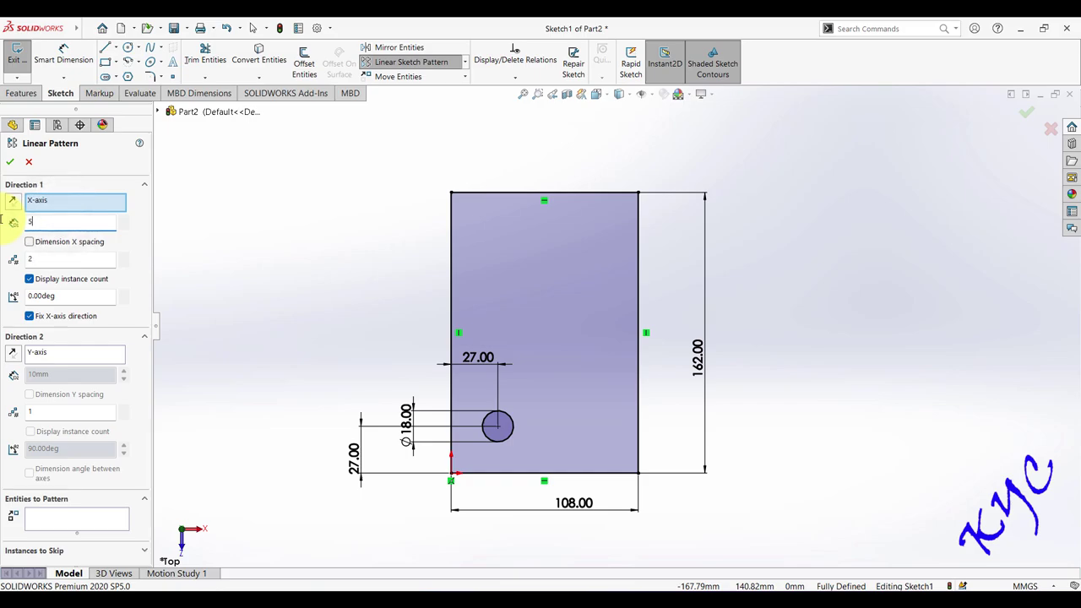
pyautogui.write('54')
pyautogui.press('Return')
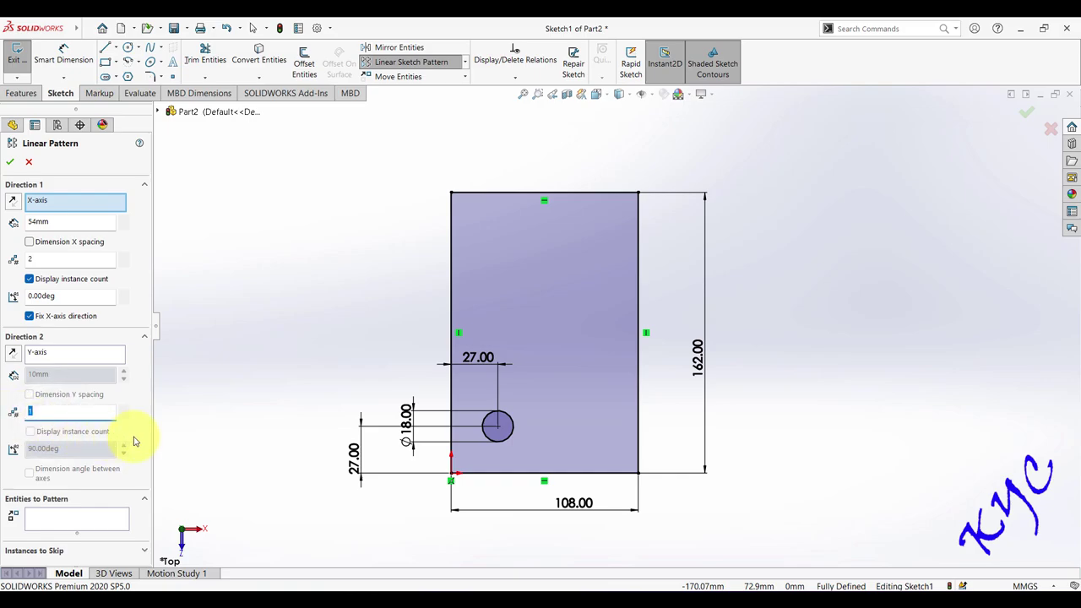
pyautogui.click(222, 399)
pyautogui.click(30, 374)
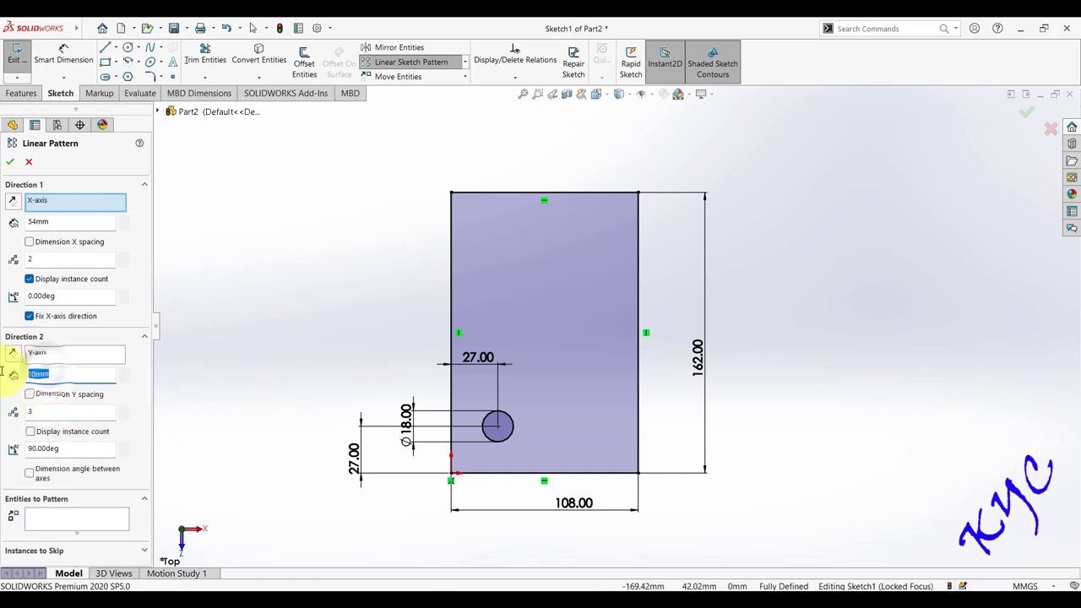
pyautogui.write('54')
pyautogui.click(60, 529)
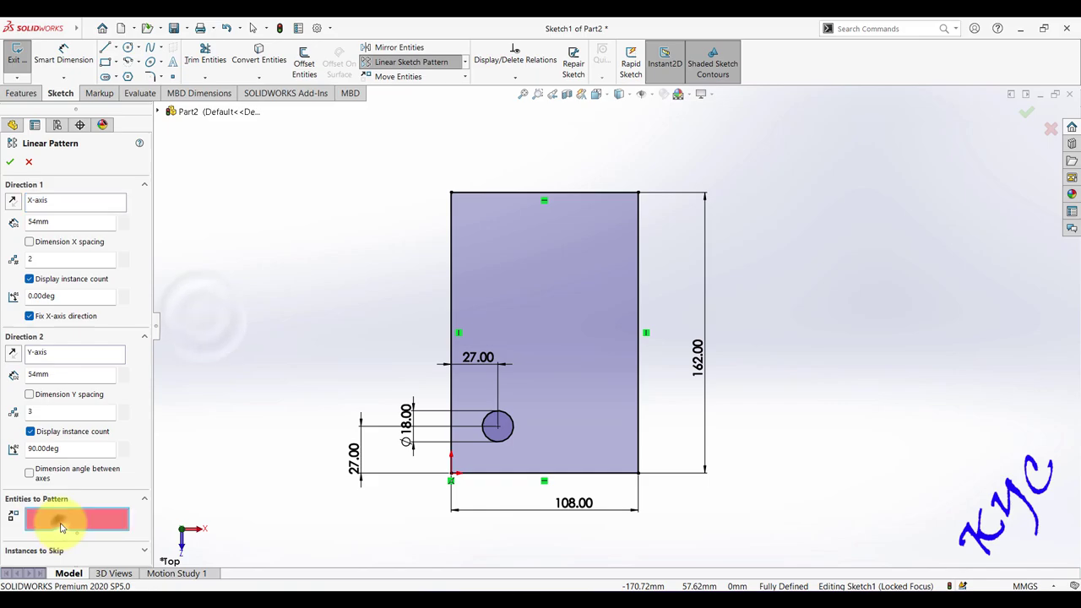
pyautogui.click(511, 430)
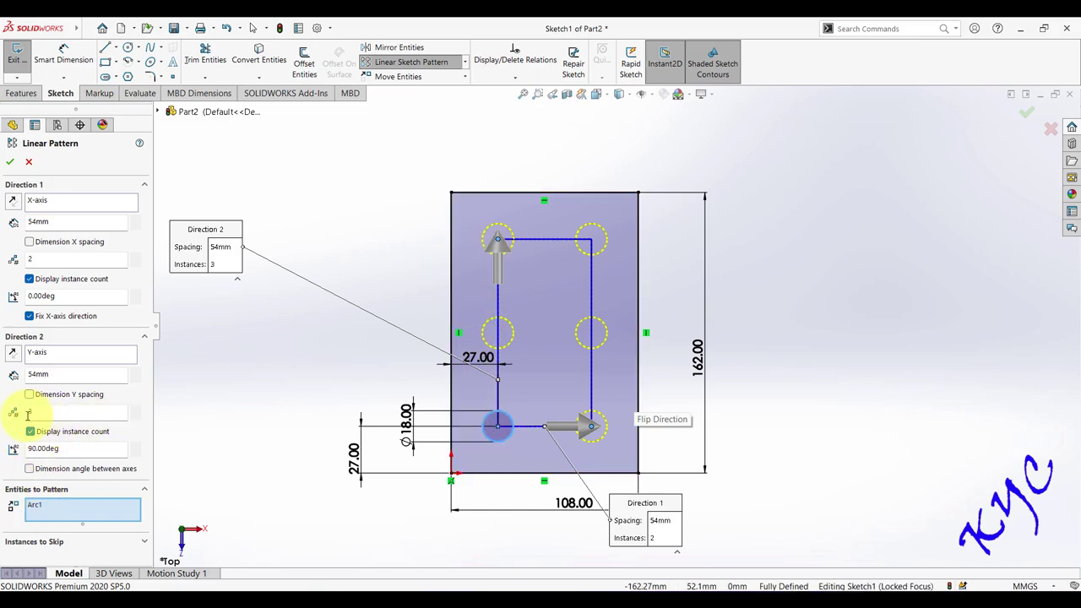
pyautogui.click(11, 162)
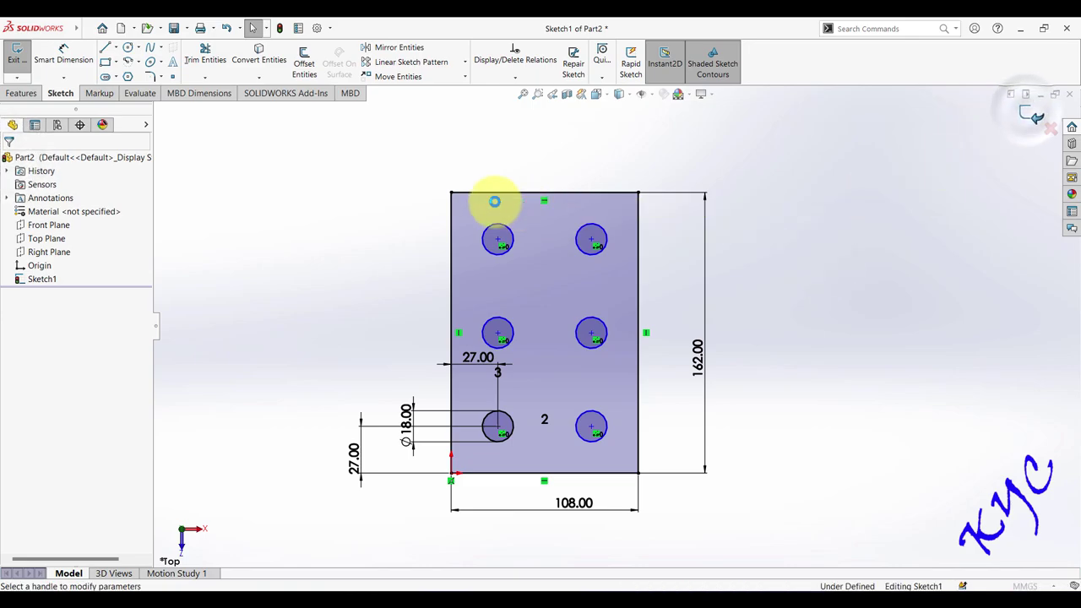
# - Boss-extrude the holed sketch to a 6.75 mm blind depth
pyautogui.press('e')
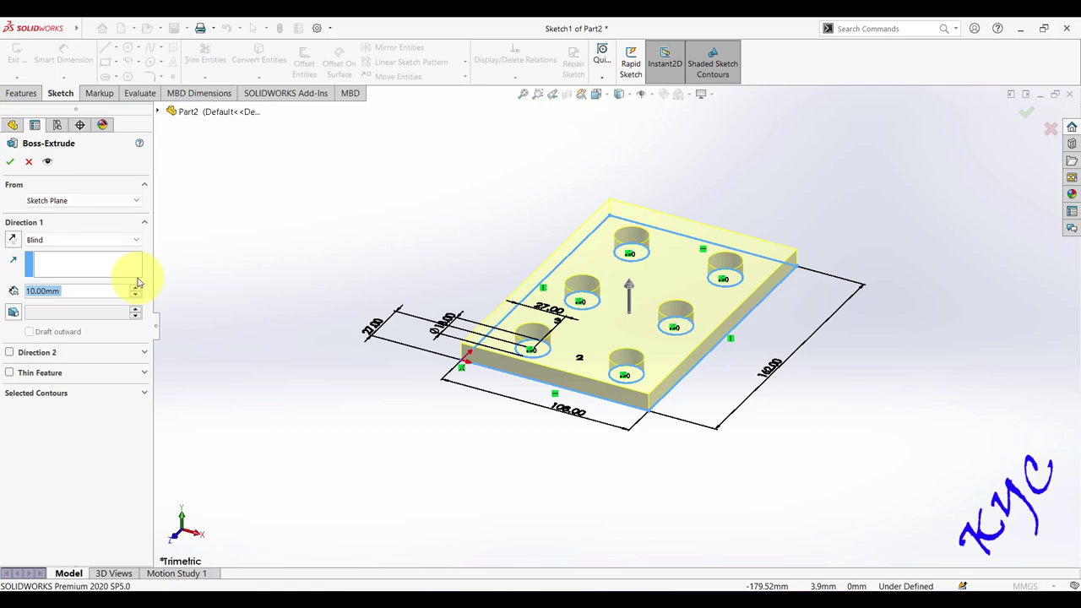
pyautogui.write('6.')
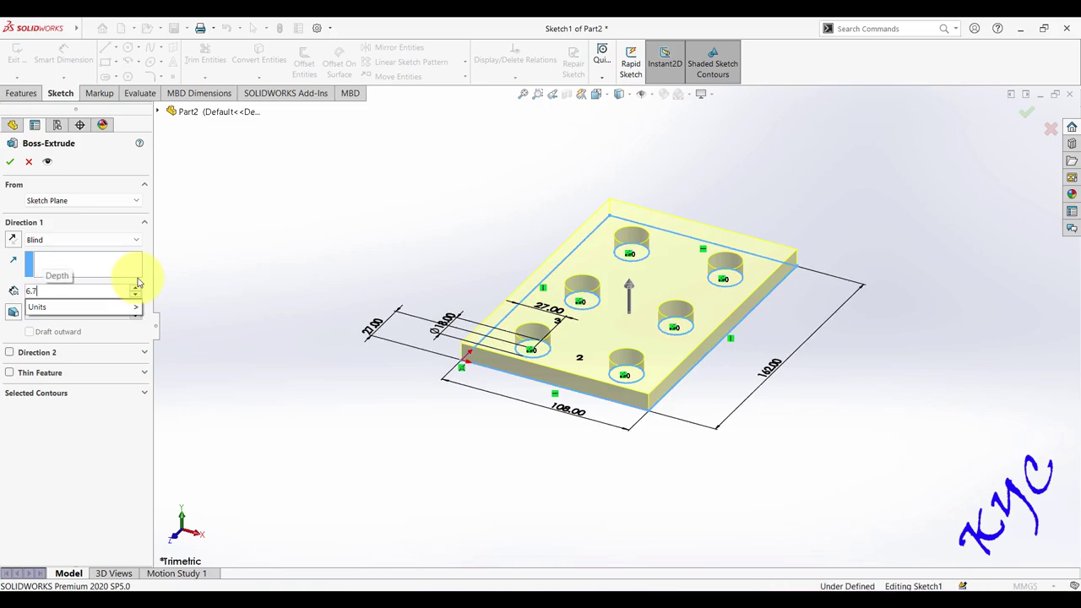
pyautogui.write('75')
pyautogui.press('Return')
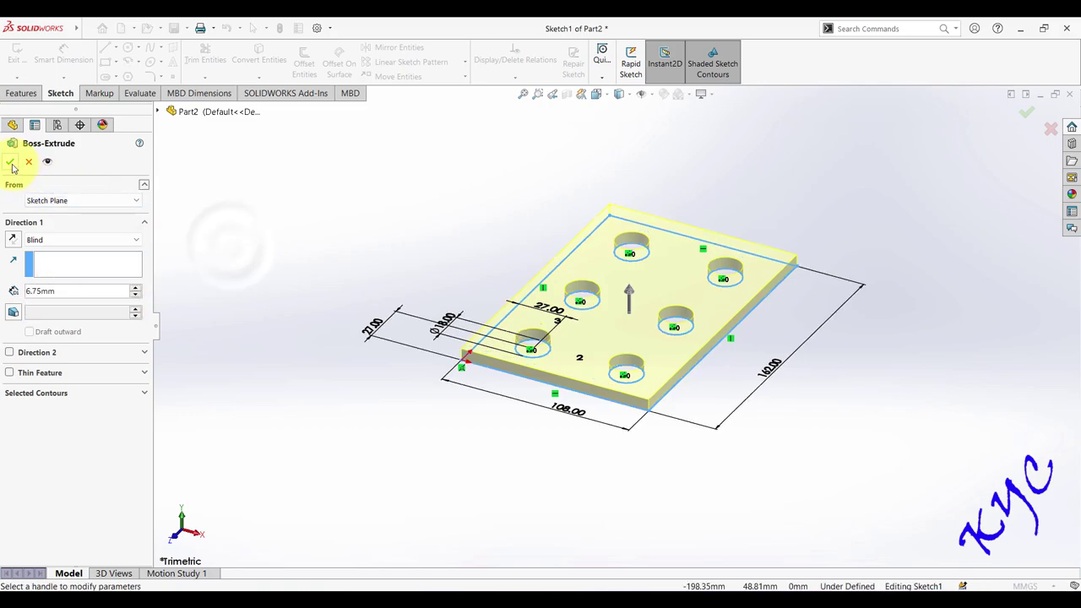
pyautogui.click(10, 162)
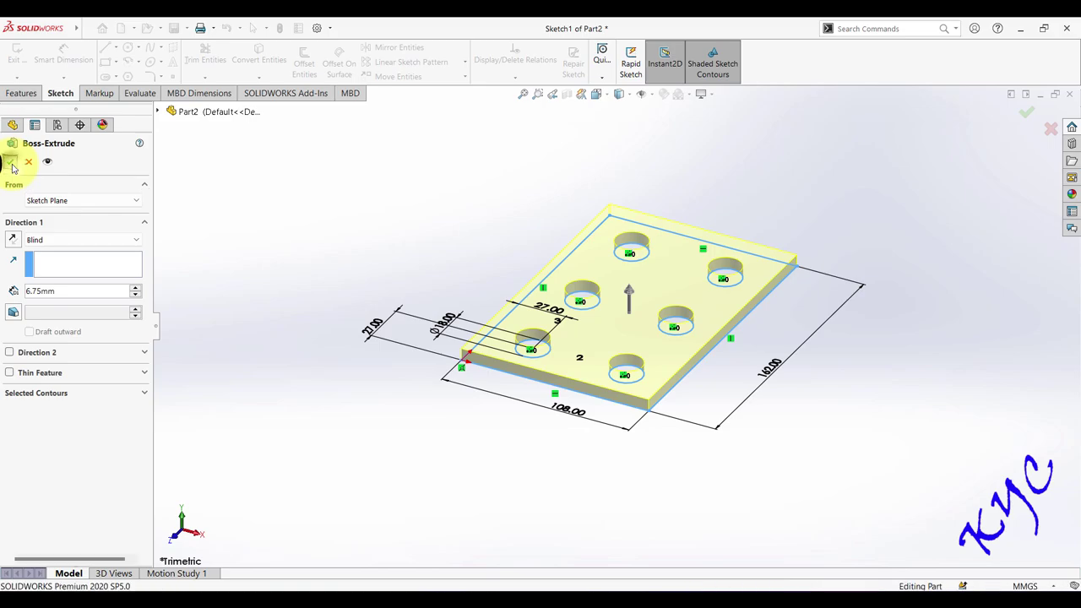
pyautogui.click(919, 231)
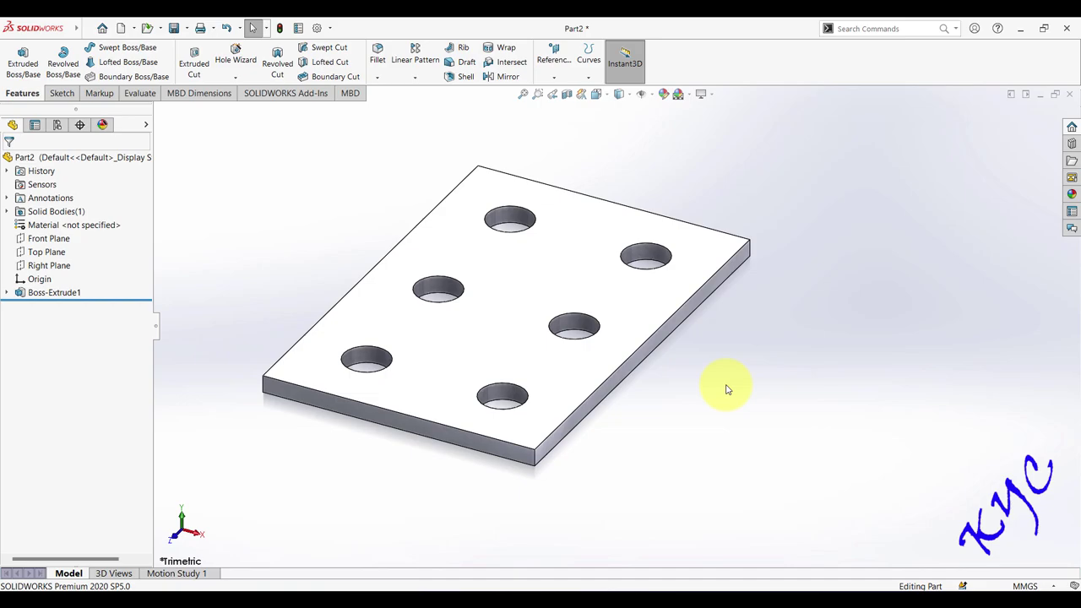
# - Start a new sketch on the Front Plane and view it normal to the screen
pyautogui.hotkey('ctrl', '1')
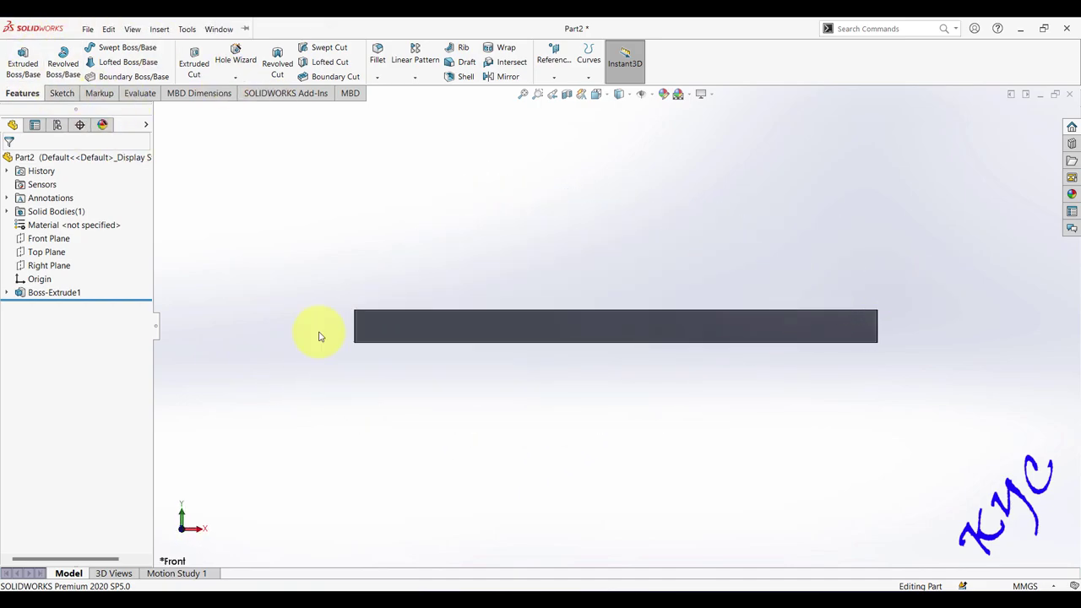
pyautogui.hotkey('ctrl', 'shift', 'z')
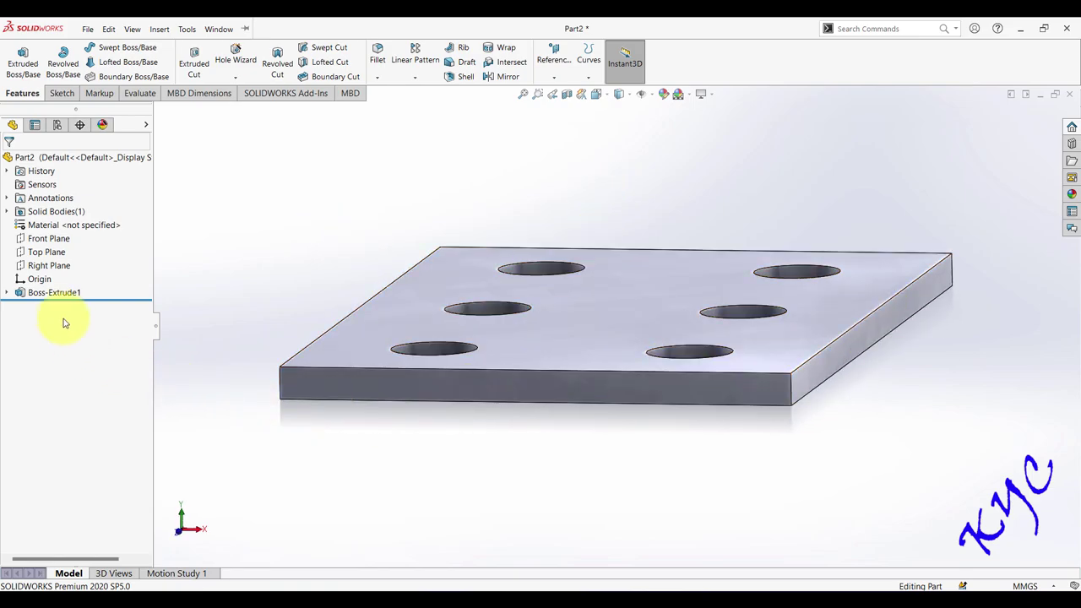
pyautogui.click(52, 240)
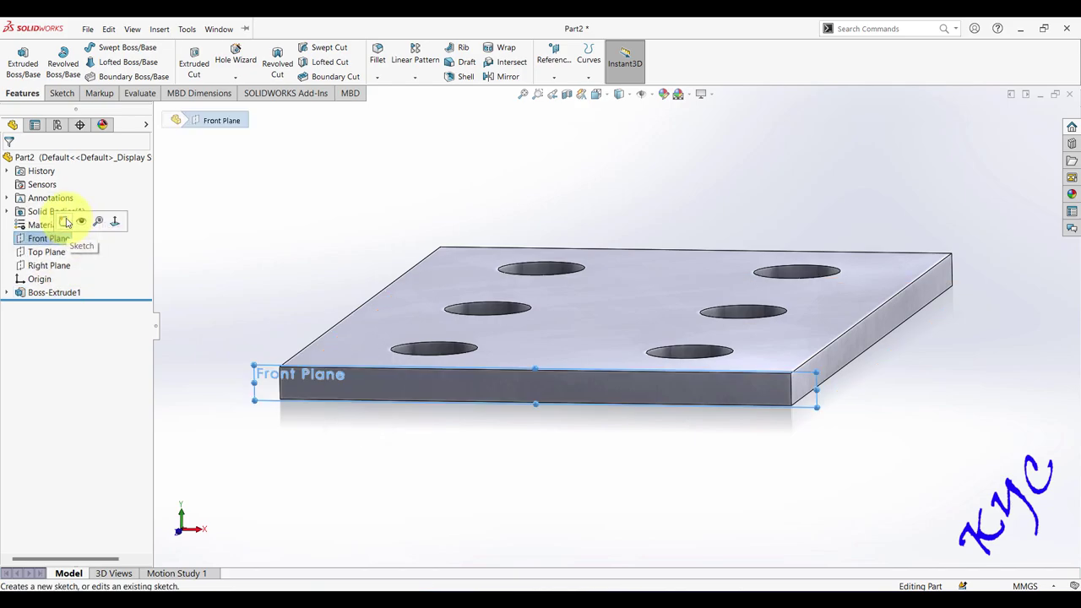
pyautogui.click(65, 221)
pyautogui.rightClick(56, 237)
pyautogui.click(115, 221)
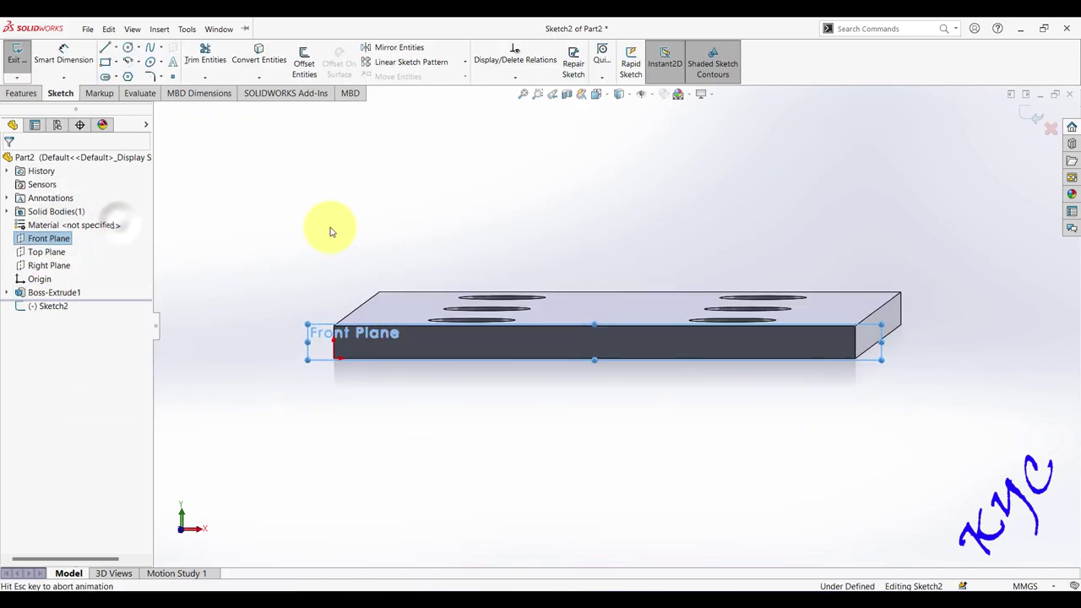
# - Draw a thin triangle at the plate's right end, its slanted edge meeting the top edge
pyautogui.click(87, 29)
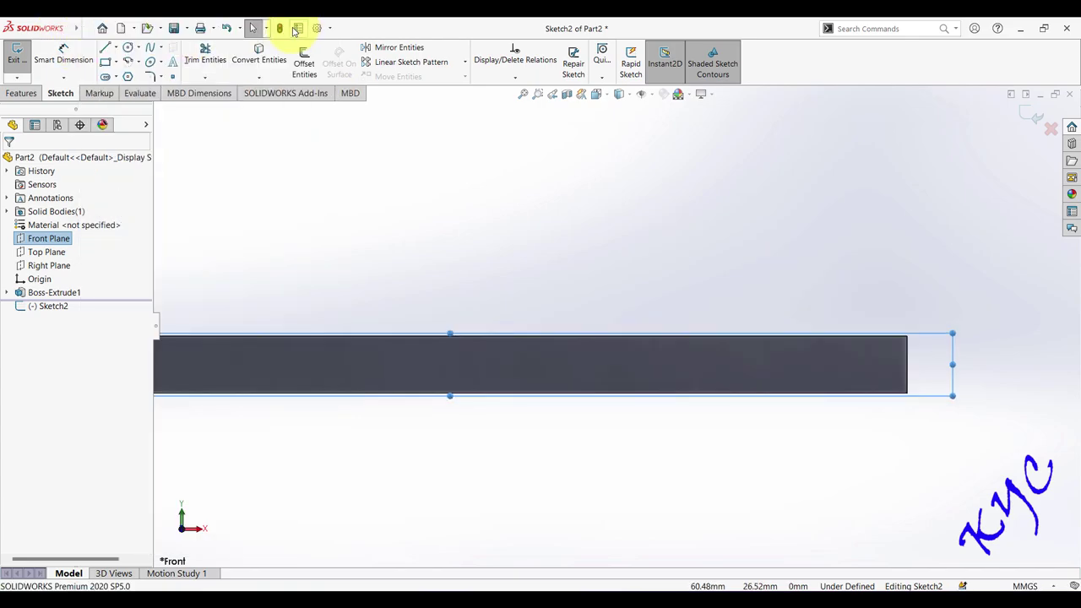
pyautogui.click(103, 49)
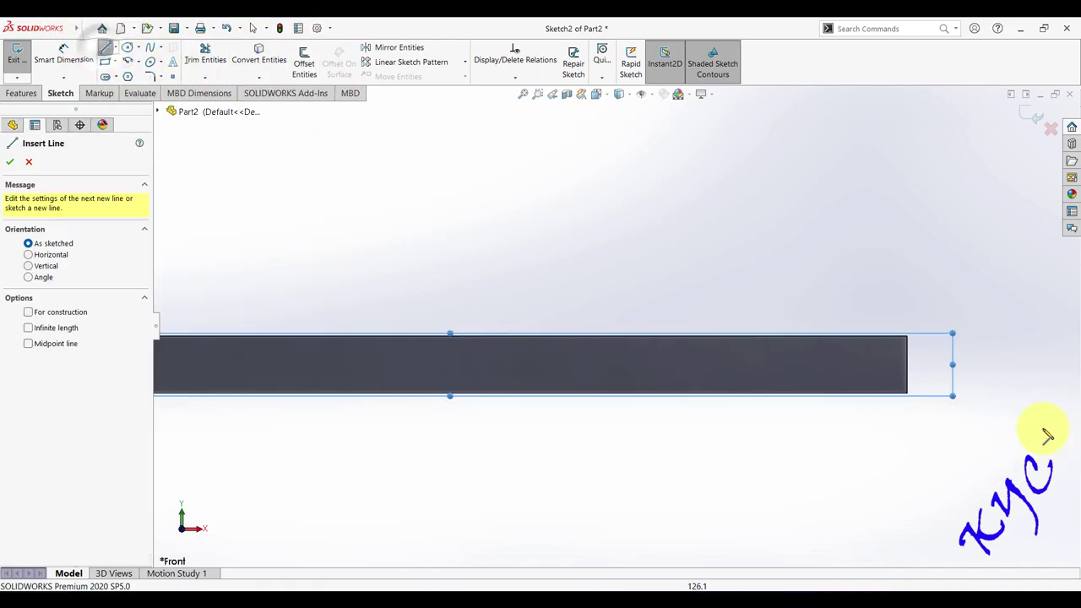
pyautogui.click(908, 397)
pyautogui.click(878, 340)
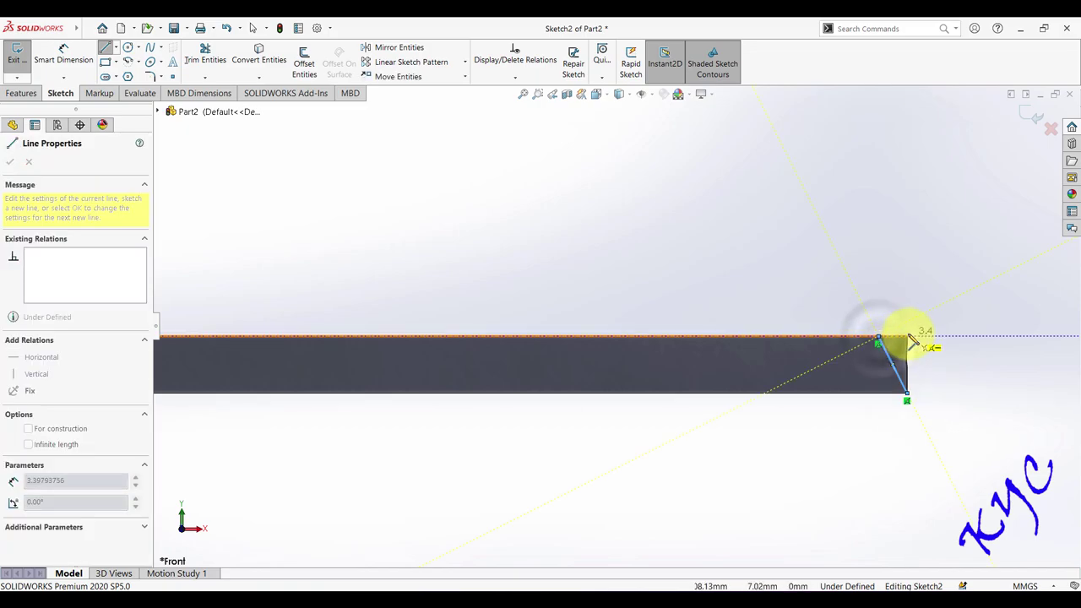
pyautogui.click(908, 341)
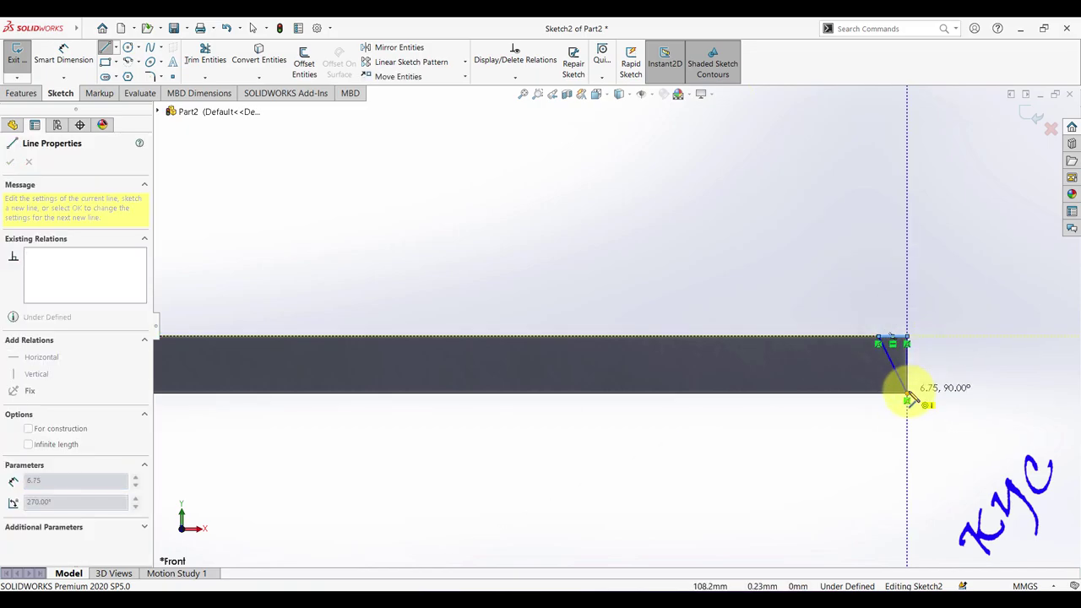
pyautogui.click(908, 397)
# - Dimension the angle between the slanted line and the right end edge as 10°
pyautogui.click(63, 55)
pyautogui.scroll(5, 979, 410)
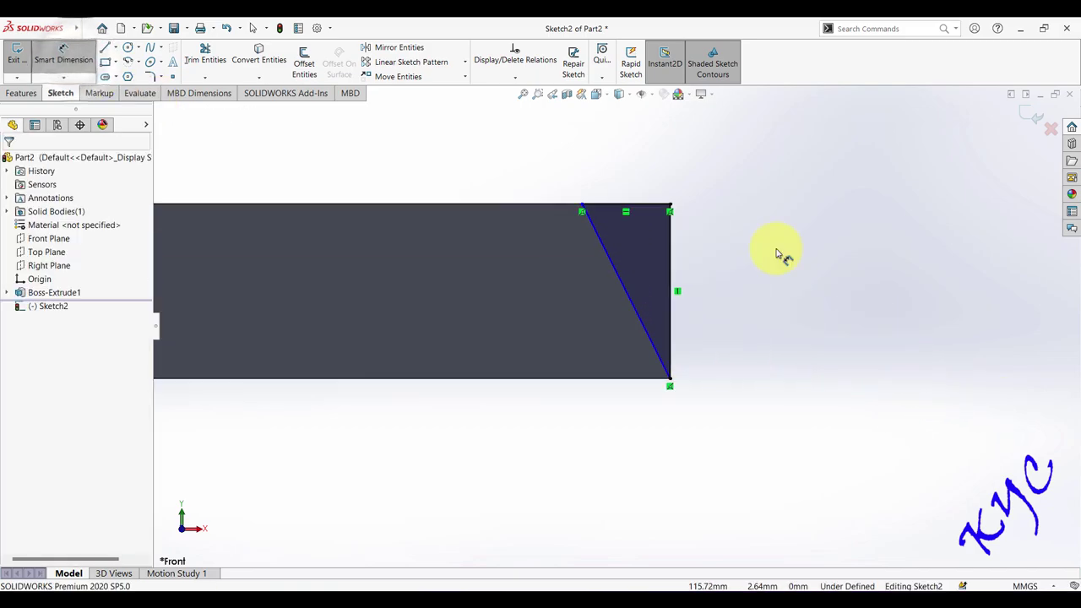
pyautogui.click(627, 291)
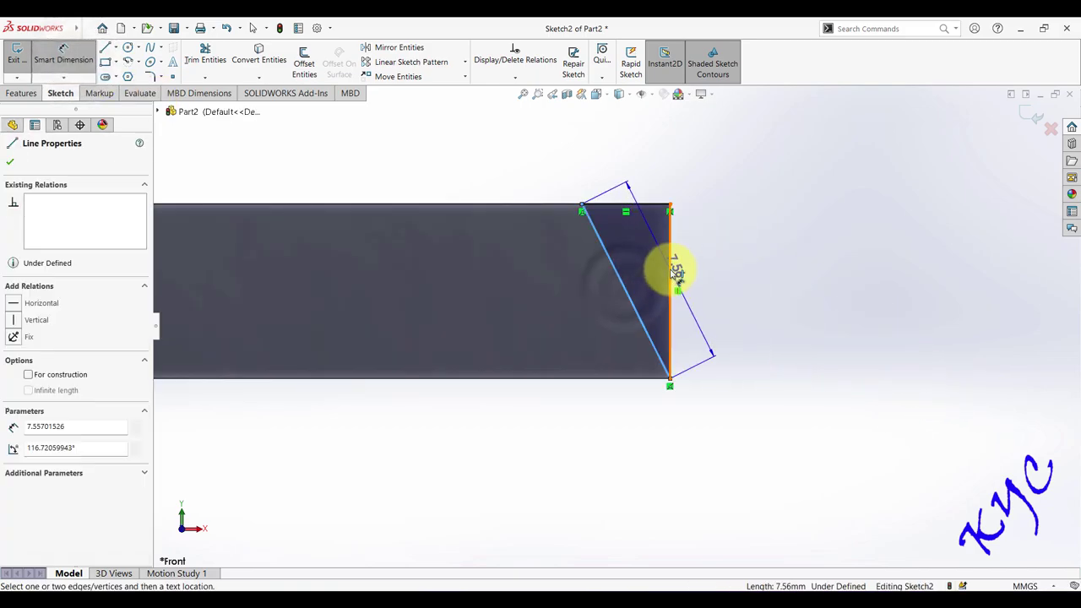
pyautogui.click(675, 264)
pyautogui.click(617, 163)
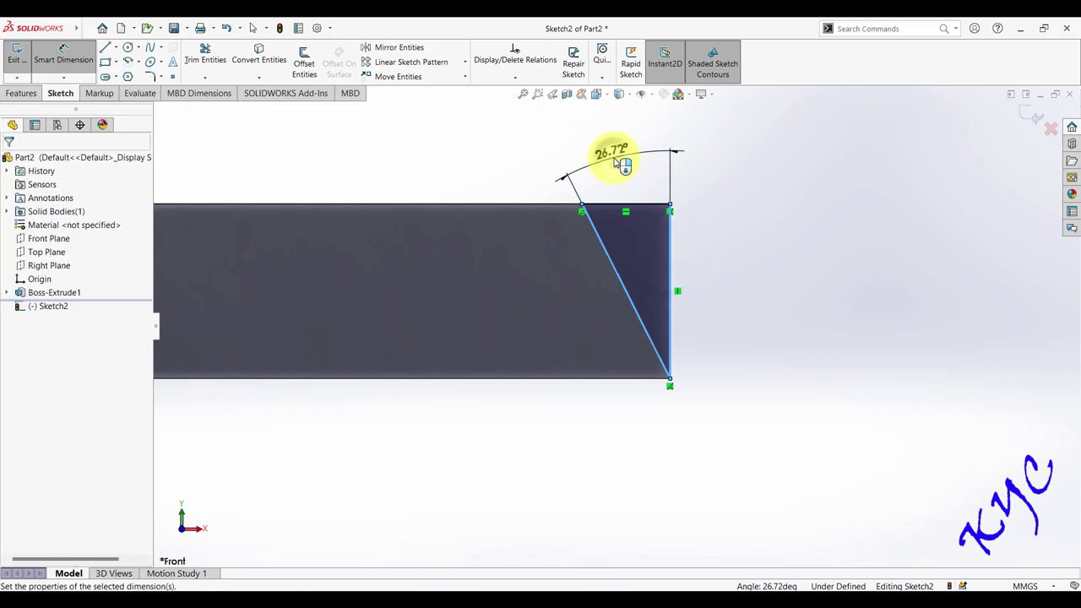
pyautogui.write('10')
pyautogui.press('Return')
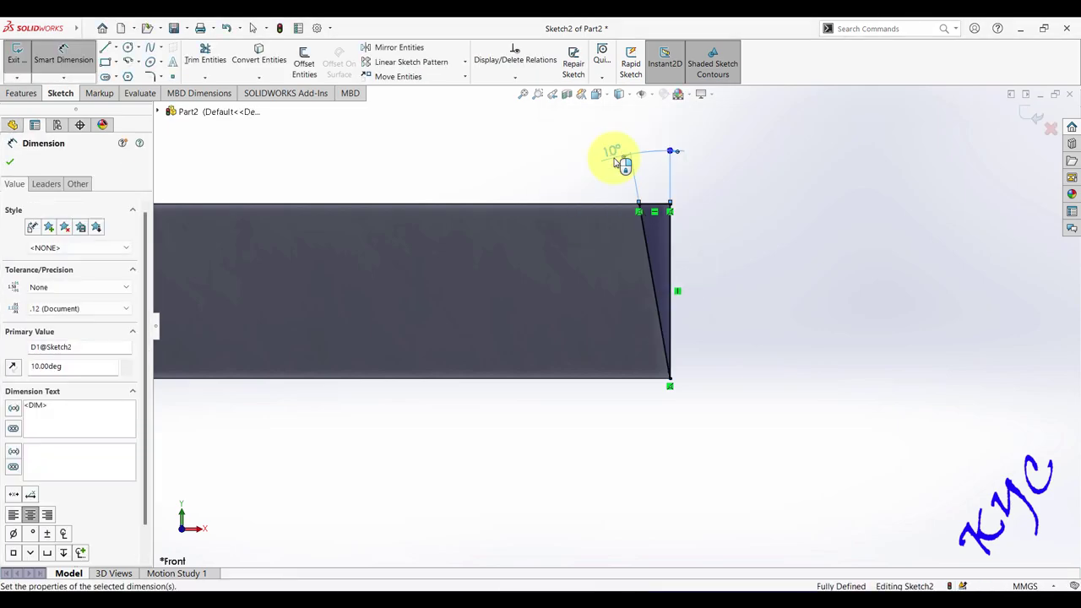
pyautogui.scroll(-5, 700, 358)
pyautogui.scroll(5, 284, 333)
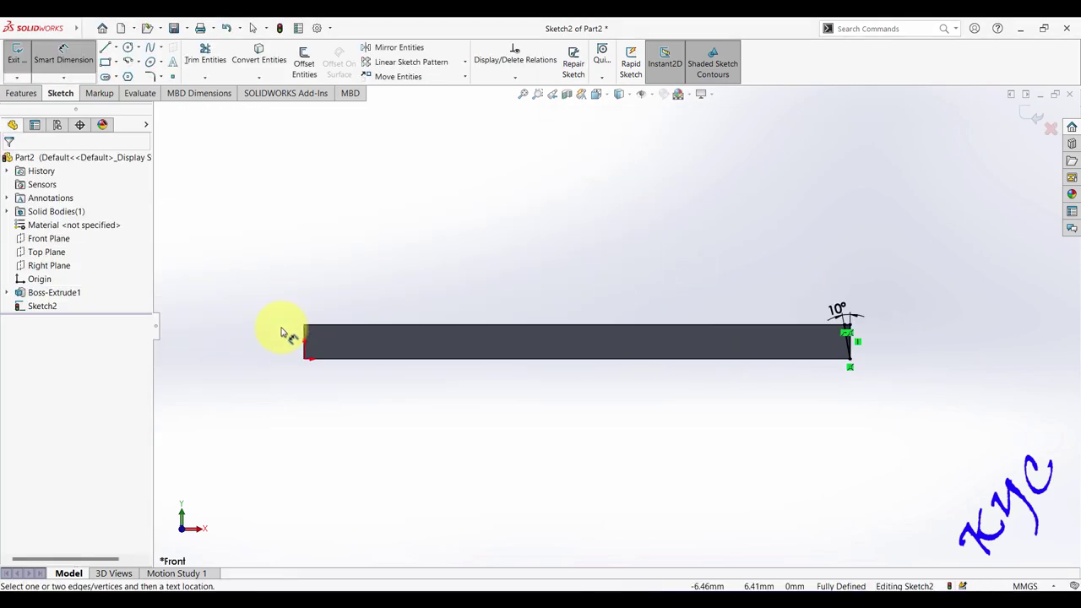
pyautogui.scroll(3, 329, 368)
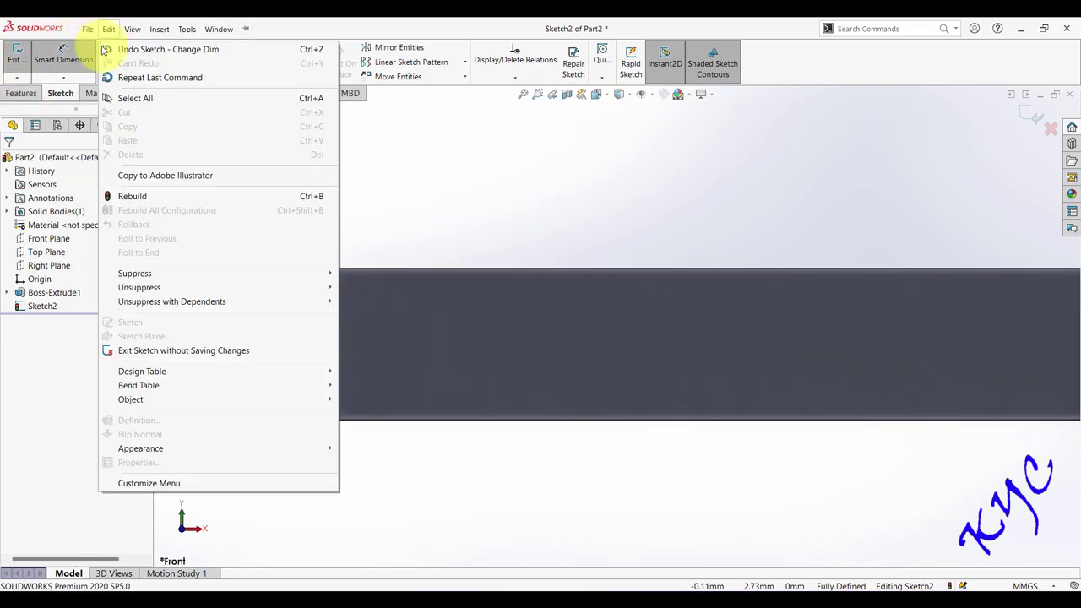
# - Draw a triangle at the plate's left end from the top edge to the lower-left corner
pyautogui.click(106, 48)
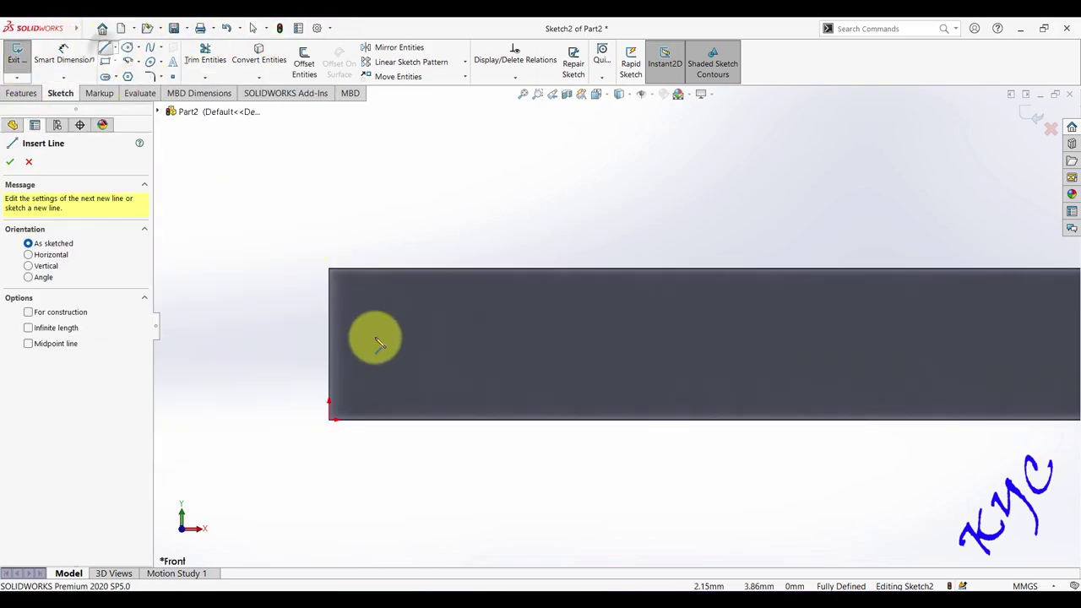
pyautogui.click(330, 273)
pyautogui.click(421, 270)
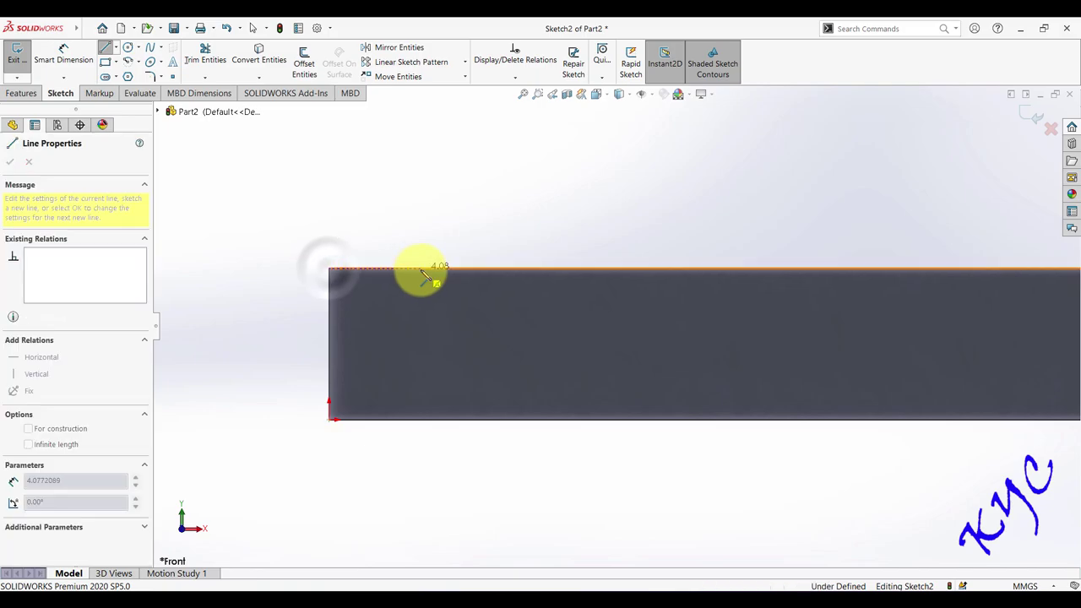
pyautogui.click(329, 419)
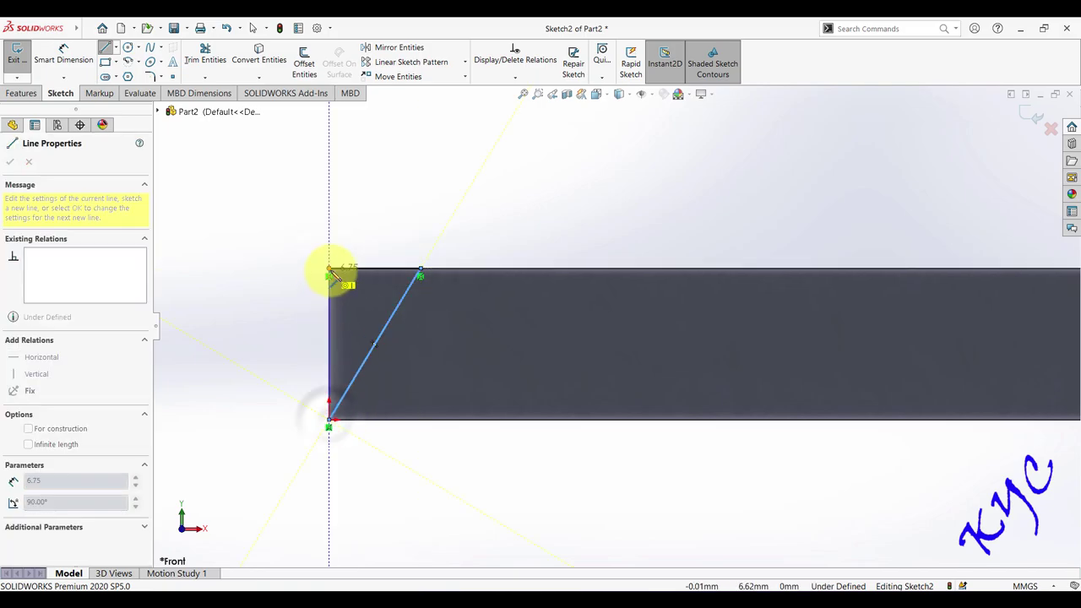
pyautogui.click(329, 271)
# - Dimension the left triangle's angle to 10° and exit the sketch
pyautogui.click(83, 76)
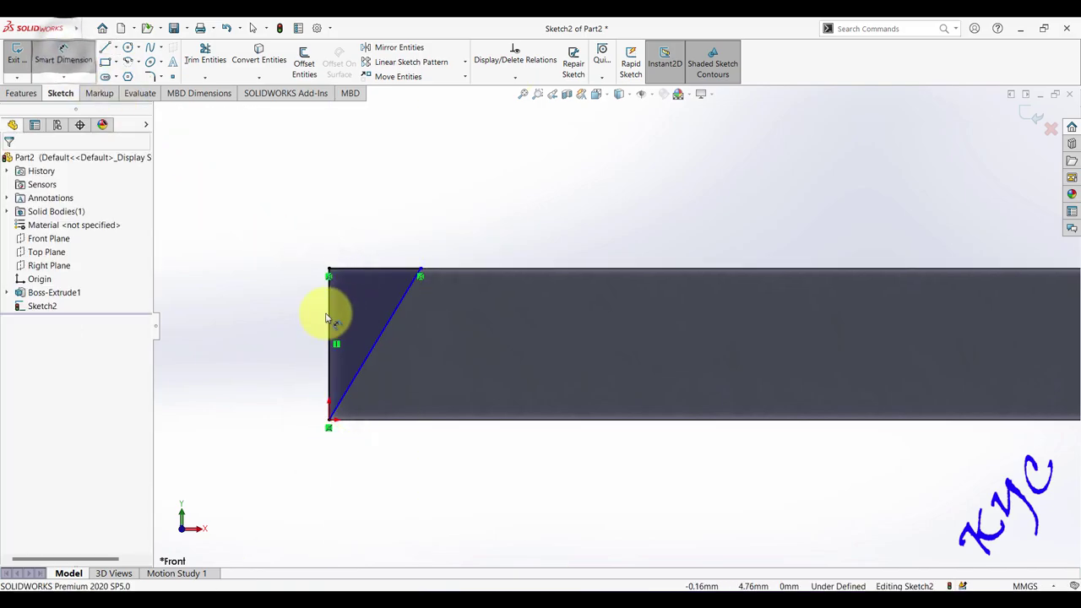
pyautogui.click(327, 313)
pyautogui.click(389, 327)
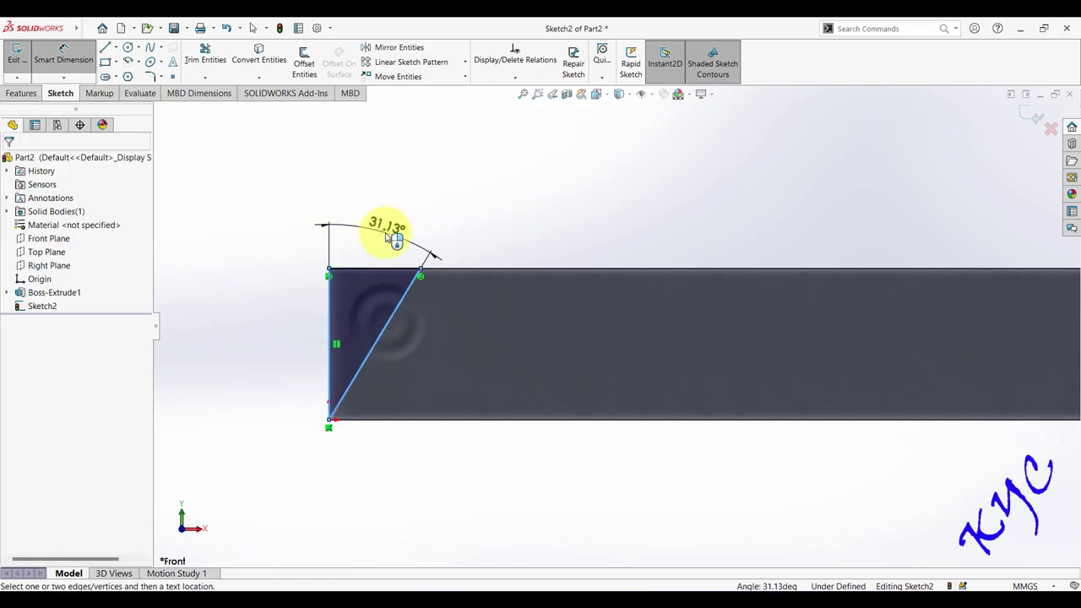
pyautogui.click(386, 229)
pyautogui.write('10')
pyautogui.press('Return')
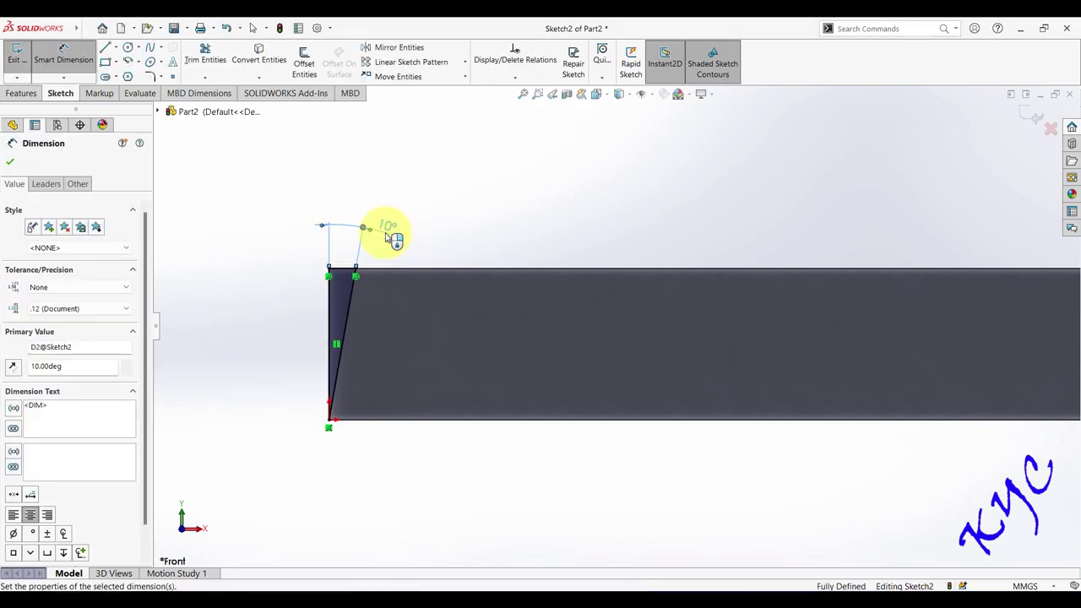
pyautogui.press('f')
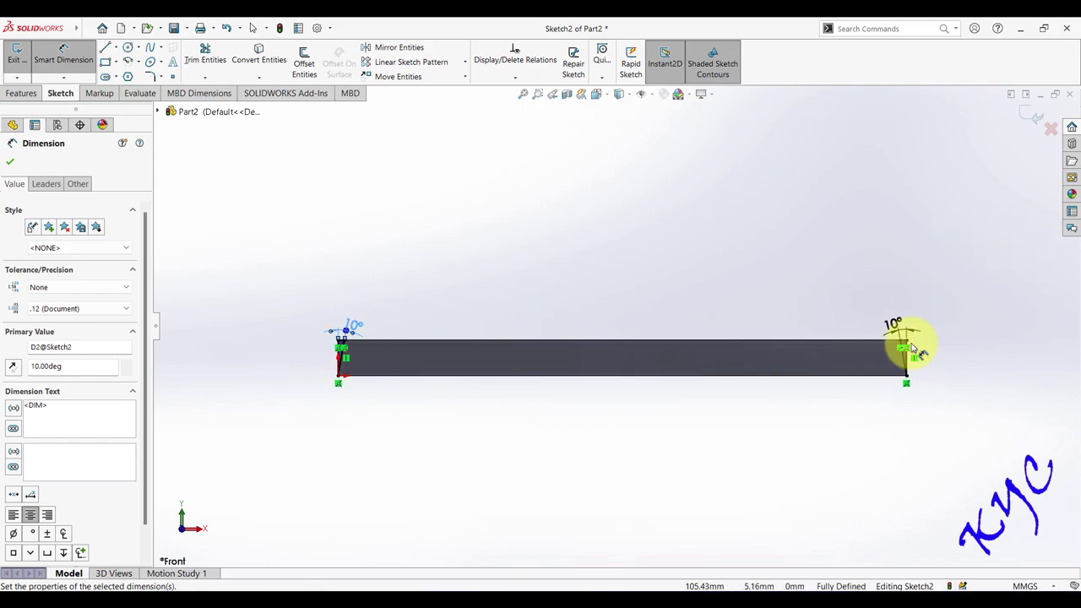
pyautogui.click(1029, 116)
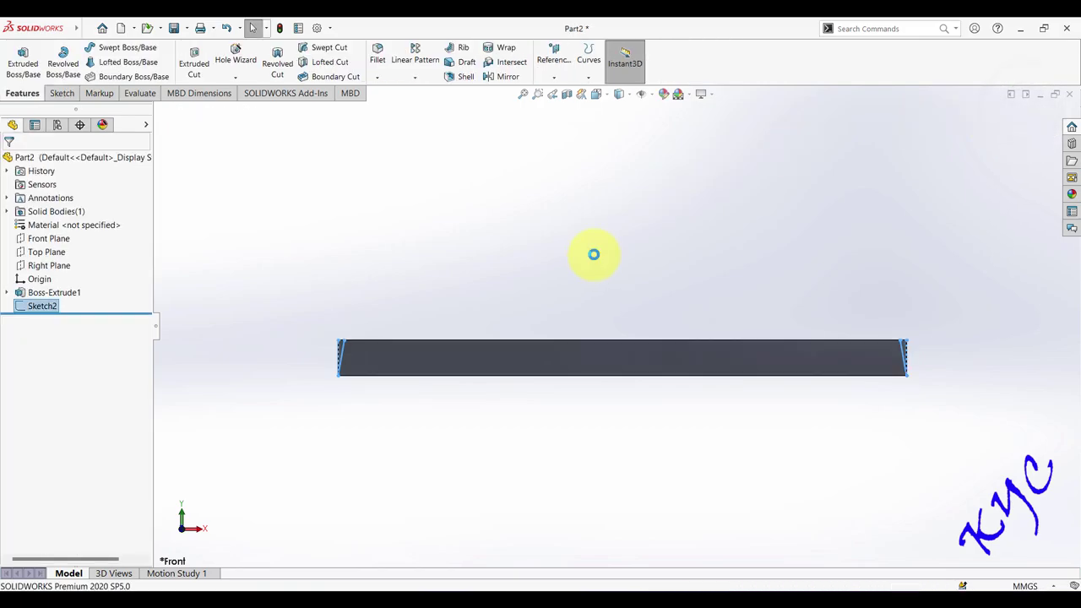
pyautogui.moveTo(591, 251)
pyautogui.mouseDown(button='middle')
pyautogui.moveTo(755, 222)
pyautogui.moveTo(738, 248)
pyautogui.moveTo(298, 336)
pyautogui.mouseUp(button='middle')
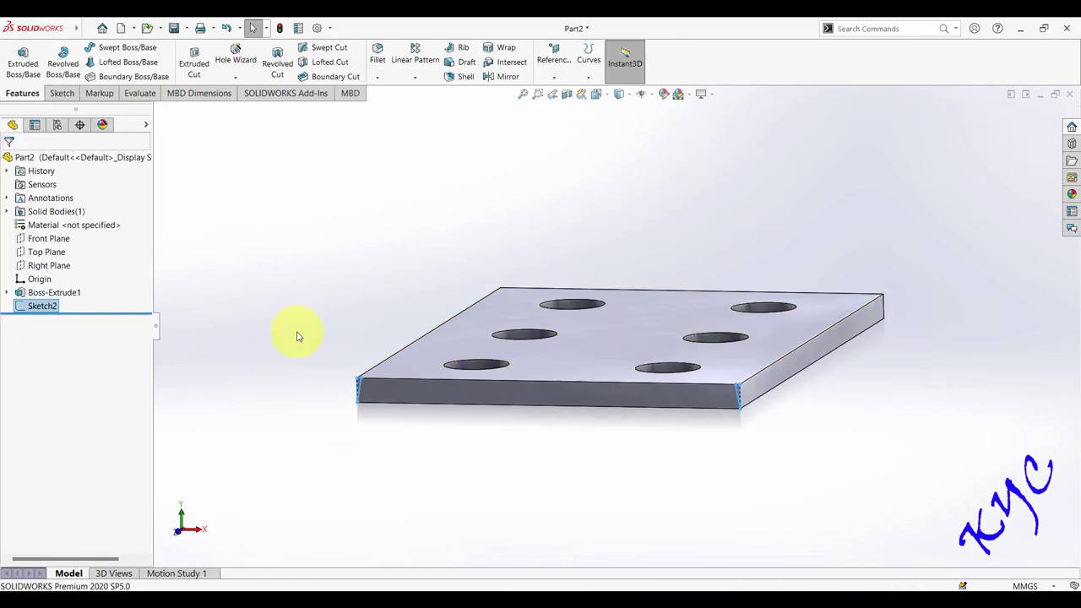
# - Extrude-cut Sketch2 Through All, bevelling both ends of the cover plate
pyautogui.click(203, 72)
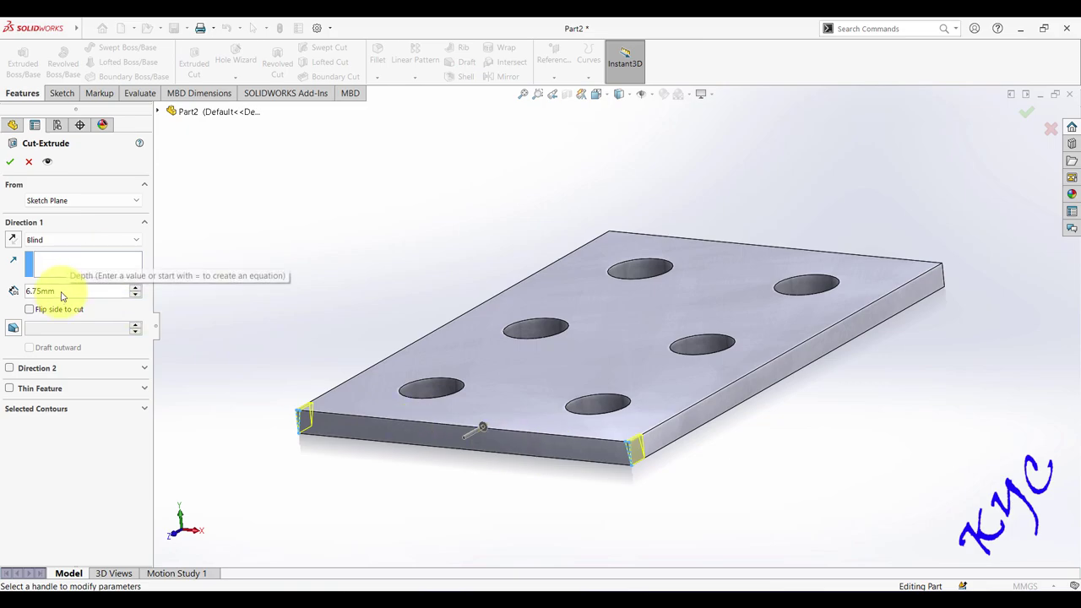
pyautogui.click(48, 265)
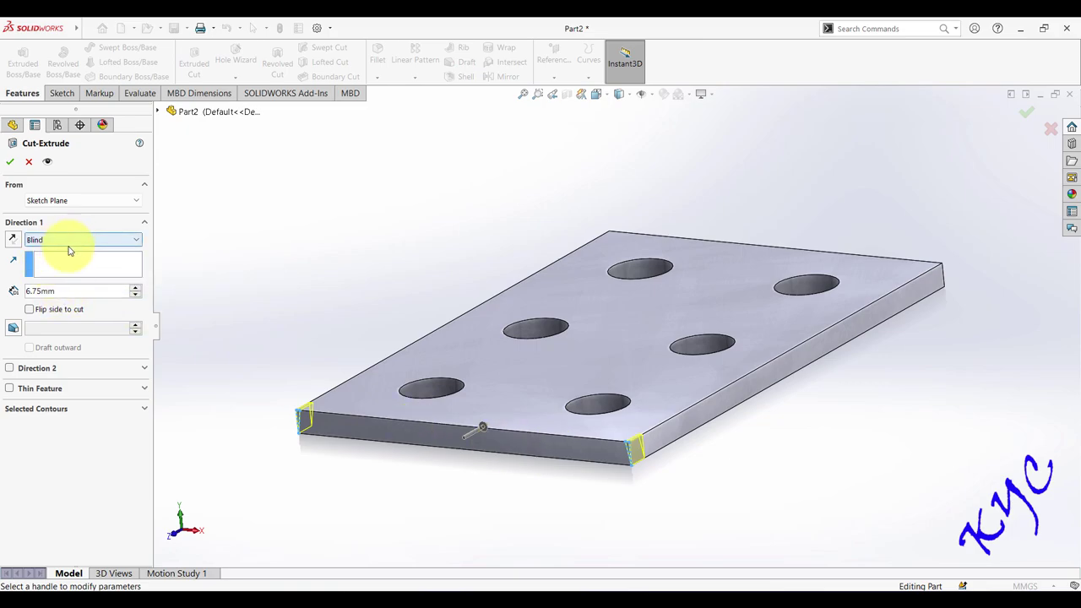
pyautogui.click(113, 240)
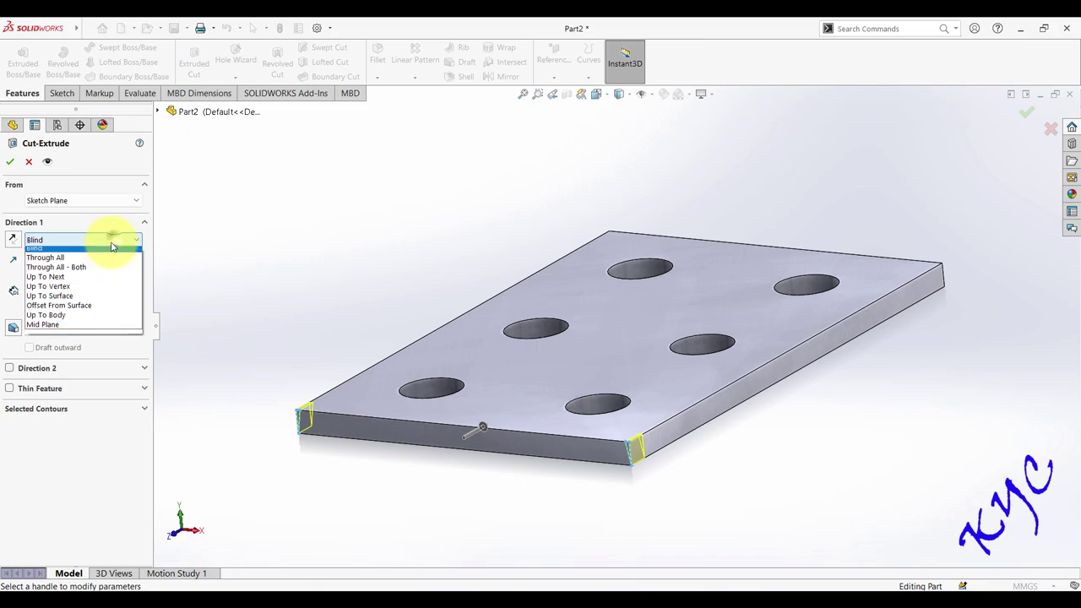
pyautogui.click(92, 263)
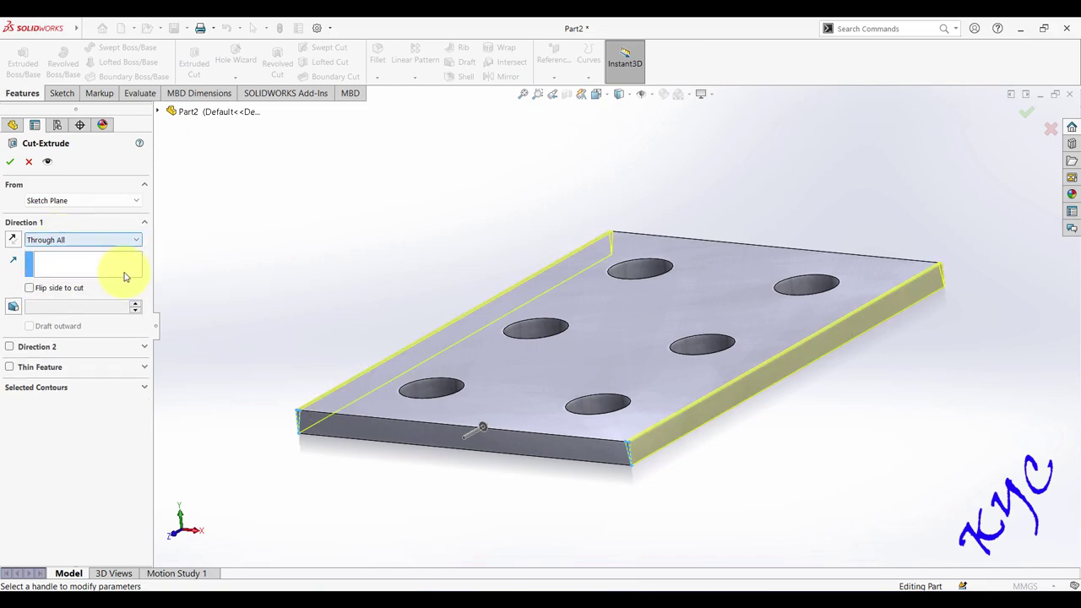
pyautogui.moveTo(784, 439); pyautogui.dragTo(615, 495, button='middle')
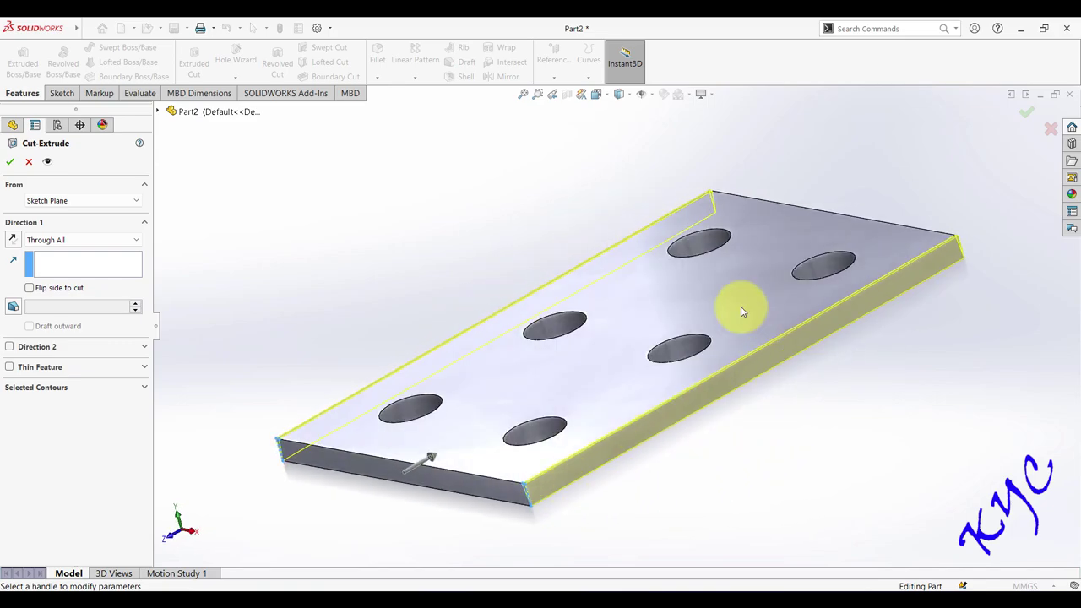
pyautogui.click(10, 163)
pyautogui.moveTo(740, 465); pyautogui.dragTo(846, 425, button='middle')
pyautogui.click(847, 422)
# - Save the part as 'Cover Plate' in top view, close it, and start a new document
pyautogui.moveTo(707, 212); pyautogui.dragTo(718, 260, button='middle')
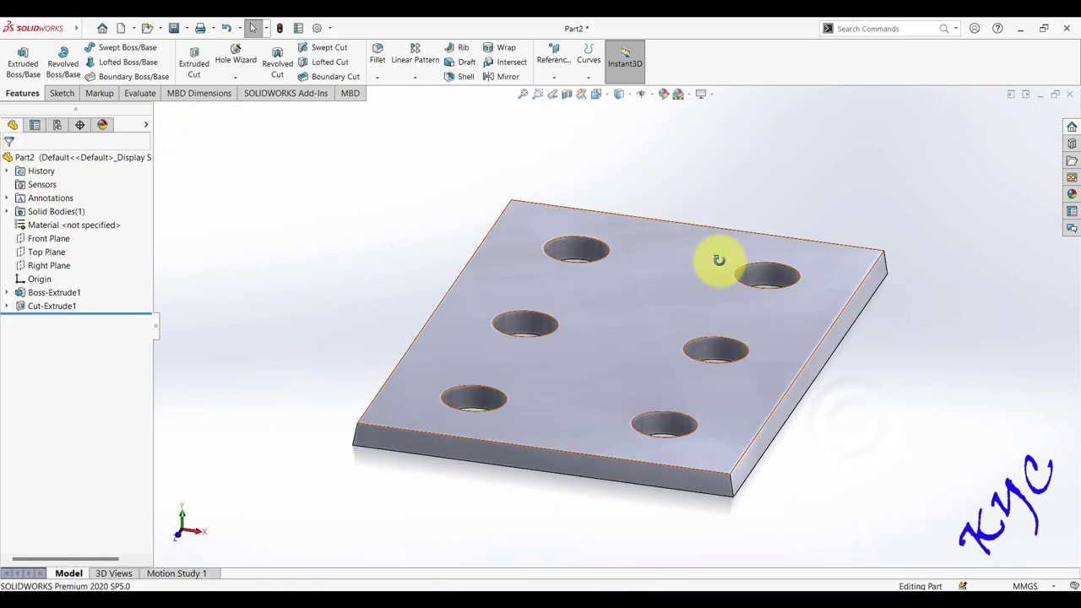
pyautogui.hotkey('ctrl', '1')
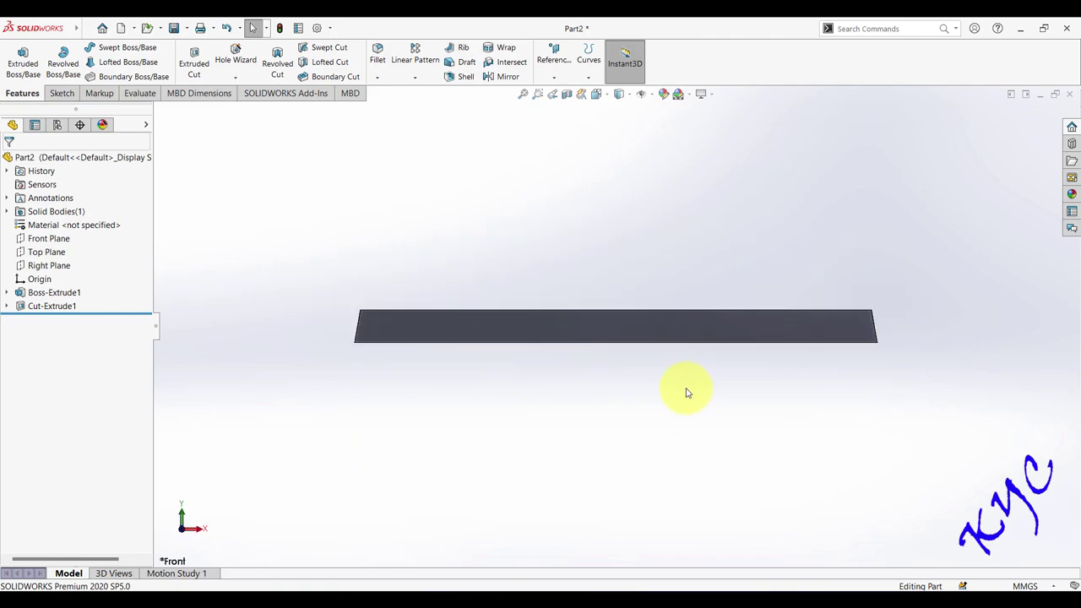
pyautogui.hotkey('ctrl', '5')
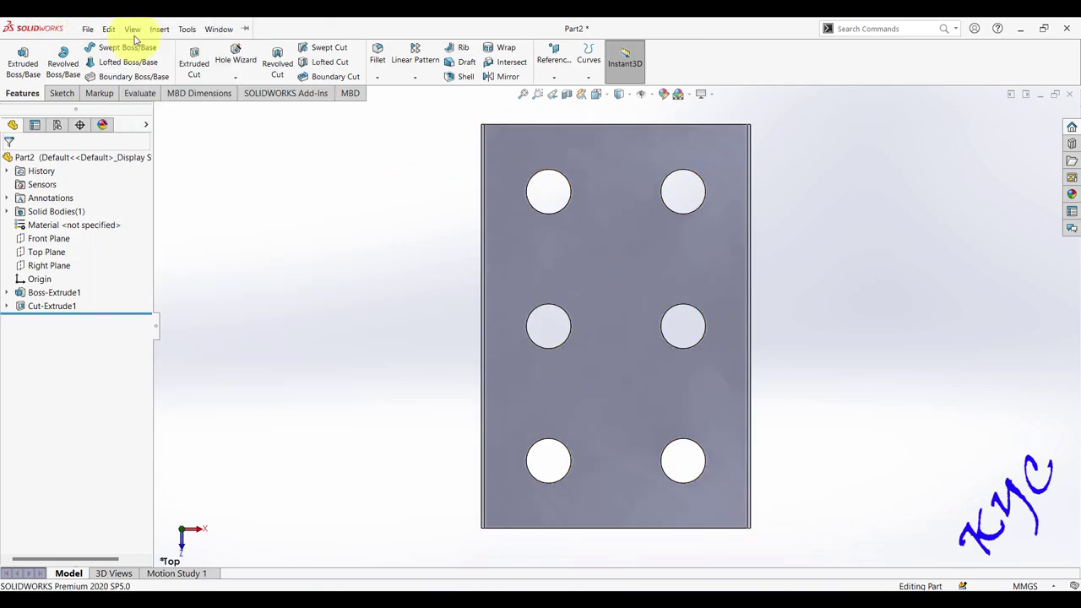
pyautogui.click(87, 29)
pyautogui.click(102, 160)
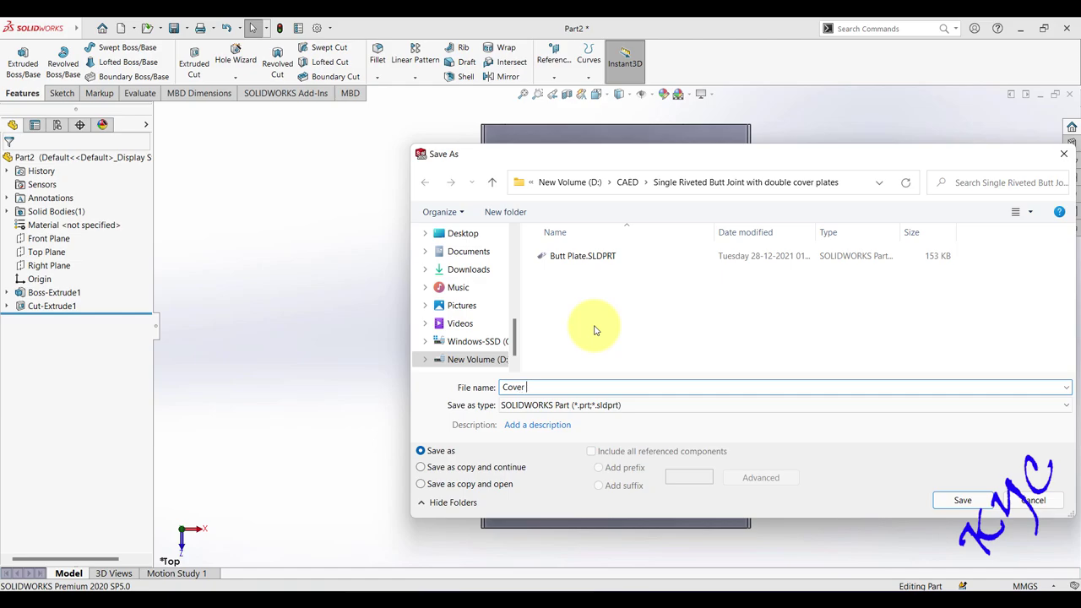
pyautogui.write('Cover Plate')
pyautogui.press('Return')
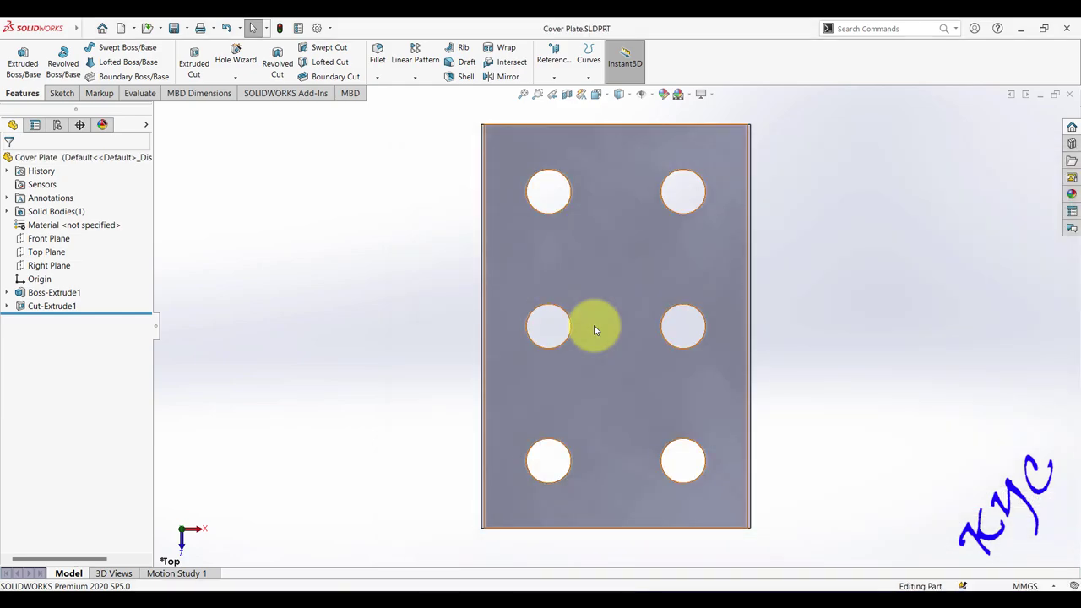
pyautogui.click(1067, 97)
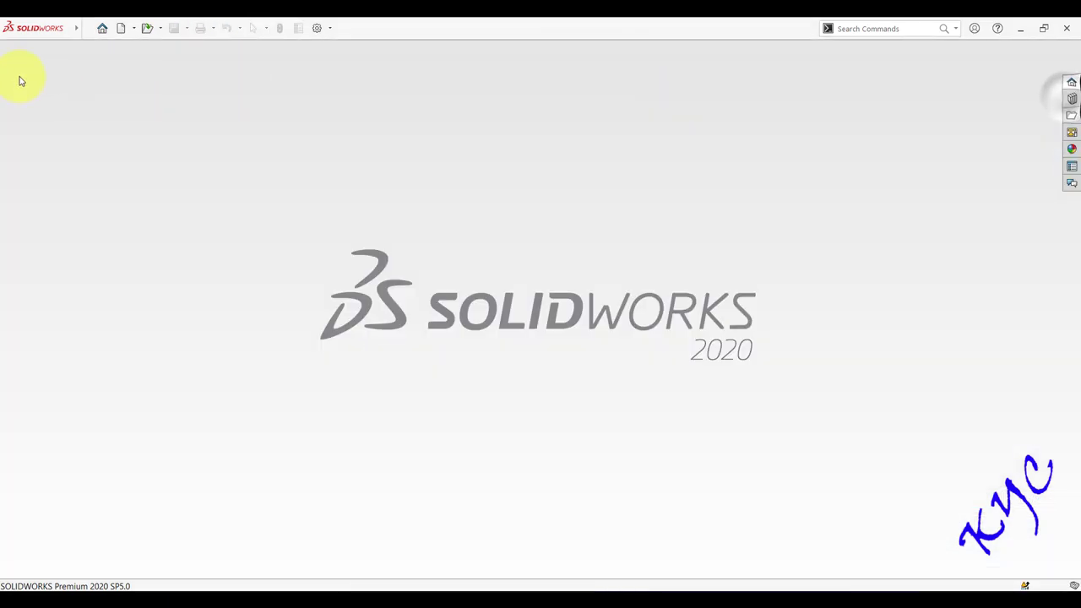
pyautogui.click(123, 28)
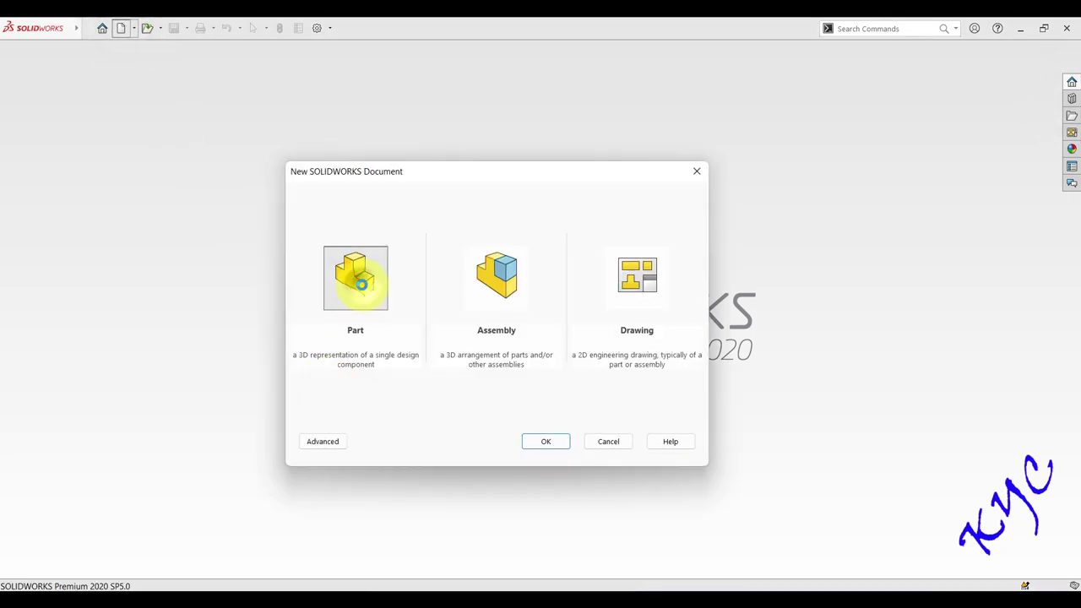
# - Create a new part and start a Revolved Boss/Base sketch on the Front Plane
pyautogui.doubleClick(362, 285)
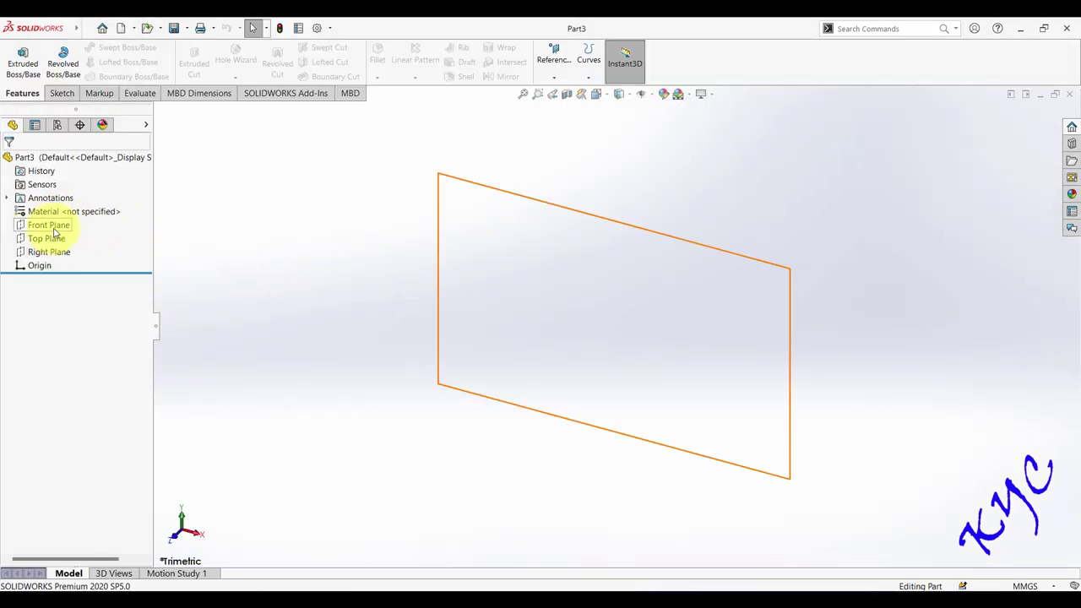
pyautogui.click(51, 225)
pyautogui.click(63, 65)
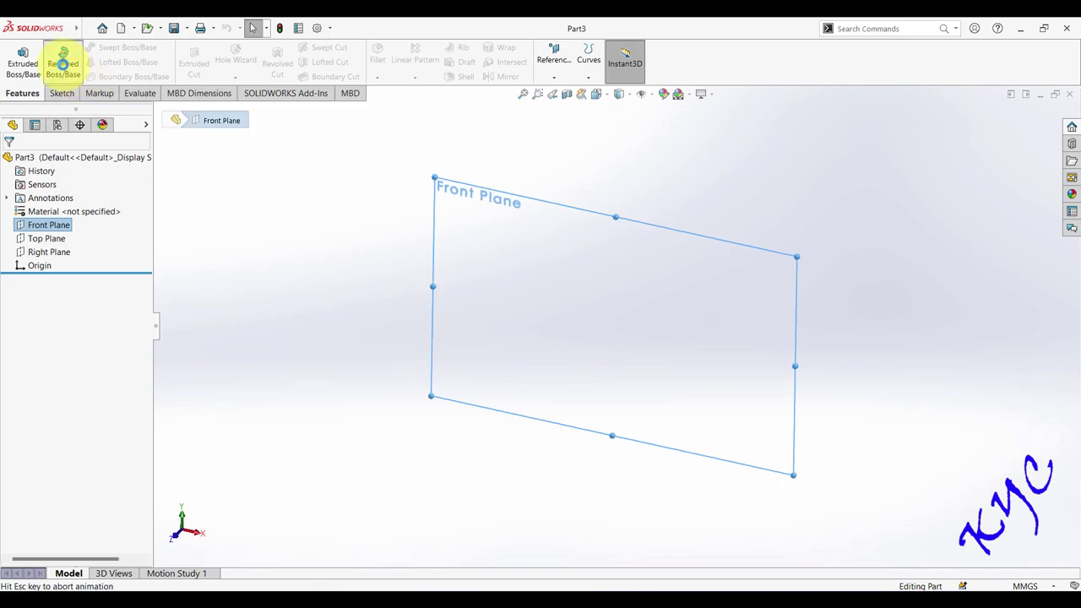
# - Draw a vertical centreline rising straight up from the origin
pyautogui.click(115, 49)
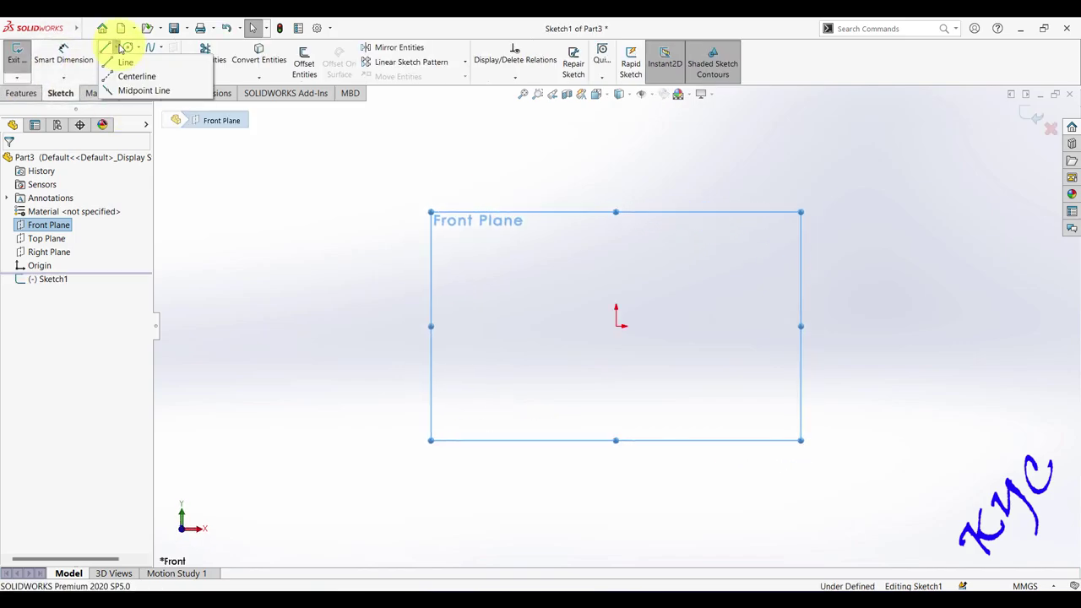
pyautogui.click(133, 75)
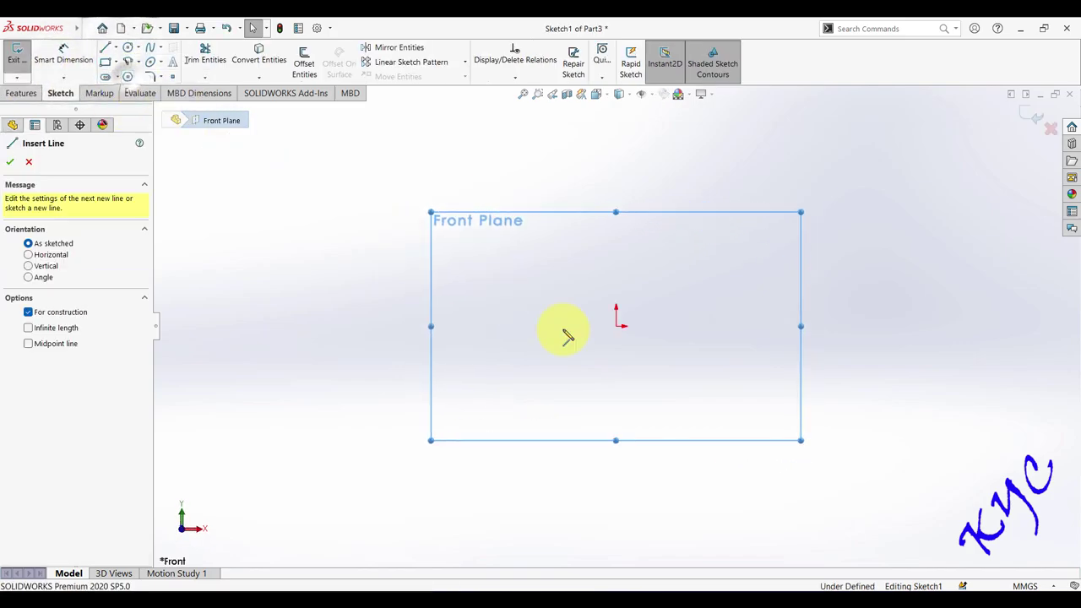
pyautogui.click(617, 326)
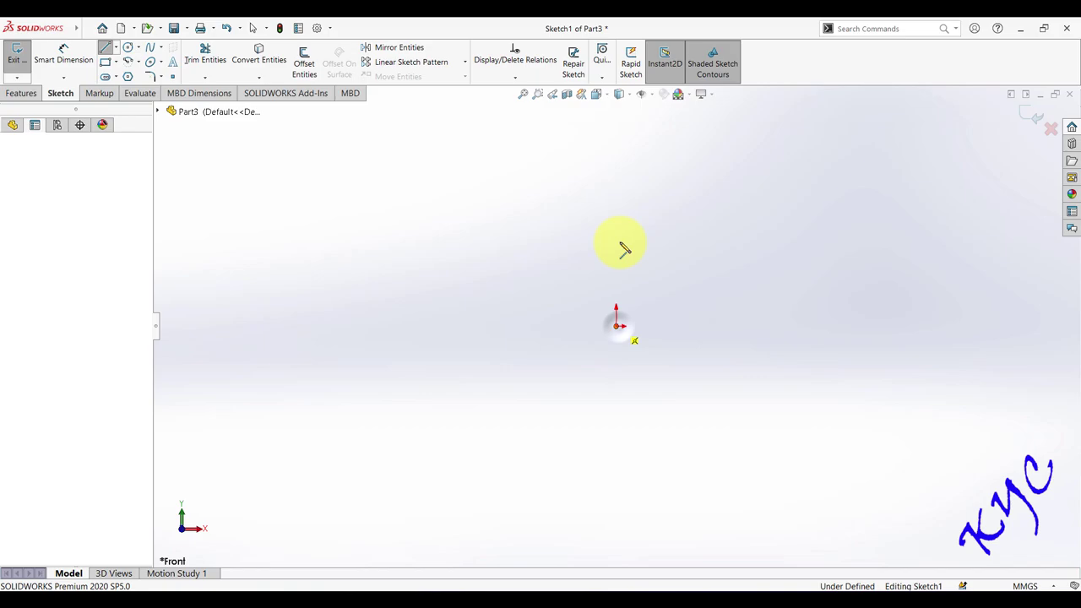
pyautogui.click(616, 151)
pyautogui.moveTo(6, 28)
pyautogui.click(615, 179)
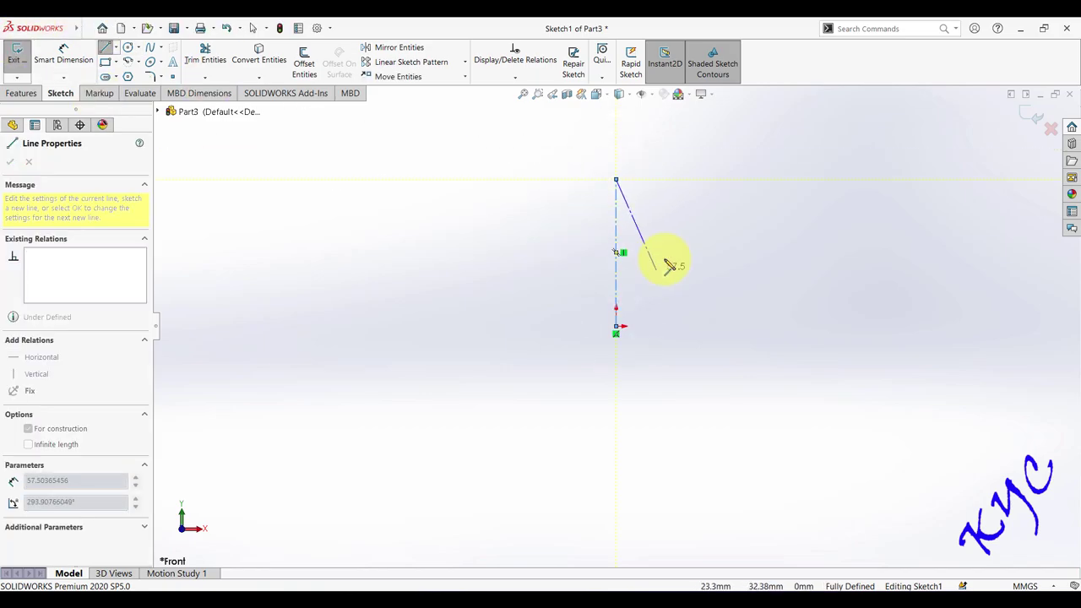
pyautogui.press('Escape')
pyautogui.press('Escape')
# - Draw the shank's vertical edge plus top and bottom horizontal lines beside the centreline
pyautogui.scroll(-2, 682, 241)
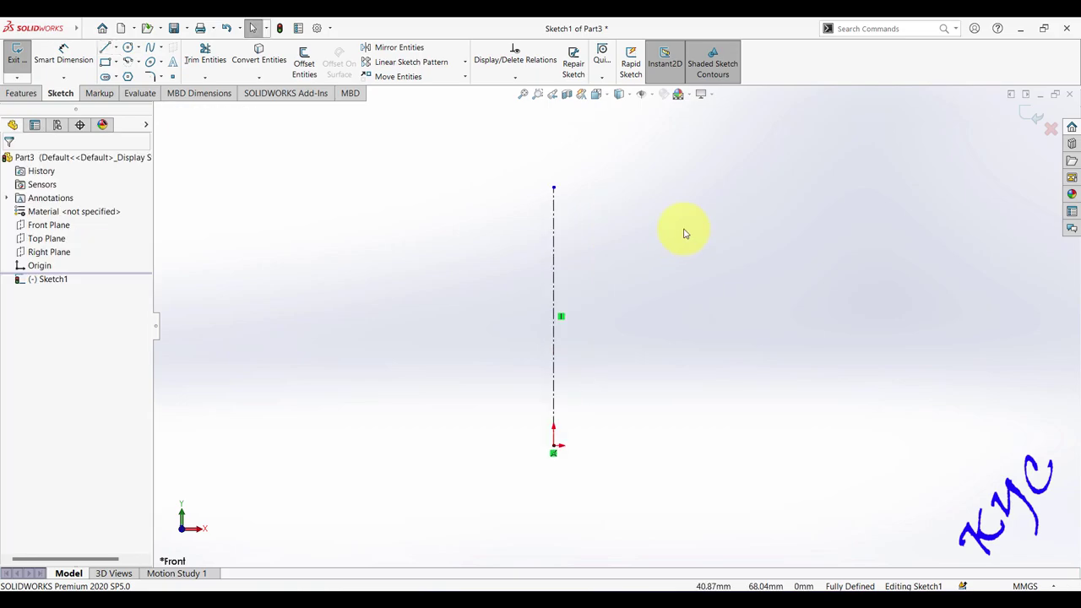
pyautogui.click(105, 50)
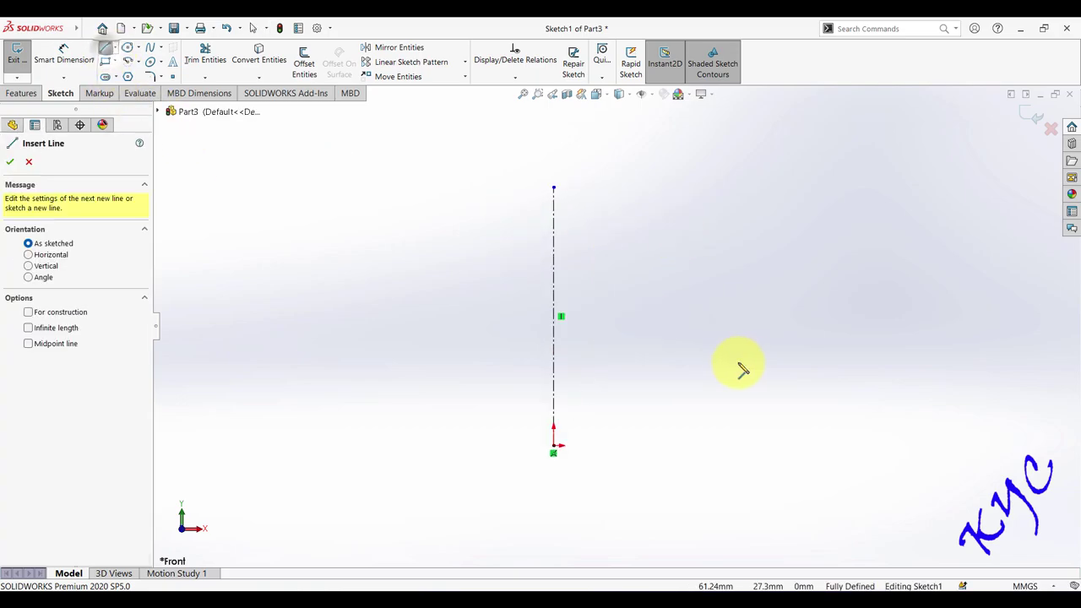
pyautogui.click(609, 259)
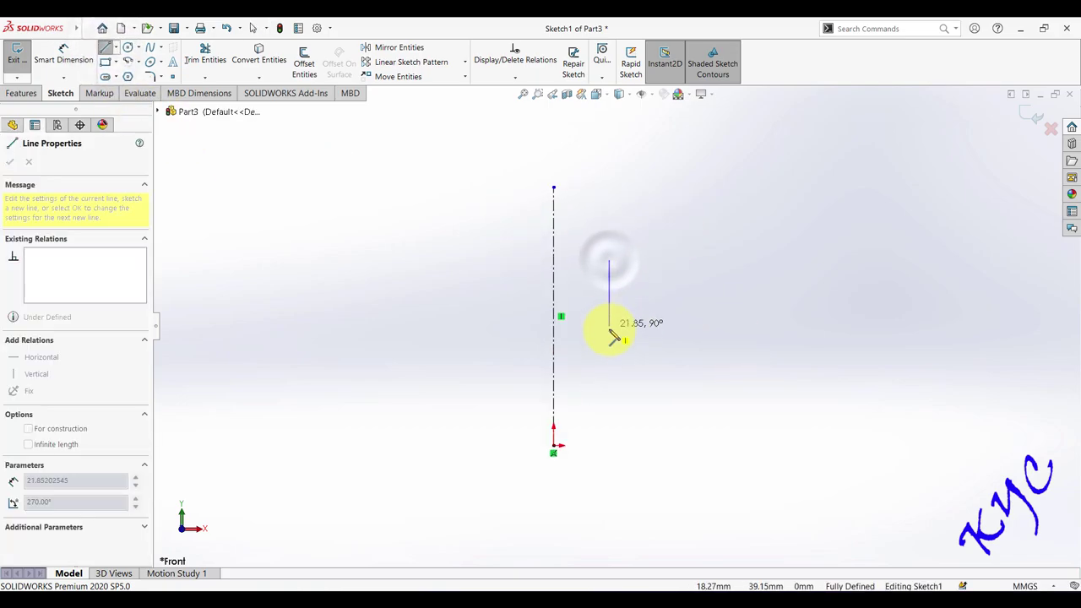
pyautogui.click(609, 372)
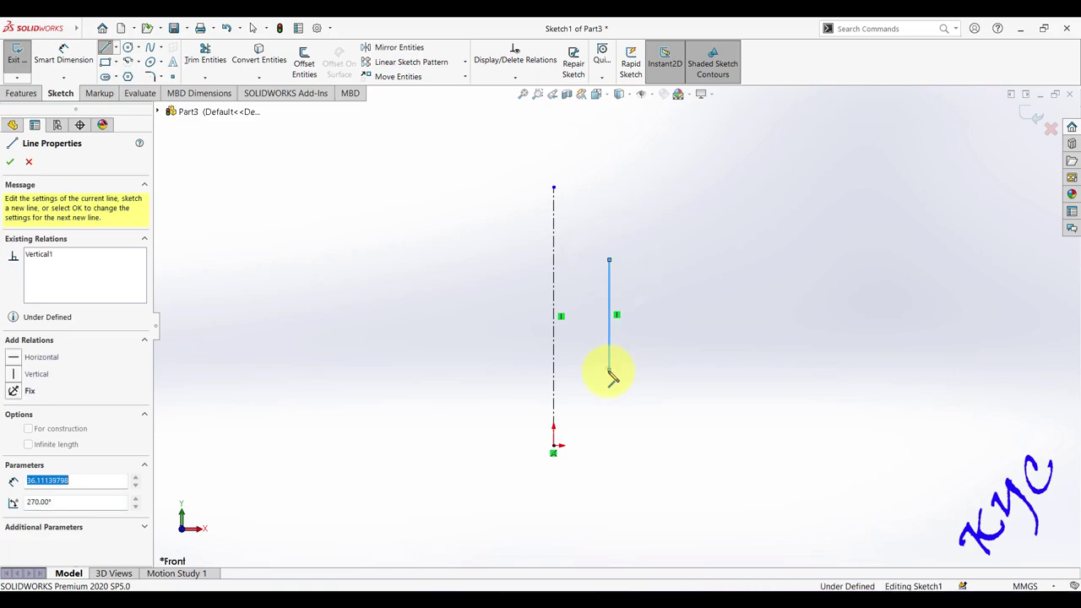
pyautogui.click(656, 372)
pyautogui.click(610, 272)
pyautogui.click(609, 260)
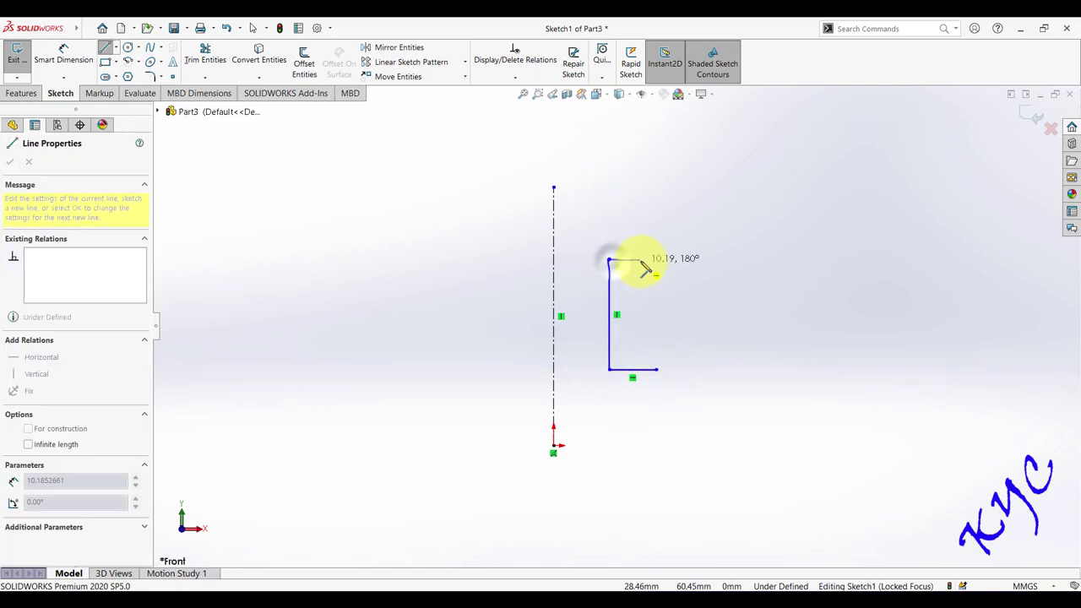
pyautogui.click(656, 259)
pyautogui.doubleClick(705, 309)
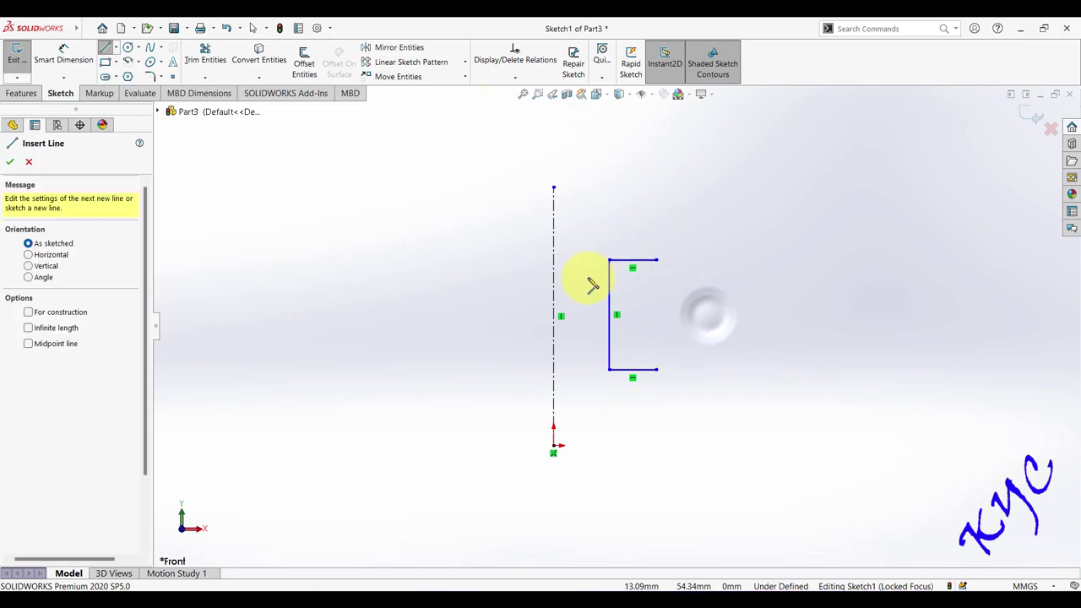
# - Add upper and lower arcs from the profile corners to the centreline's top and bottom
pyautogui.click(132, 66)
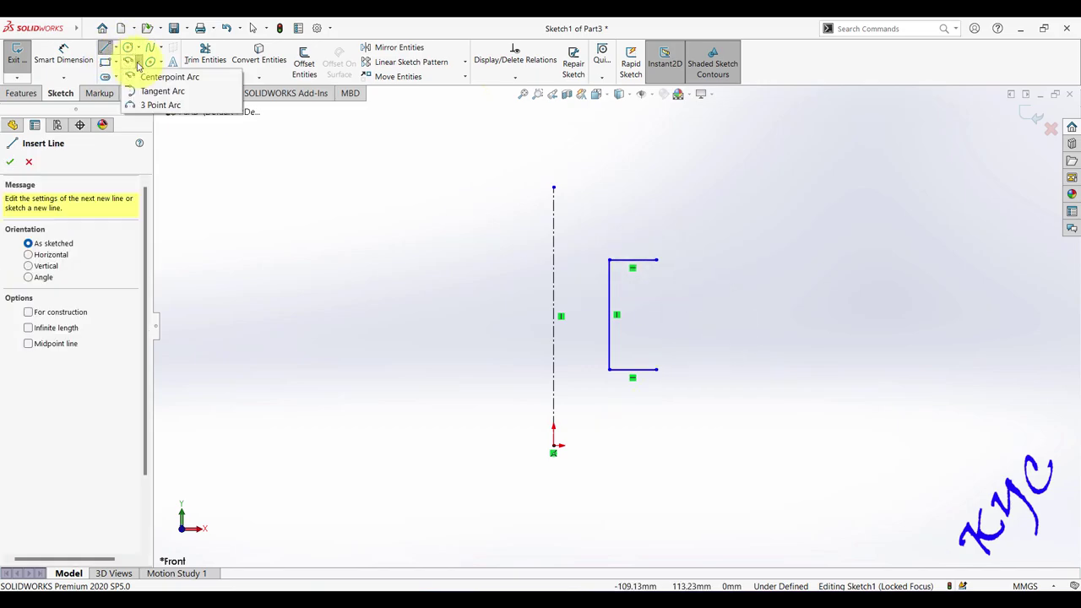
pyautogui.press('Escape')
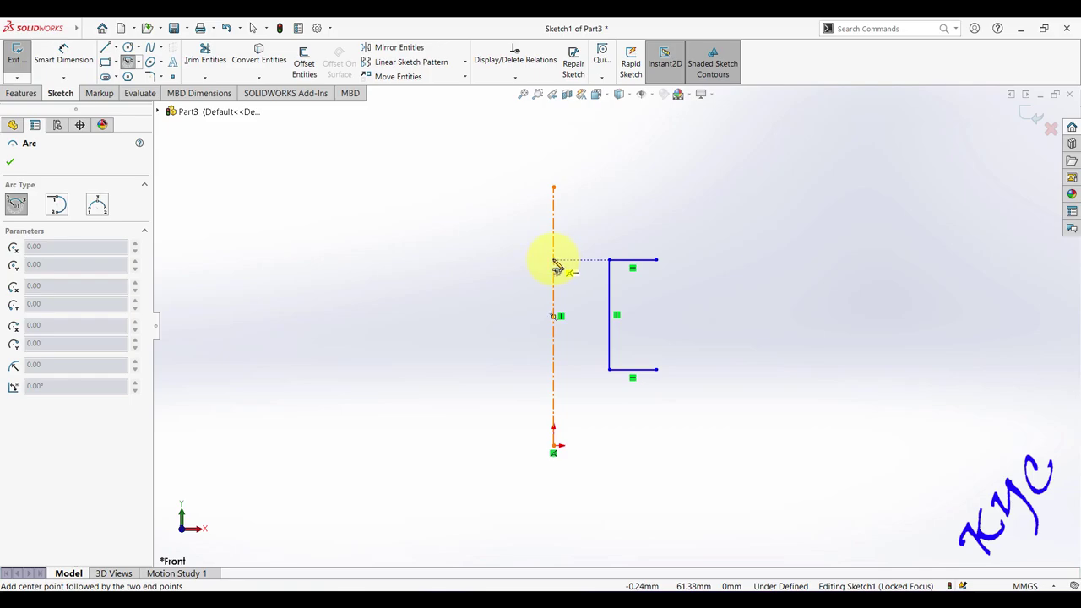
pyautogui.click(656, 260)
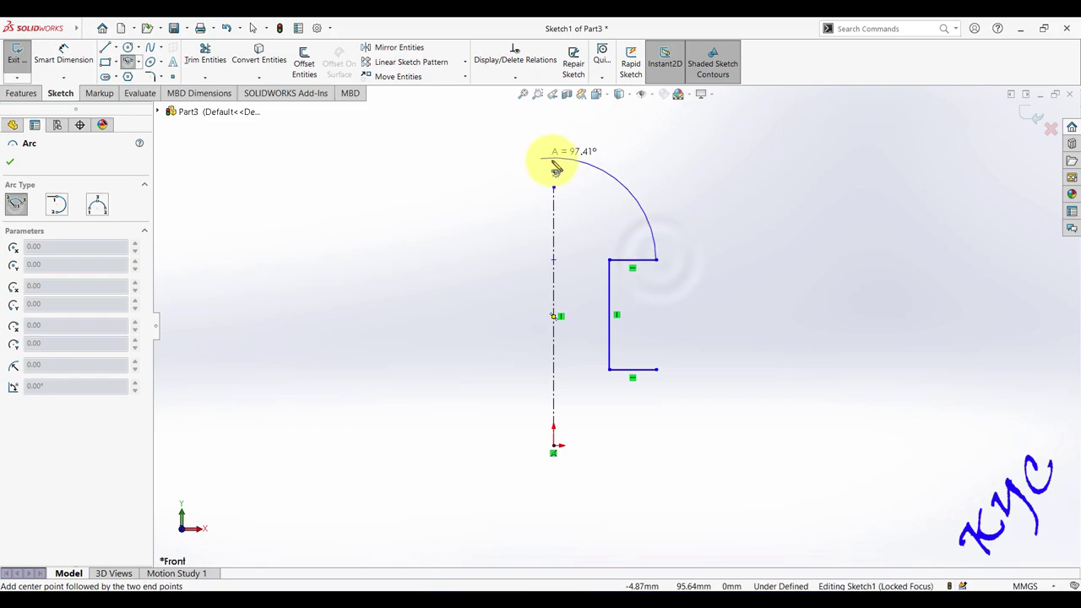
pyautogui.click(552, 158)
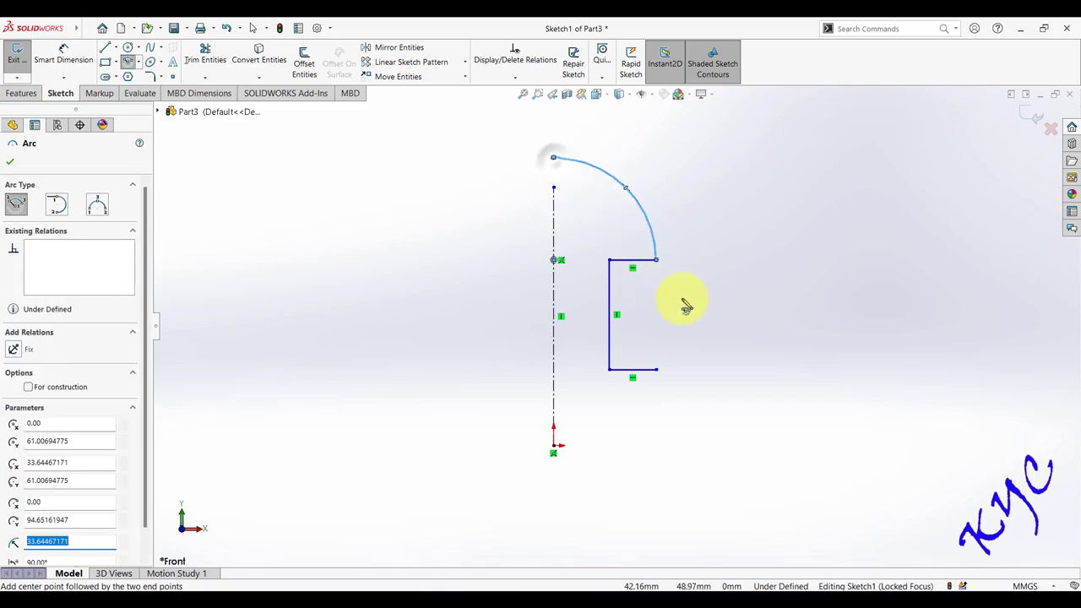
pyautogui.click(554, 369)
pyautogui.click(656, 369)
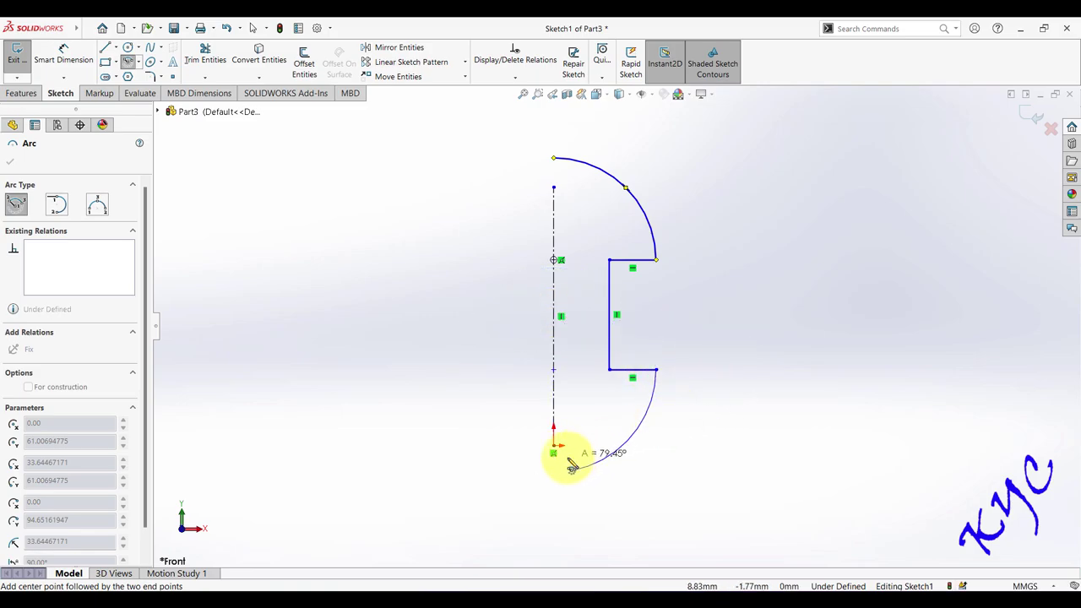
pyautogui.click(553, 473)
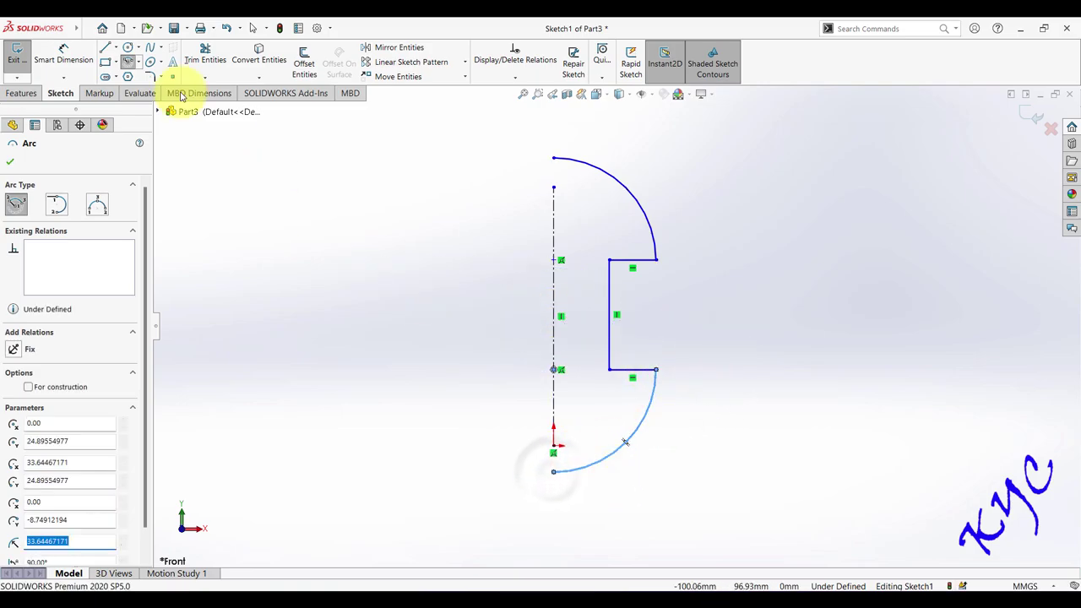
pyautogui.click(105, 47)
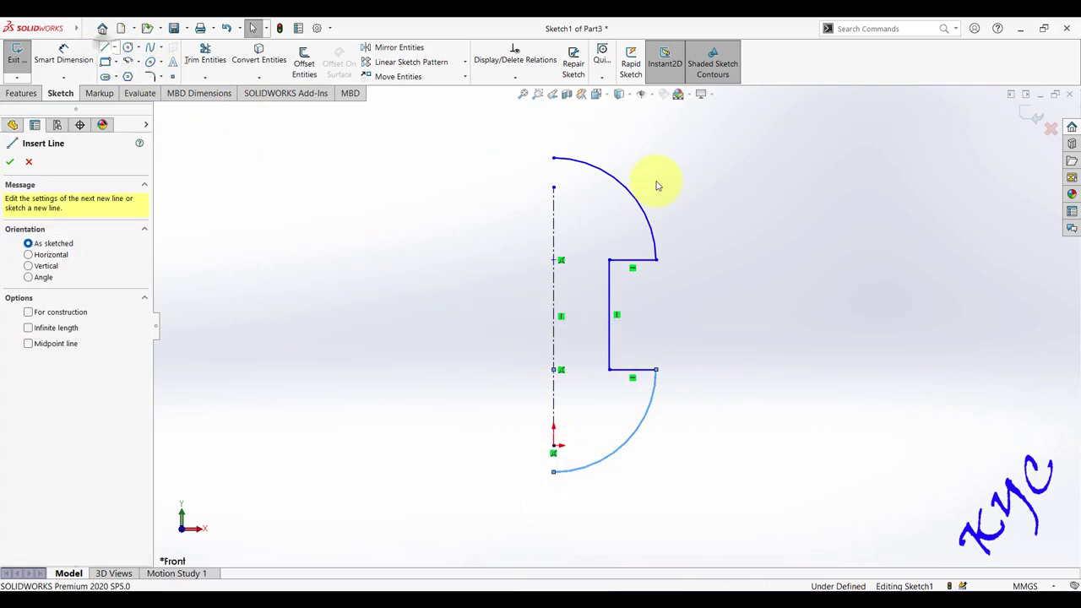
# - Close the profile along the centreline and dimension both arcs R14.40
pyautogui.click(552, 158)
pyautogui.click(553, 474)
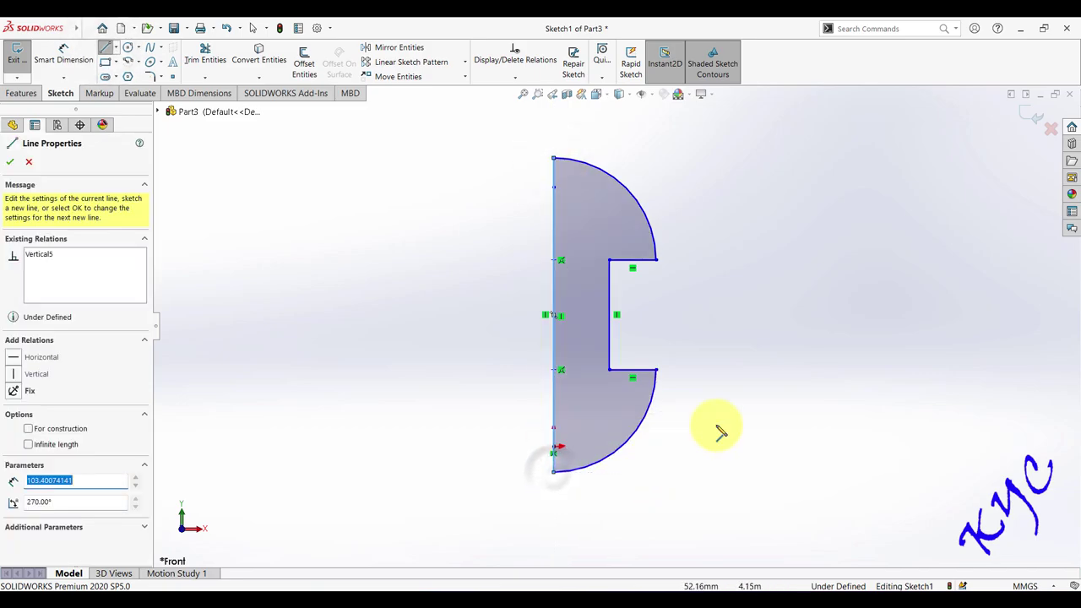
pyautogui.click(66, 75)
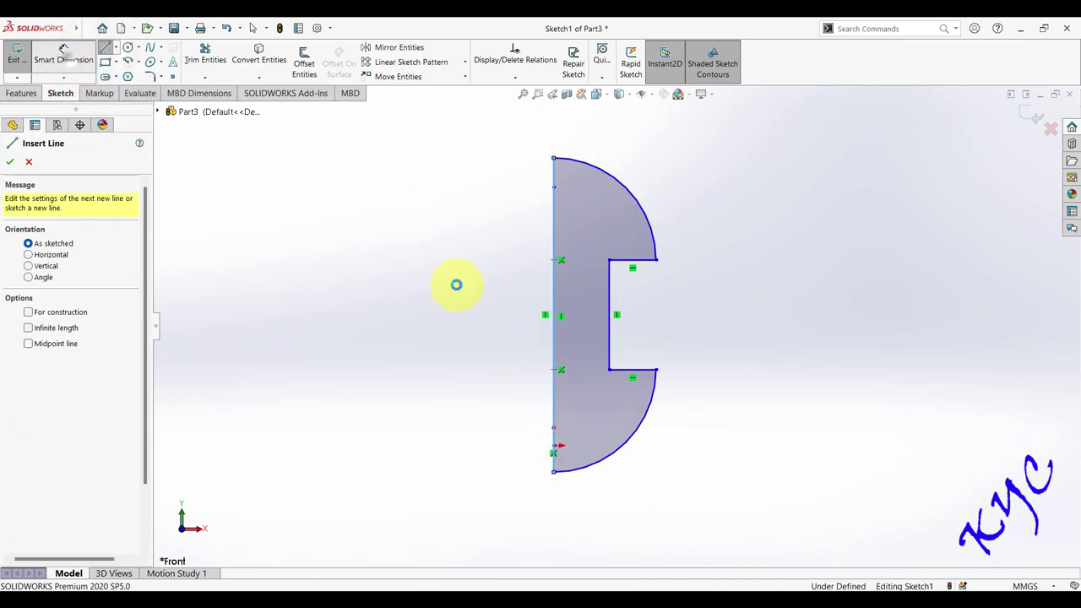
pyautogui.click(646, 424)
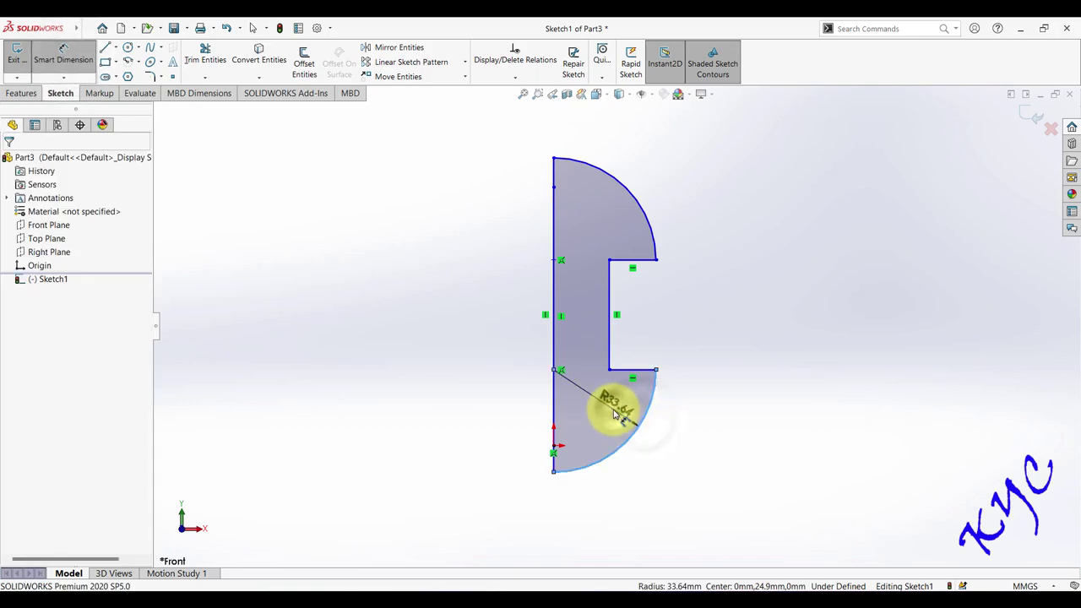
pyautogui.click(615, 414)
pyautogui.write('14.')
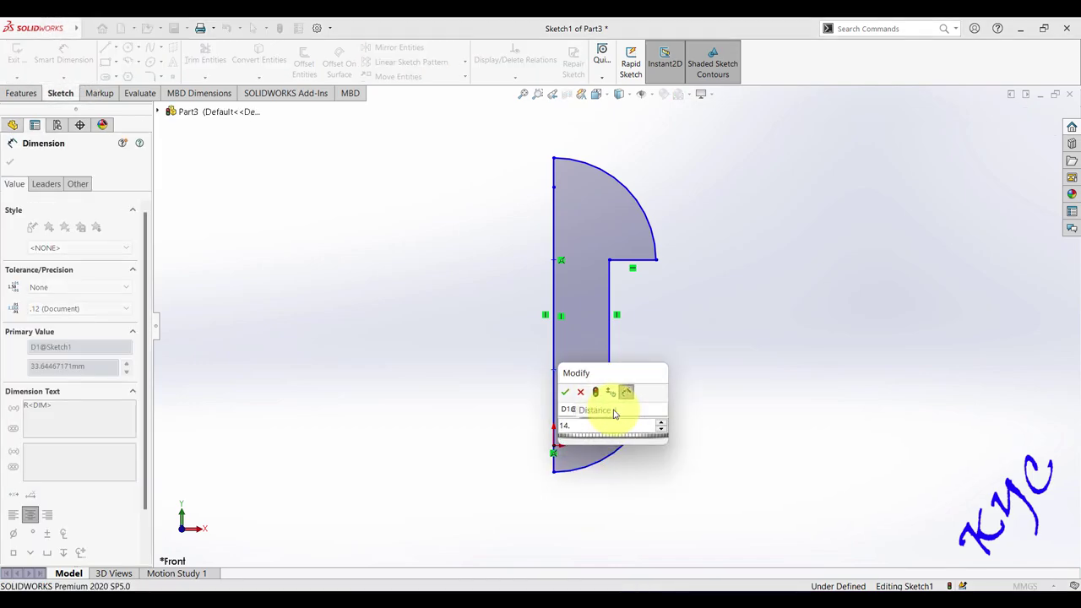
pyautogui.write('40')
pyautogui.press('Return')
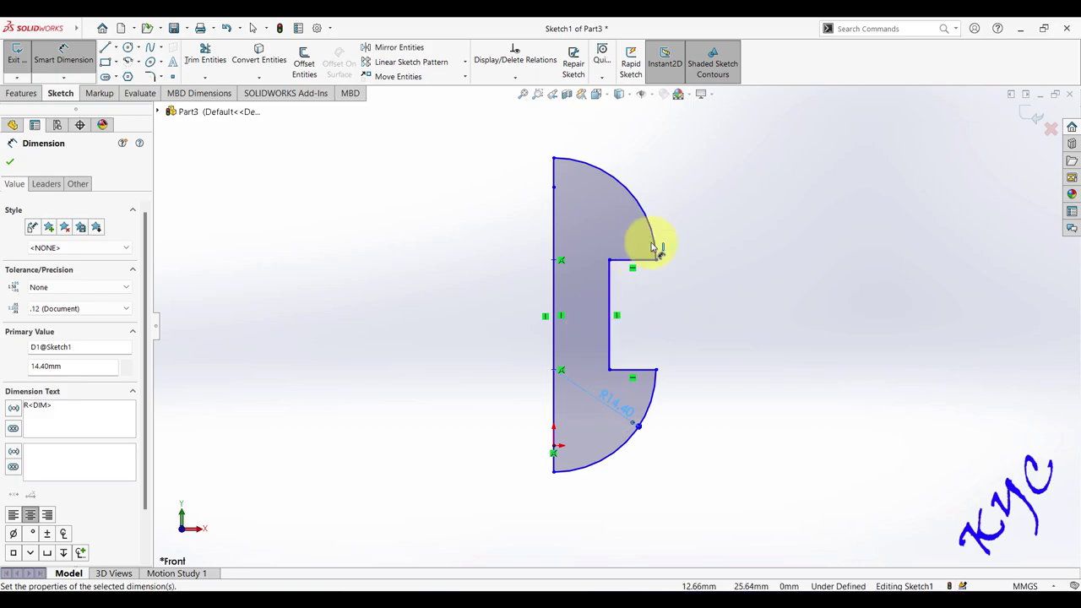
pyautogui.click(647, 216)
pyautogui.click(652, 175)
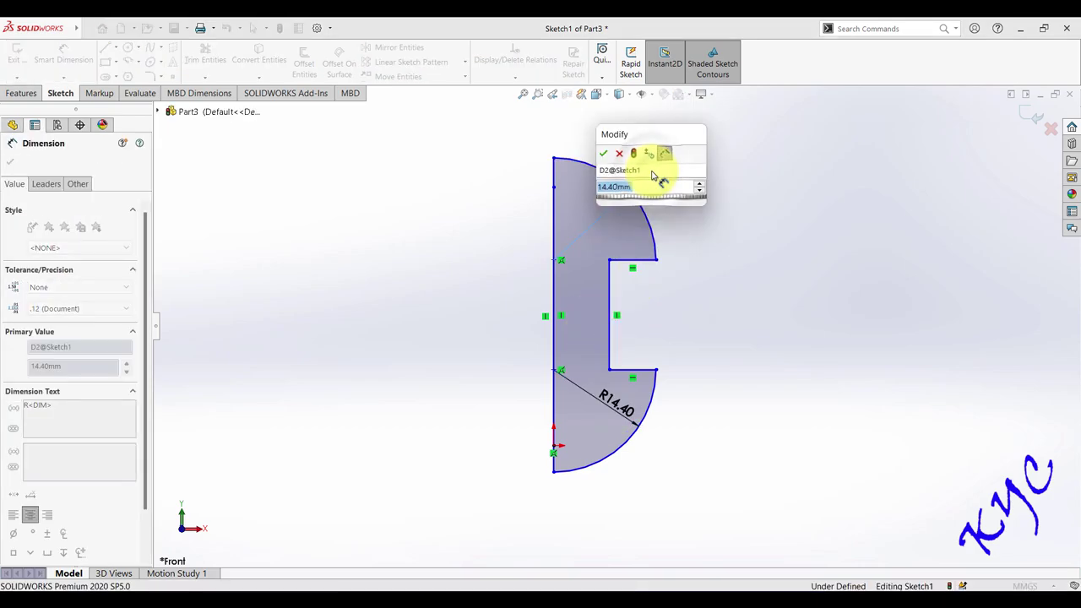
pyautogui.click(602, 153)
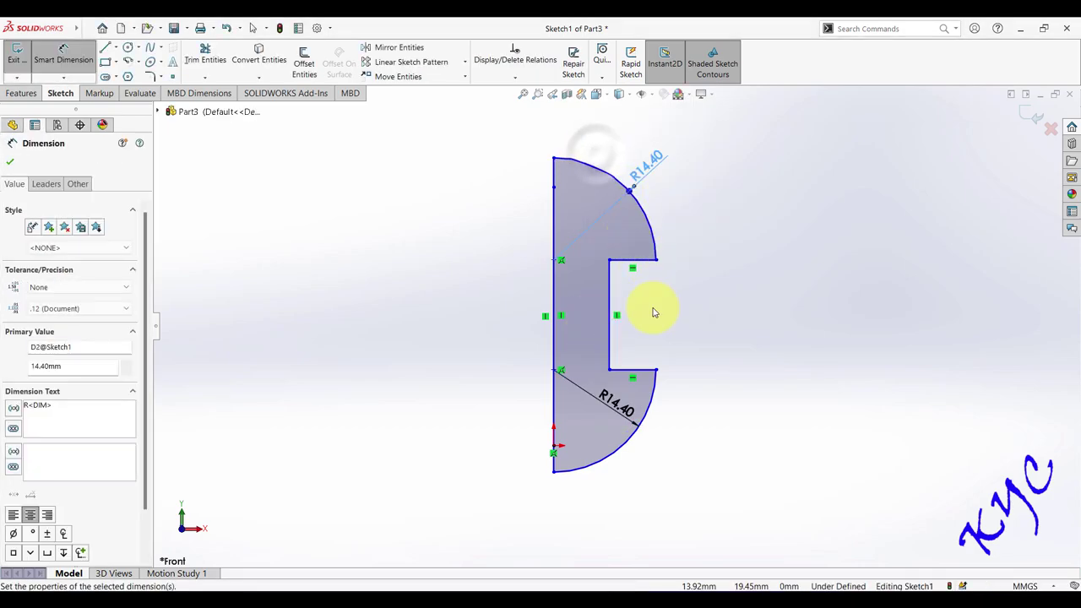
# - Dimension the notch offset as 9.00 mm and the notch height as 22.50 mm
pyautogui.click(608, 323)
pyautogui.click(554, 308)
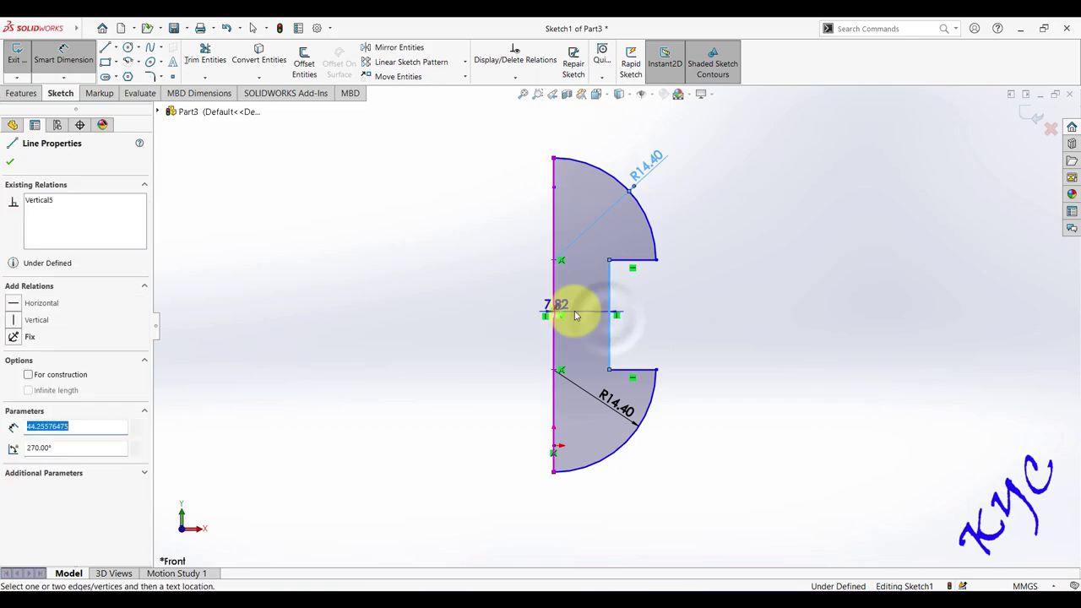
pyautogui.click(584, 297)
pyautogui.write('9')
pyautogui.press('Return')
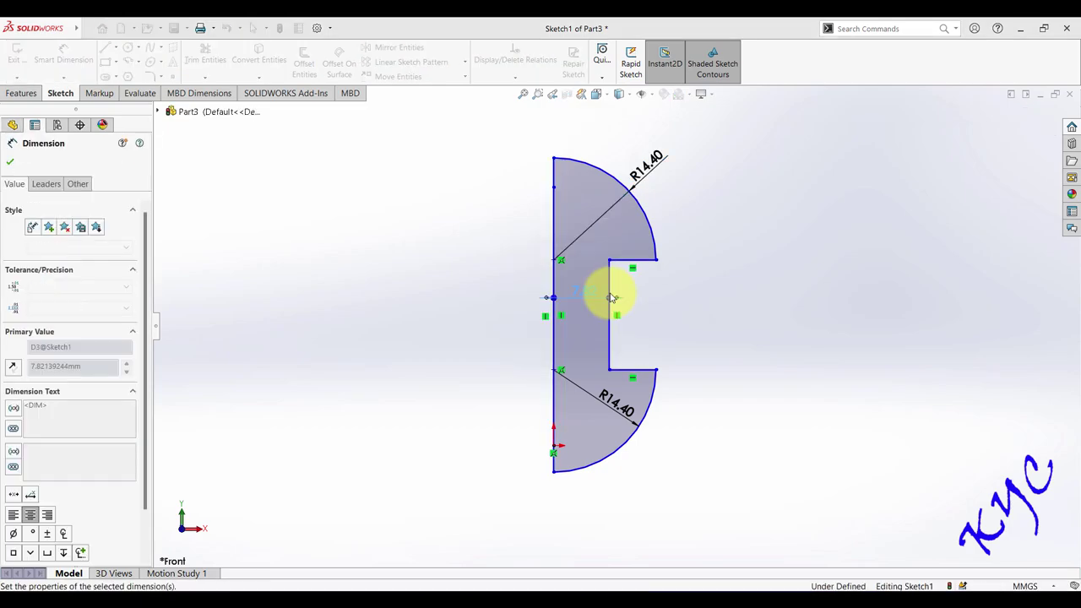
pyautogui.click(622, 338)
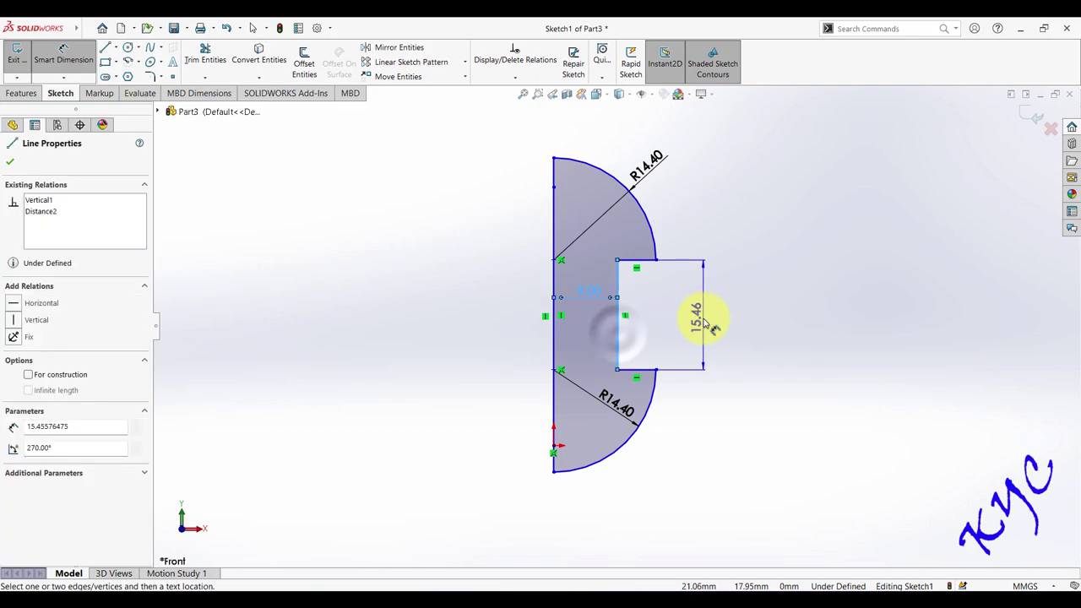
pyautogui.click(703, 322)
pyautogui.write('22.')
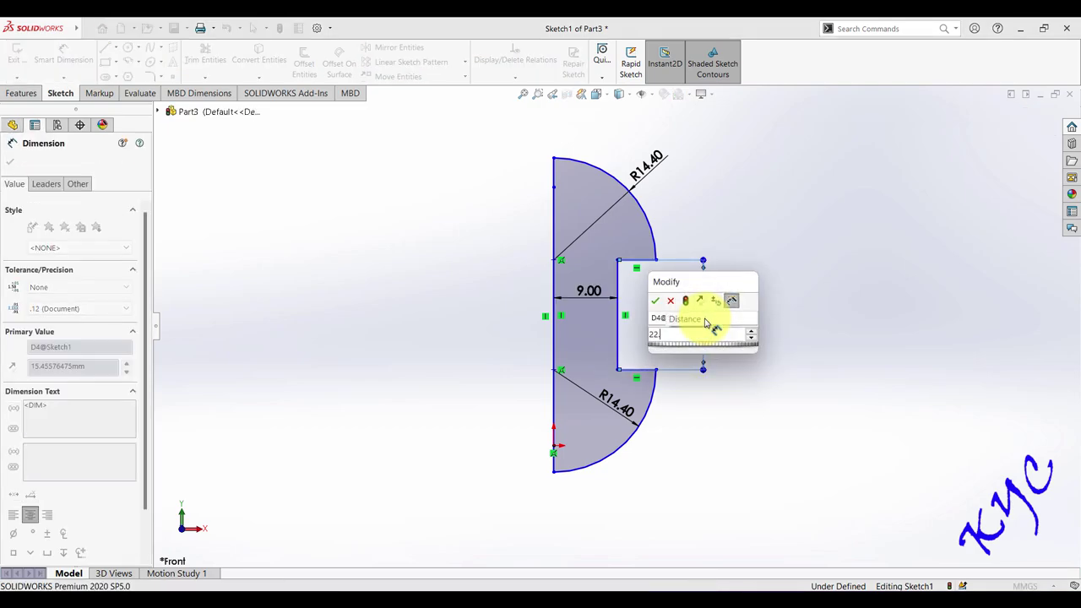
pyautogui.write('5')
pyautogui.press('Return')
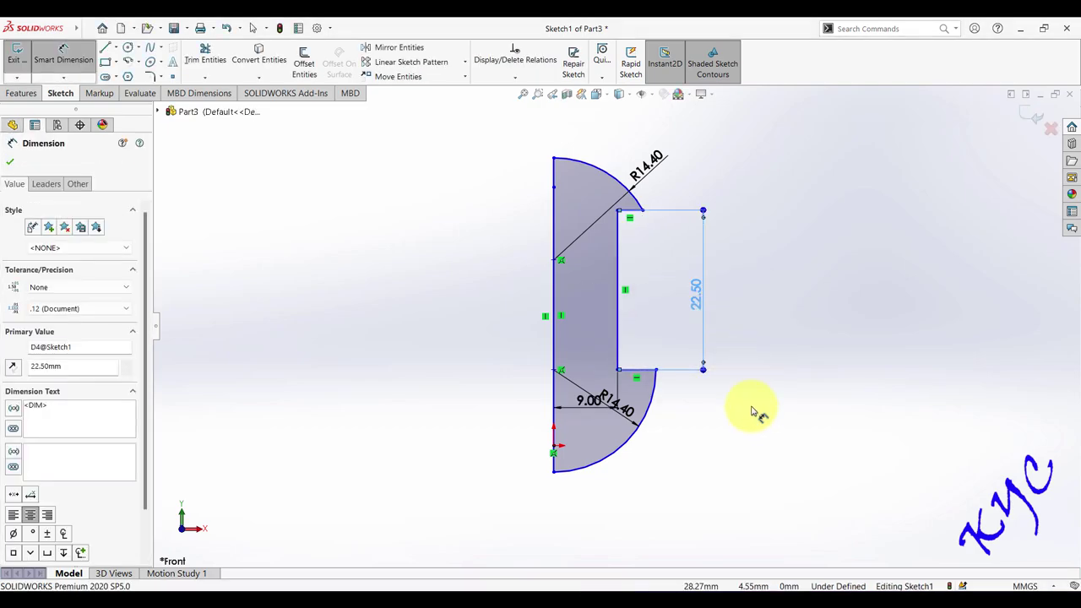
pyautogui.press('Escape')
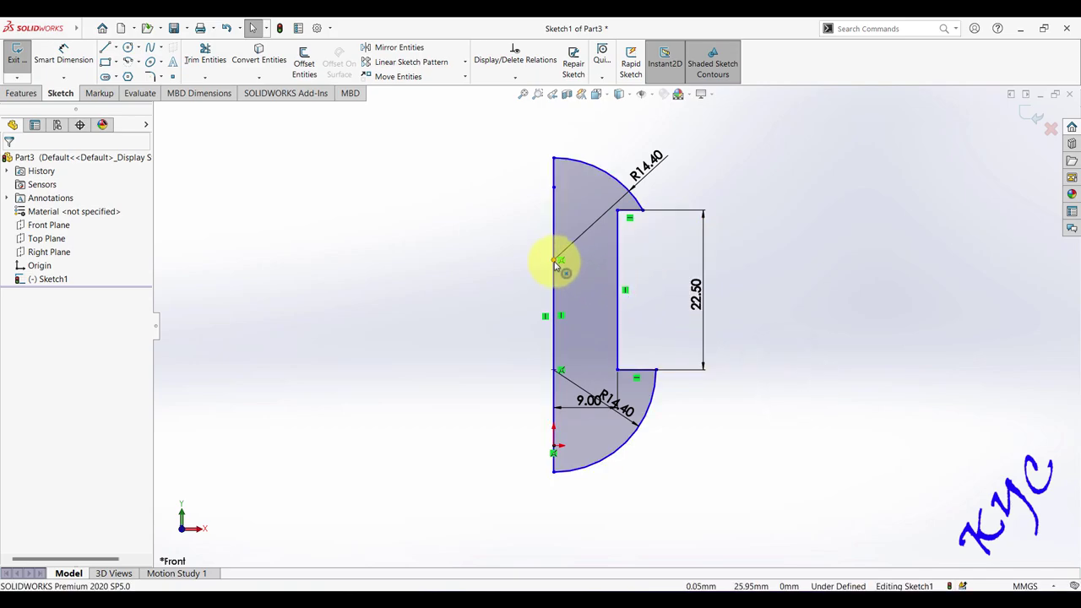
# - Make the upper arc's end point horizontal with its matching point
pyautogui.click(556, 259)
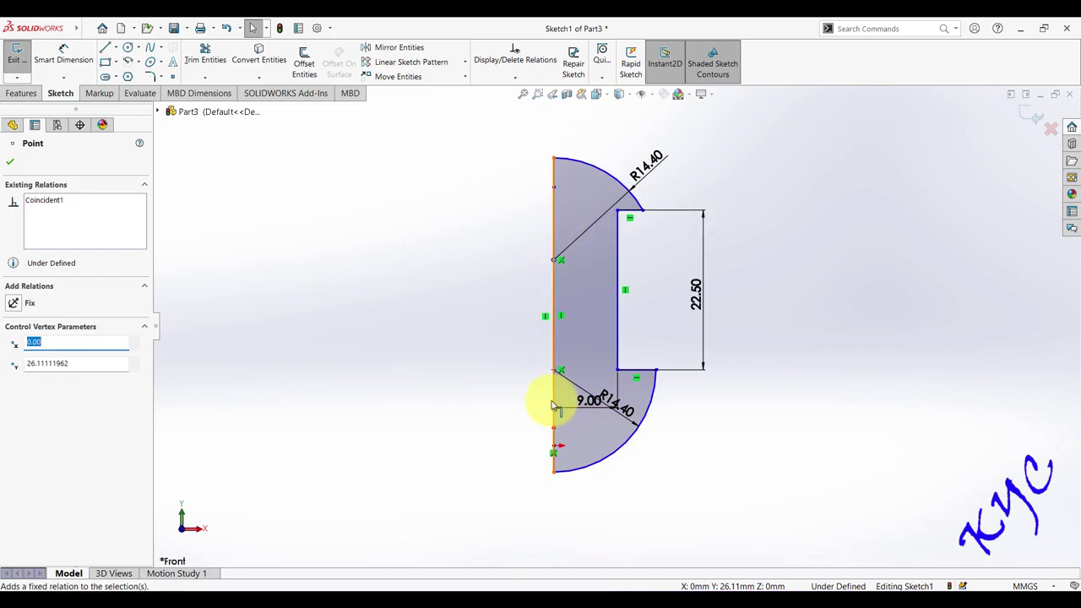
pyautogui.keyDown('ctrl'); pyautogui.click(629, 211); pyautogui.keyUp('ctrl')
pyautogui.click(883, 218)
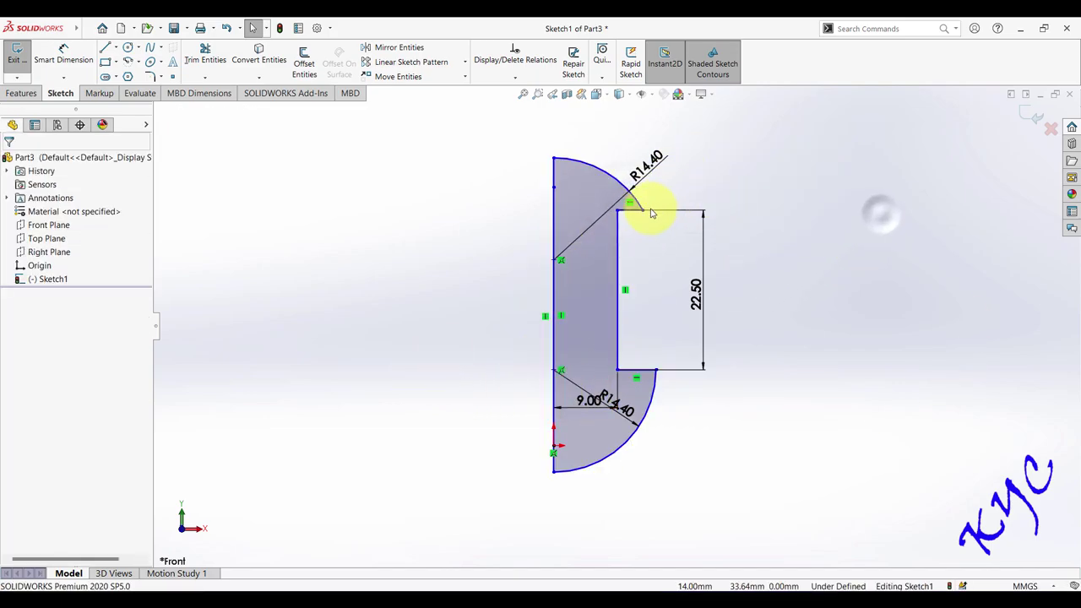
pyautogui.click(618, 211)
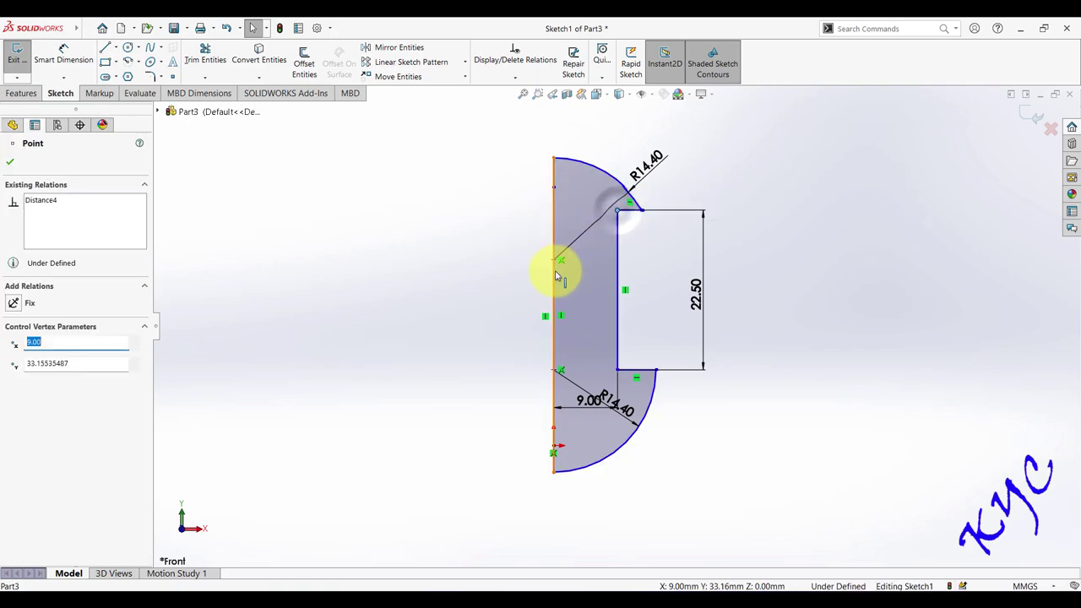
pyautogui.keyDown('ctrl'); pyautogui.click(553, 259); pyautogui.keyUp('ctrl')
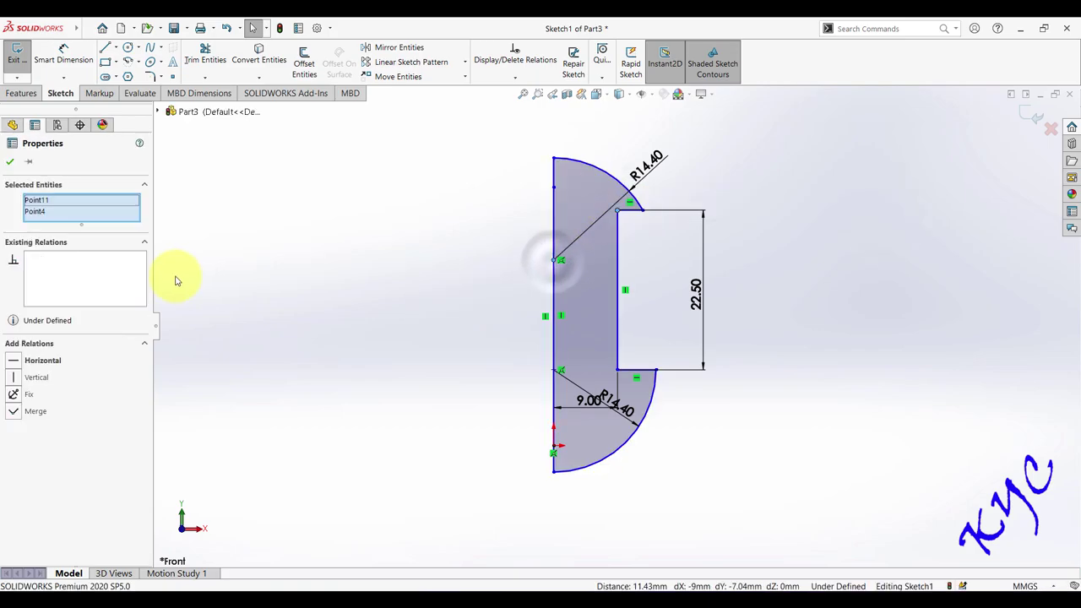
pyautogui.click(25, 360)
pyautogui.click(784, 301)
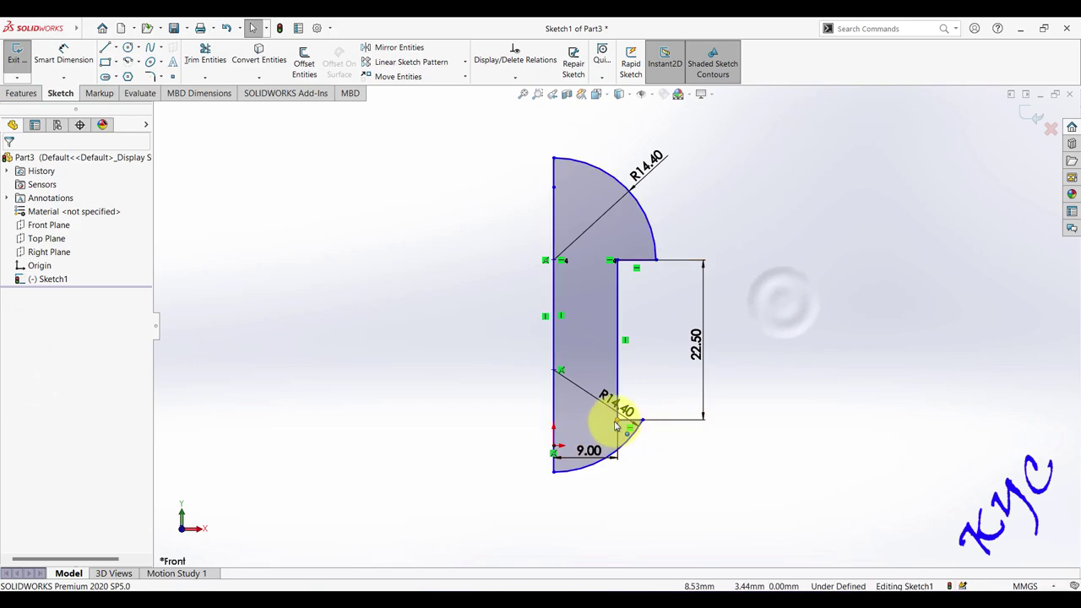
# - Make the lower arc's centre point horizontal with its end point
pyautogui.click(555, 374)
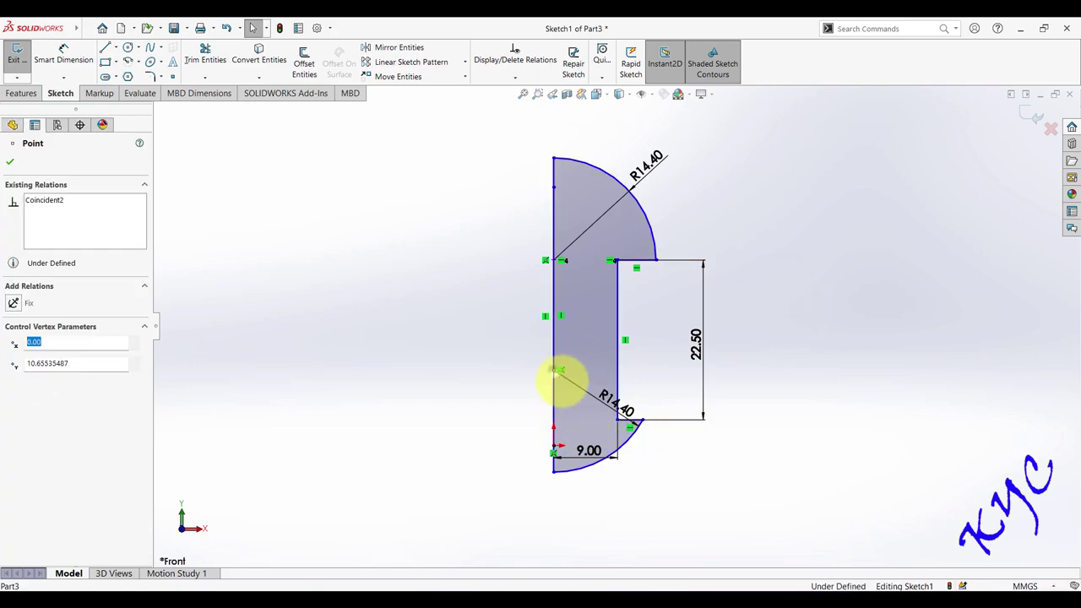
pyautogui.keyDown('ctrl'); pyautogui.click(620, 417); pyautogui.keyUp('ctrl')
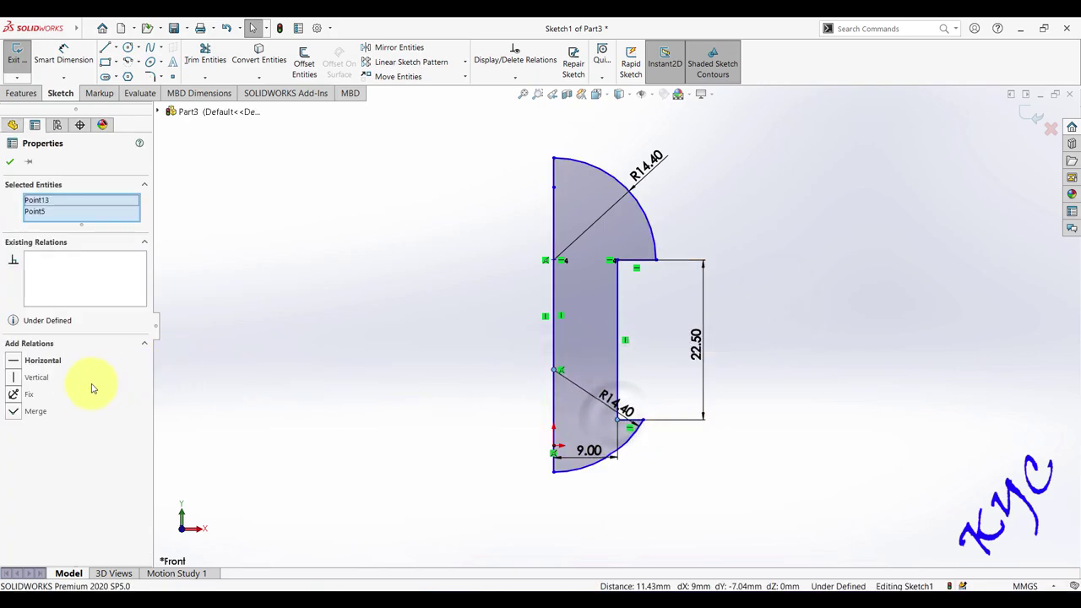
pyautogui.click(20, 361)
pyautogui.click(785, 272)
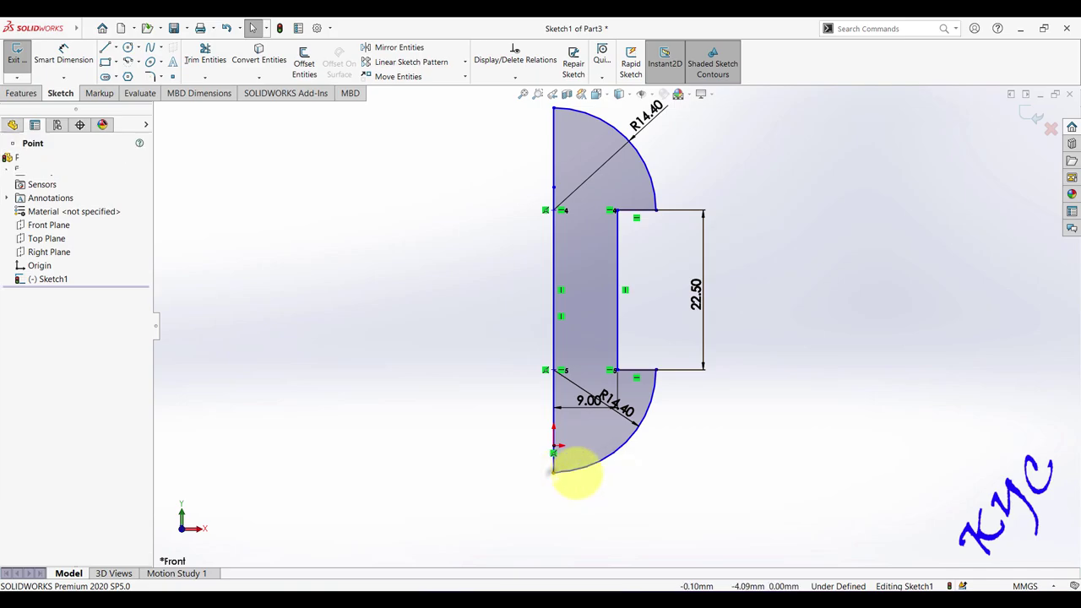
# - Test the half-profile's constraints by selecting the lower arc point and nudging the left vertical line
pyautogui.click(557, 459)
pyautogui.click(597, 480)
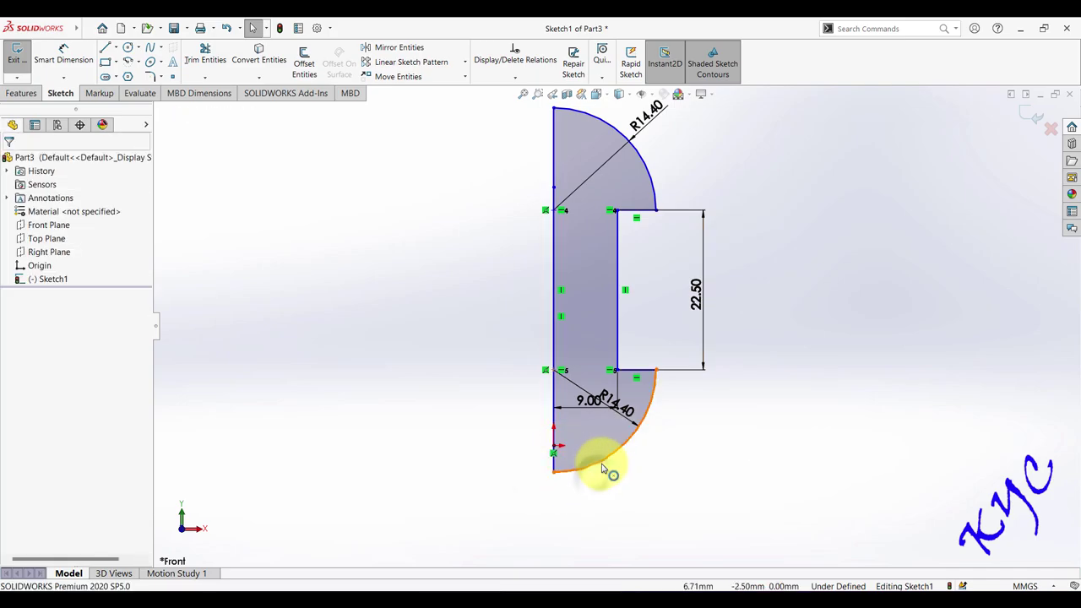
pyautogui.click(606, 458)
pyautogui.moveTo(547, 321)
pyautogui.mouseDown()
pyautogui.moveTo(571, 314)
pyautogui.moveTo(560, 294)
pyautogui.moveTo(598, 294)
pyautogui.moveTo(552, 295)
pyautogui.moveTo(574, 294)
pyautogui.moveTo(561, 295)
pyautogui.mouseUp()
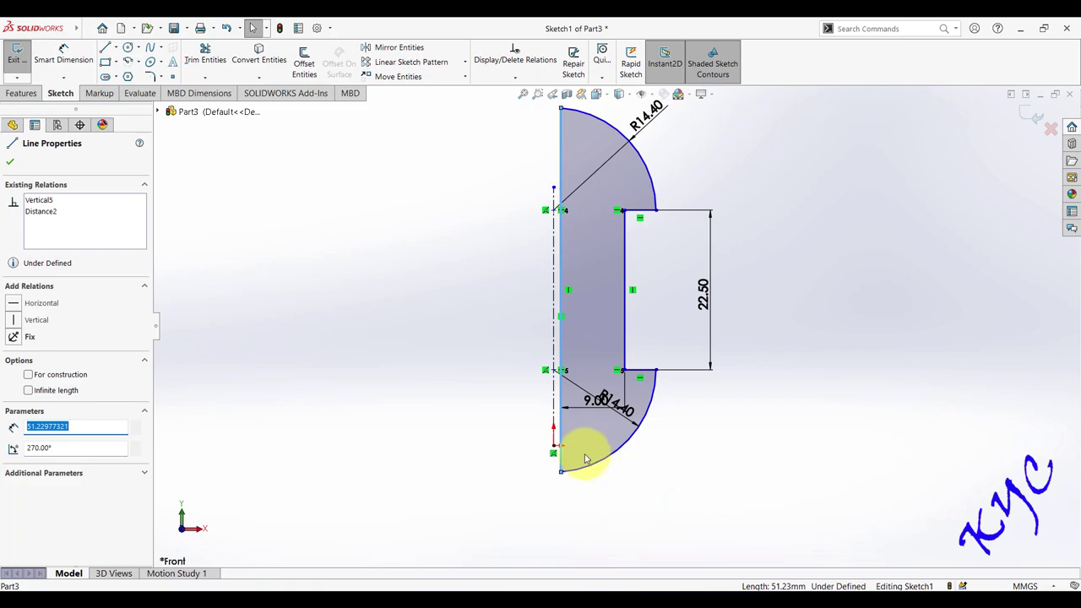
pyautogui.click(703, 475)
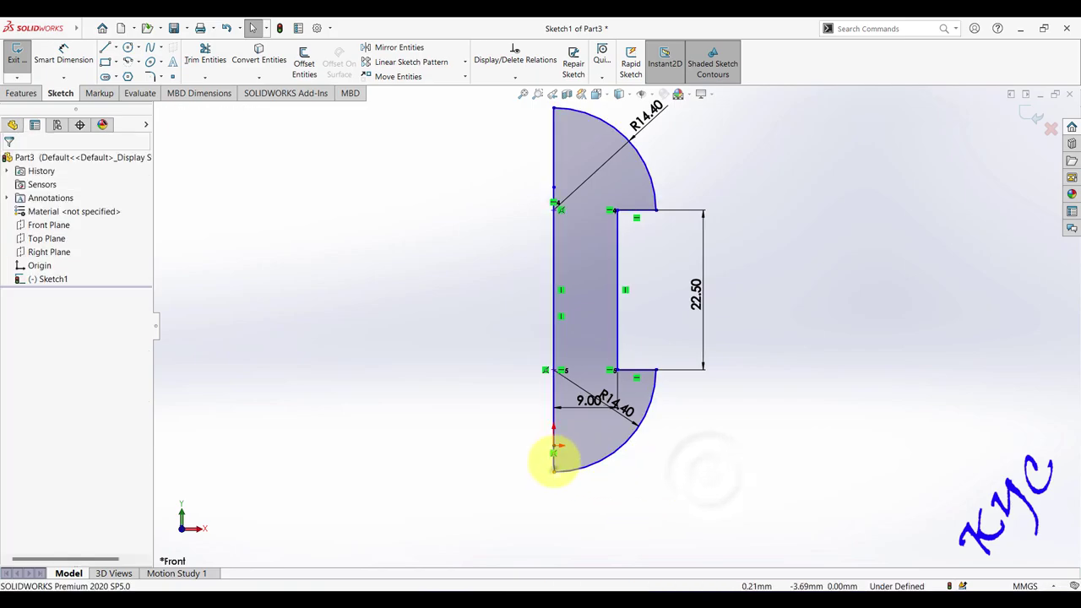
# - Merge the centreline's bottom point with the arc endpoint so Sketch1 reads Fully Defined
pyautogui.click(553, 447)
pyautogui.keyDown('ctrl'); pyautogui.click(552, 470); pyautogui.keyUp('ctrl')
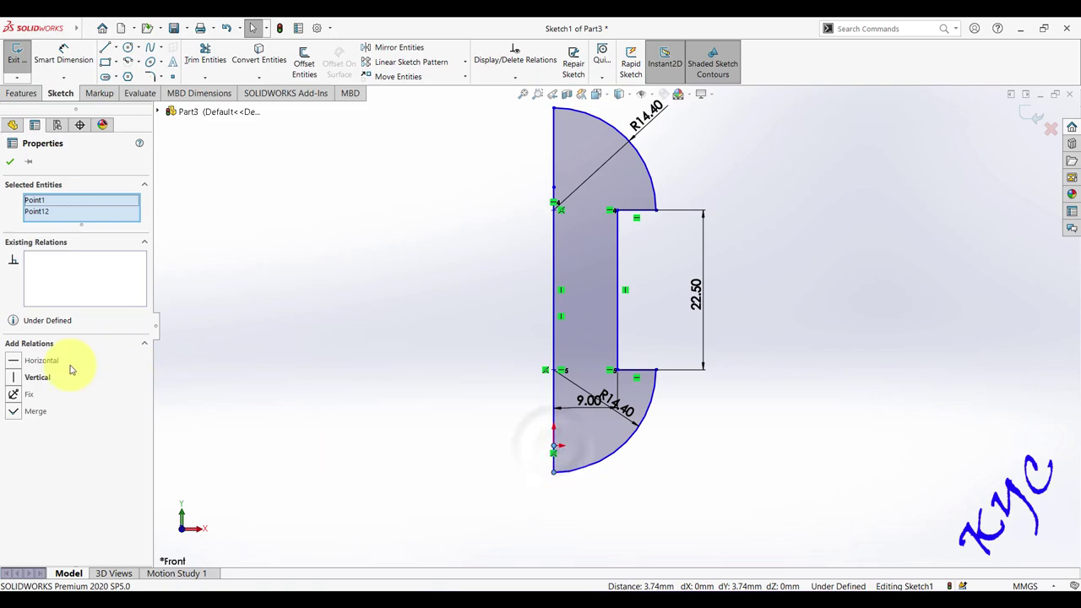
pyautogui.click(13, 412)
pyautogui.click(754, 402)
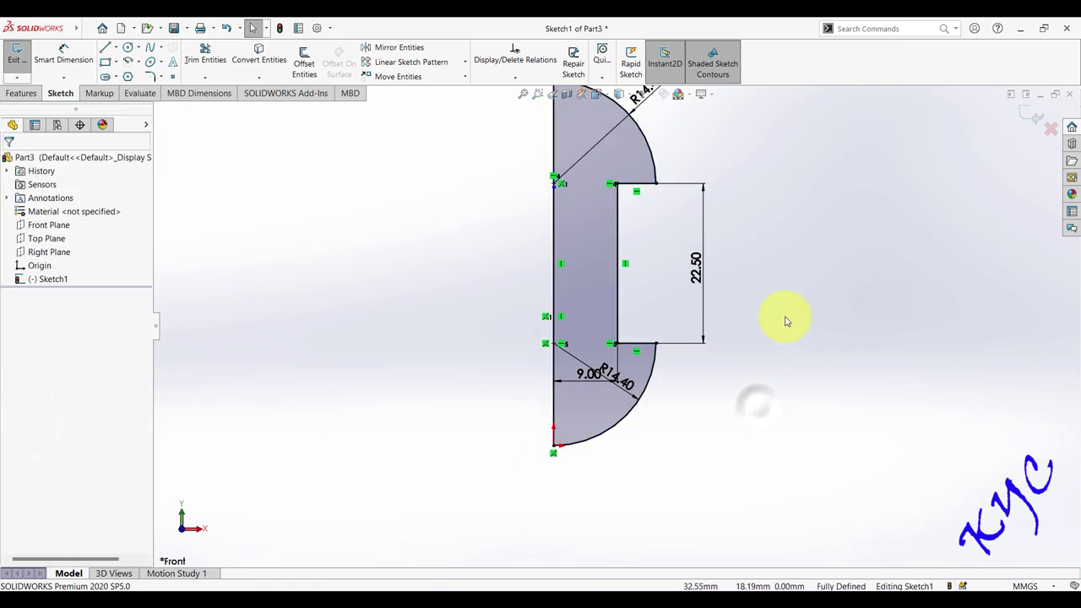
pyautogui.scroll(2, 717, 291)
pyautogui.scroll(-2, 702, 282)
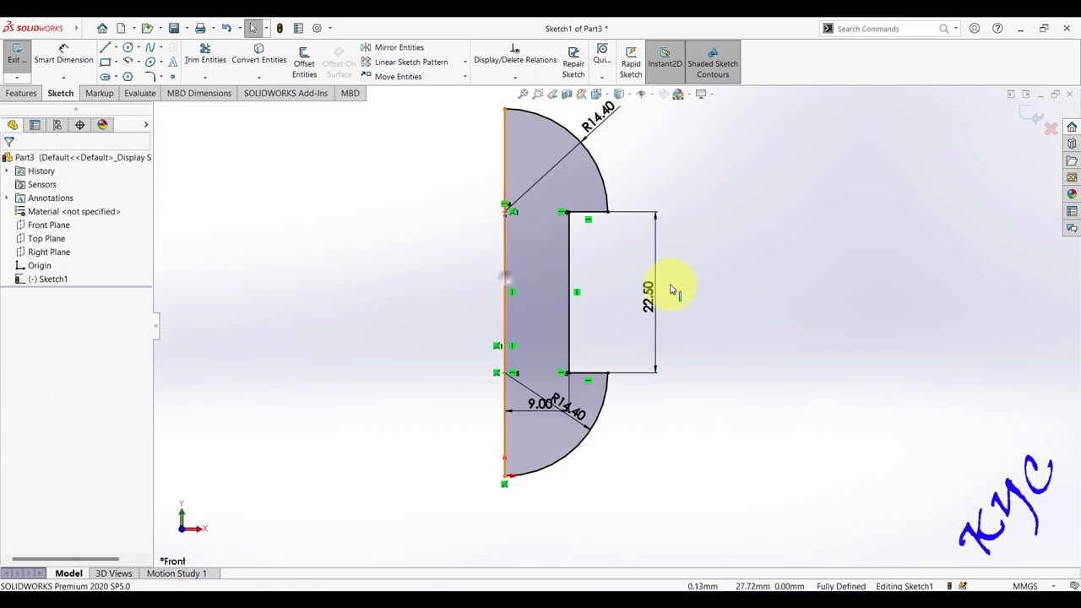
pyautogui.click(504, 275)
pyautogui.click(802, 289)
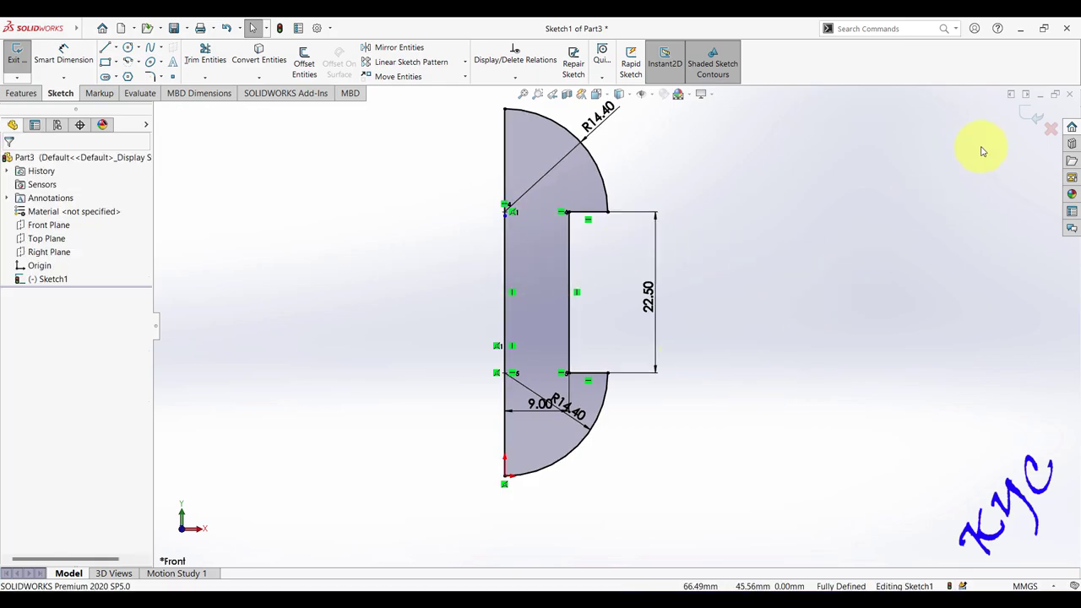
# - Revolve Sketch1 360° (after previewing 180°) into Revolve1, a rivet with domed head and tail
pyautogui.press('r')
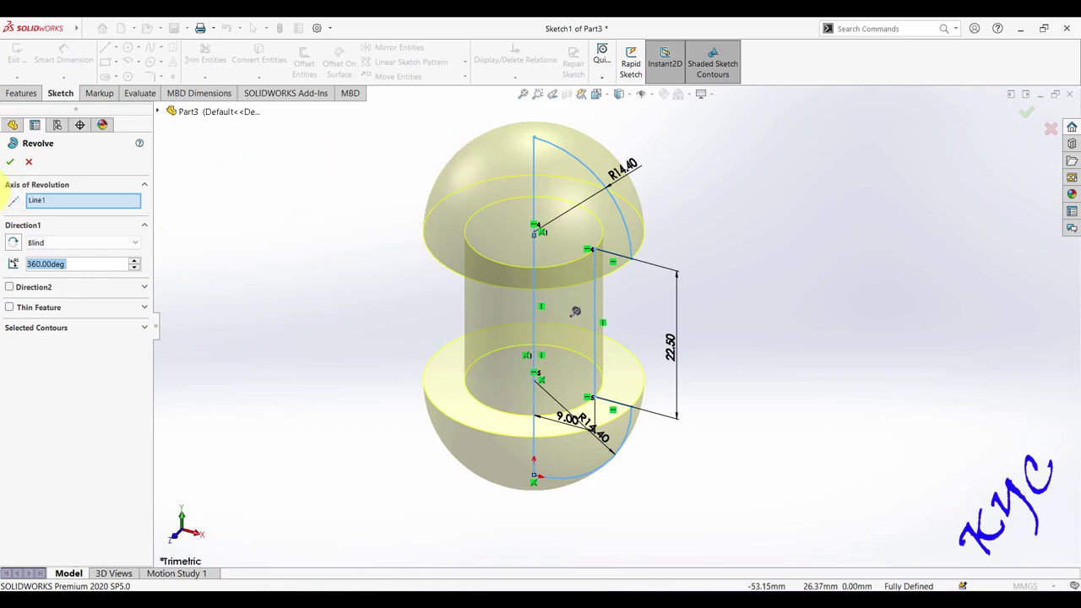
pyautogui.write('180')
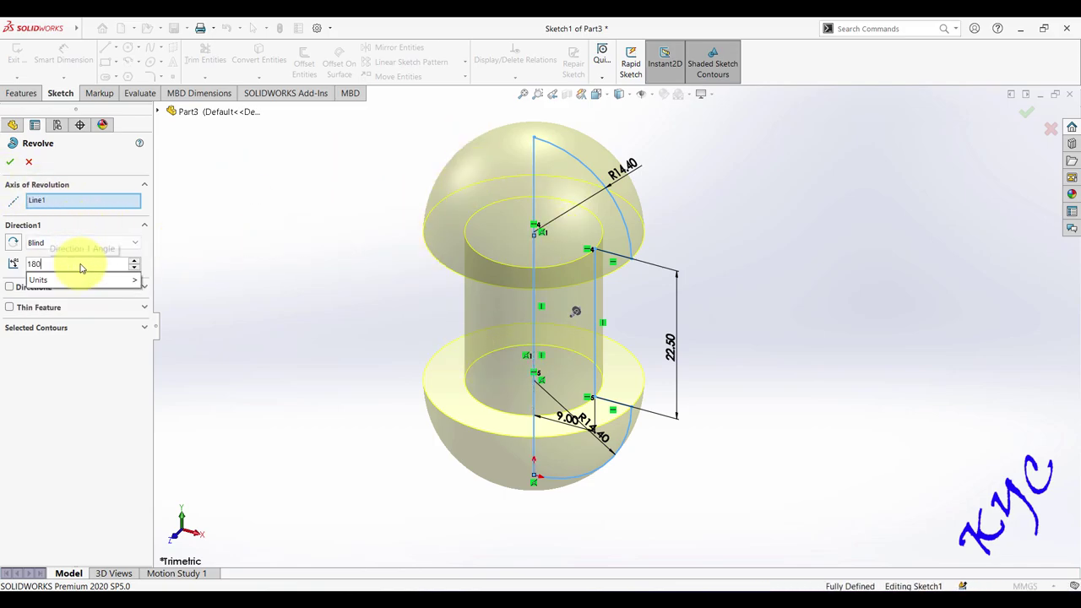
pyautogui.press('Return')
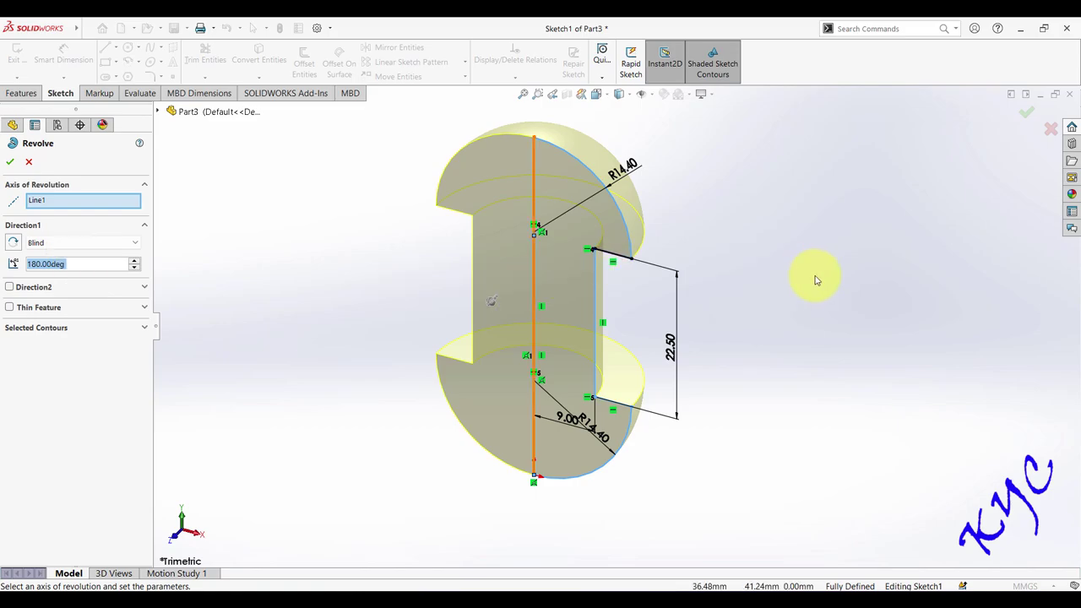
pyautogui.moveTo(815, 280); pyautogui.dragTo(729, 283, button='middle')
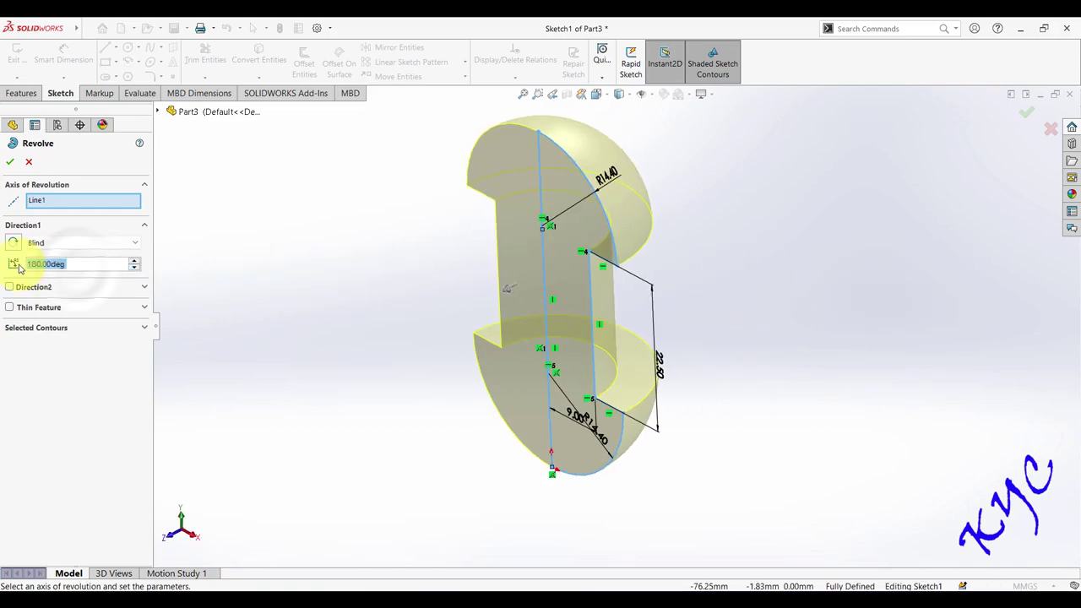
pyautogui.write('360')
pyautogui.press('Return')
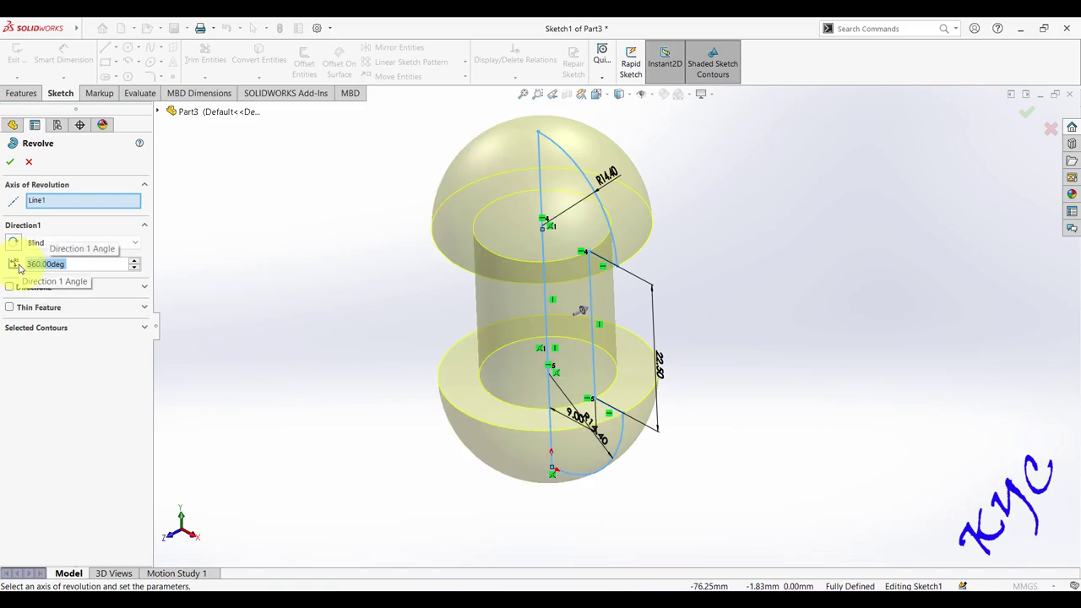
pyautogui.click(10, 161)
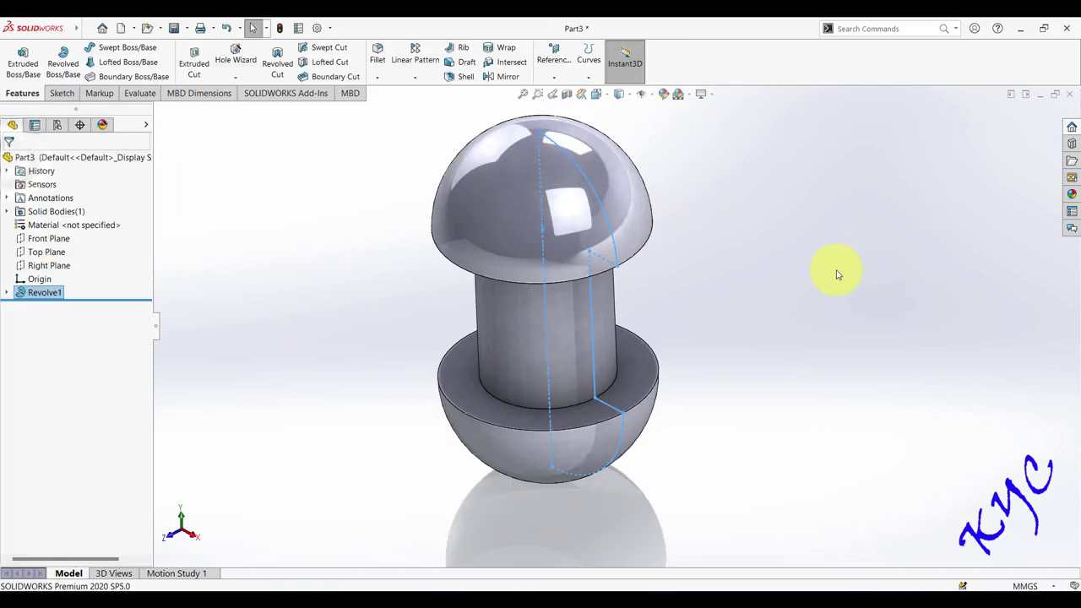
pyautogui.click(829, 273)
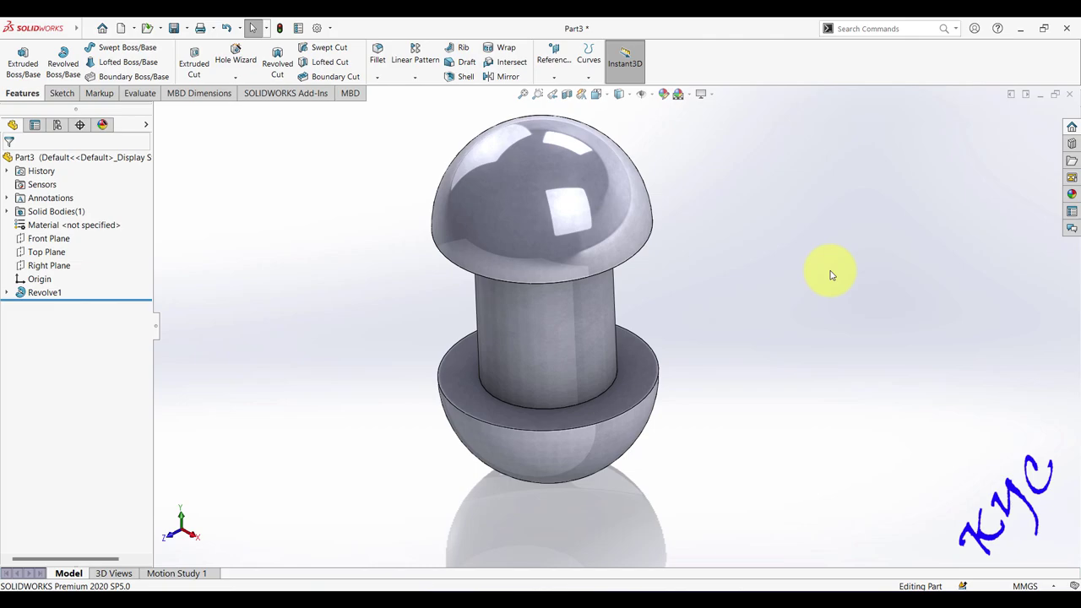
# - Save the part as Rivet.SLDPRT and close the document
pyautogui.hotkey('ctrl', 's')
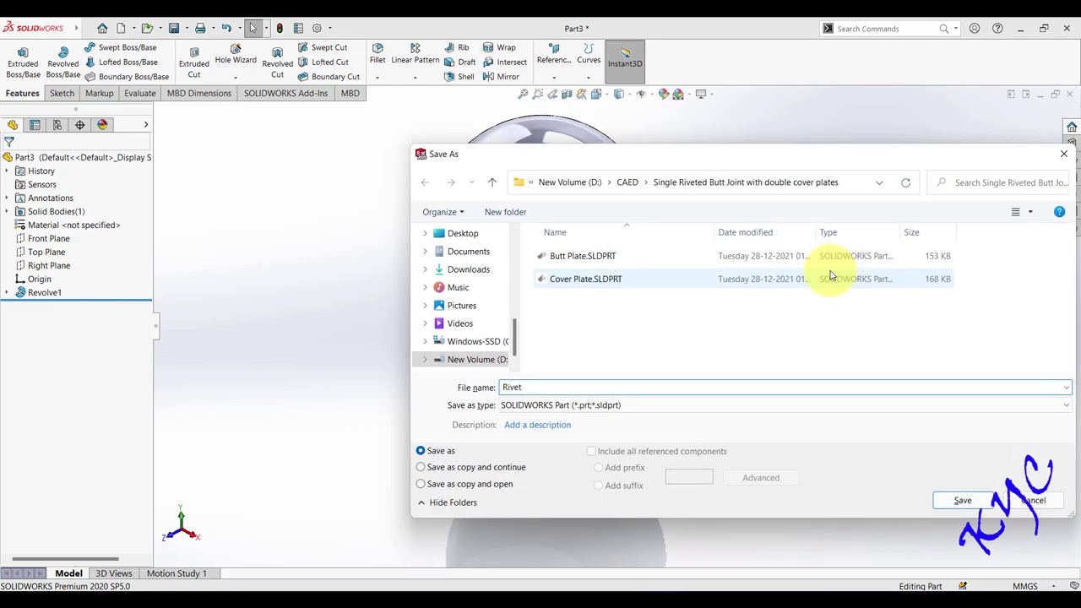
pyautogui.press('Return')
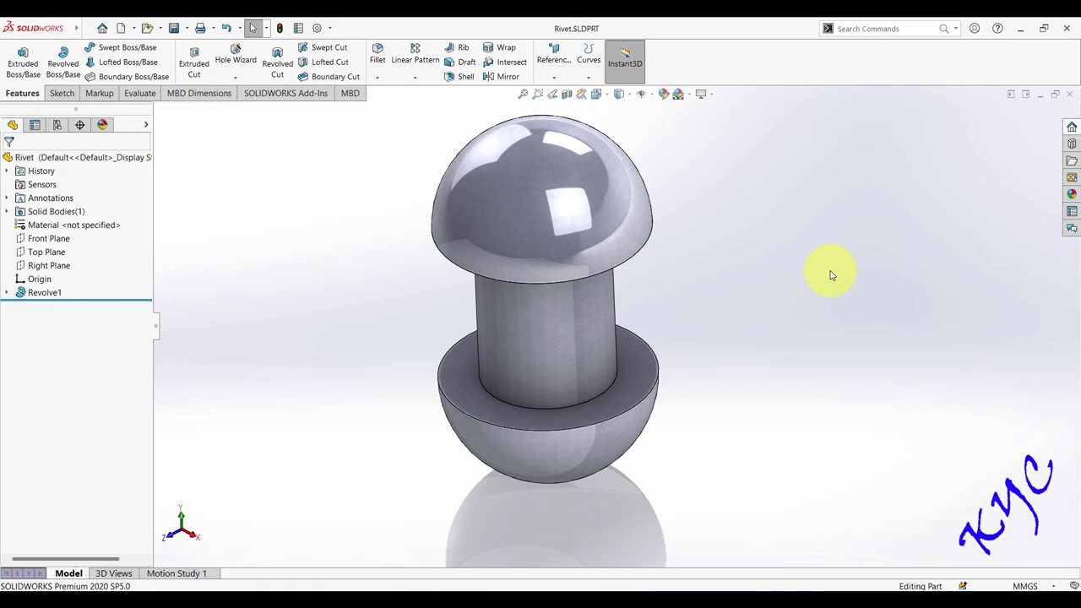
pyautogui.click(1071, 98)
# - Create a new assembly and place Butt Plate.SLDPRT as its first component
pyautogui.click(121, 28)
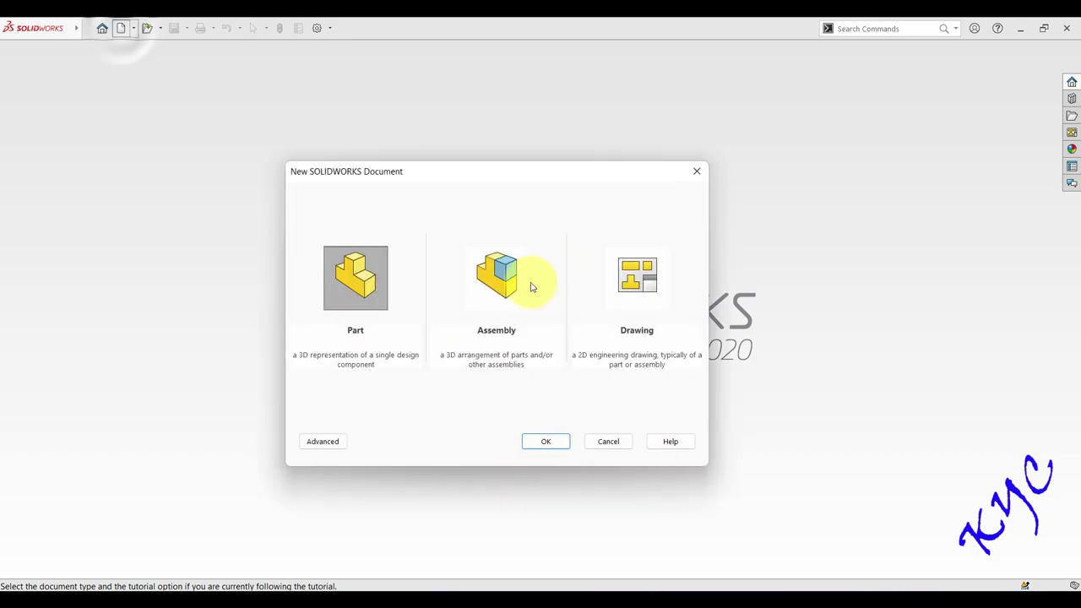
pyautogui.doubleClick(509, 280)
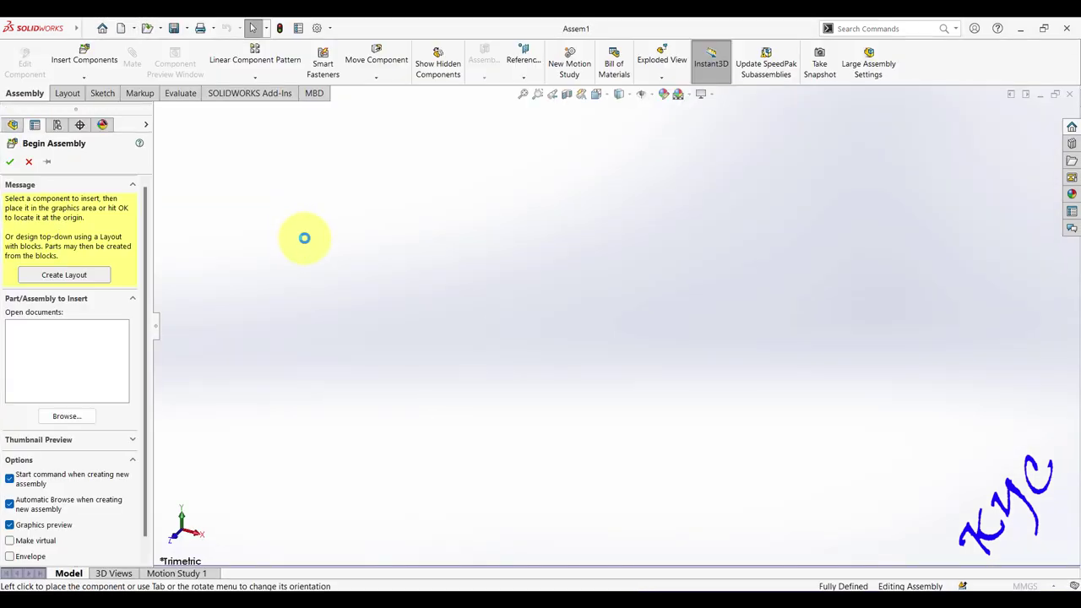
pyautogui.click(198, 206)
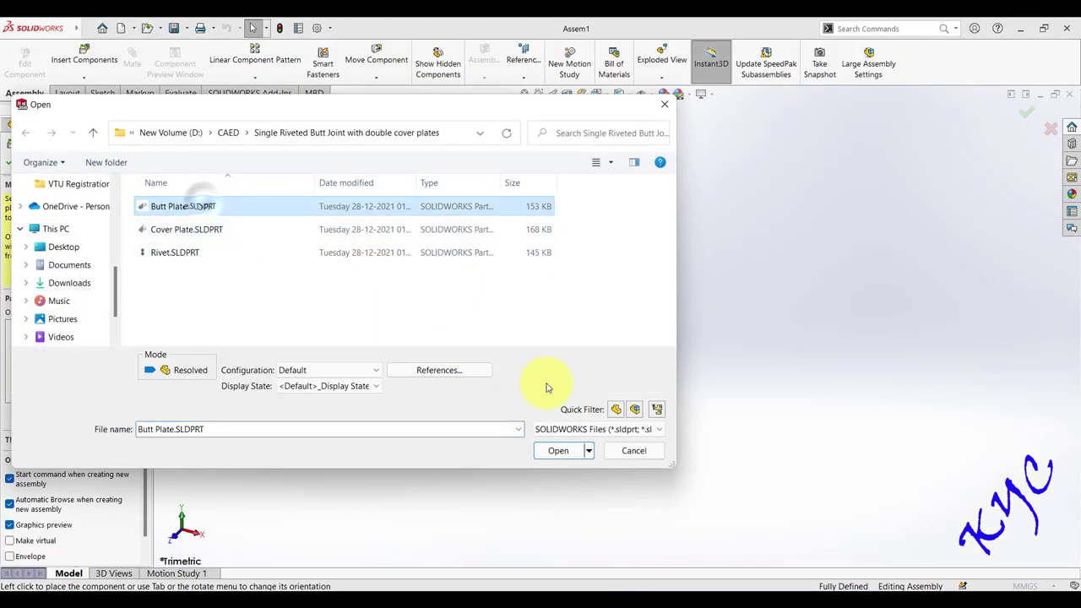
pyautogui.click(558, 449)
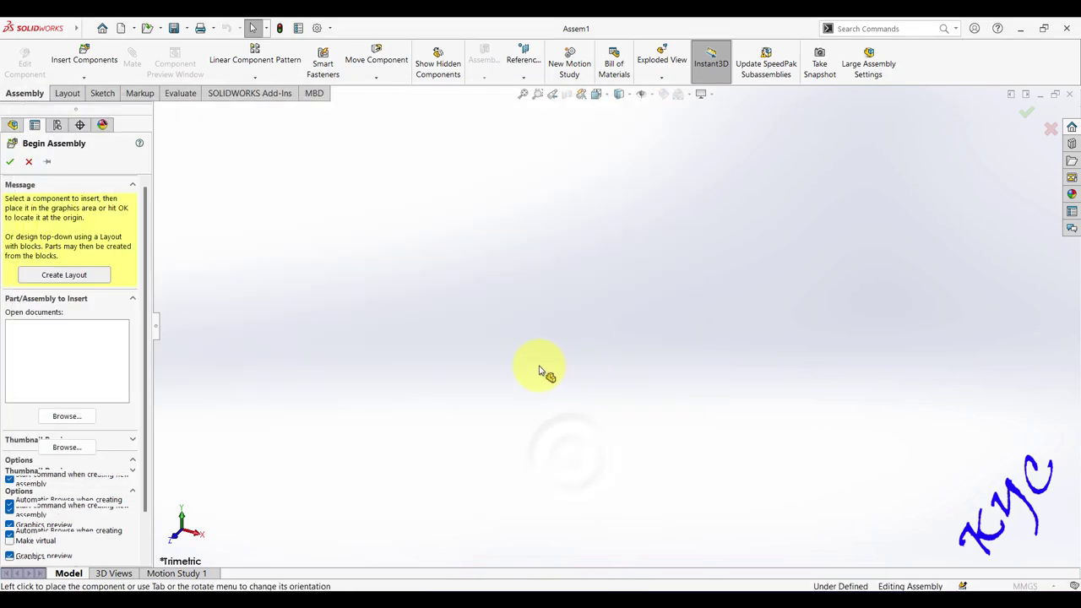
pyautogui.click(695, 386)
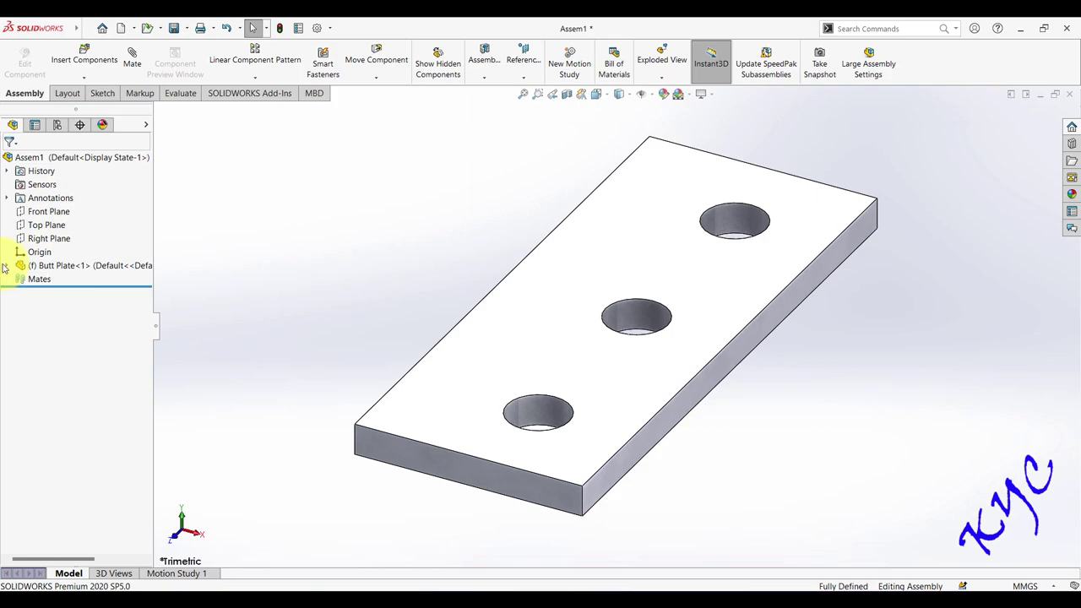
# - Expand Butt Plate<1> and compare the assembly's Front Plane with the plate's own Front Plane
pyautogui.click(6, 266)
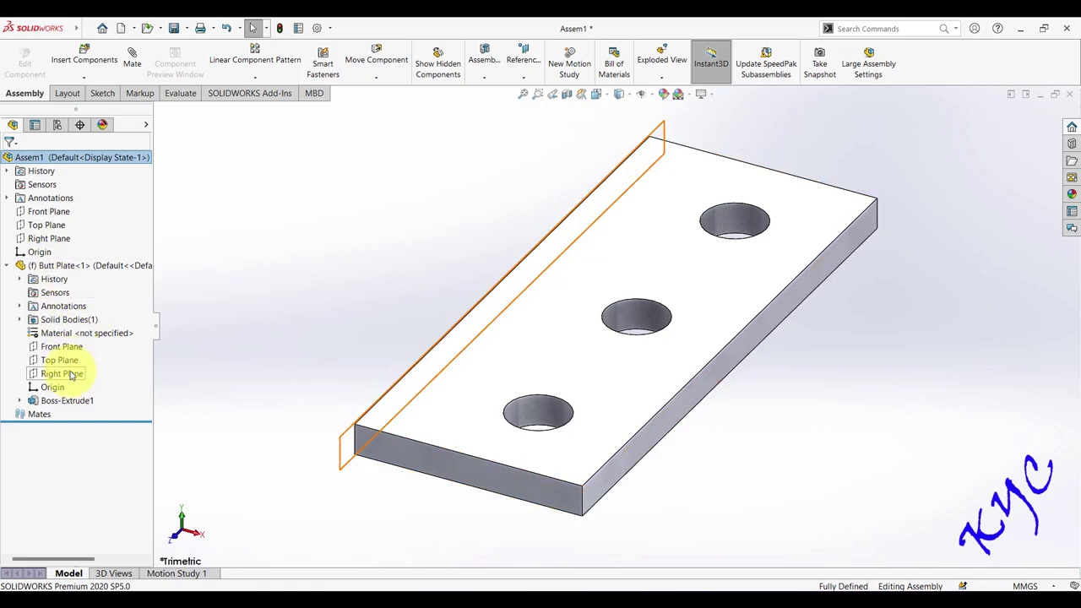
pyautogui.click(47, 216)
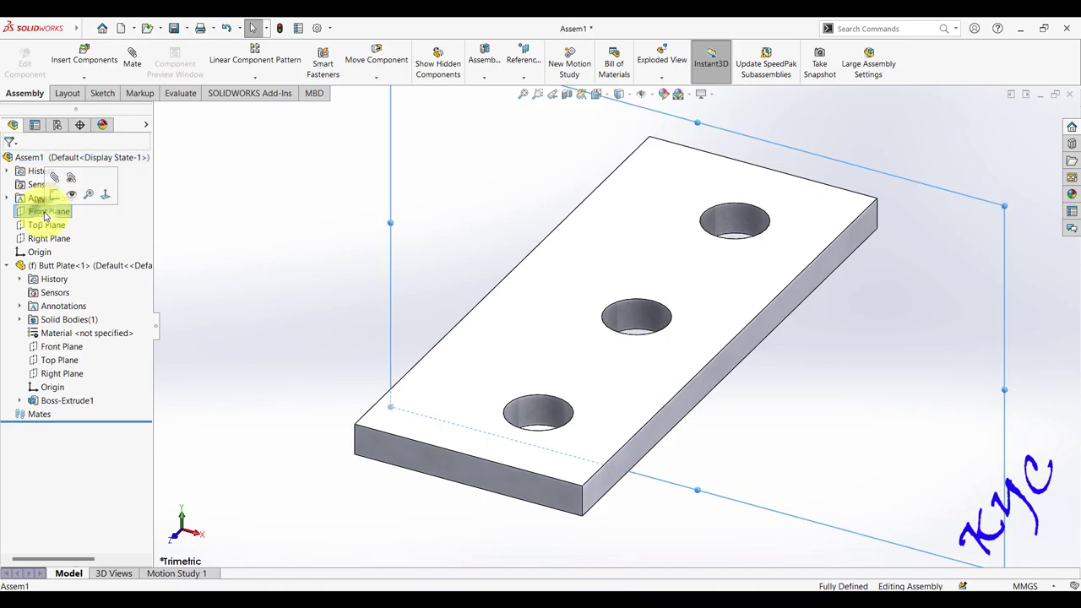
pyautogui.click(76, 349)
pyautogui.click(233, 346)
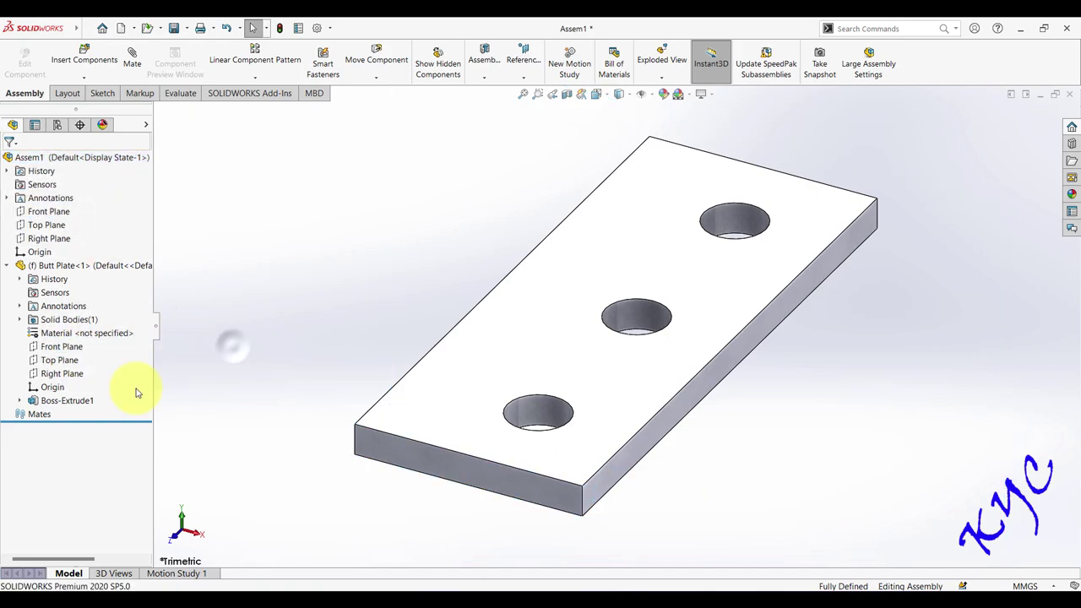
# - Float Butt Plate<1> and add Coincident1 tying its Origin to the Assem1 Origin
pyautogui.rightClick(45, 268)
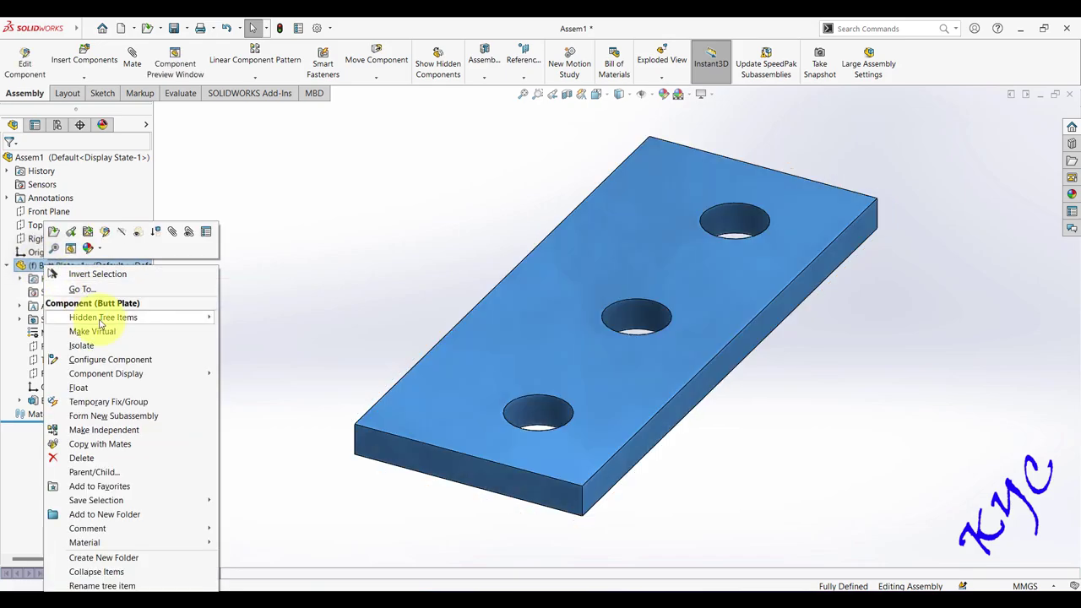
pyautogui.click(78, 388)
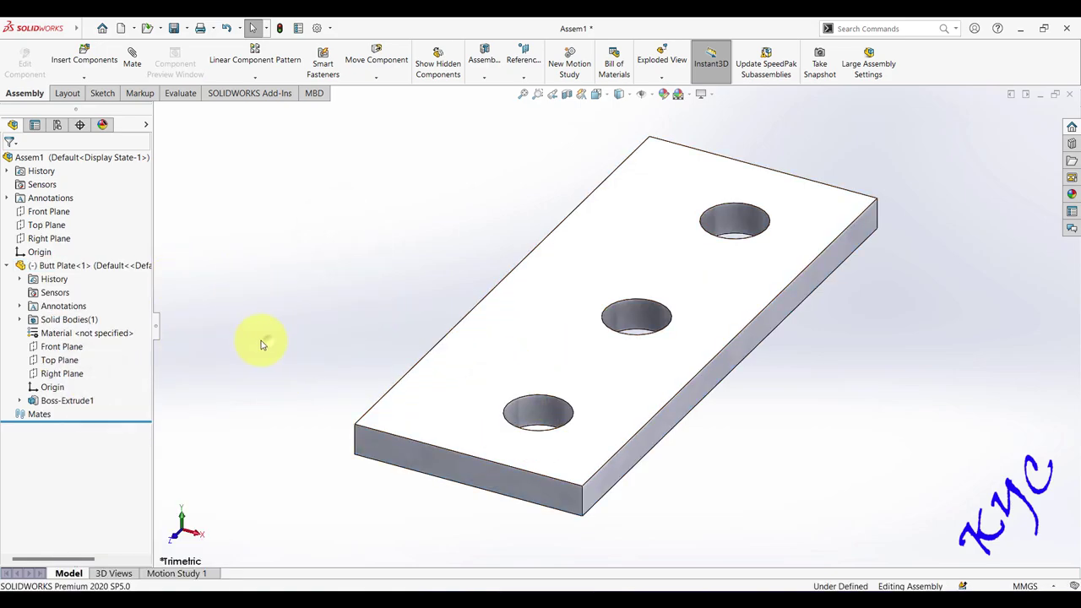
pyautogui.click(68, 389)
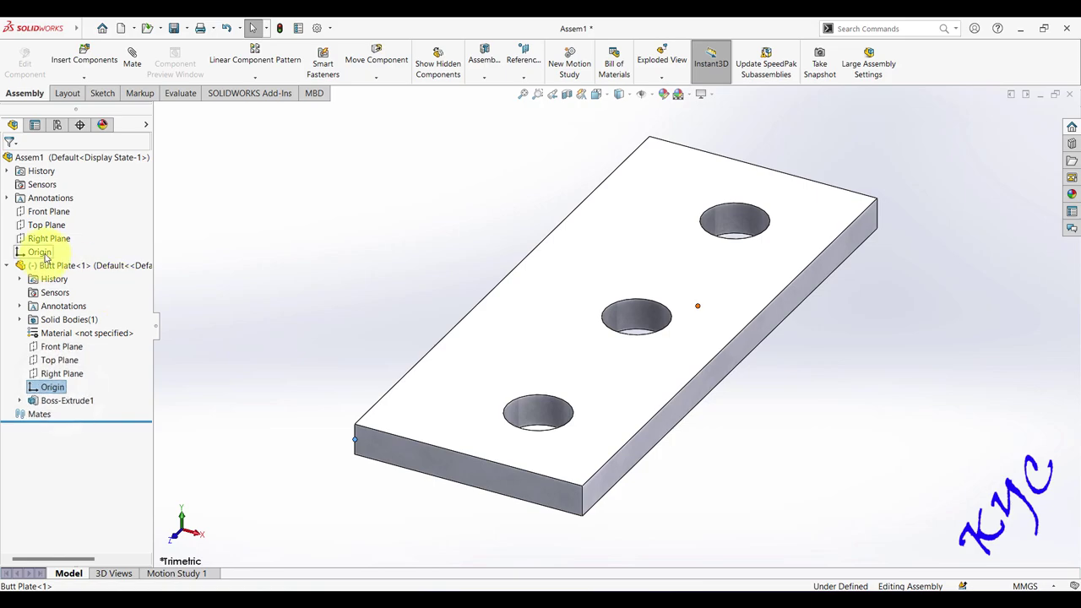
pyautogui.keyDown('ctrl'); pyautogui.click(40, 252); pyautogui.keyUp('ctrl')
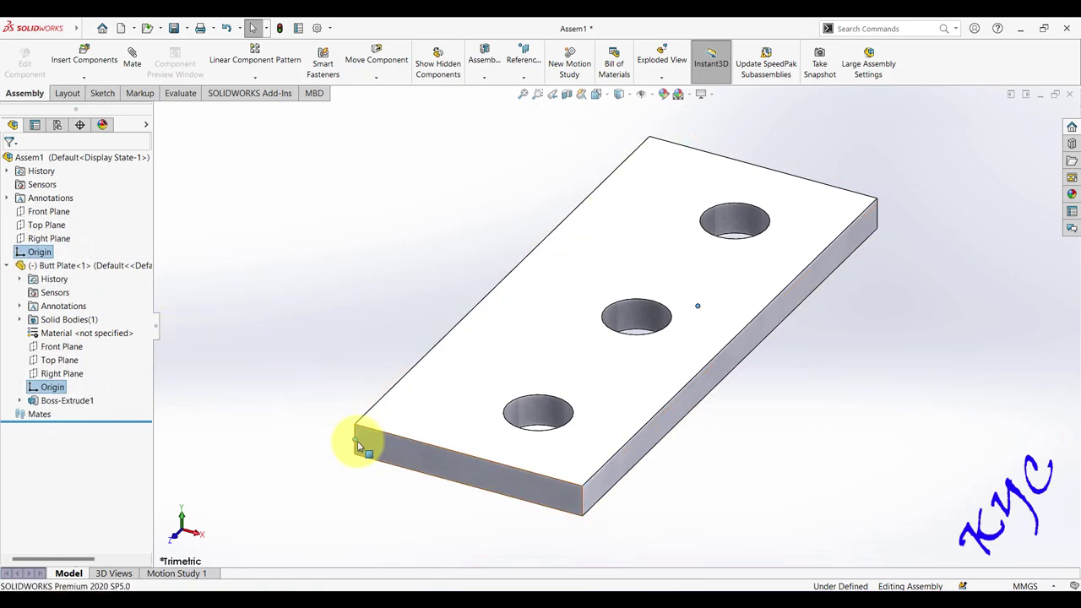
pyautogui.click(128, 59)
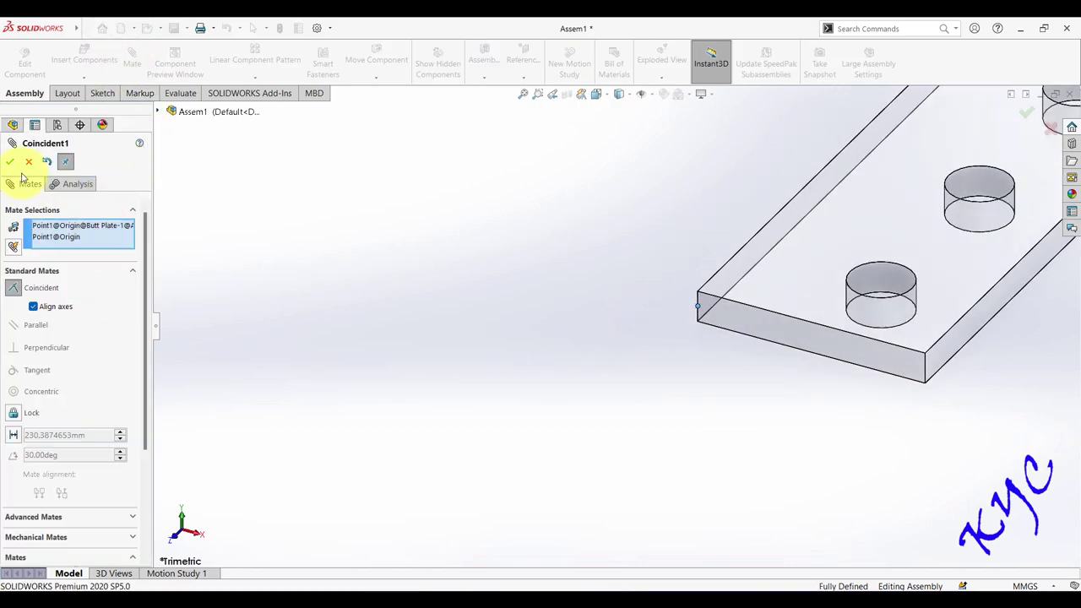
pyautogui.click(11, 162)
pyautogui.scroll(5, 803, 258)
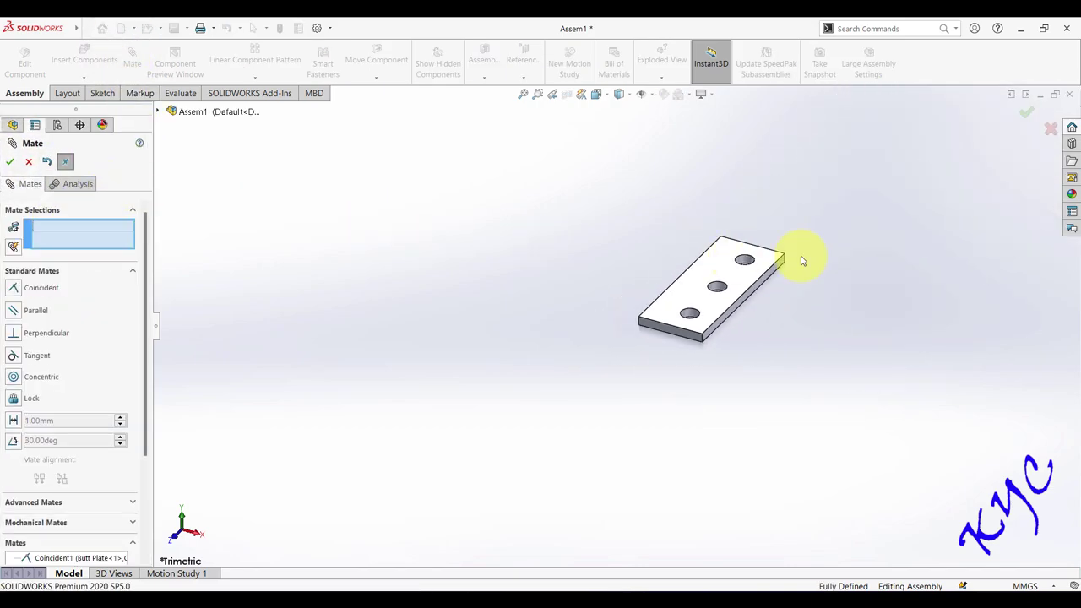
pyautogui.scroll(-3, 762, 270)
pyautogui.scroll(-2, 439, 397)
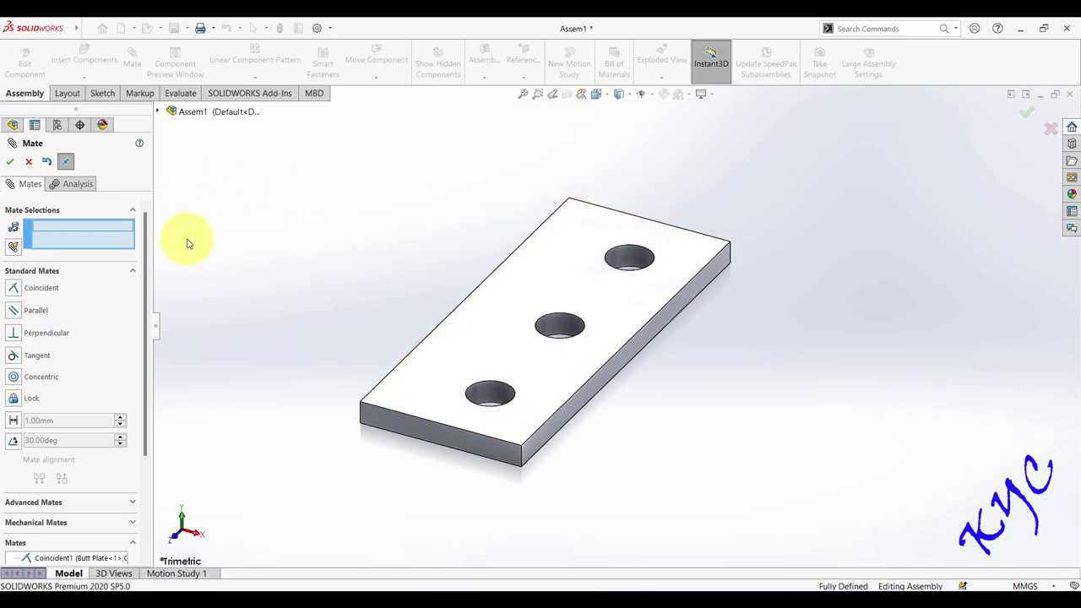
pyautogui.click(28, 162)
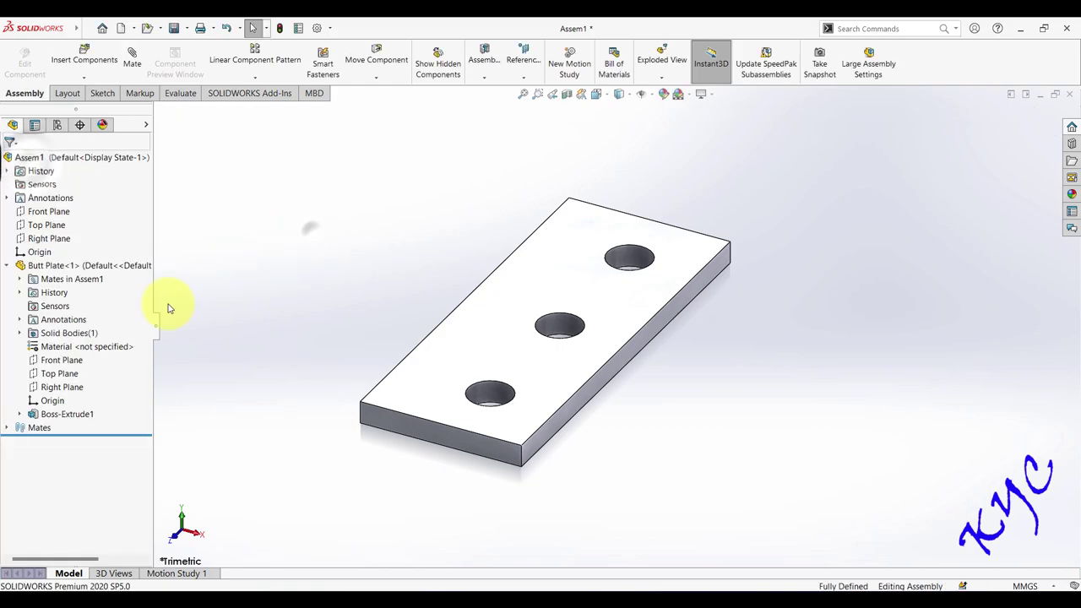
# - Fix Butt Plate<1> in place again and recheck the assembly and plate Front Planes
pyautogui.rightClick(64, 266)
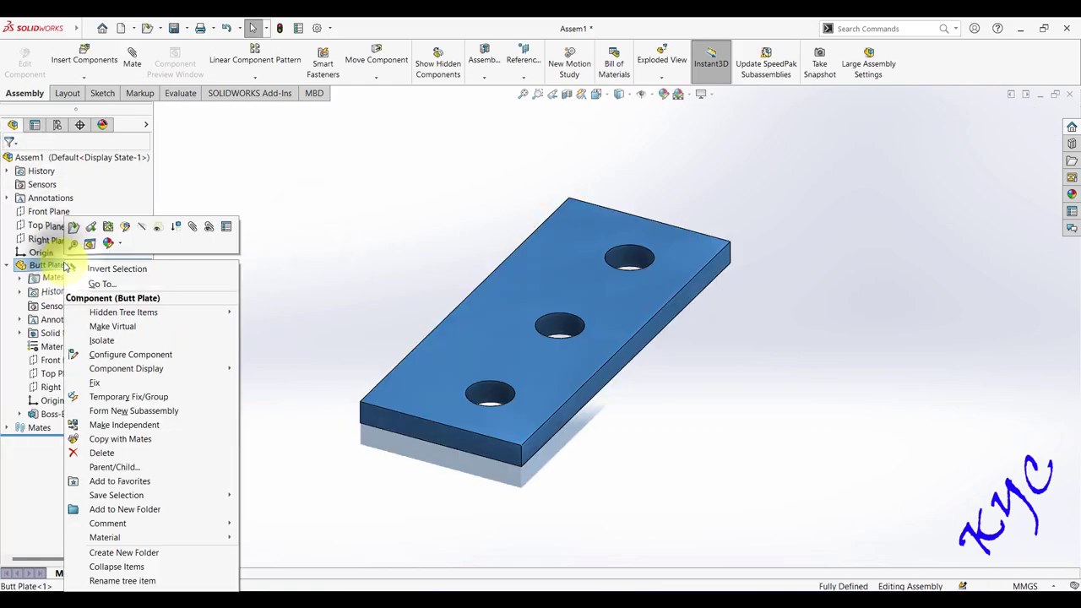
pyautogui.click(95, 383)
pyautogui.click(624, 167)
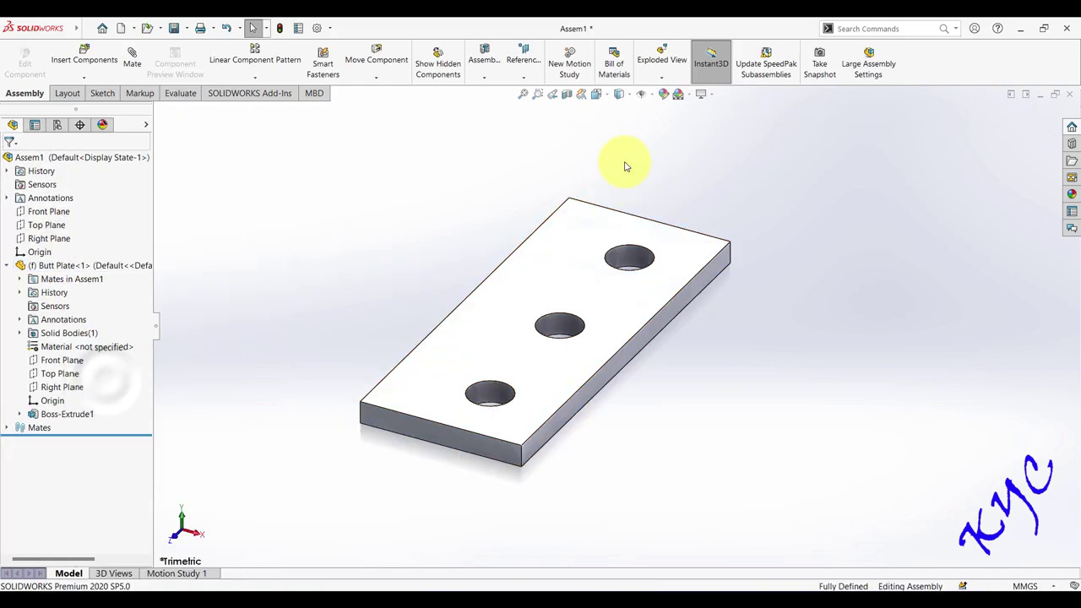
pyautogui.click(58, 214)
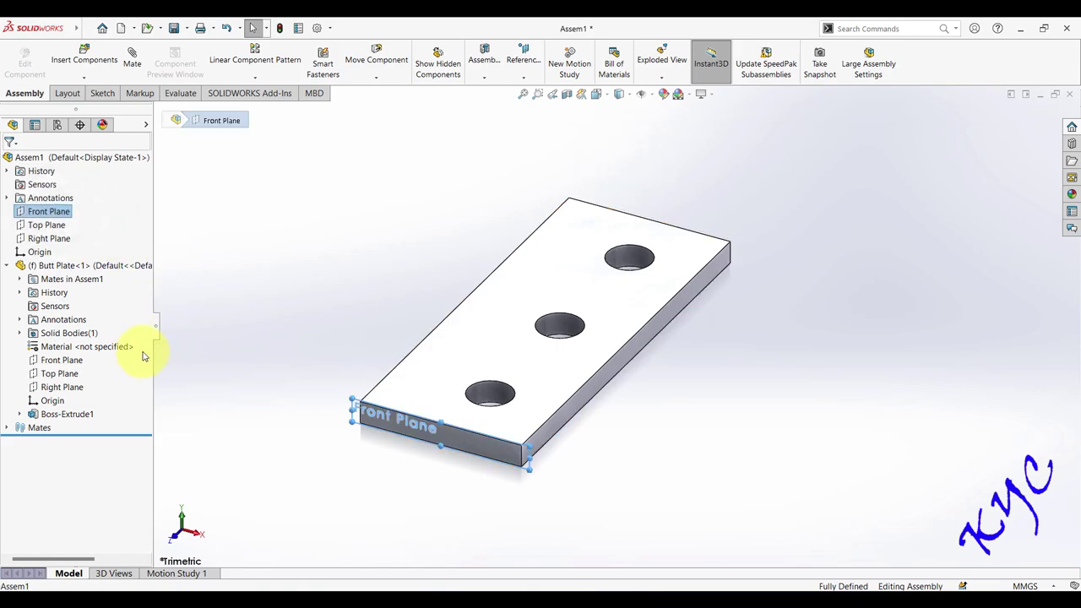
pyautogui.click(80, 361)
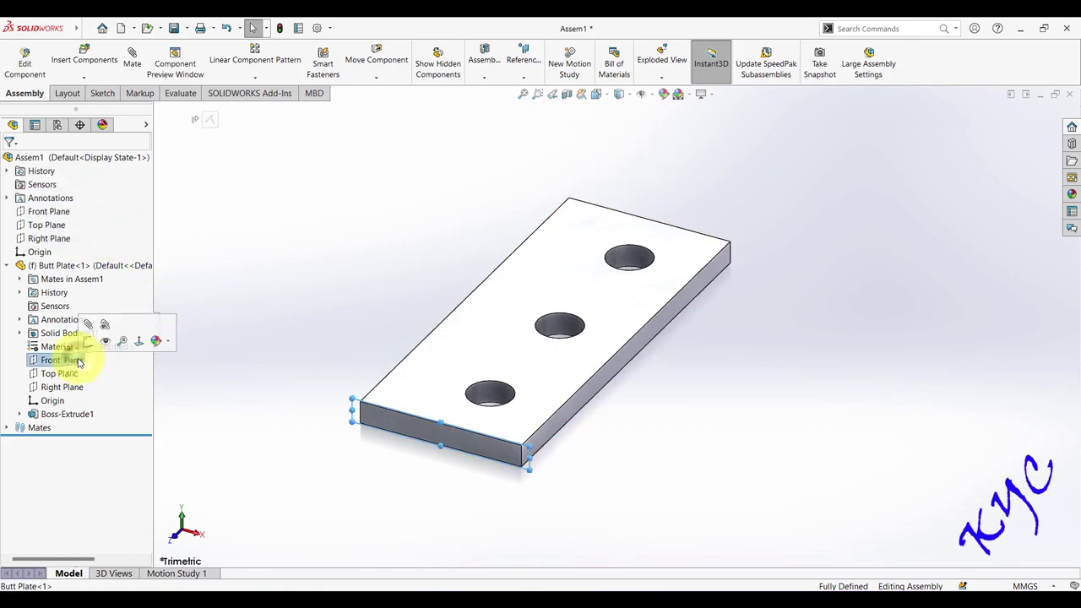
pyautogui.click(667, 490)
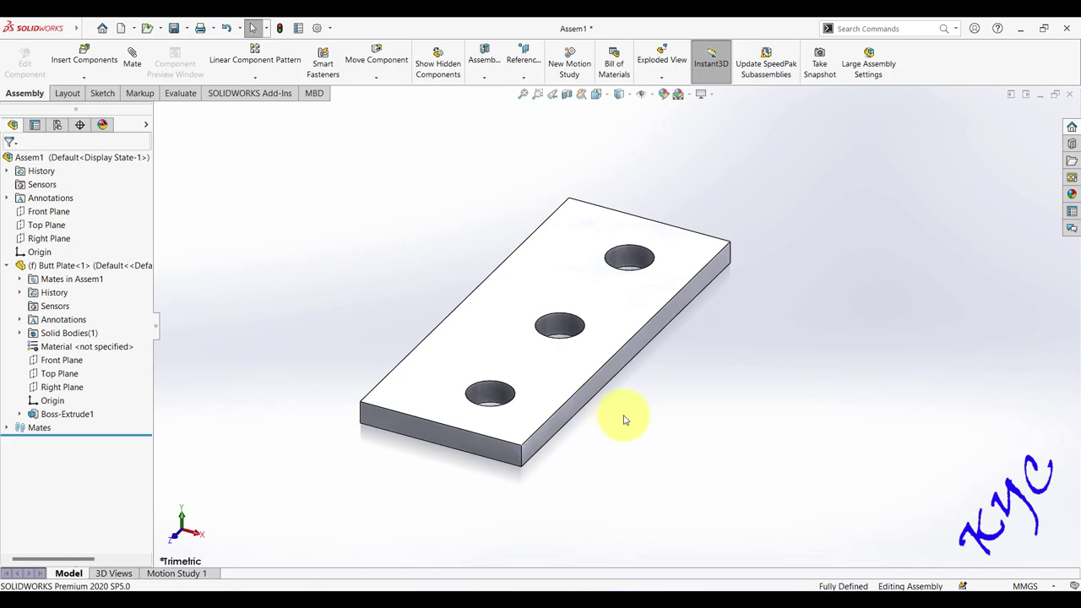
pyautogui.click(683, 406)
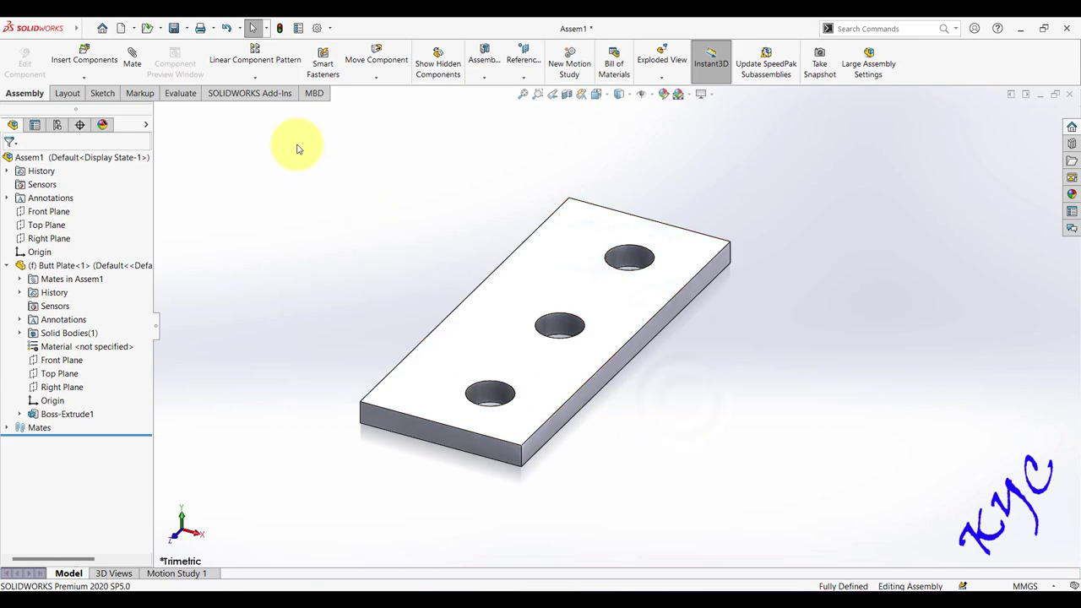
# - Mirror Butt Plate-1 about its long side face to create MirrorComponent1, a second plate alongside
pyautogui.click(259, 79)
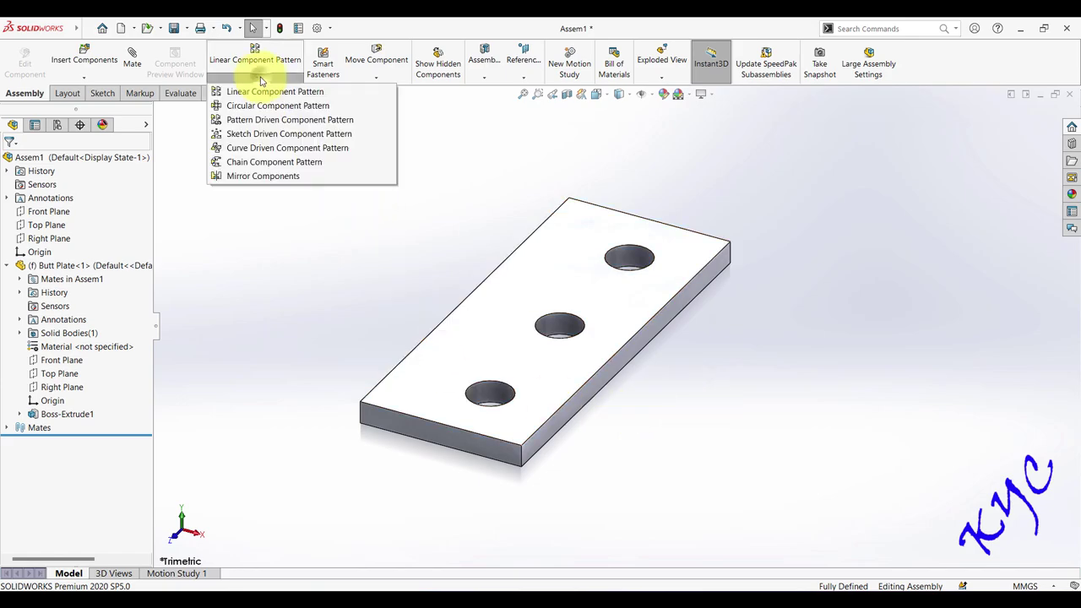
pyautogui.click(253, 174)
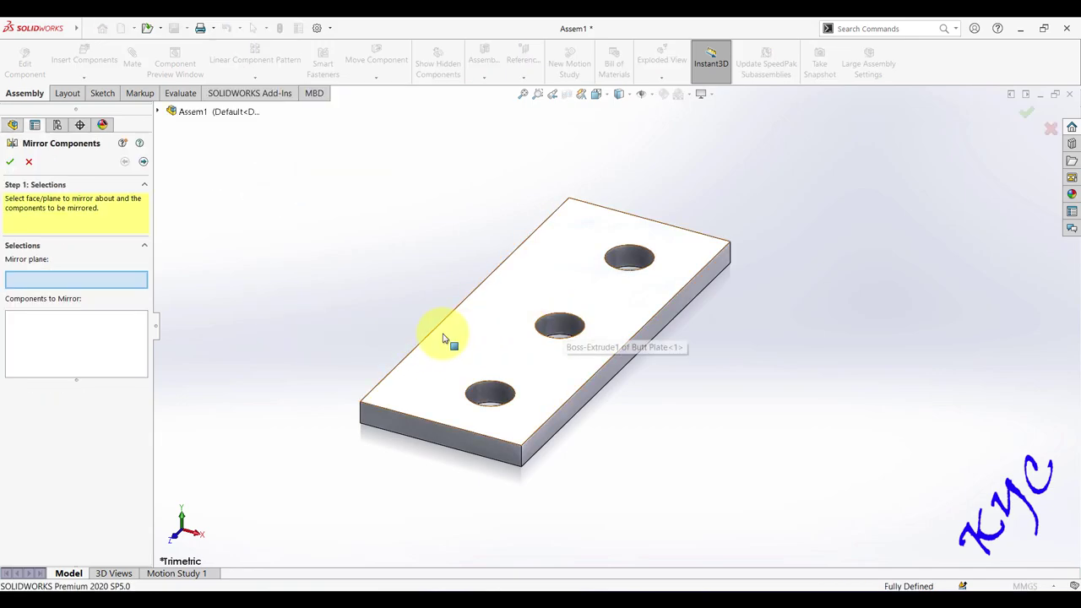
pyautogui.click(571, 412)
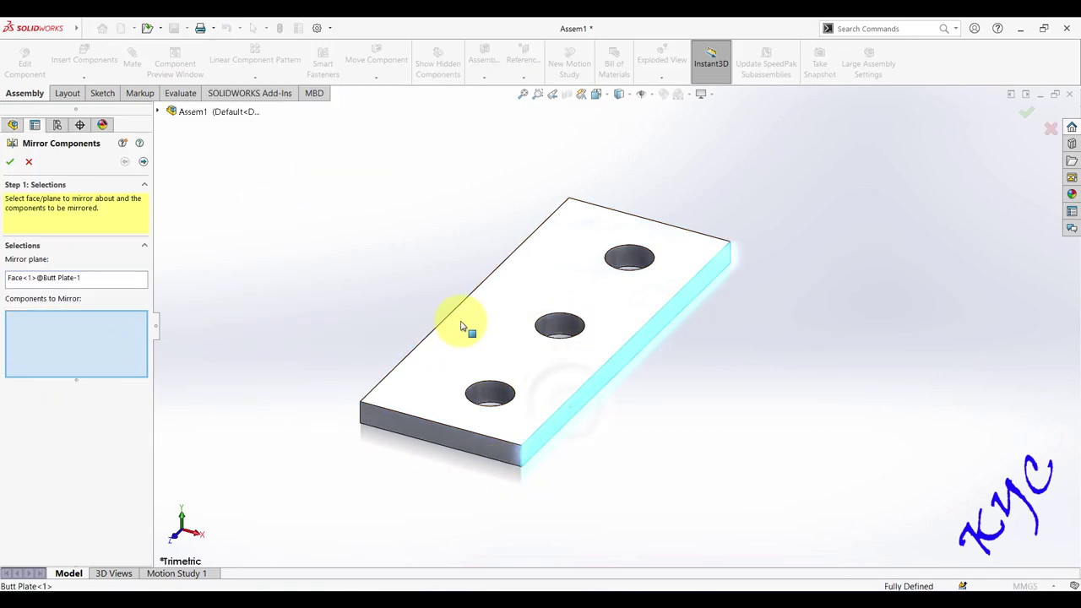
pyautogui.click(502, 306)
pyautogui.click(10, 161)
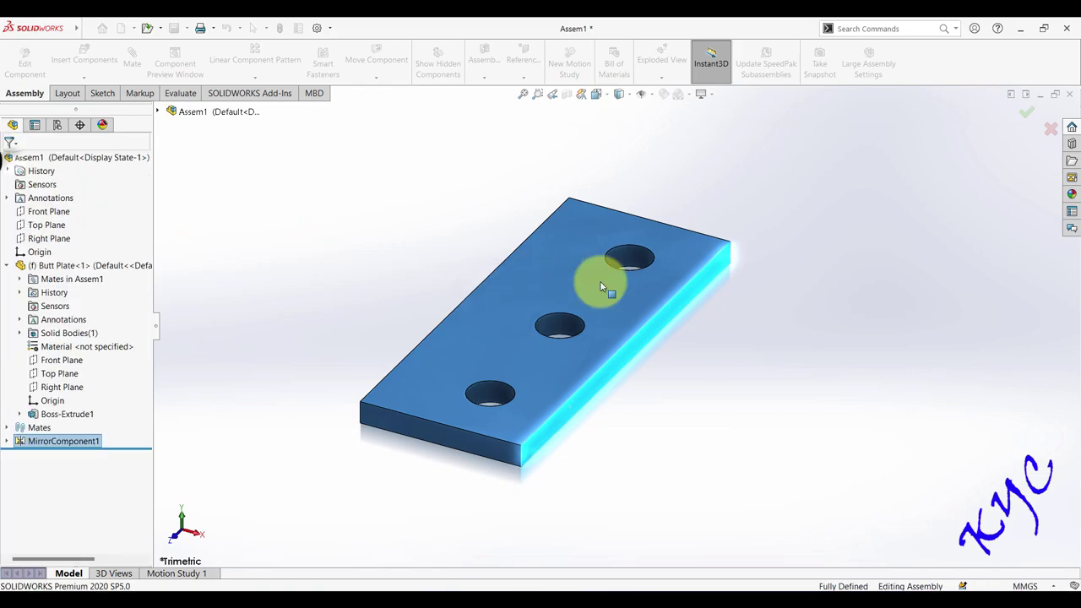
pyautogui.moveTo(771, 188); pyautogui.dragTo(752, 218, button='middle')
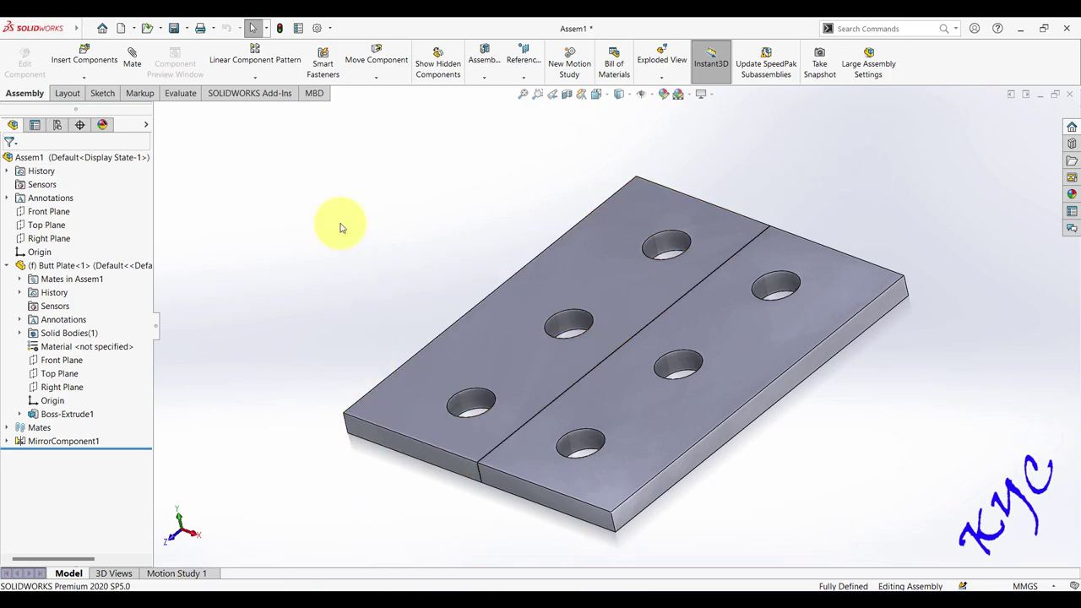
# - Insert Cover Plate.SLDPRT and drop it above the butt plates
pyautogui.click(84, 54)
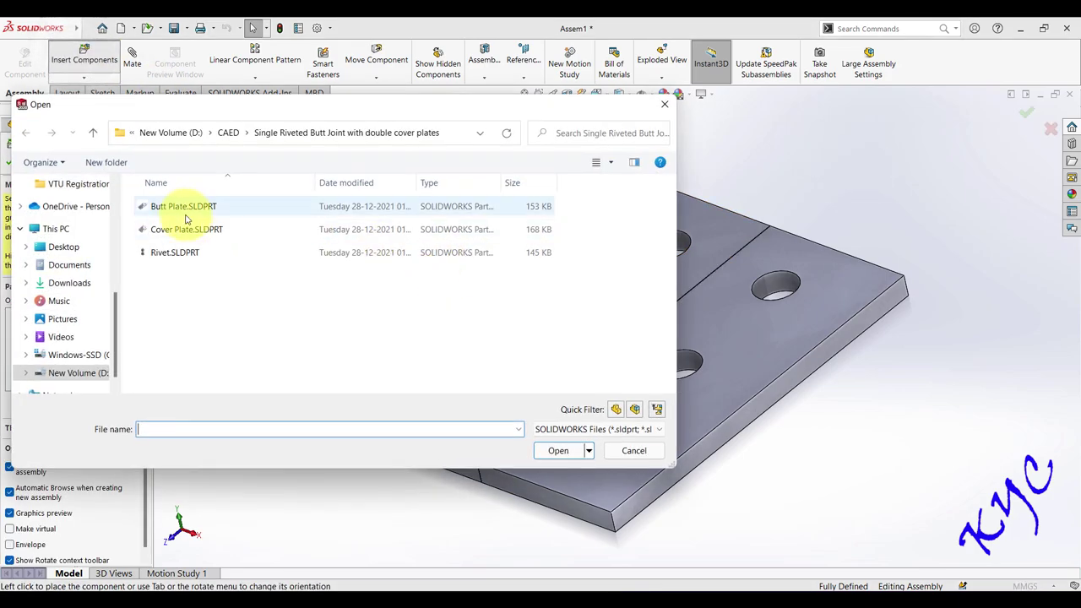
pyautogui.doubleClick(252, 226)
pyautogui.click(459, 212)
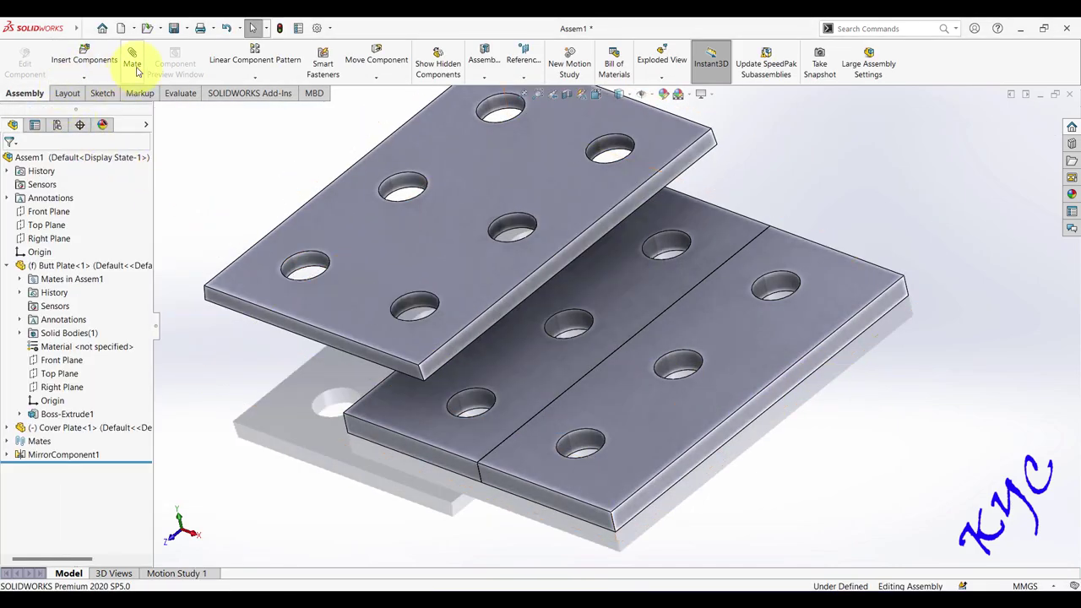
# - Add two concentric mates aligning cover plate holes with holes in each butt plate
pyautogui.click(134, 66)
pyautogui.click(415, 304)
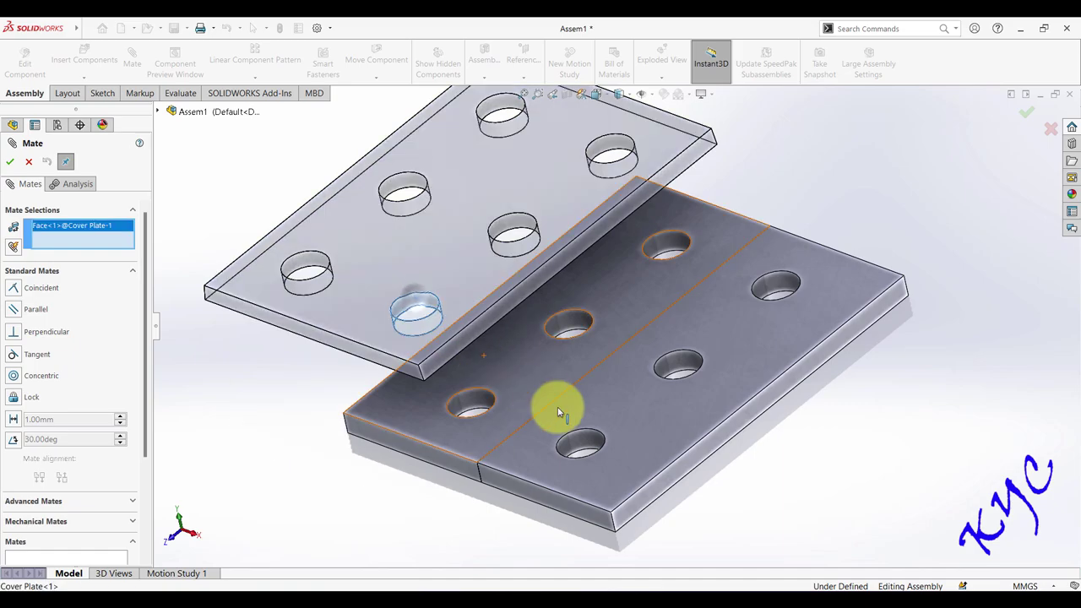
pyautogui.click(579, 440)
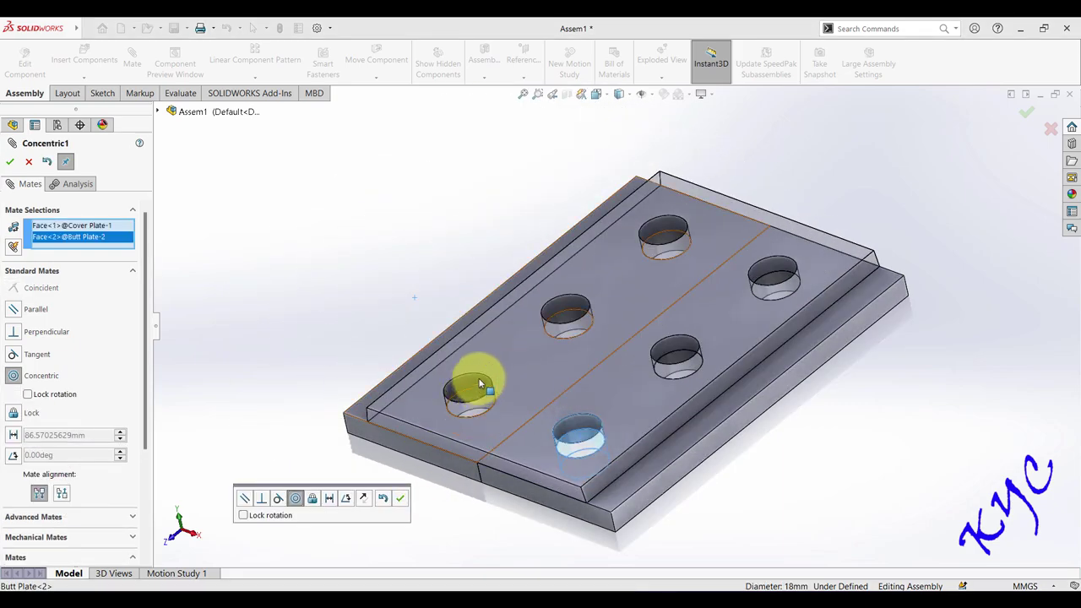
pyautogui.click(9, 161)
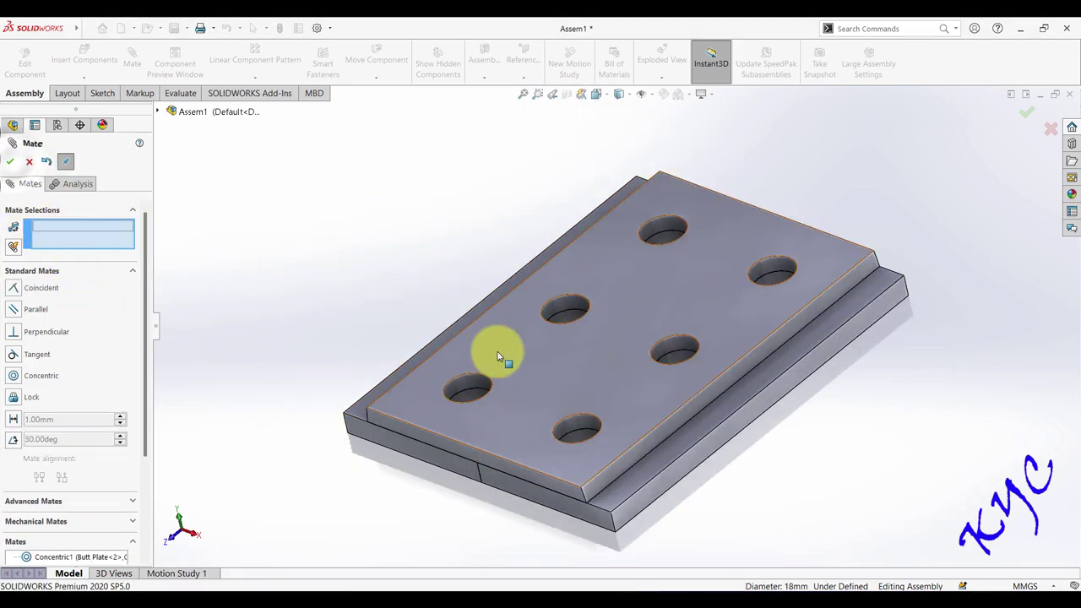
pyautogui.moveTo(496, 353); pyautogui.dragTo(438, 238)
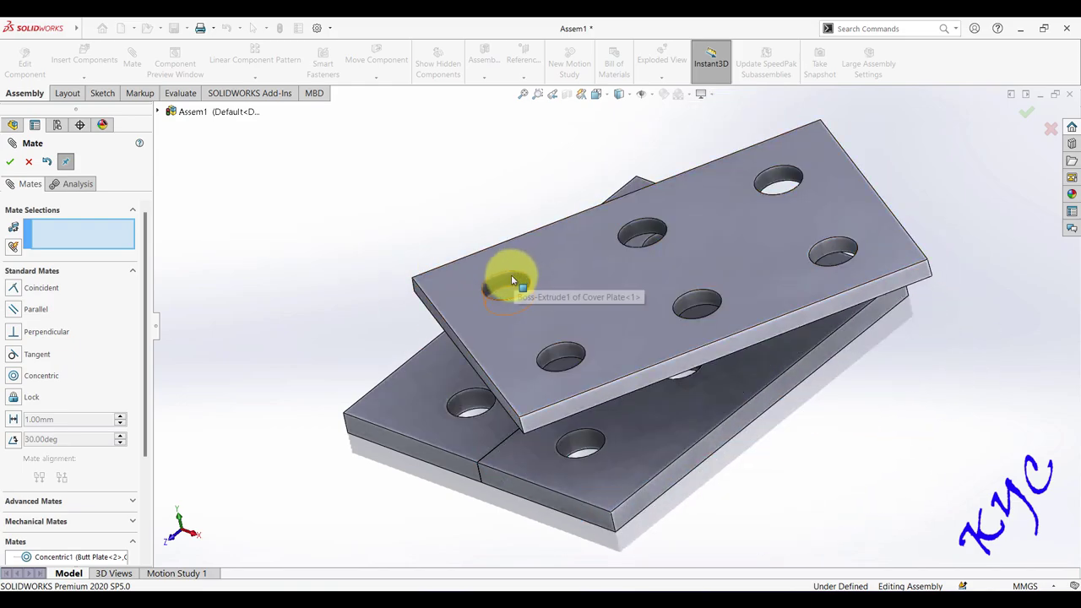
pyautogui.click(510, 279)
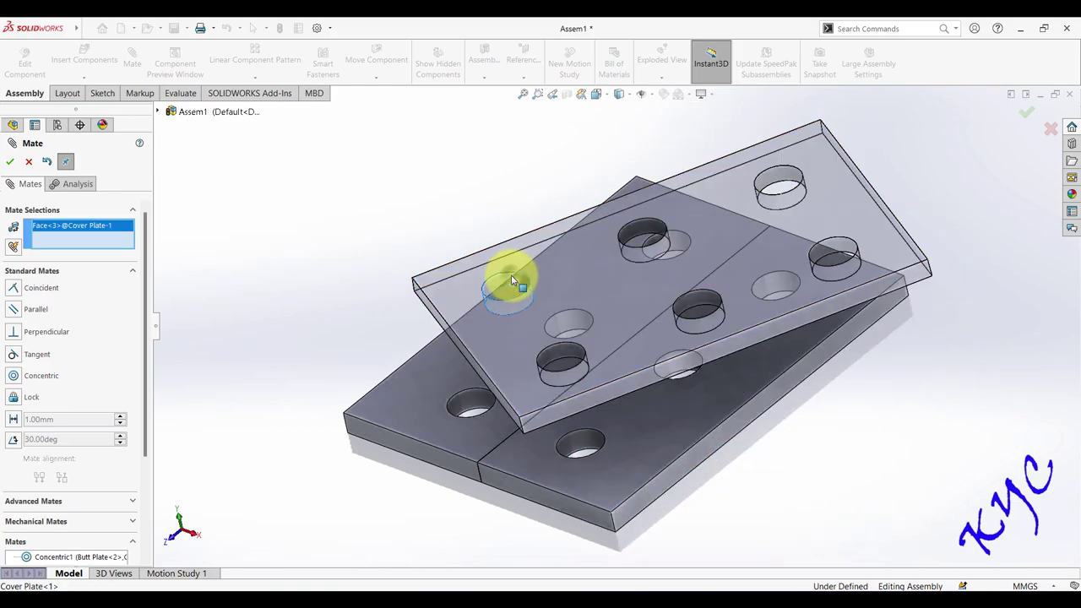
pyautogui.click(467, 407)
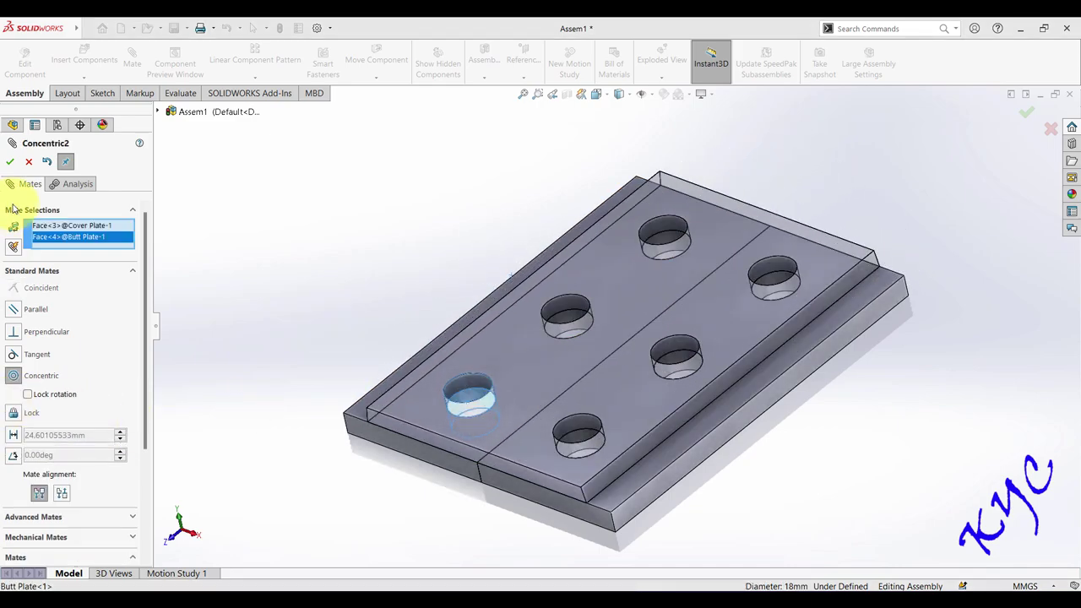
pyautogui.click(10, 161)
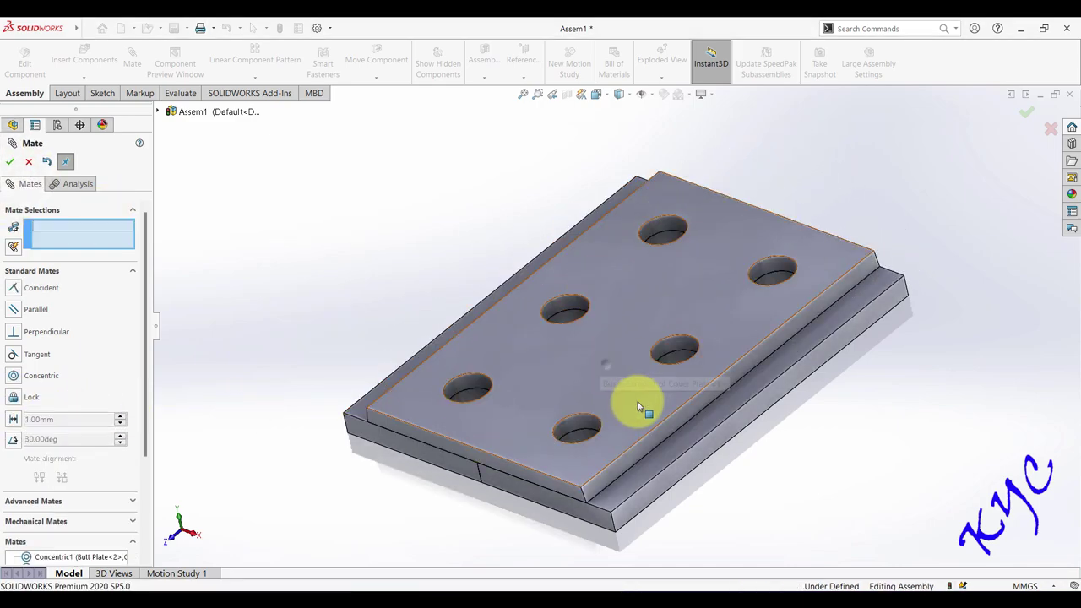
# - Add a coincident mate seating the cover plate's flat face on the butt plate face
pyautogui.moveTo(639, 403)
pyautogui.mouseDown()
pyautogui.moveTo(541, 351)
pyautogui.moveTo(566, 341)
pyautogui.moveTo(642, 397)
pyautogui.mouseUp()
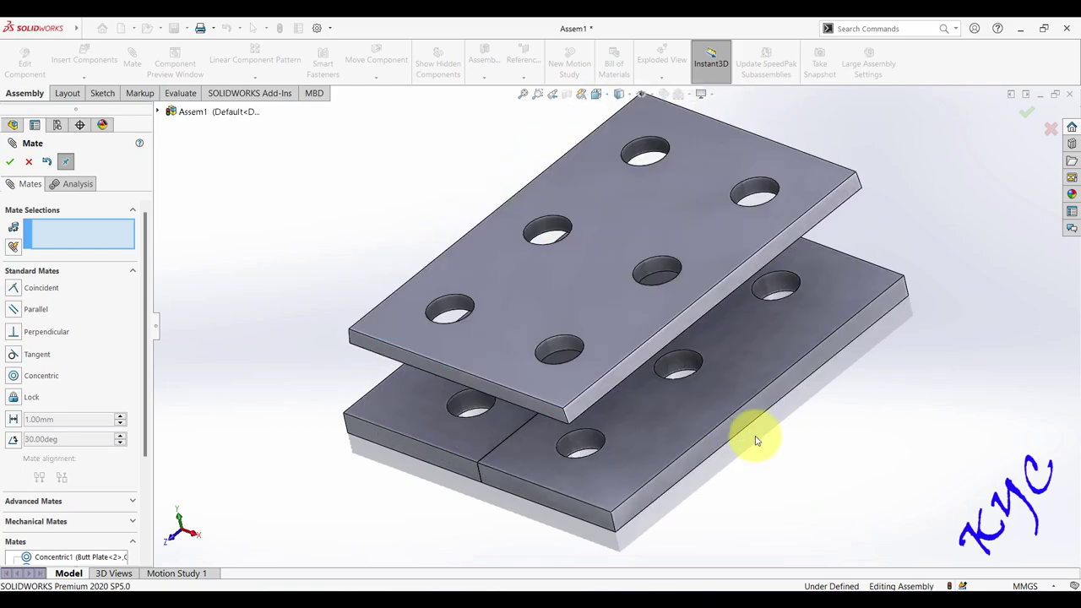
pyautogui.click(678, 409)
pyautogui.moveTo(767, 458); pyautogui.dragTo(720, 283, button='middle')
pyautogui.click(720, 283)
pyautogui.moveTo(543, 198); pyautogui.dragTo(257, 260, button='middle')
pyautogui.click(9, 161)
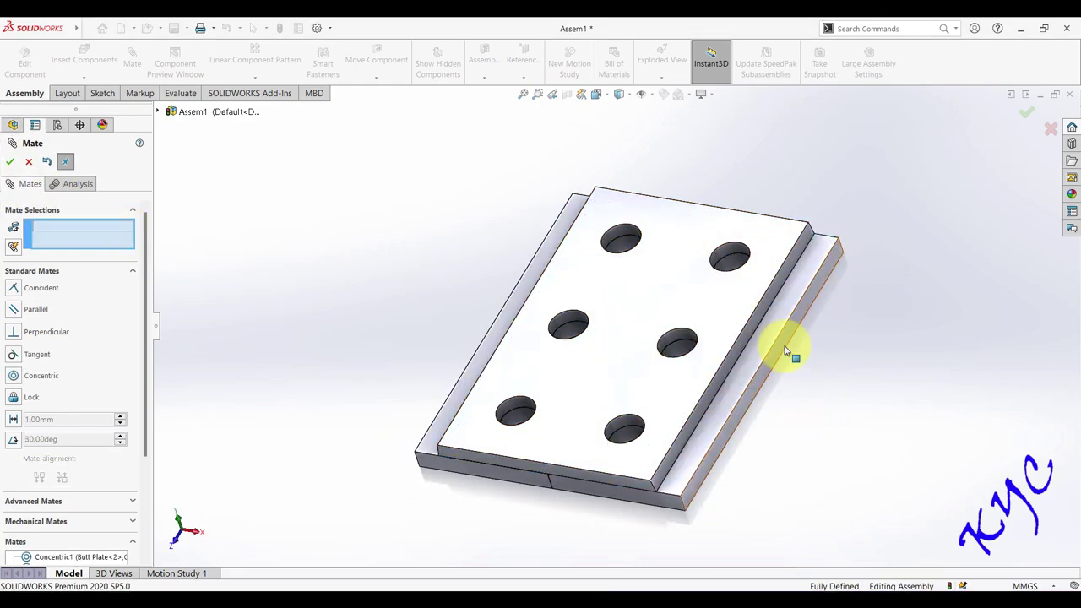
pyautogui.moveTo(785, 350); pyautogui.dragTo(700, 369, button='middle')
pyautogui.scroll(-3, 624, 304)
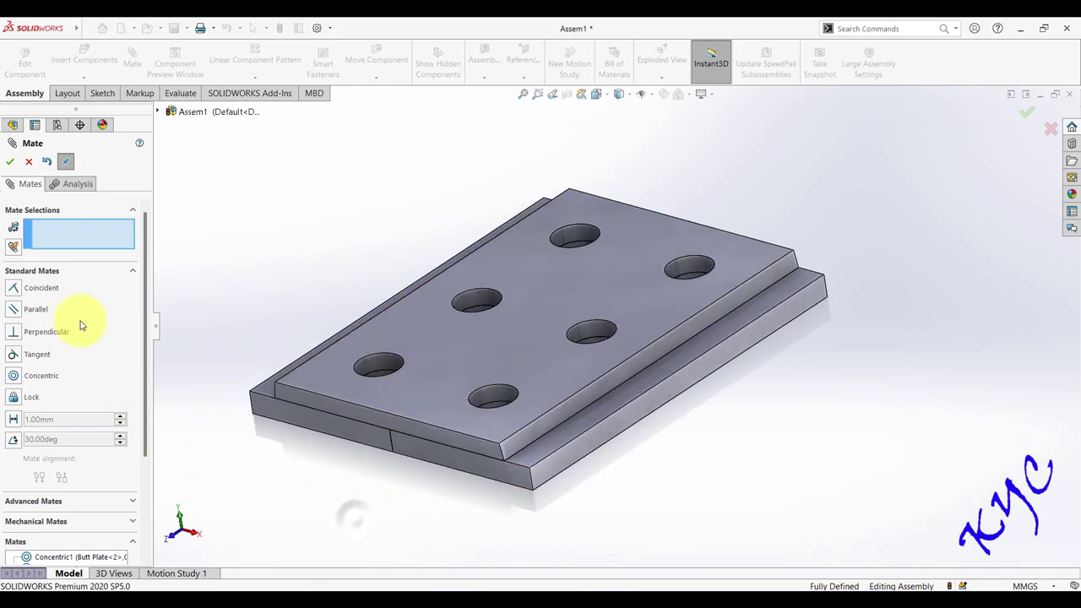
# - Finish mating and inspect where the assembly's Top Plane lies relative to the plates
pyautogui.press('Escape')
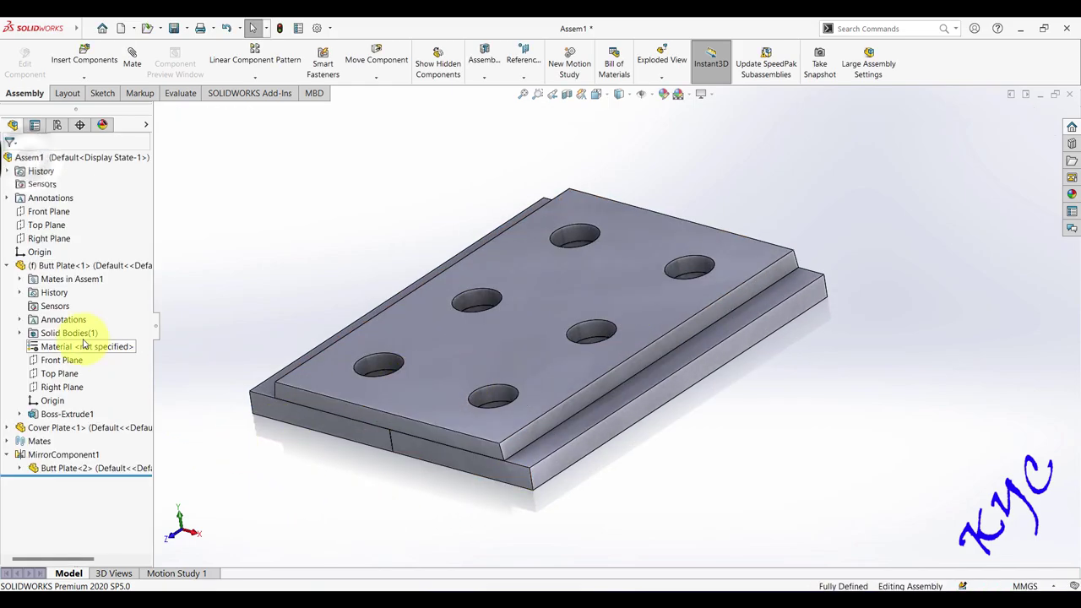
pyautogui.click(44, 226)
pyautogui.moveTo(297, 501); pyautogui.dragTo(284, 478, button='middle')
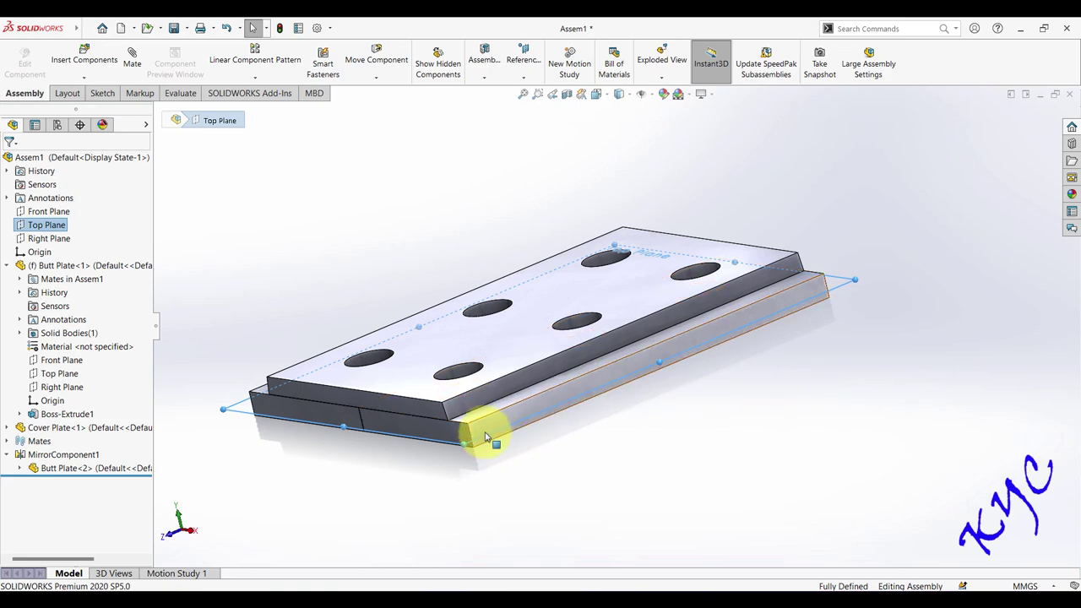
pyautogui.moveTo(602, 475); pyautogui.dragTo(602, 505, button='middle')
pyautogui.click(602, 504)
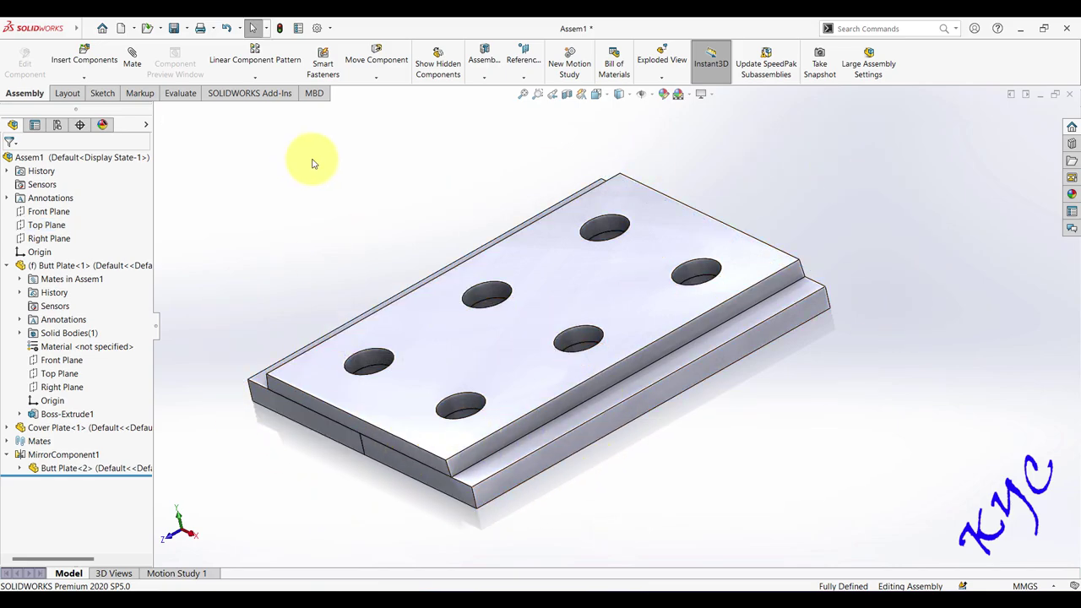
pyautogui.click(254, 77)
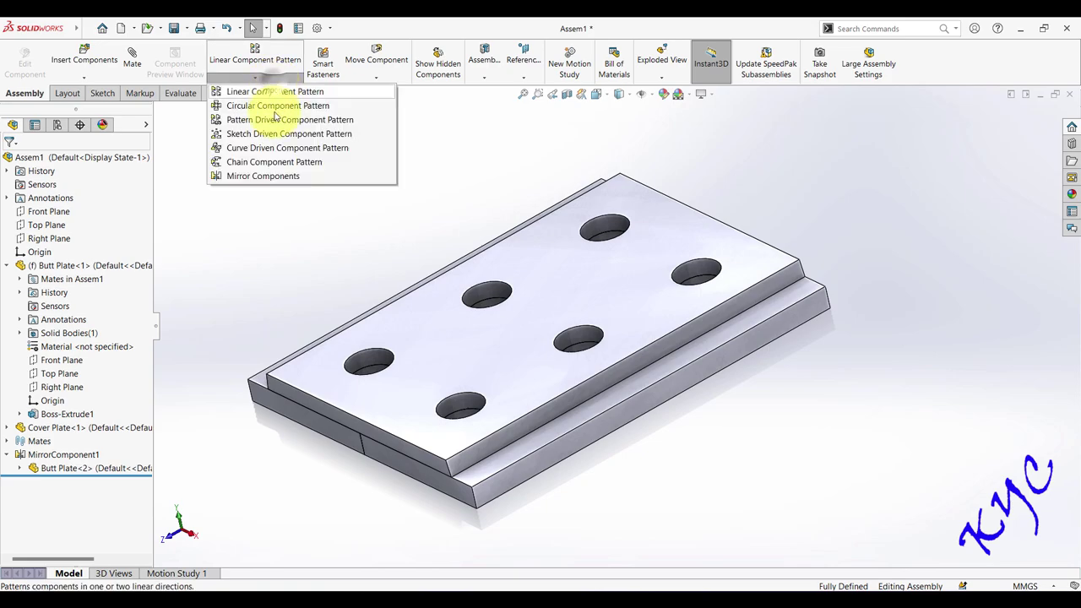
# - Mirror Cover Plate-1 about the Top Plane to add MirrorComponent2 beneath the butt plates
pyautogui.click(265, 173)
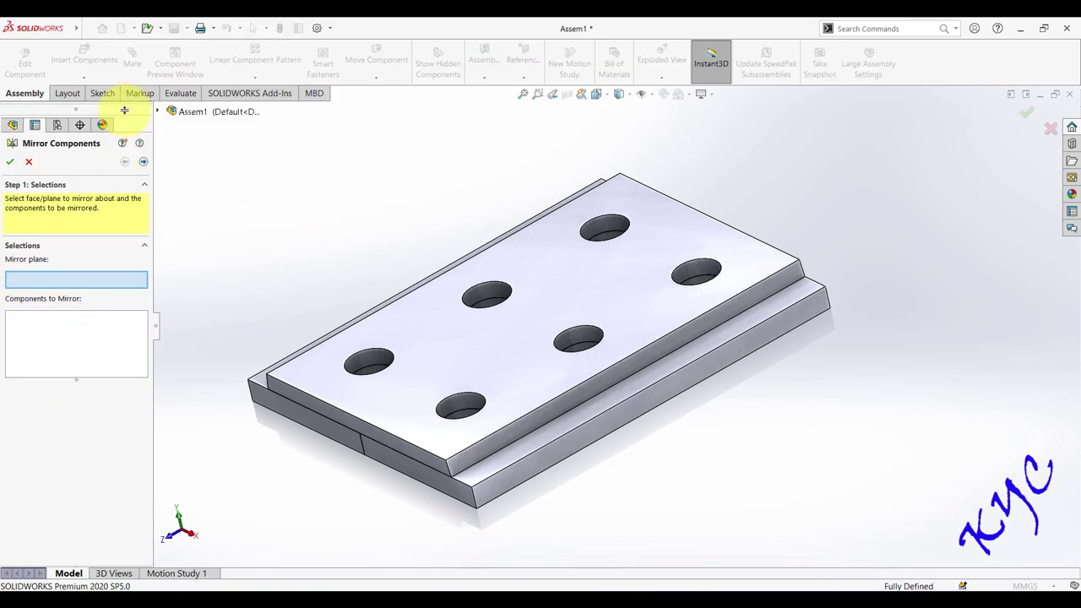
pyautogui.click(158, 111)
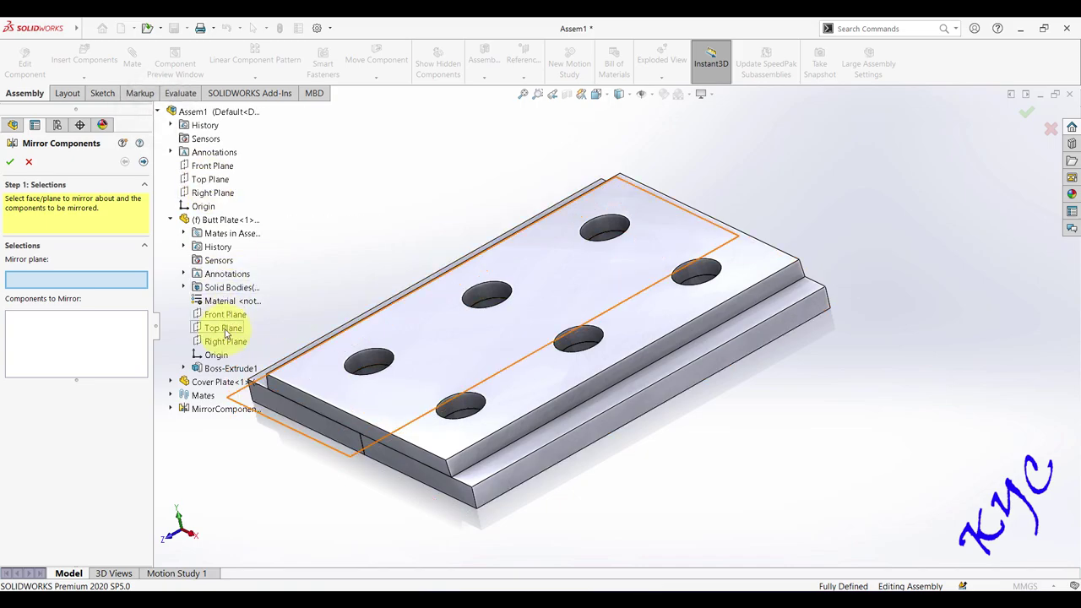
pyautogui.click(211, 179)
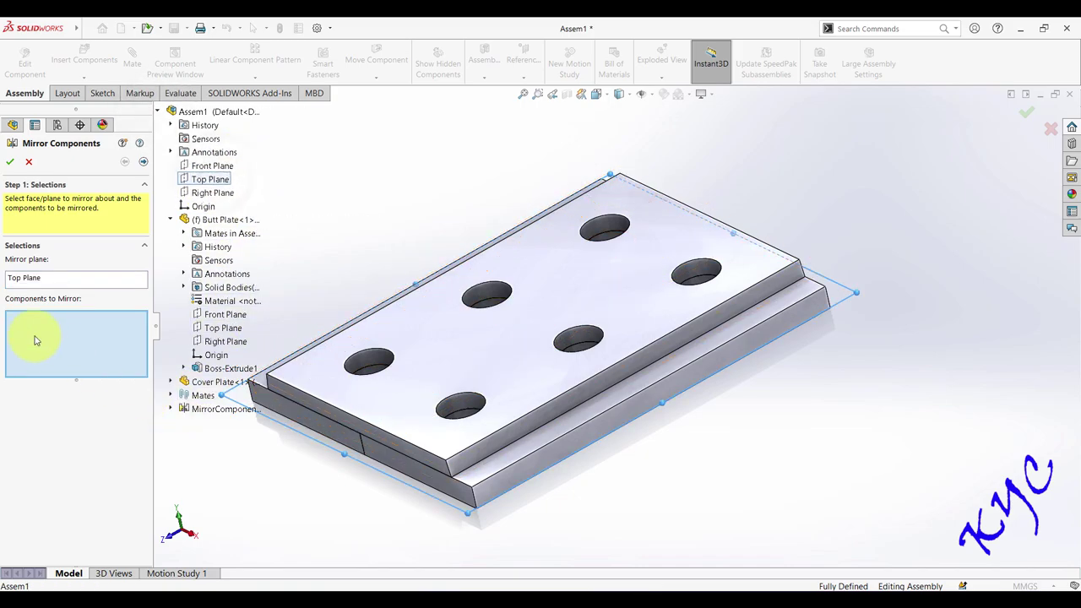
pyautogui.click(360, 406)
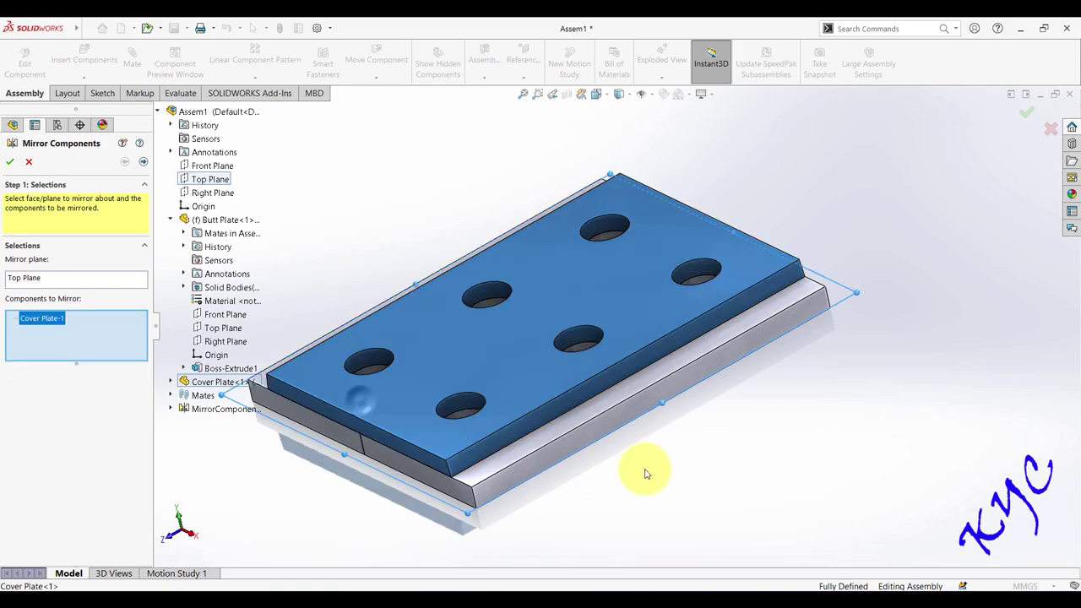
pyautogui.click(10, 161)
pyautogui.moveTo(729, 449); pyautogui.dragTo(707, 473, button='middle')
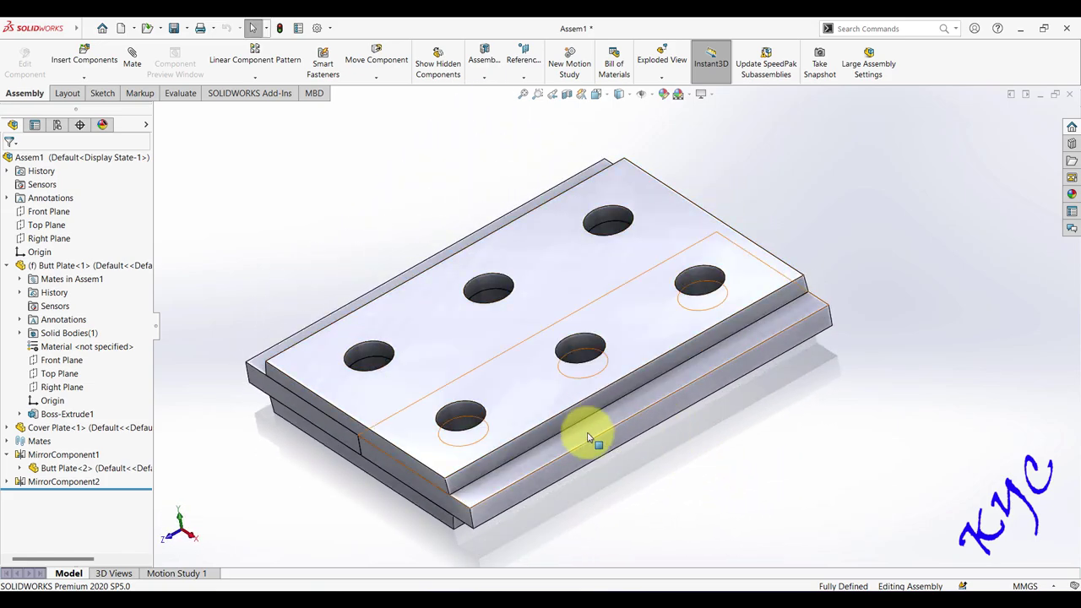
# - Insert Rivet.SLDPRT into the assembly and place it beside the plates
pyautogui.click(56, 51)
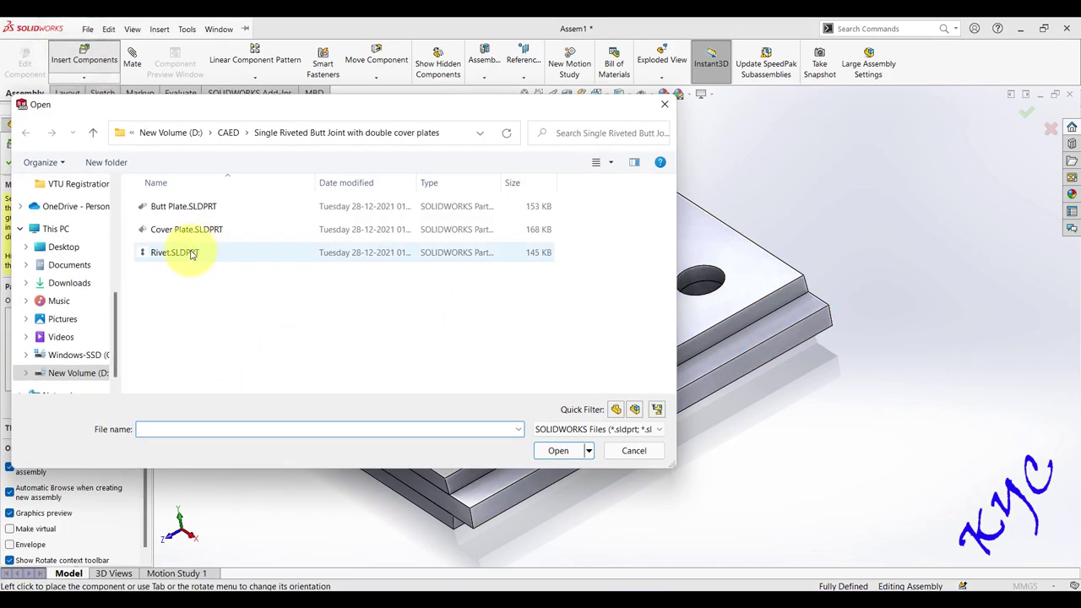
pyautogui.click(193, 255)
pyautogui.click(558, 450)
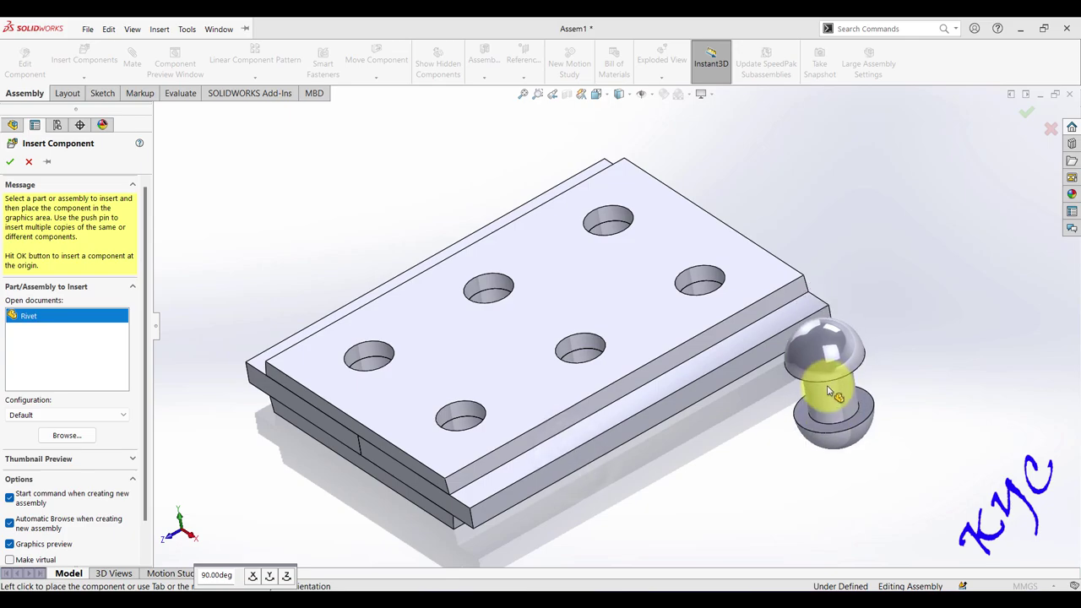
pyautogui.click(829, 392)
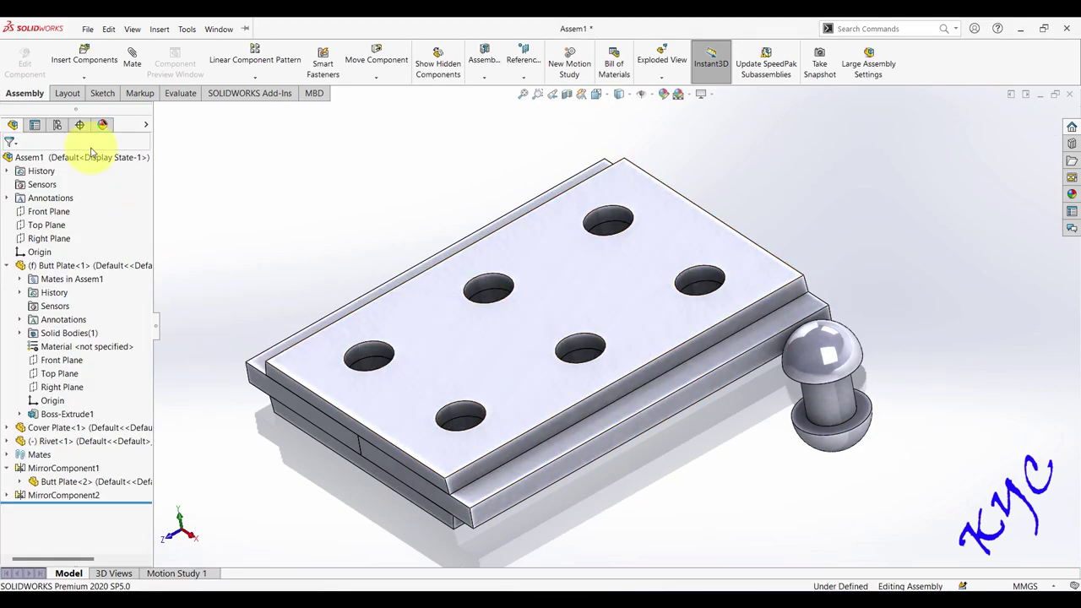
# - Align the rivet shank with a plate hole and mate its head underside coincident to the cover plate's top face
pyautogui.click(853, 400)
pyautogui.click(467, 407)
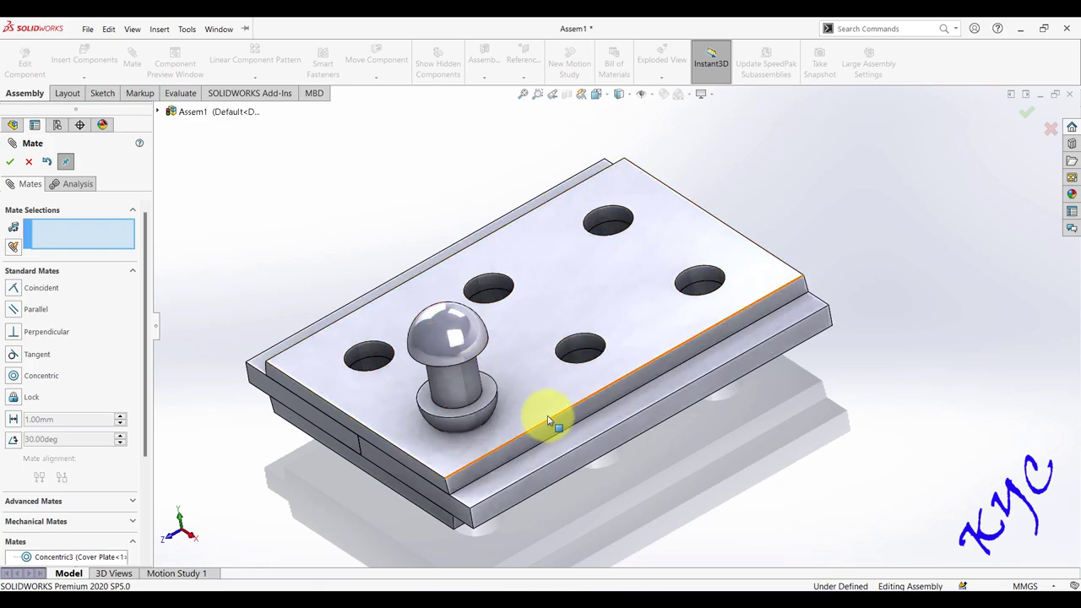
pyautogui.moveTo(547, 420); pyautogui.dragTo(432, 229, button='middle')
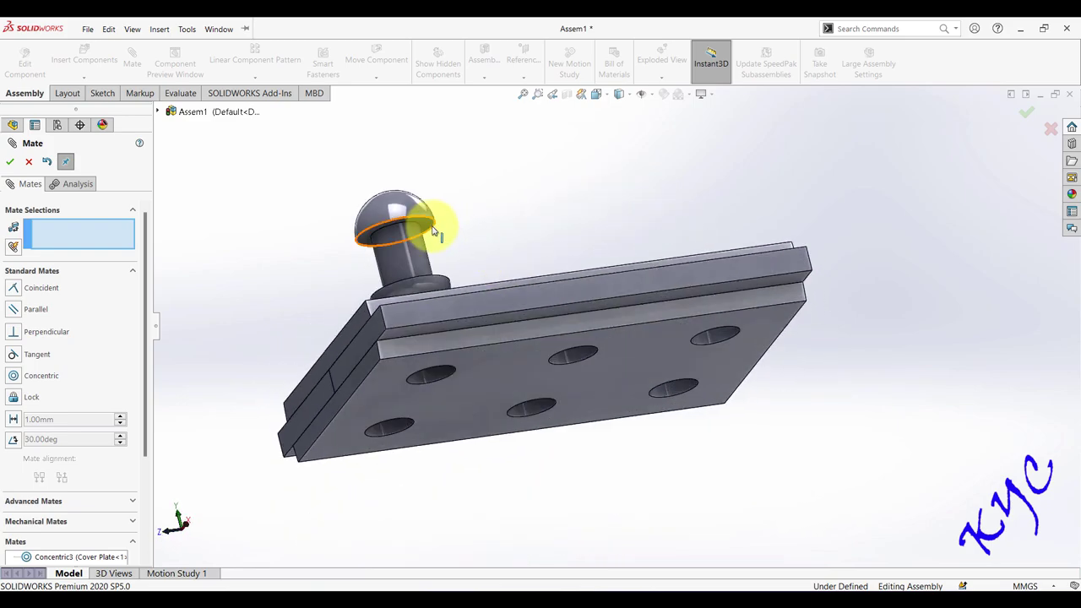
pyautogui.click(431, 230)
pyautogui.moveTo(499, 217); pyautogui.dragTo(569, 427, button='middle')
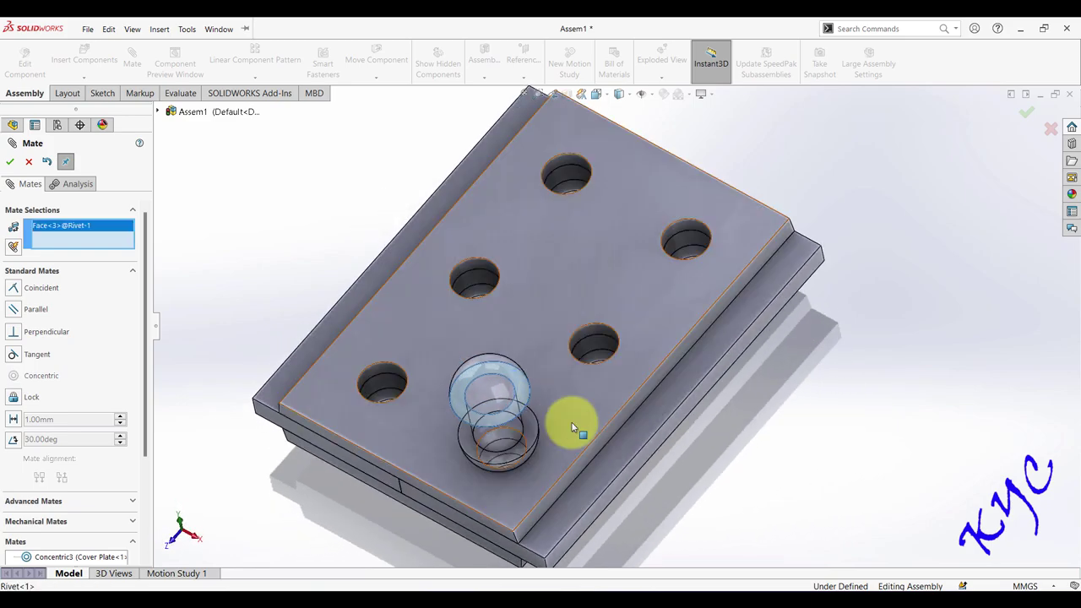
pyautogui.click(569, 427)
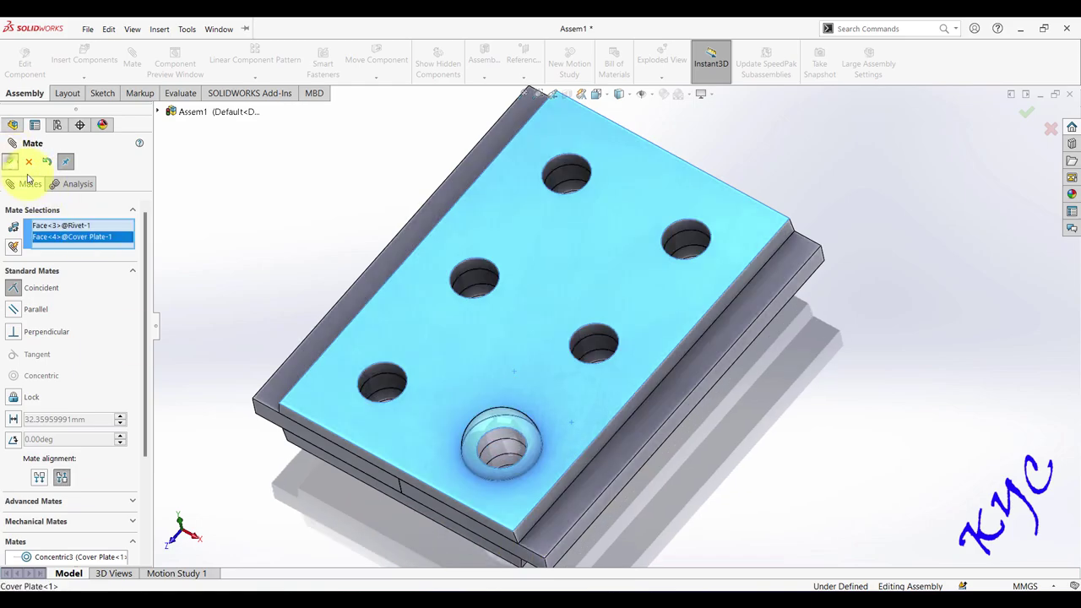
pyautogui.click(10, 162)
# - Check the rivet's seating from side and top views, then finish the mate
pyautogui.moveTo(840, 433); pyautogui.dragTo(815, 352, button='middle')
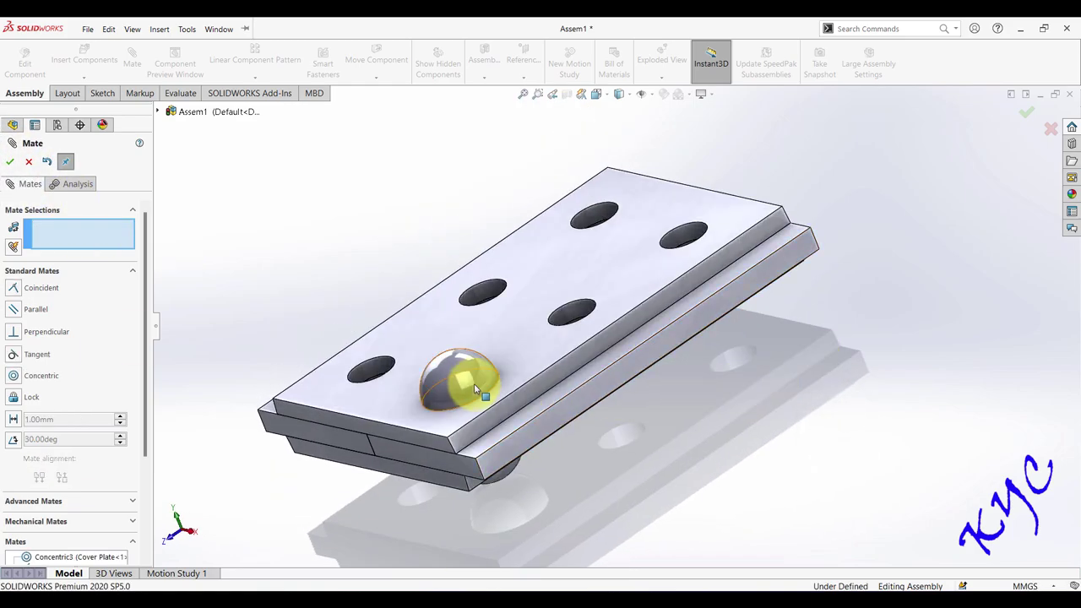
pyautogui.click(432, 407)
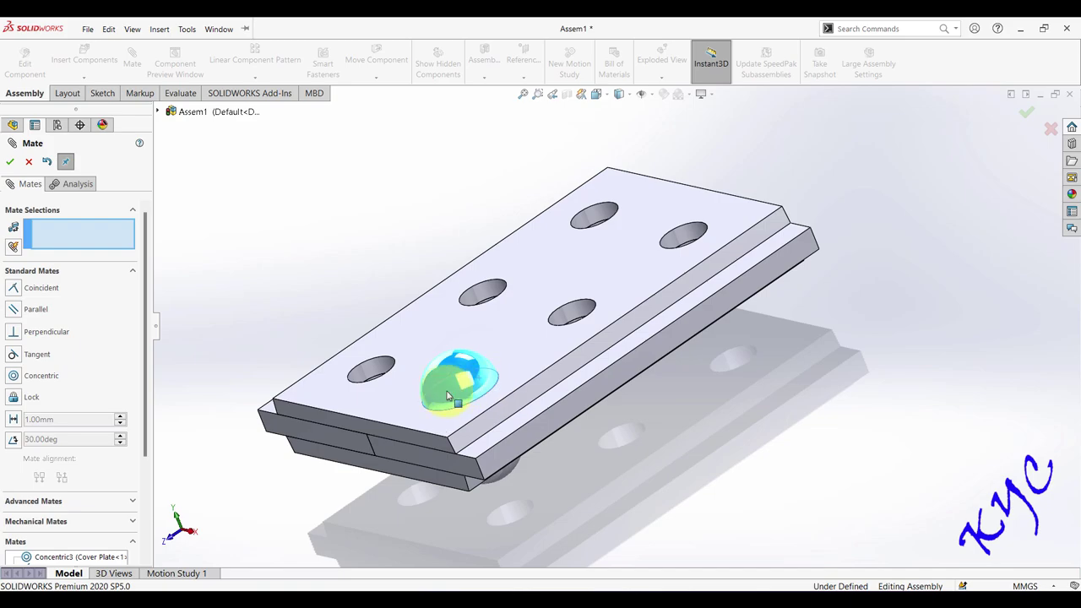
pyautogui.click(849, 453)
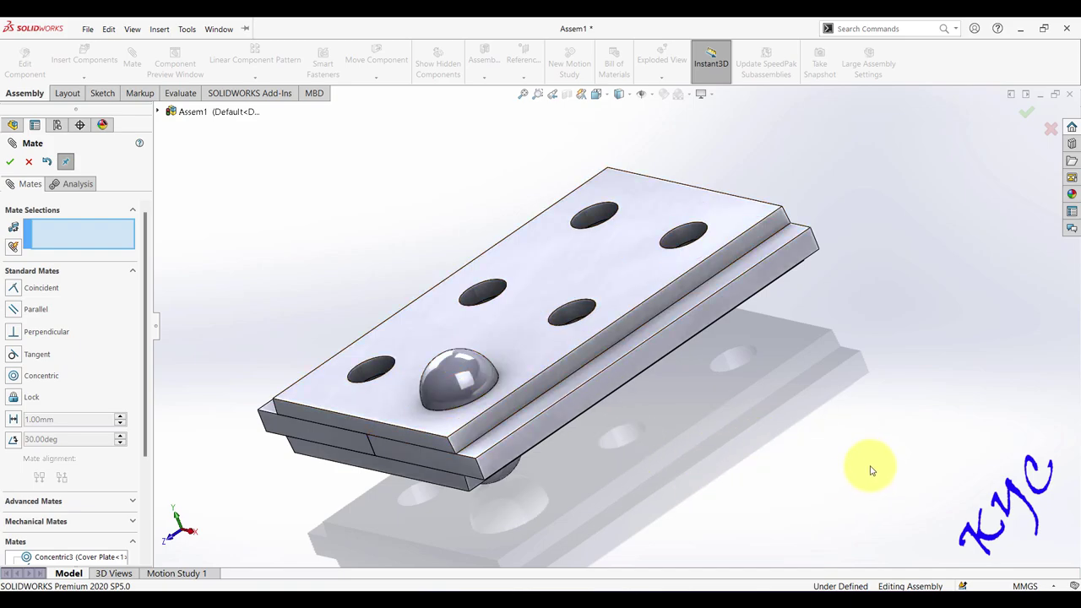
pyautogui.moveTo(873, 433); pyautogui.dragTo(897, 473, button='middle')
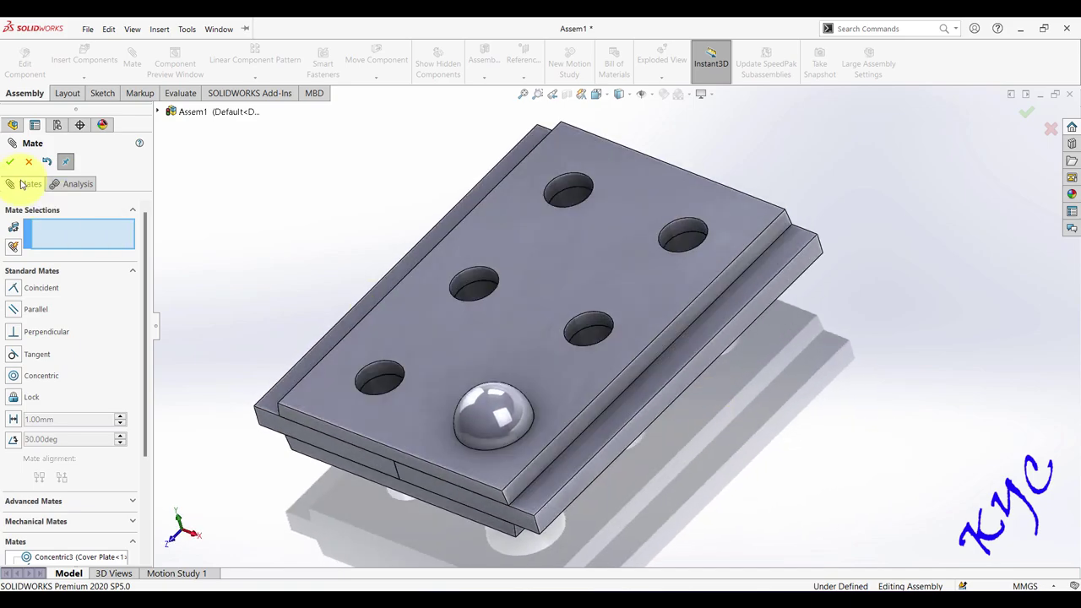
pyautogui.click(30, 162)
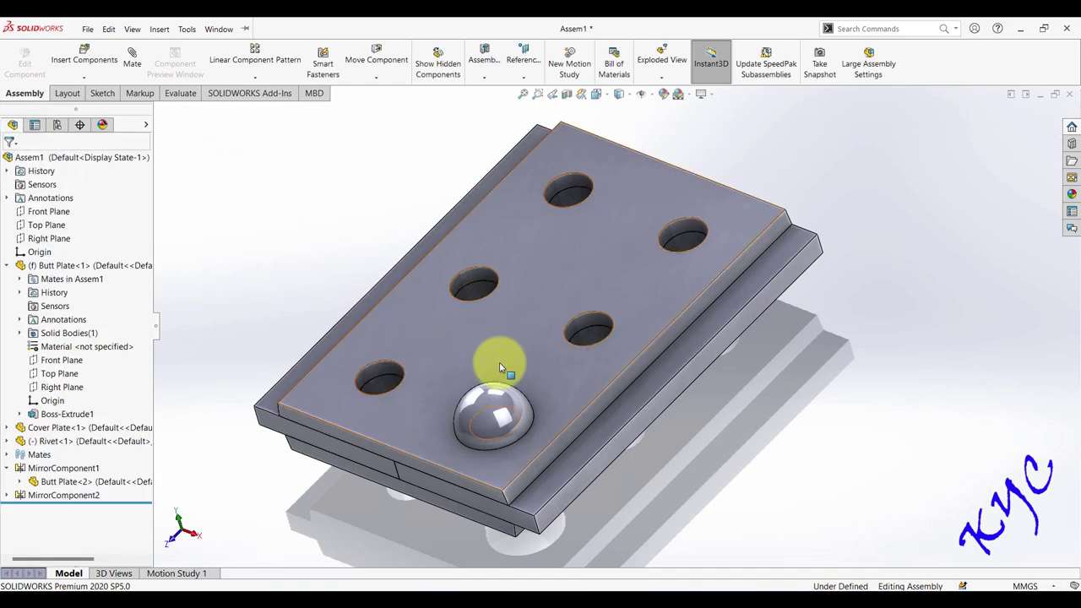
# - Set up a linear component pattern along the plate's long and front edges, 3 instances, 54 mm spacing both ways
pyautogui.click(251, 61)
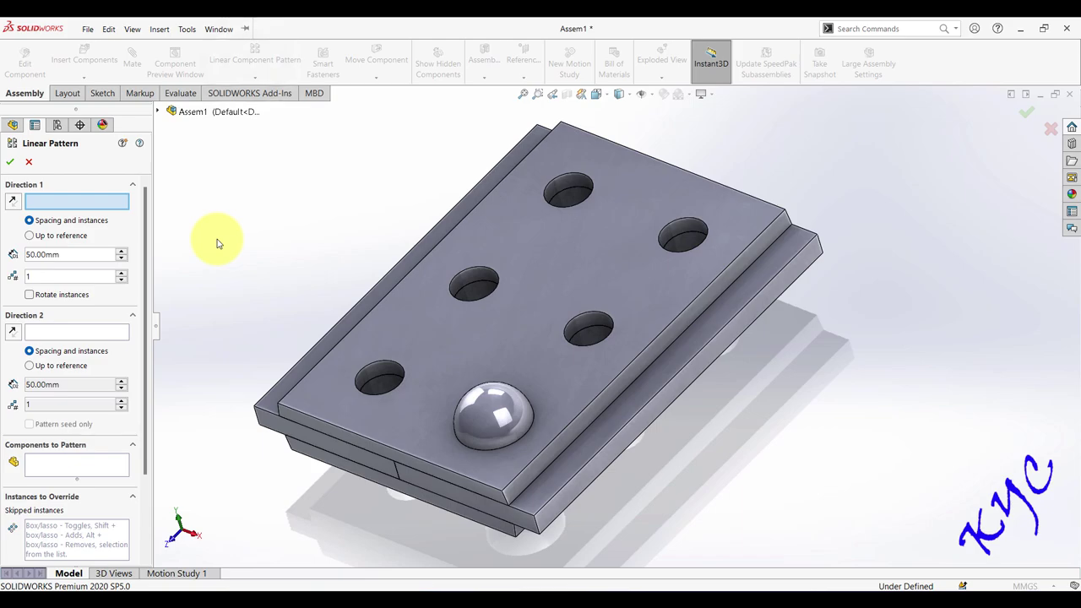
pyautogui.click(555, 502)
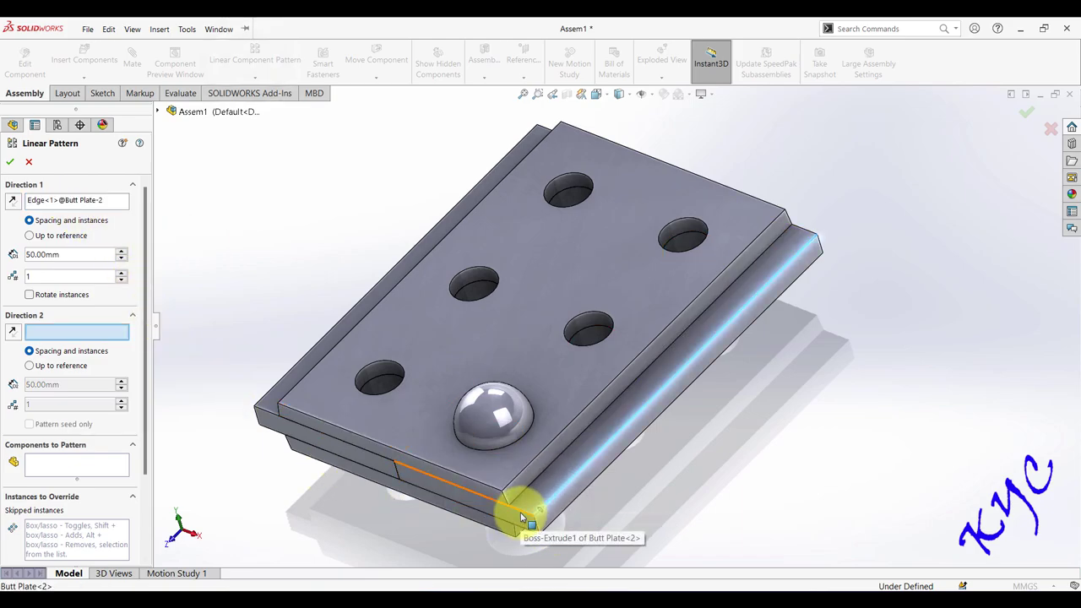
pyautogui.click(523, 517)
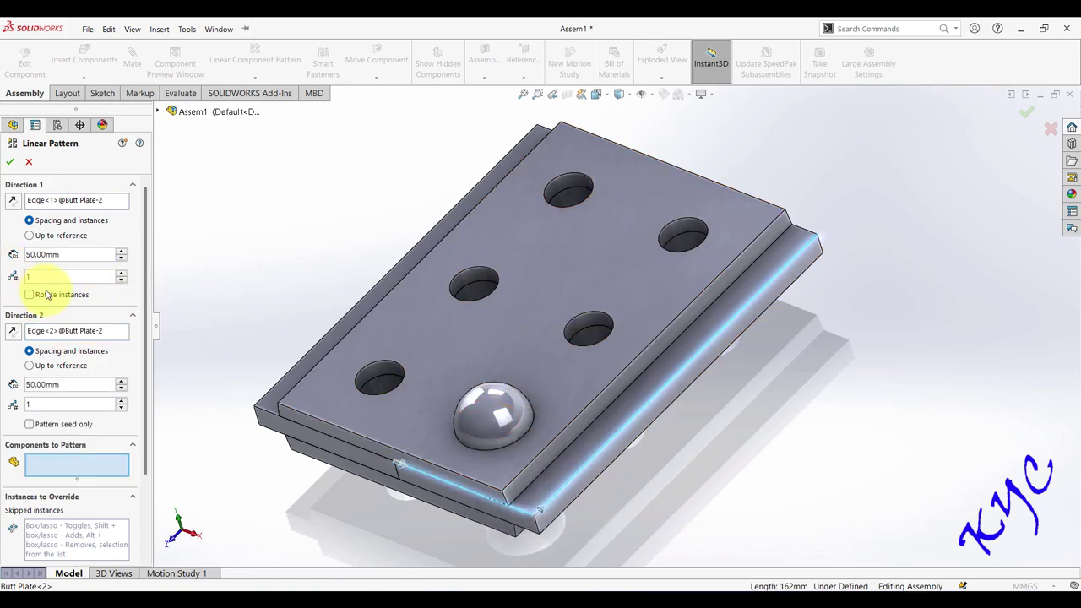
pyautogui.click(121, 272)
pyautogui.moveTo(114, 254); pyautogui.dragTo(3, 253)
pyautogui.write('54')
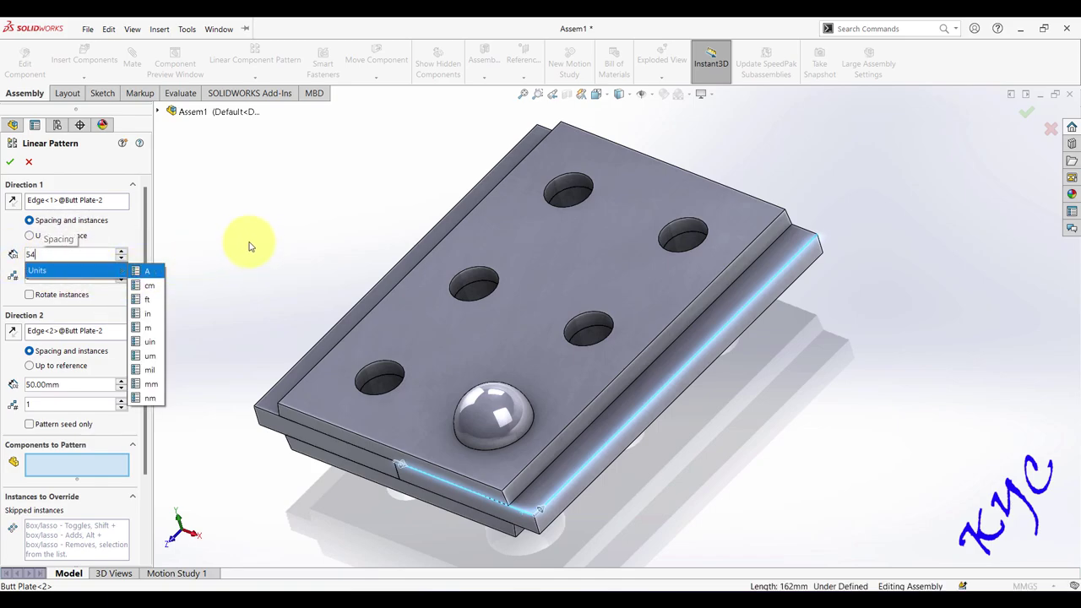
pyautogui.click(249, 241)
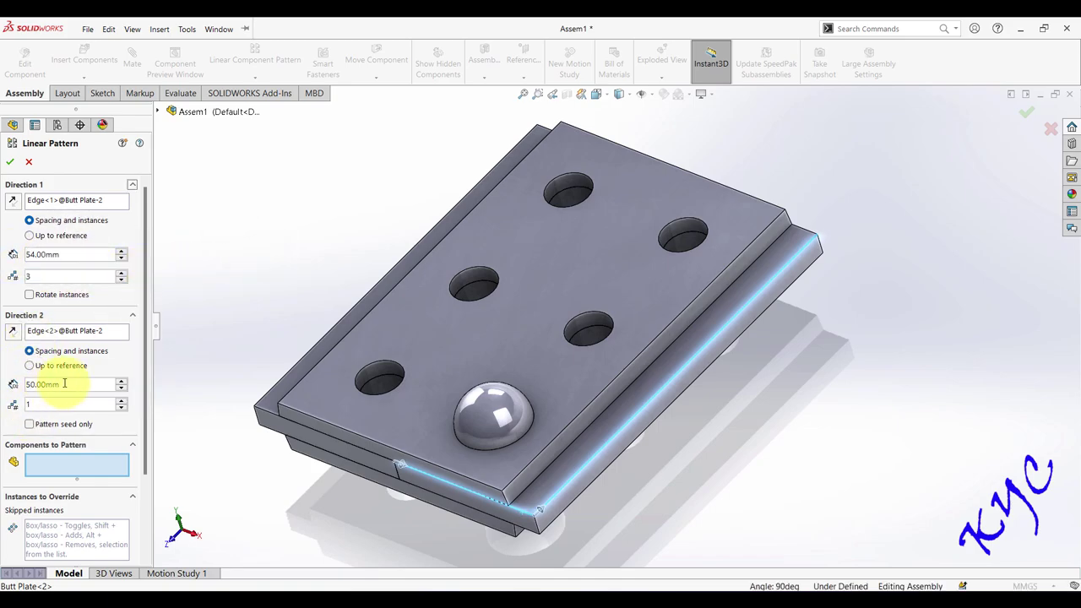
pyautogui.write('54')
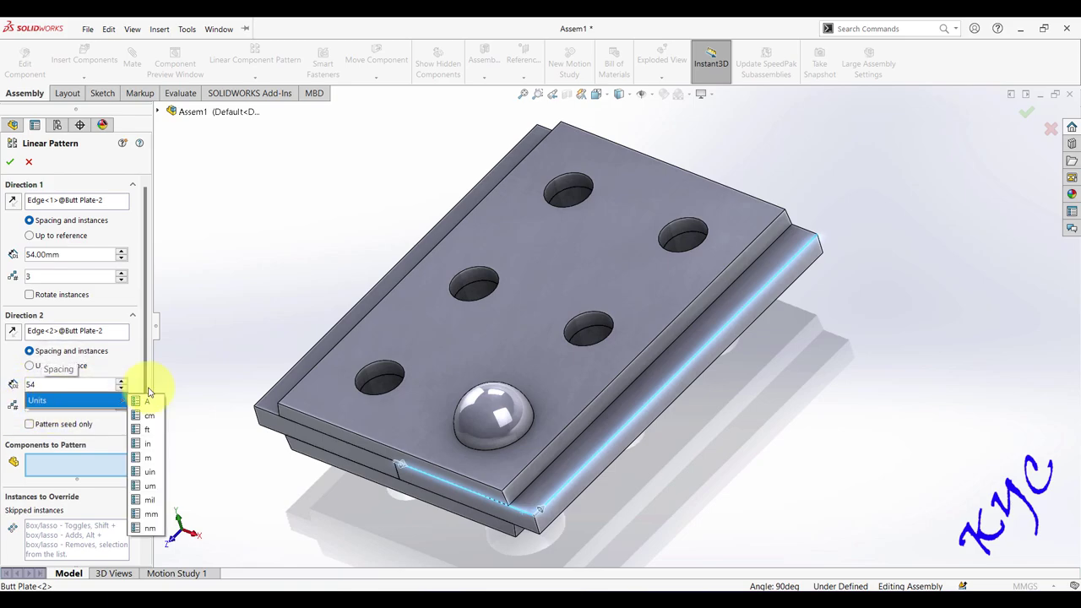
pyautogui.click(192, 369)
# - Use 2 instances in Direction 2, pattern Rivet<1>, reverse Direction 2 onto the holes and accept
pyautogui.doubleClick(38, 405)
pyautogui.write('2')
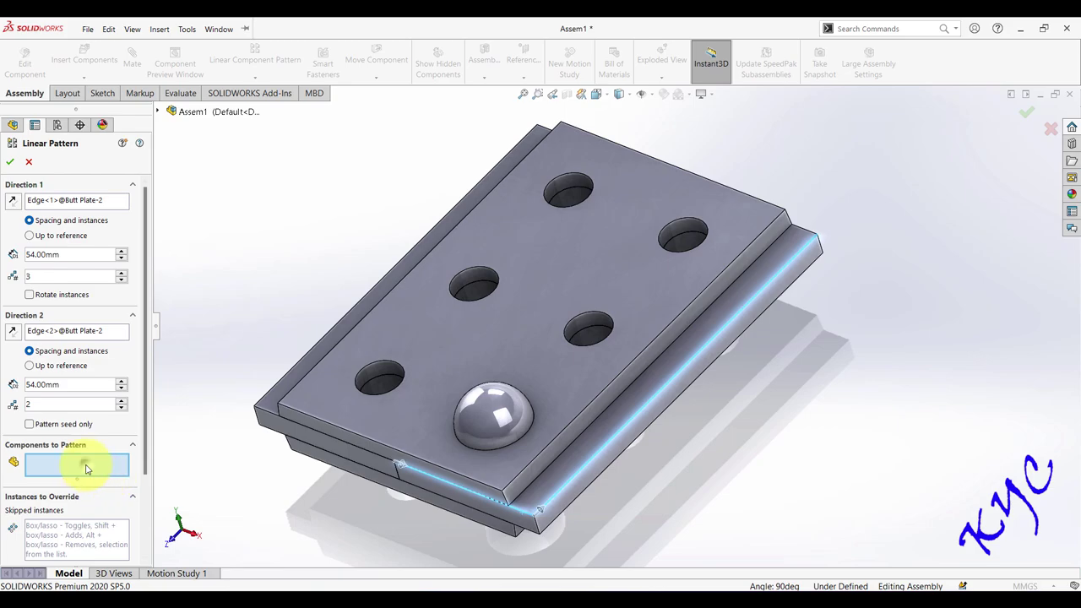
pyautogui.click(490, 418)
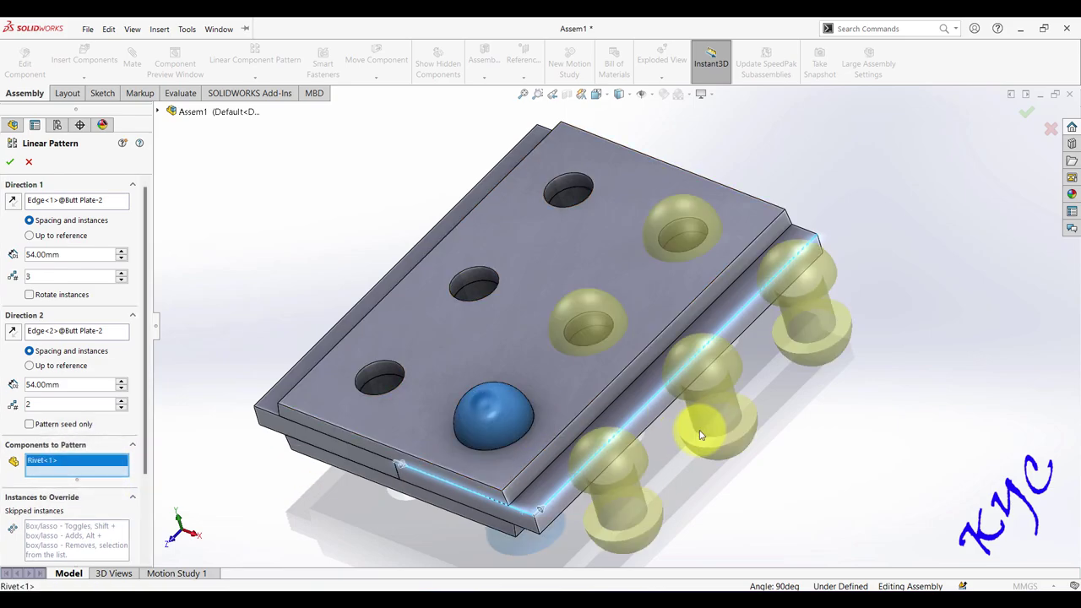
pyautogui.moveTo(482, 373); pyautogui.dragTo(841, 453, button='middle')
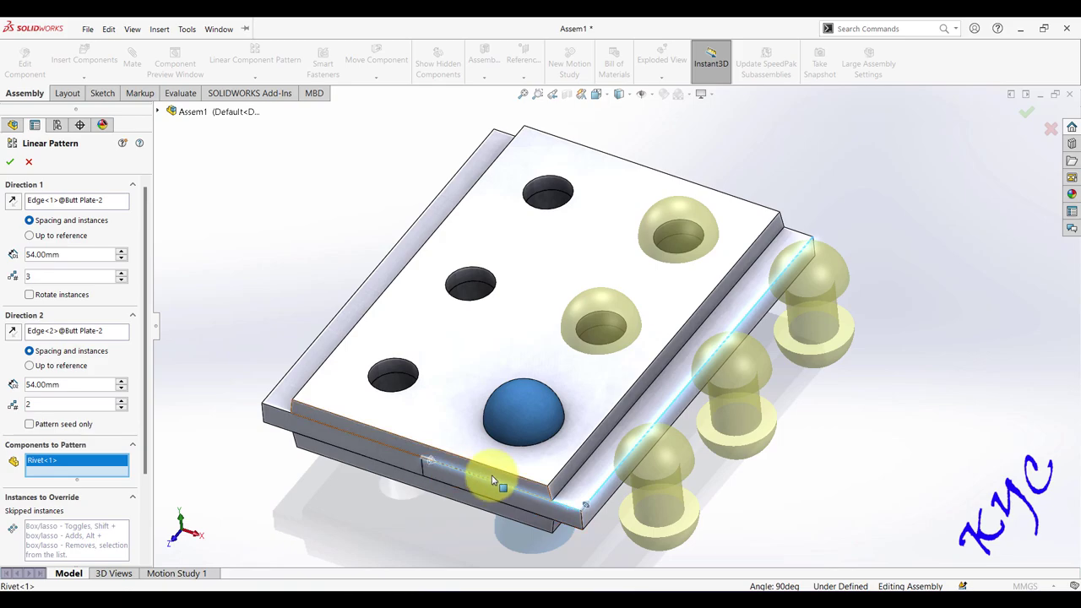
pyautogui.click(15, 330)
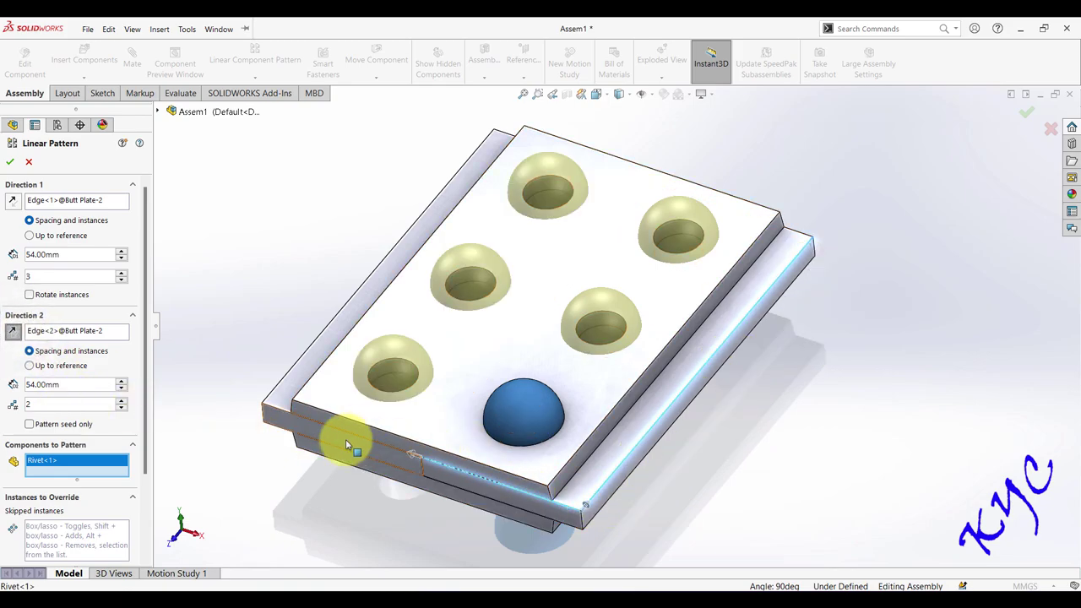
pyautogui.click(10, 163)
pyautogui.moveTo(836, 319); pyautogui.dragTo(724, 415, button='middle')
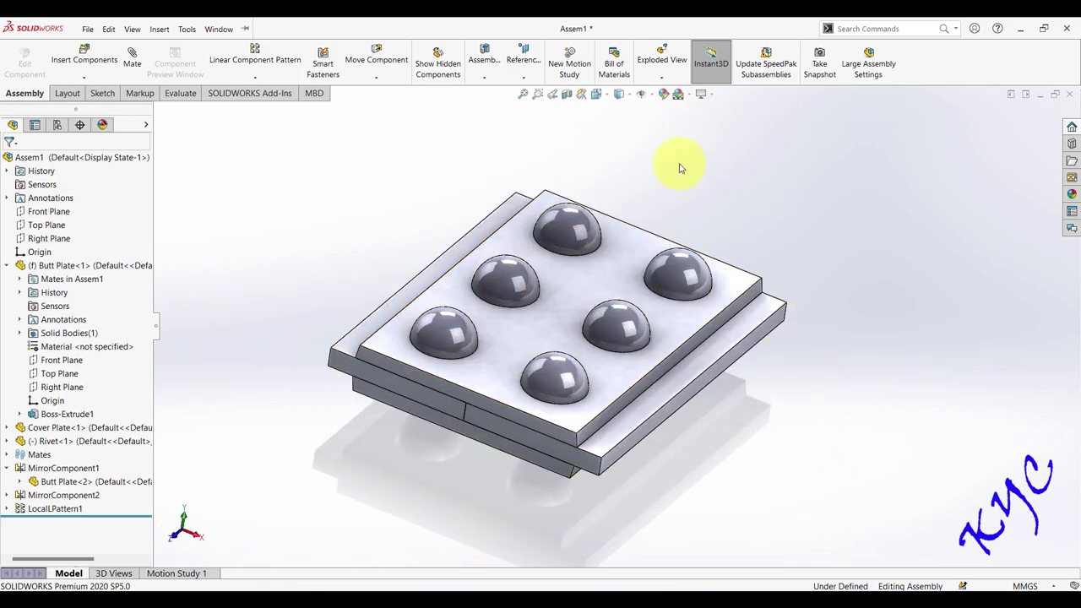
# - Zoom to fit and save the assembly as 'Single Riveted Butt joint with double cover plates.SLDASM'
pyautogui.press('f')
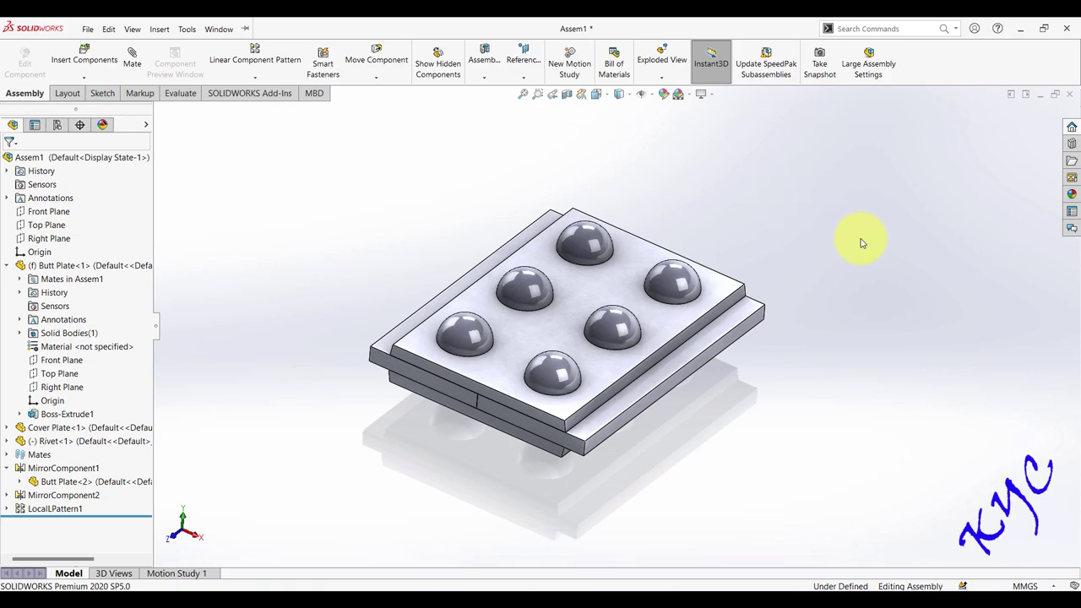
pyautogui.hotkey('ctrl', 's')
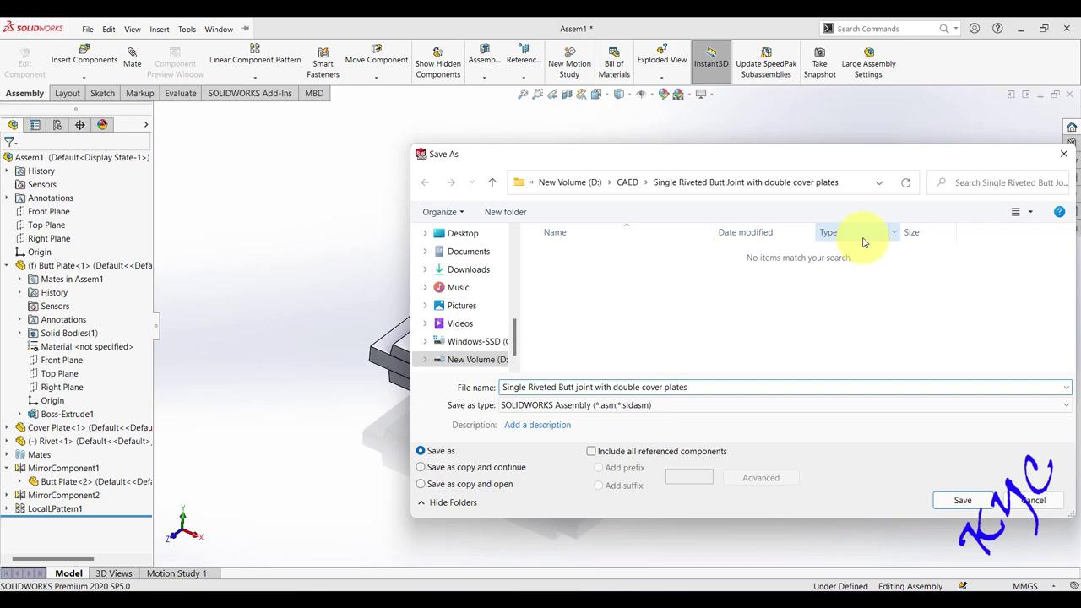
pyautogui.press('Return')
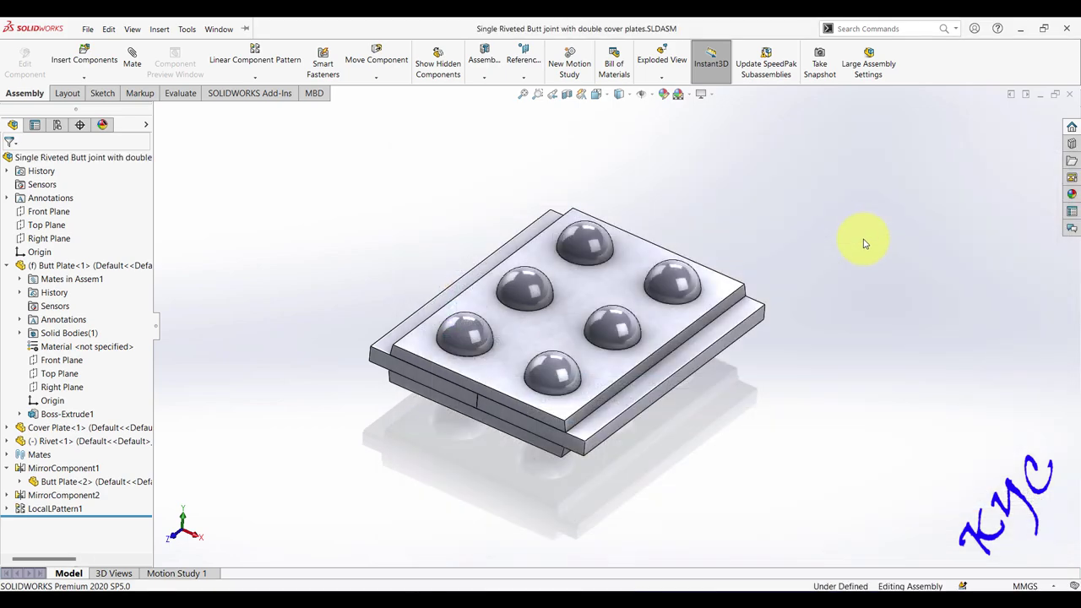
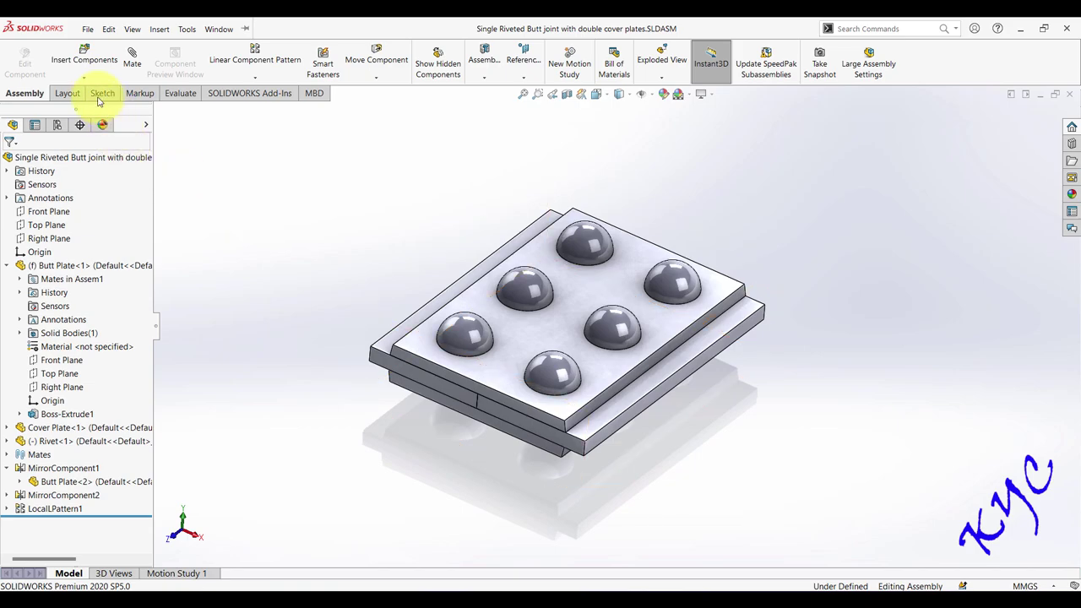
# - Close the riveted butt joint assembly document
pyautogui.click(1070, 95)
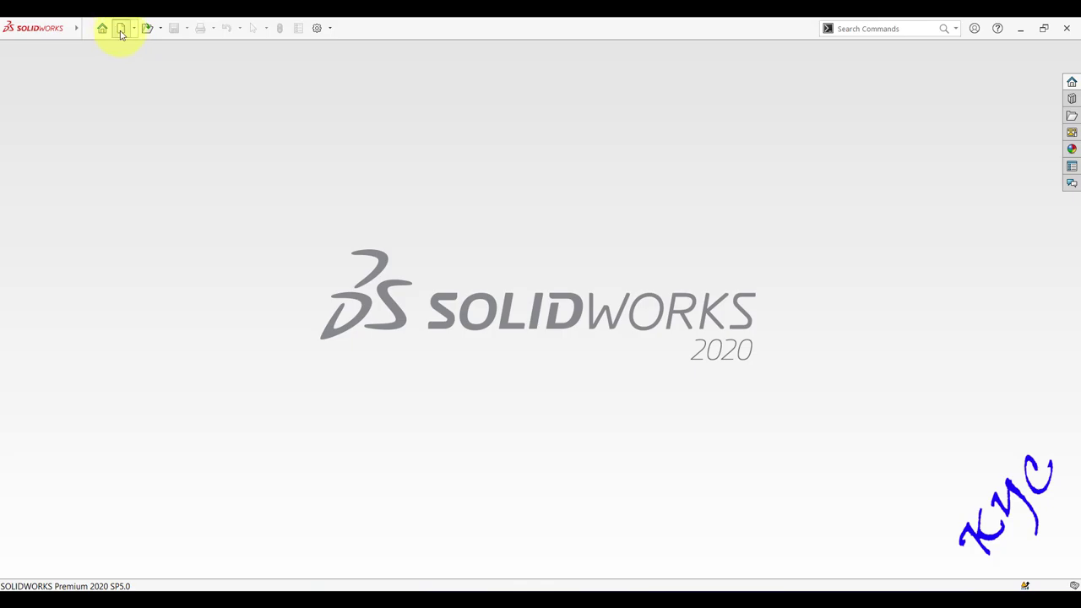
# - Start a new drawing on a custom 297 × 210 mm sheet
pyautogui.click(121, 31)
pyautogui.doubleClick(632, 270)
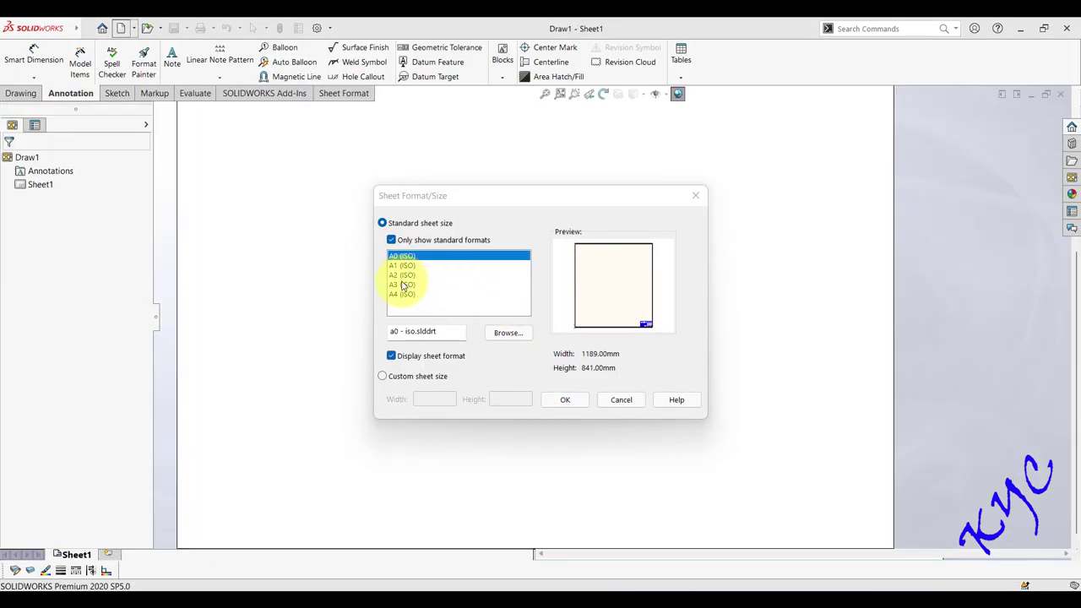
pyautogui.click(402, 294)
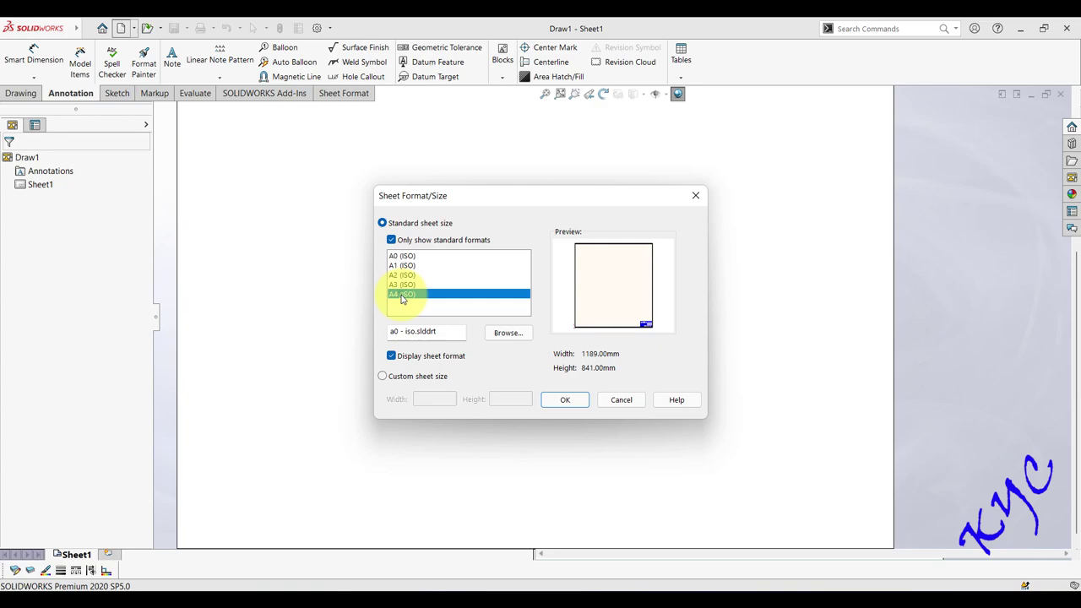
pyautogui.click(401, 378)
pyautogui.moveTo(451, 399); pyautogui.dragTo(386, 398)
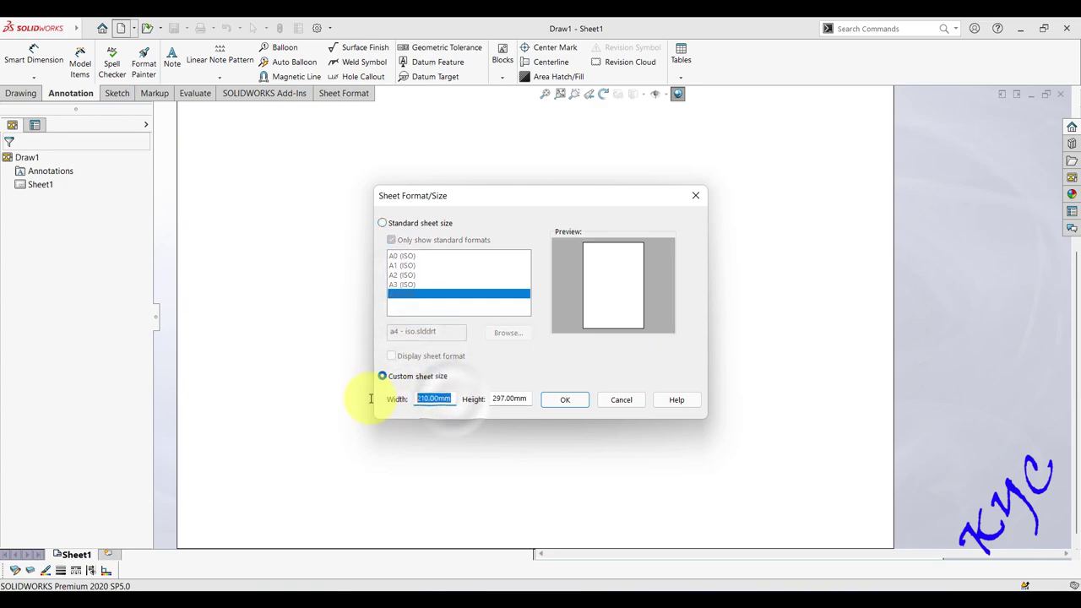
pyautogui.write('297210')
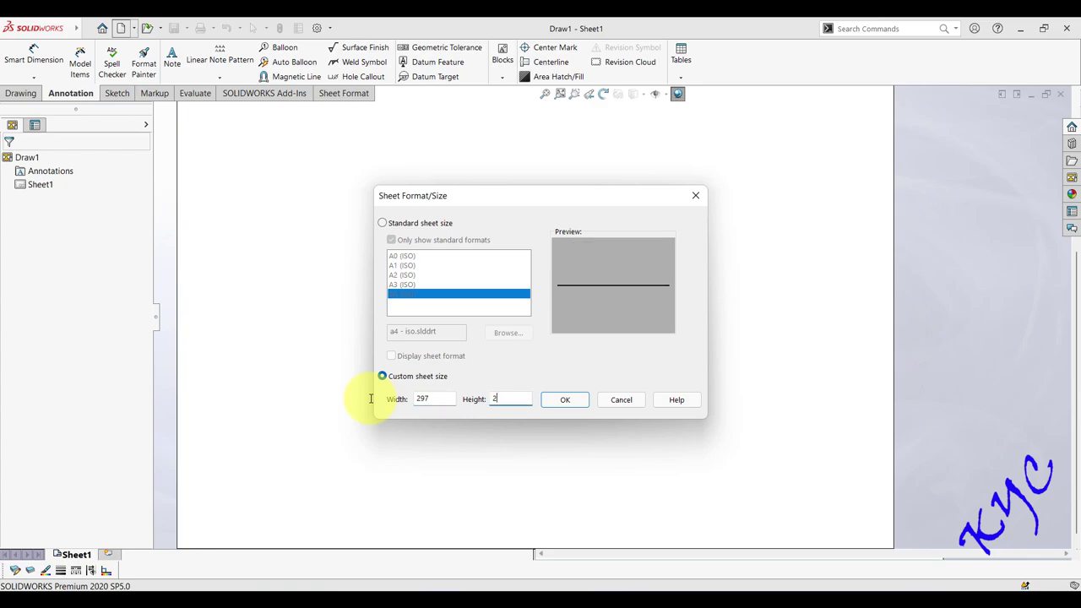
pyautogui.click(571, 400)
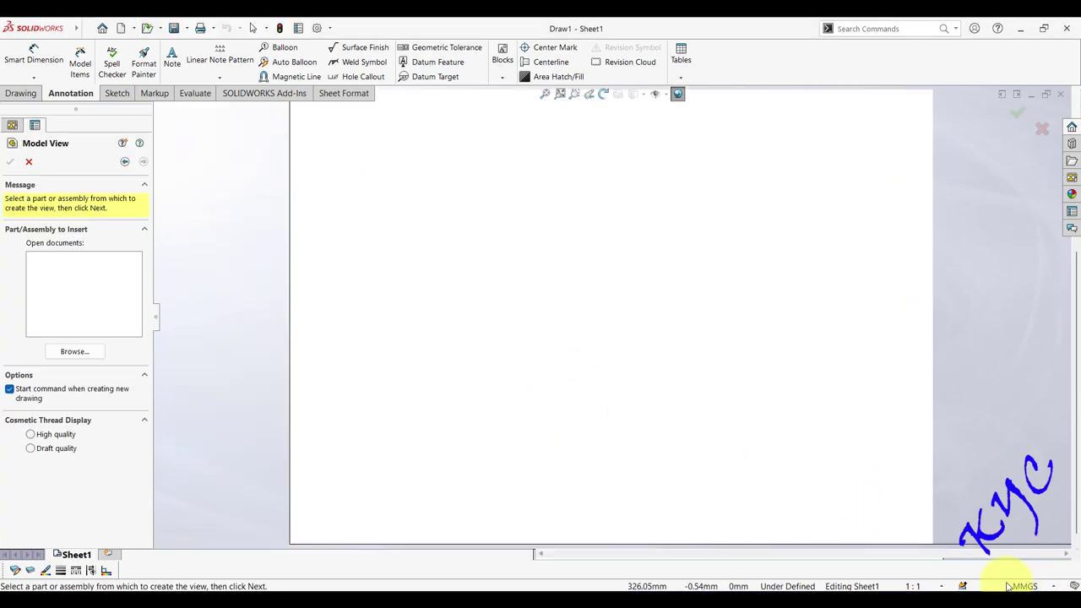
# - Apply Sheet1's properties with first-angle projection
pyautogui.rightClick(85, 559)
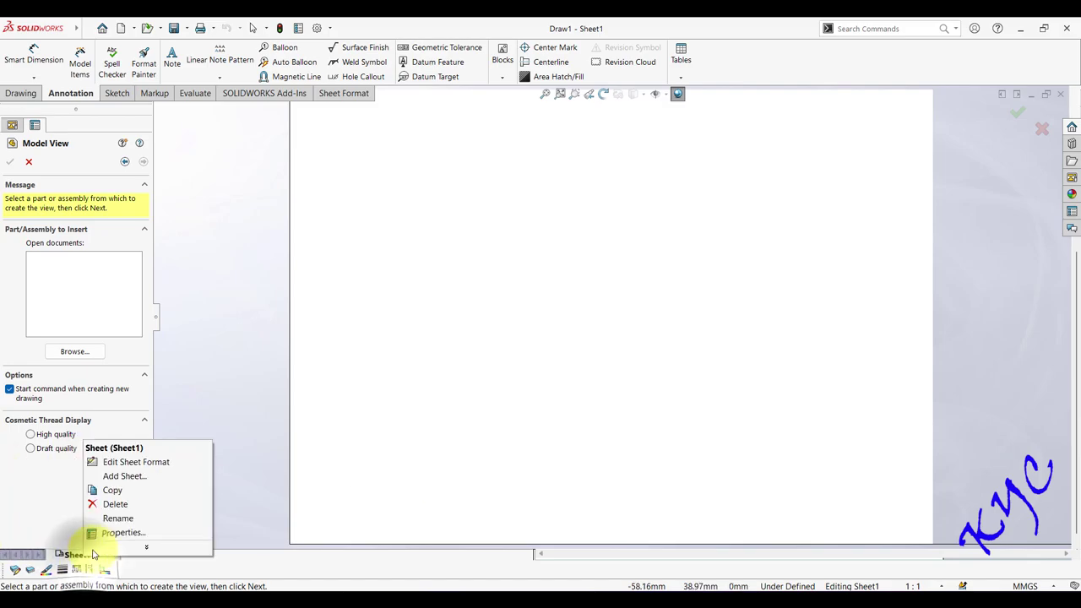
pyautogui.click(105, 530)
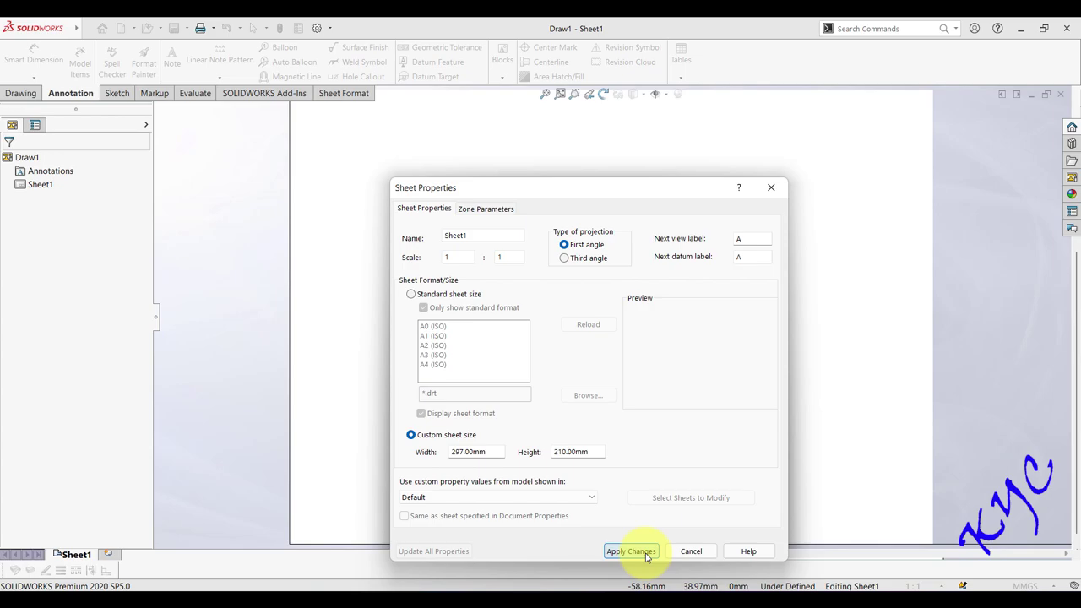
pyautogui.click(642, 552)
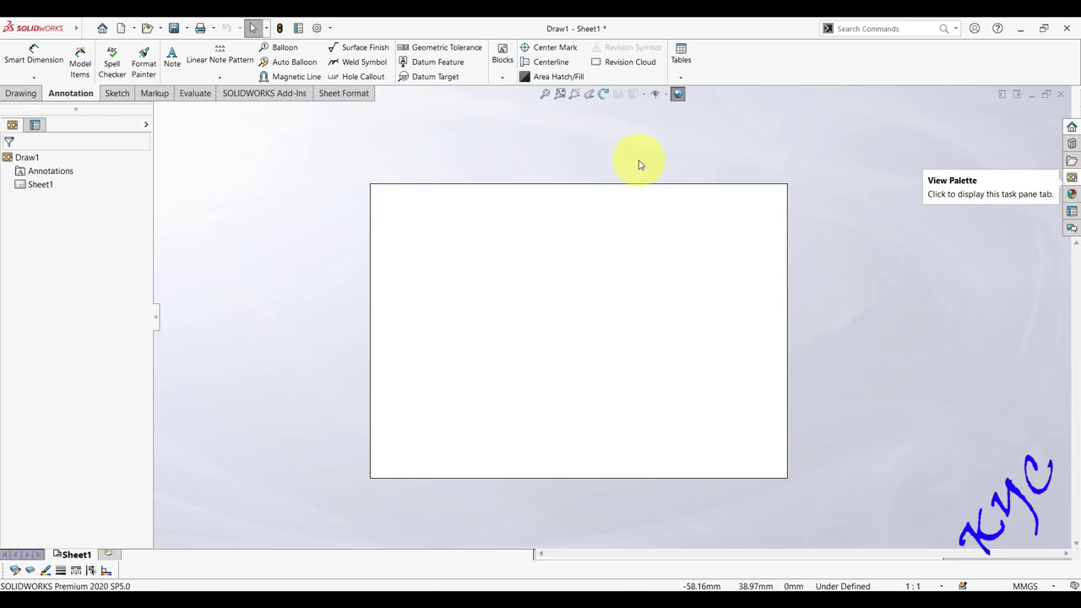
# - Load the Single Riveted Butt joint with double cover plates assembly into the View Palette
pyautogui.click(10, 95)
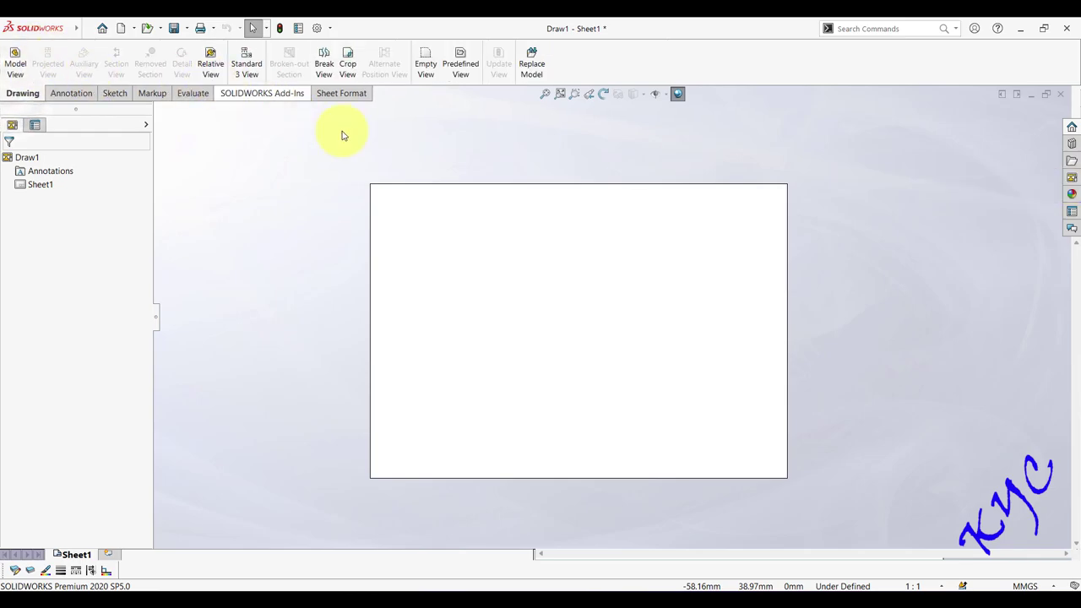
pyautogui.click(1071, 176)
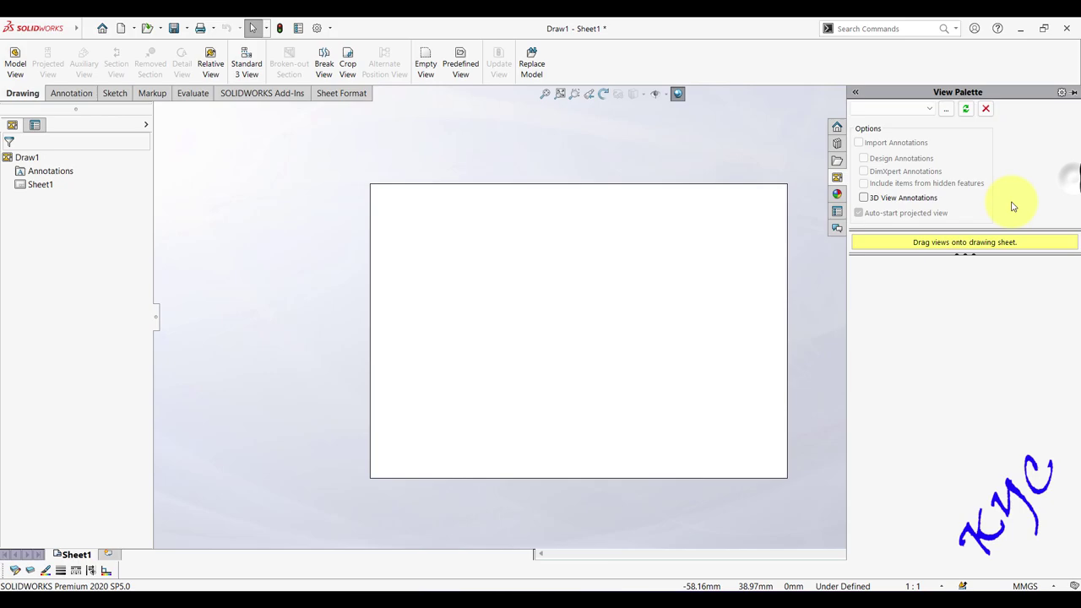
pyautogui.click(945, 110)
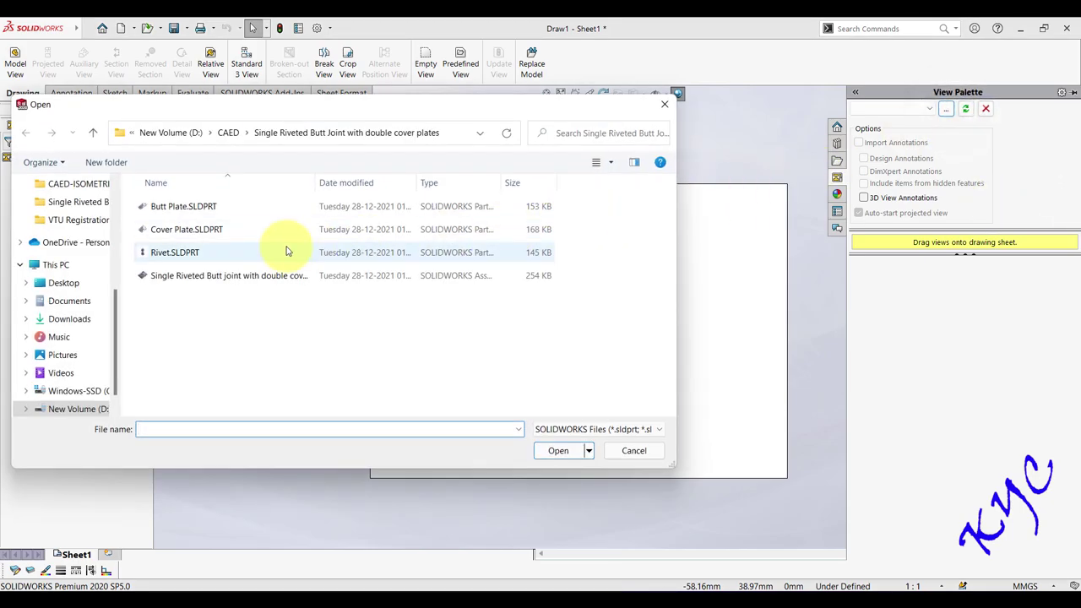
pyautogui.click(180, 277)
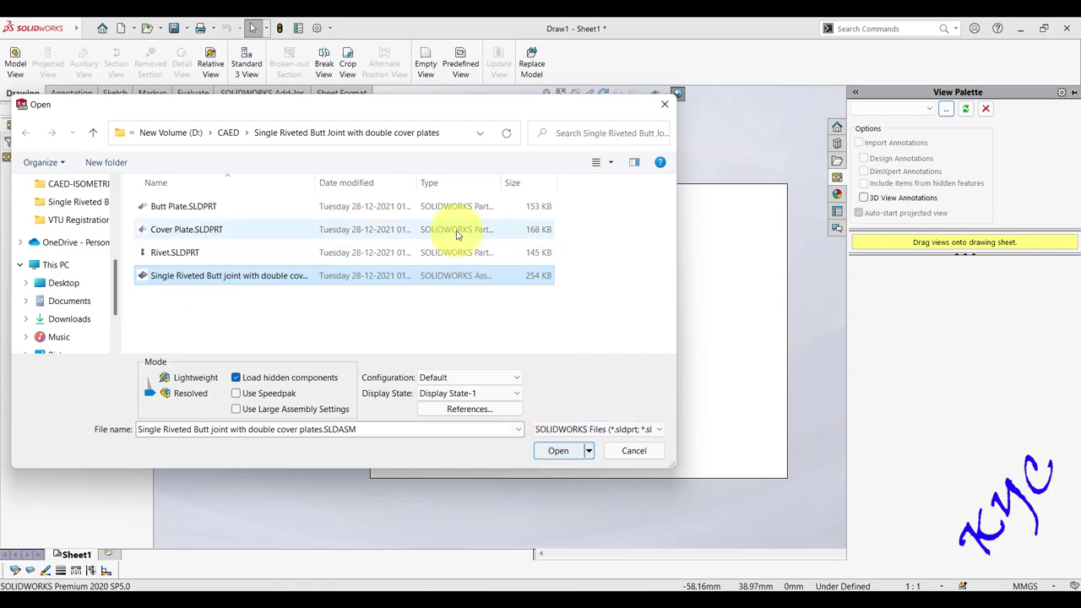
pyautogui.moveTo(506, 181); pyautogui.dragTo(584, 180)
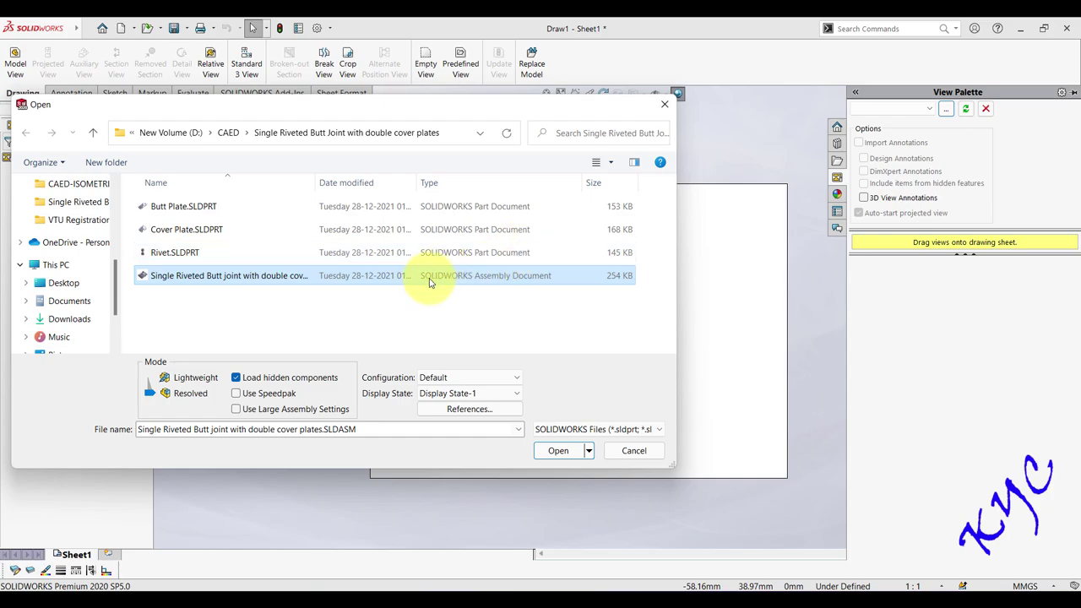
pyautogui.click(558, 451)
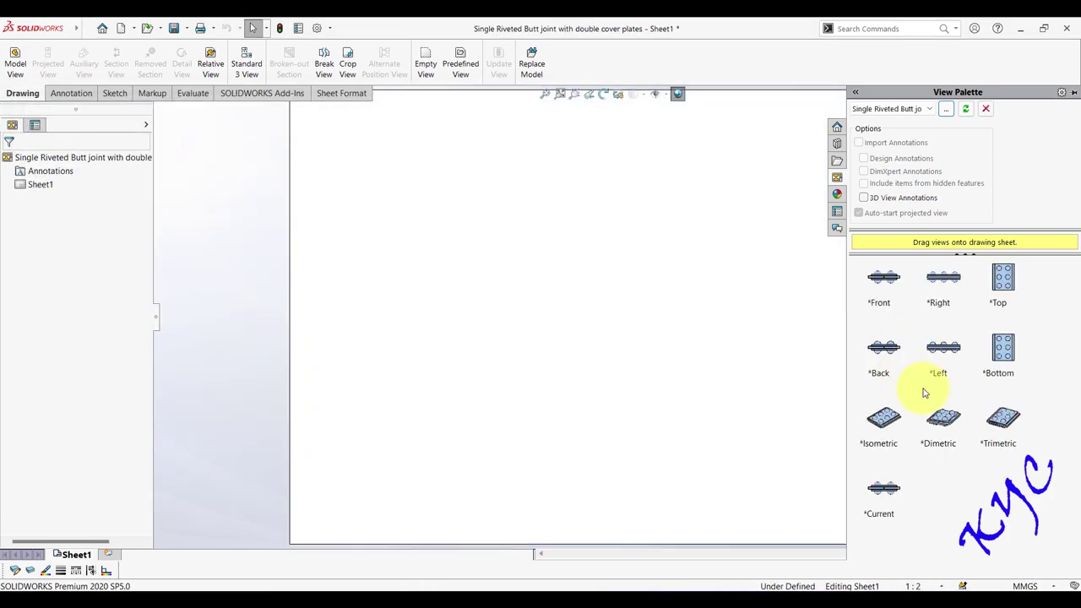
pyautogui.moveTo(936, 347)
pyautogui.mouseDown()
pyautogui.moveTo(506, 244)
pyautogui.moveTo(762, 316)
pyautogui.moveTo(651, 359)
pyautogui.moveTo(686, 342)
pyautogui.moveTo(719, 284)
pyautogui.moveTo(851, 257)
pyautogui.mouseUp()
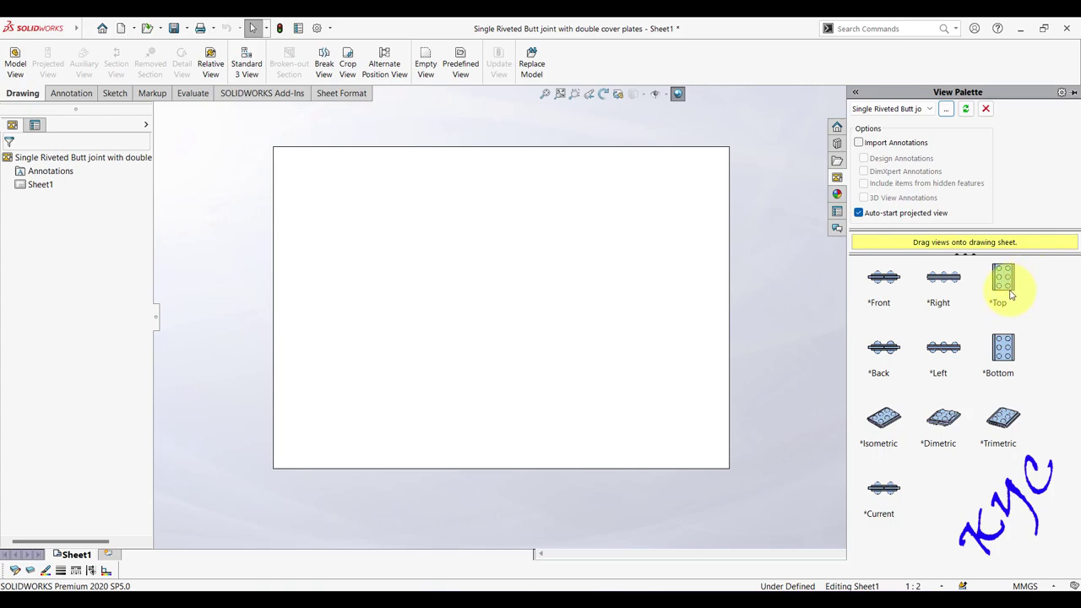
# - Place the Top view in the sheet's lower left as Drawing View1, without projected views
pyautogui.moveTo(1005, 285)
pyautogui.mouseDown()
pyautogui.moveTo(603, 294)
pyautogui.moveTo(451, 325)
pyautogui.moveTo(375, 373)
pyautogui.mouseUp()
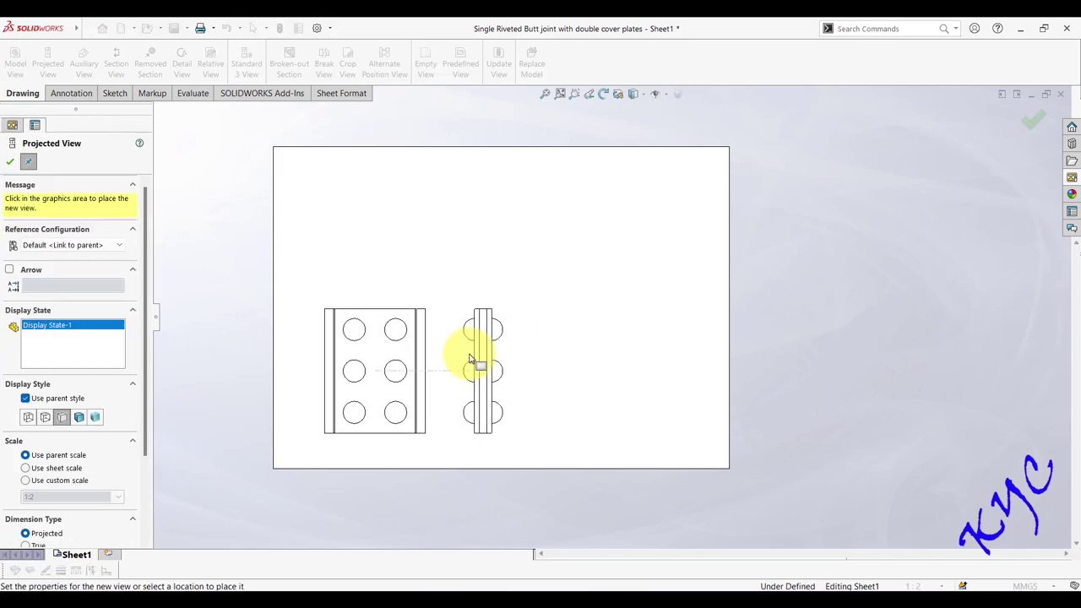
pyautogui.press('Escape')
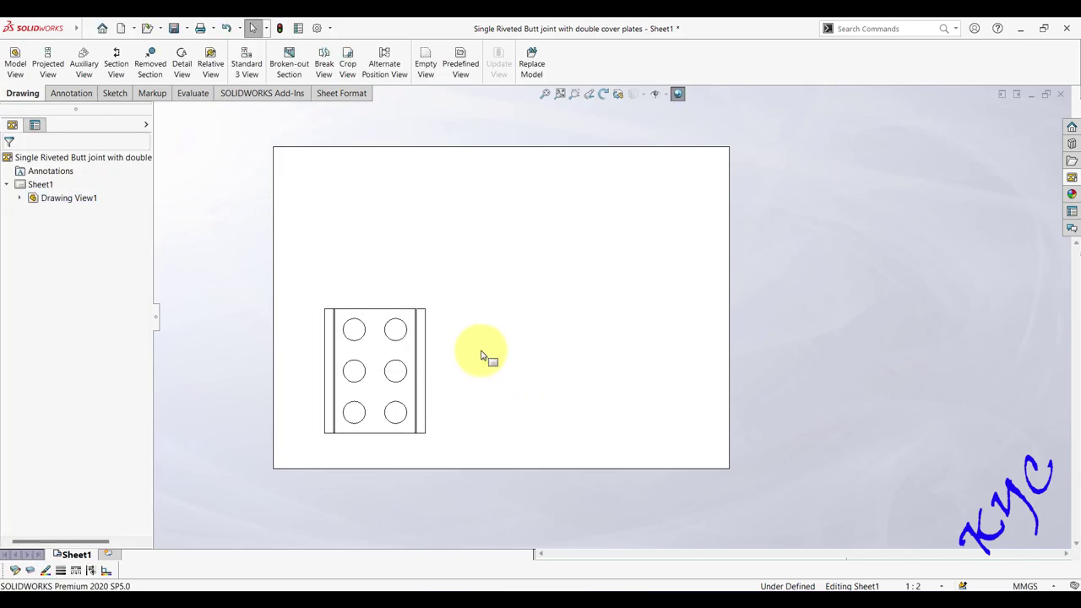
pyautogui.scroll(-1, 485, 321)
pyautogui.scroll(-1, 489, 325)
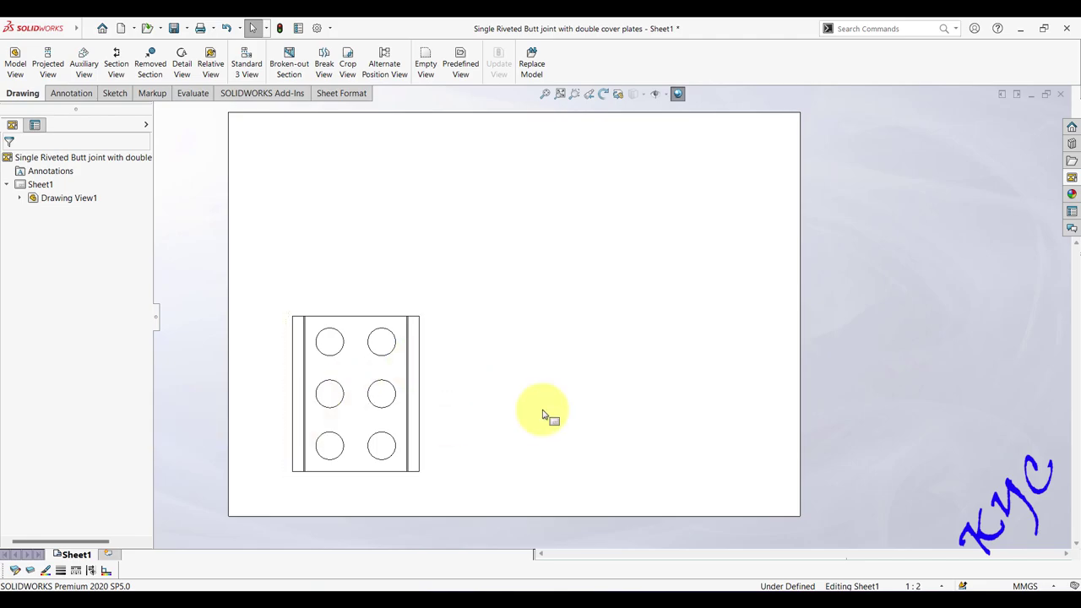
# - Cut horizontal Section A-A through the bottom rivet row and place it above the top view
pyautogui.click(114, 61)
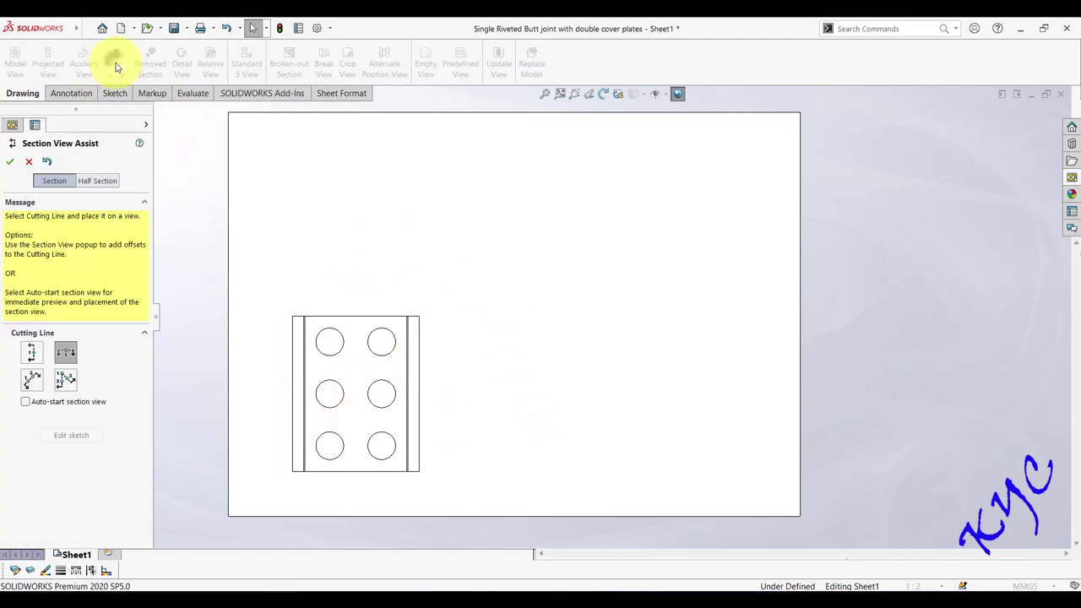
pyautogui.click(75, 356)
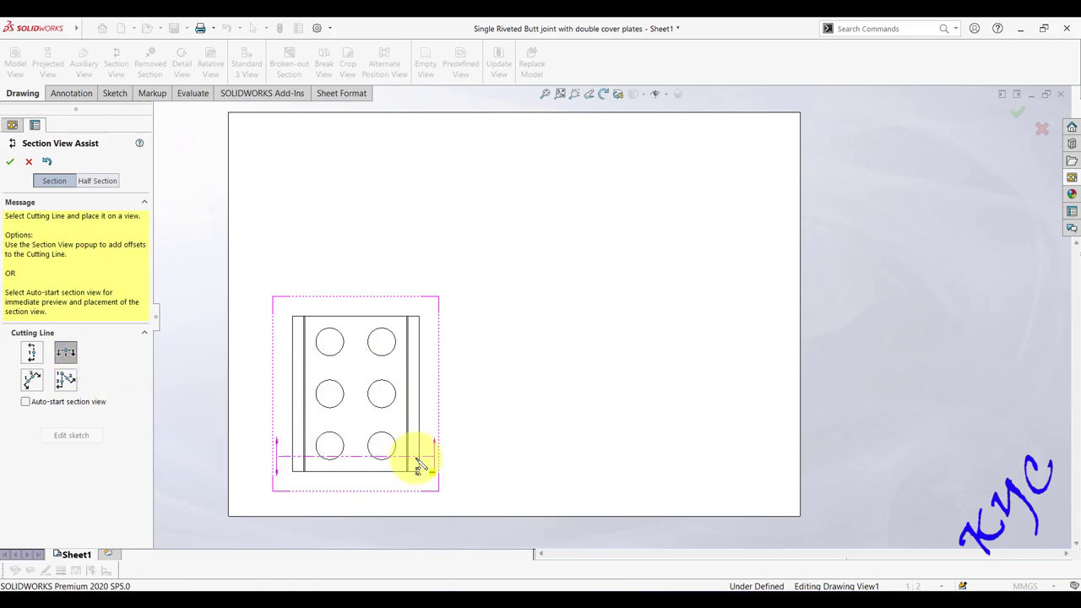
pyautogui.click(382, 445)
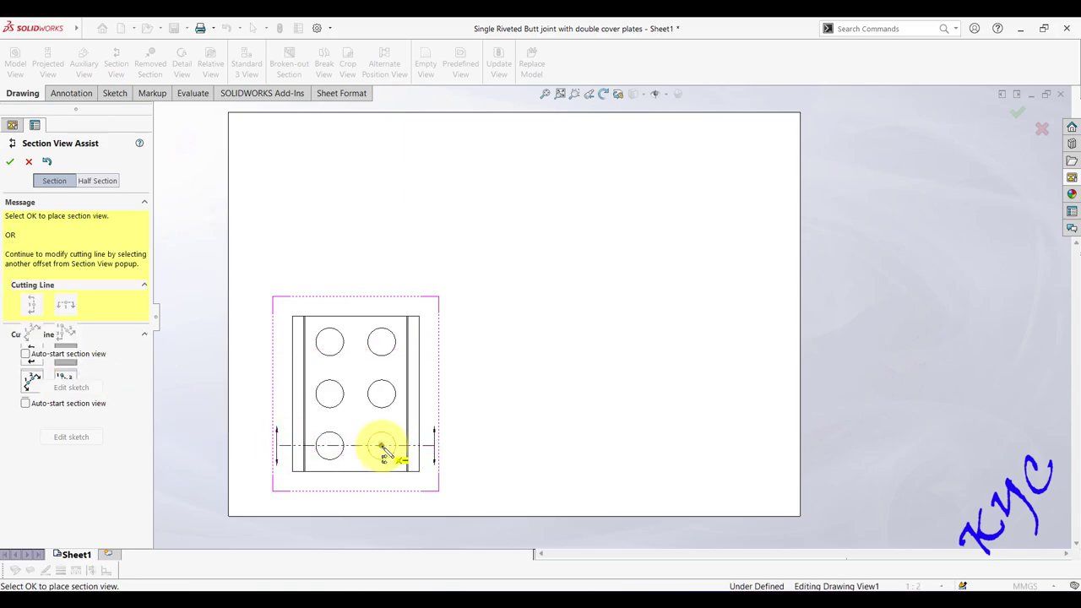
pyautogui.click(349, 466)
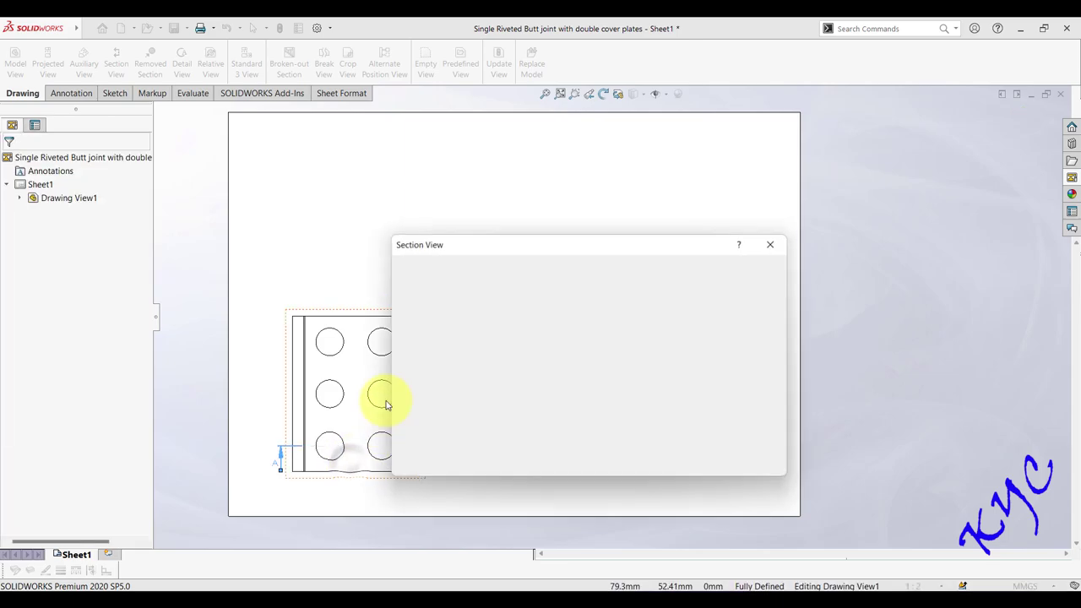
pyautogui.click(650, 476)
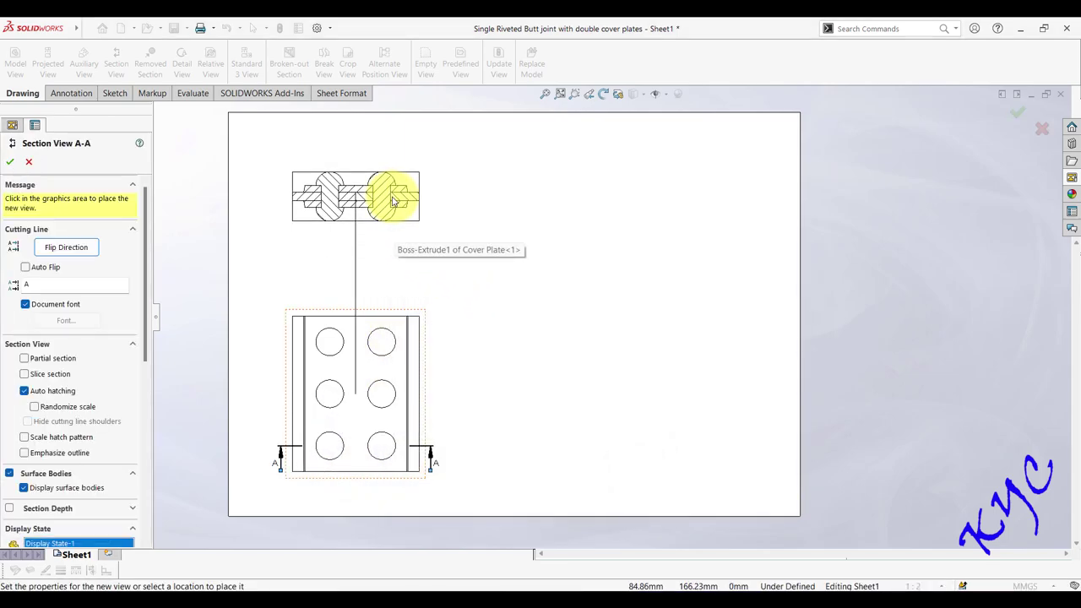
pyautogui.click(392, 200)
pyautogui.scroll(-1, 557, 268)
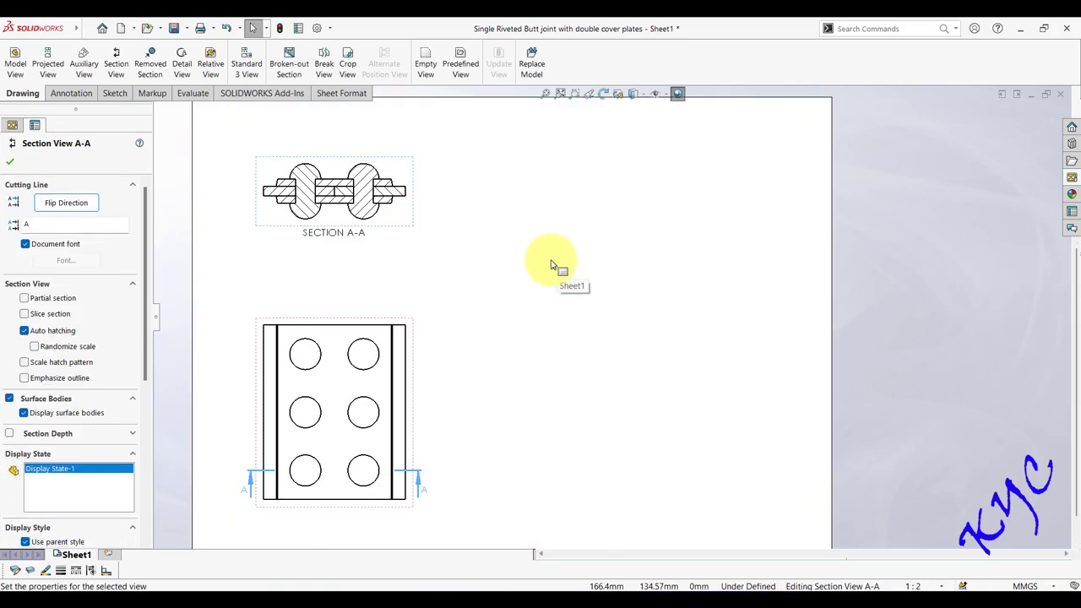
pyautogui.press('Escape')
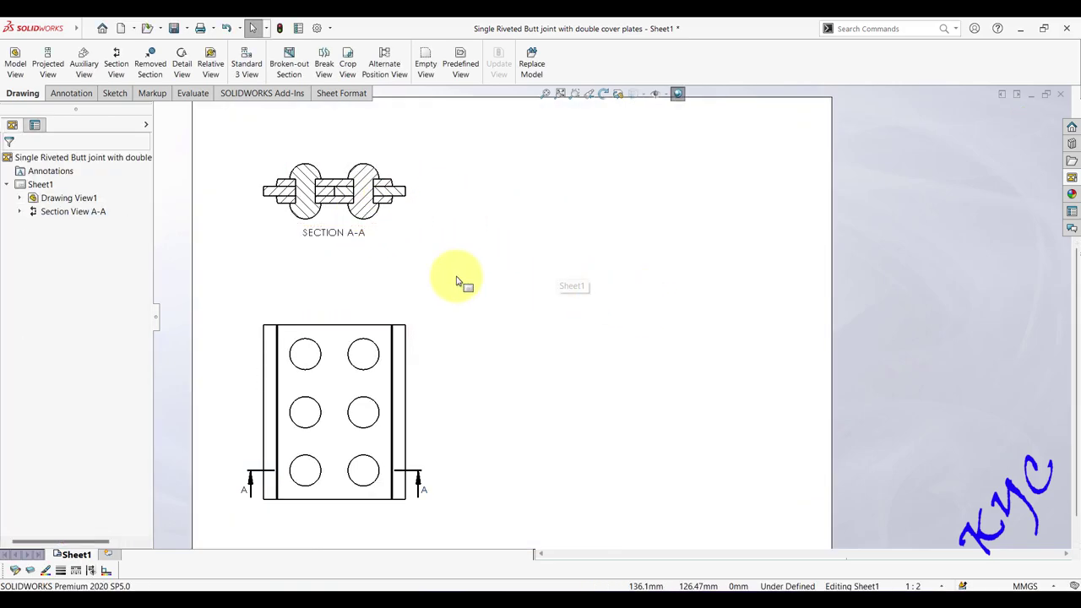
# - Project a side view from Section A-A, placed to its right
pyautogui.click(56, 75)
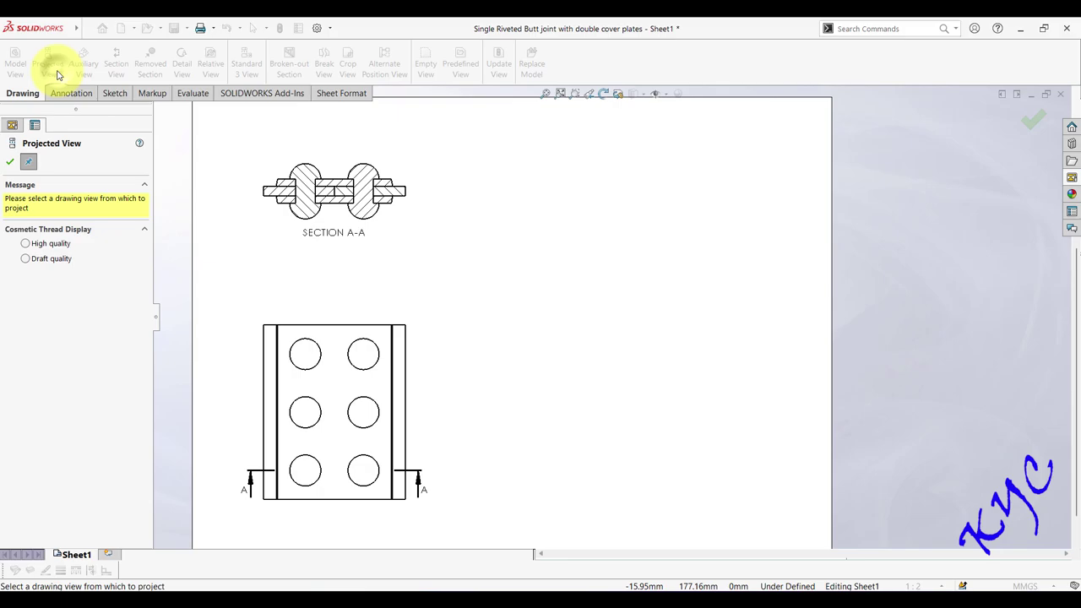
pyautogui.click(428, 217)
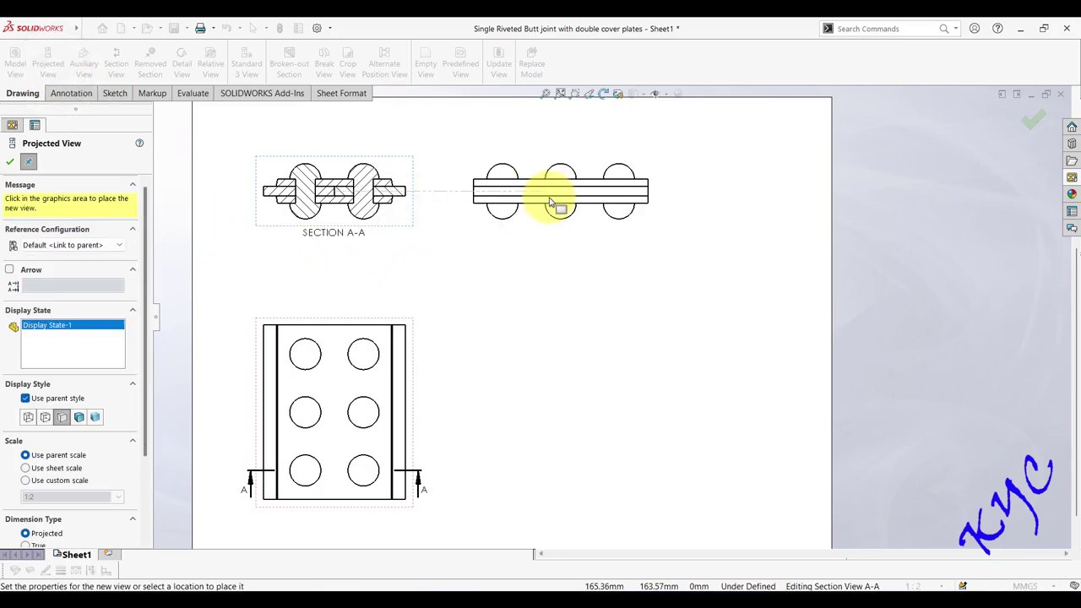
pyautogui.click(557, 203)
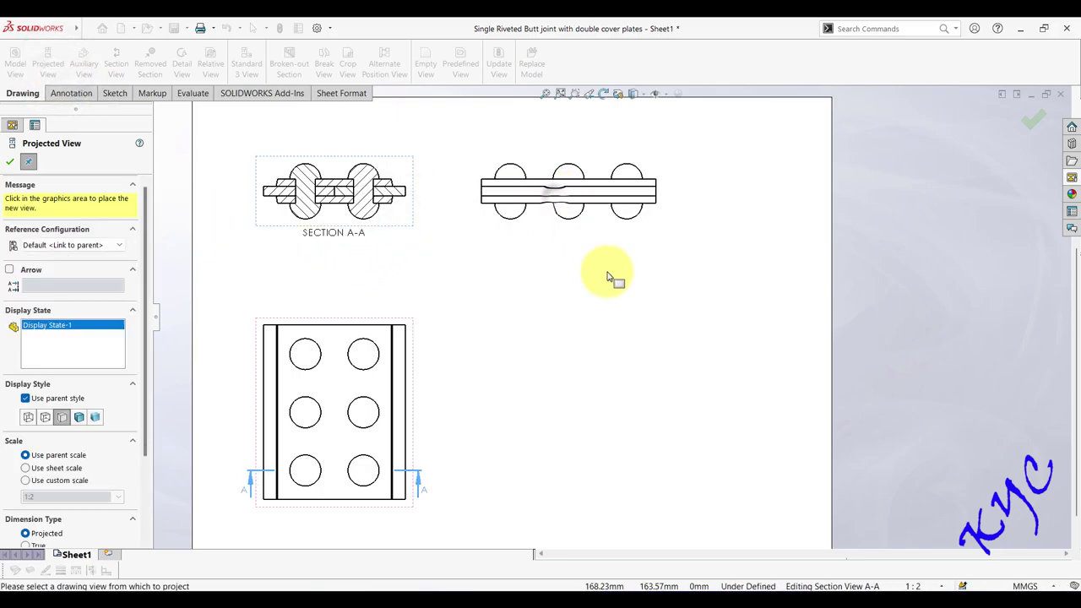
# - Place an isometric view beside the front view with Shaded With Edges display
pyautogui.scroll(3, 478, 167)
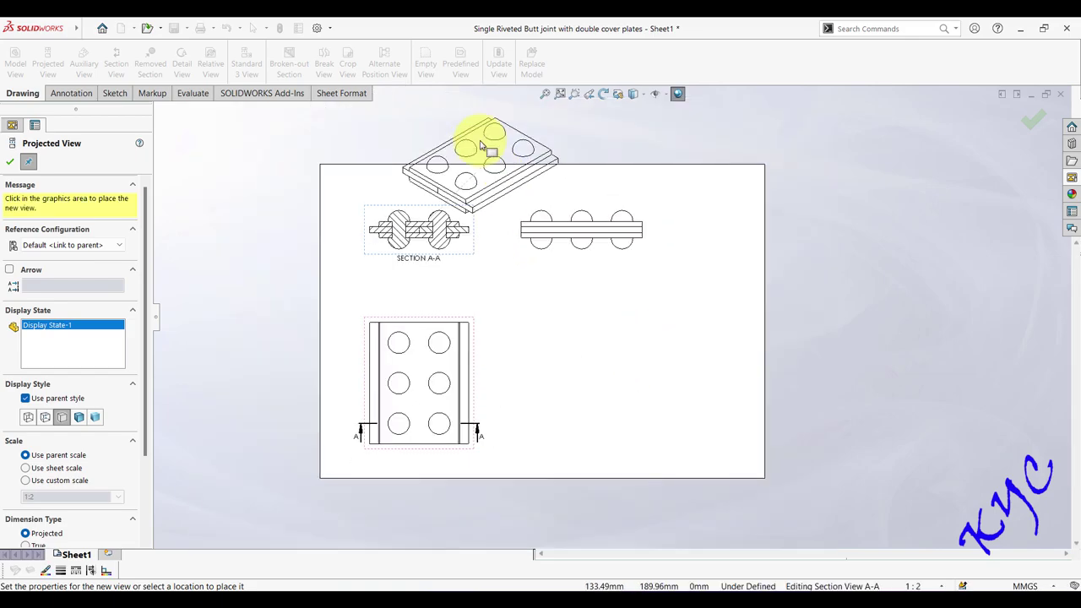
pyautogui.click(539, 180)
pyautogui.press('Escape')
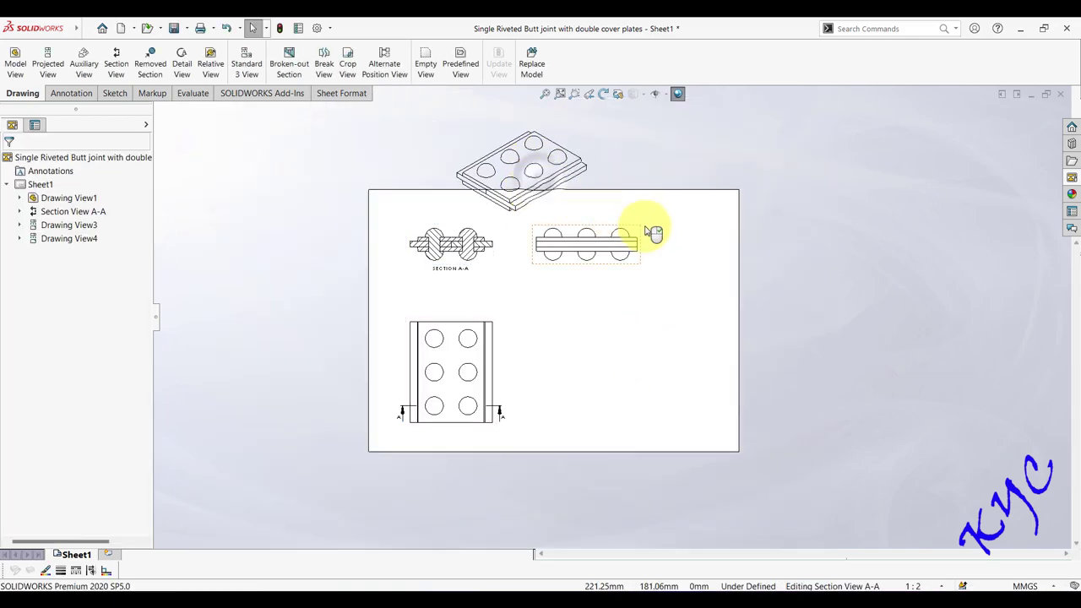
pyautogui.moveTo(596, 178)
pyautogui.mouseDown()
pyautogui.moveTo(692, 325)
pyautogui.moveTo(747, 337)
pyautogui.mouseUp()
pyautogui.scroll(-1, 747, 336)
pyautogui.scroll(-1, 747, 337)
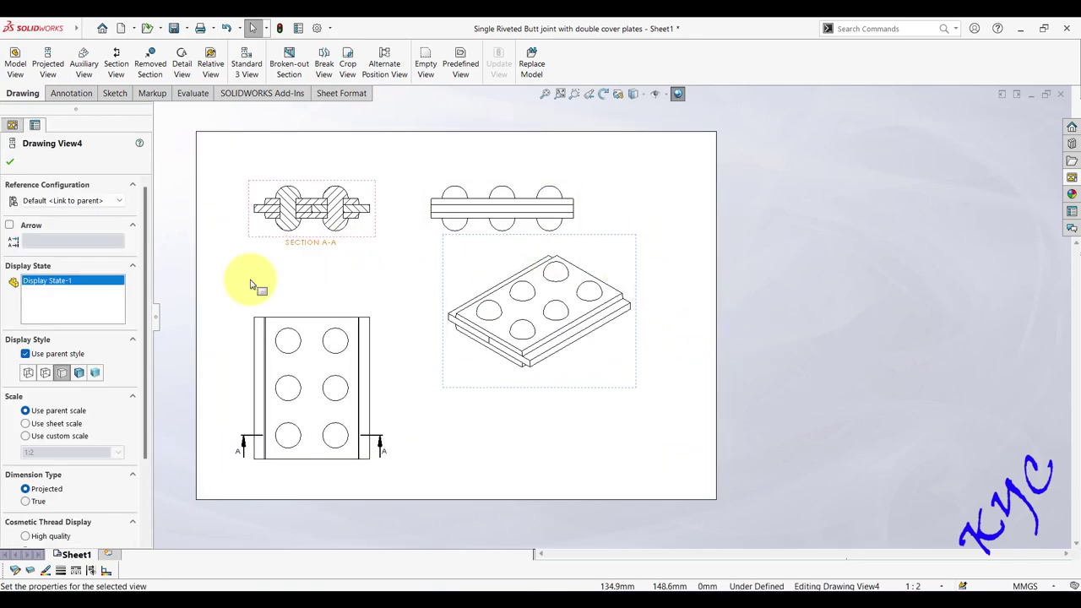
pyautogui.click(78, 373)
# - Set the front view's display style to Hidden Lines Visible
pyautogui.click(452, 473)
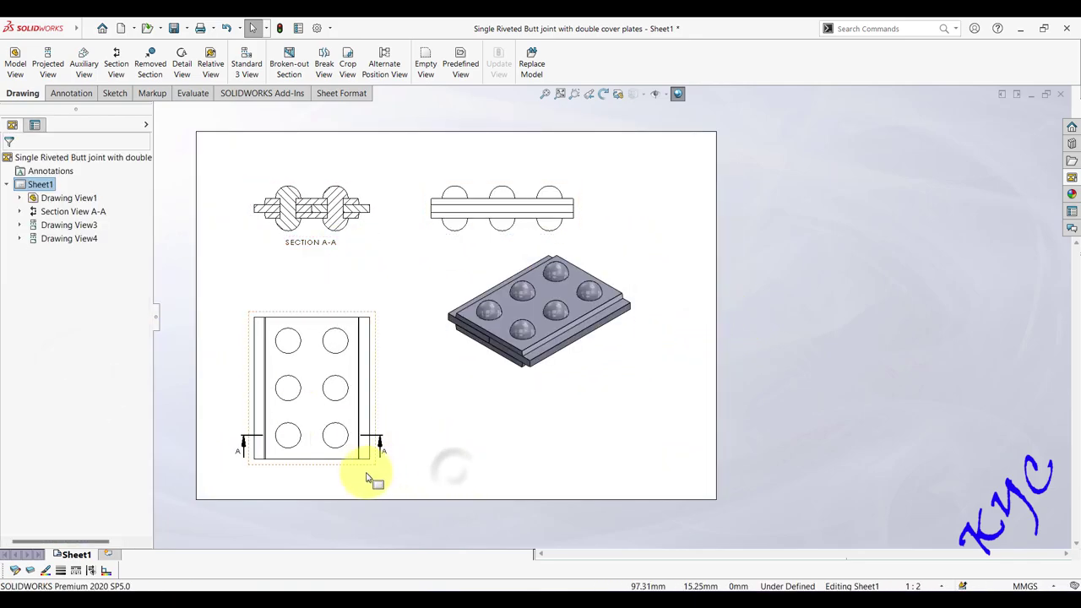
pyautogui.click(357, 466)
pyautogui.scroll(-5, 83, 445)
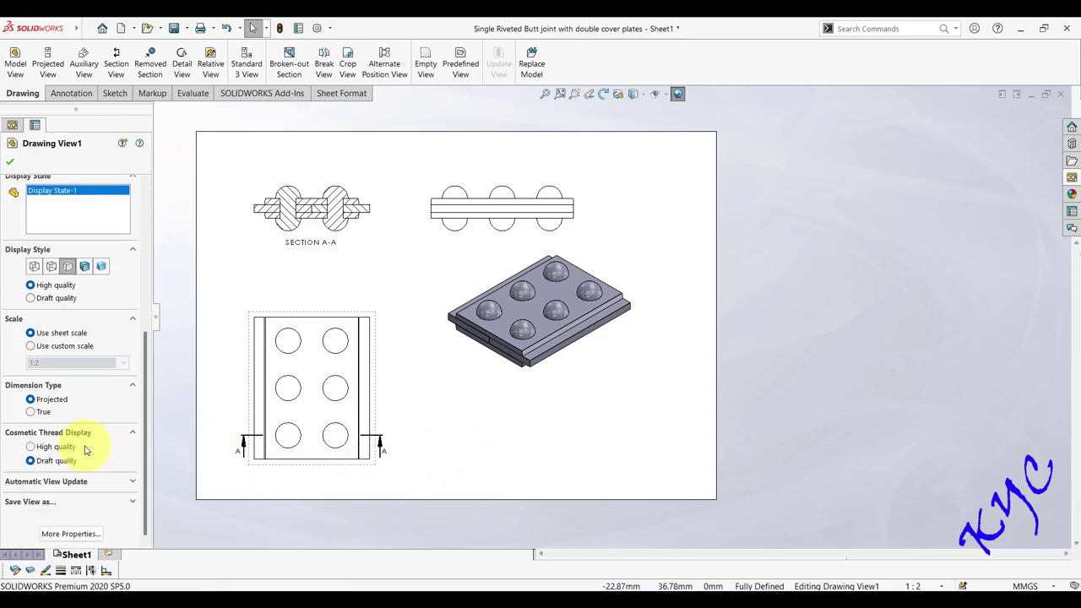
pyautogui.click(50, 267)
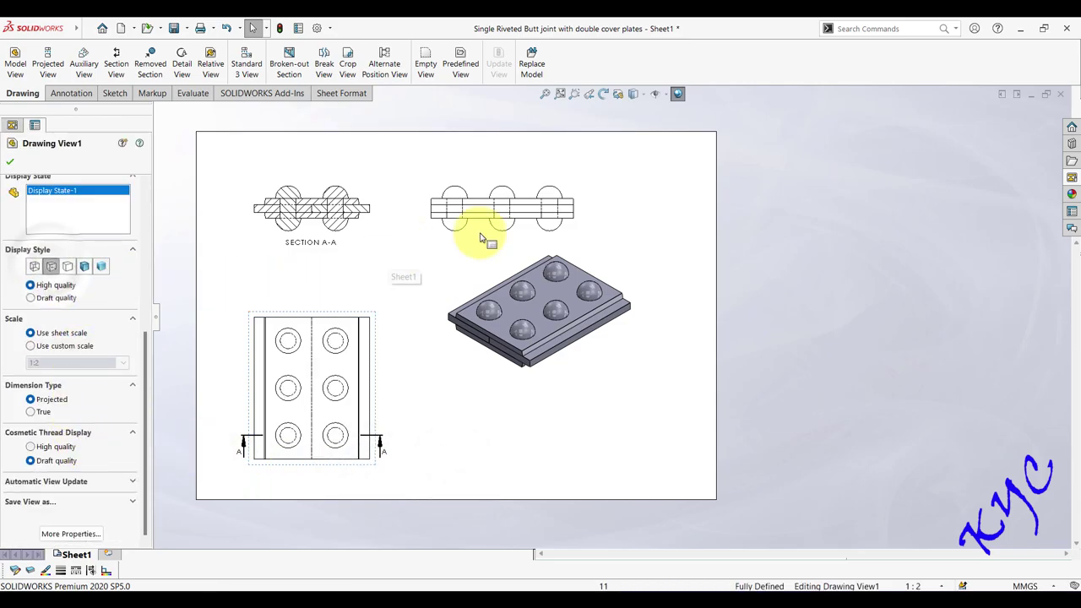
# - Nudge the isometric view slightly right and down
pyautogui.click(699, 372)
pyautogui.scroll(-1, 675, 249)
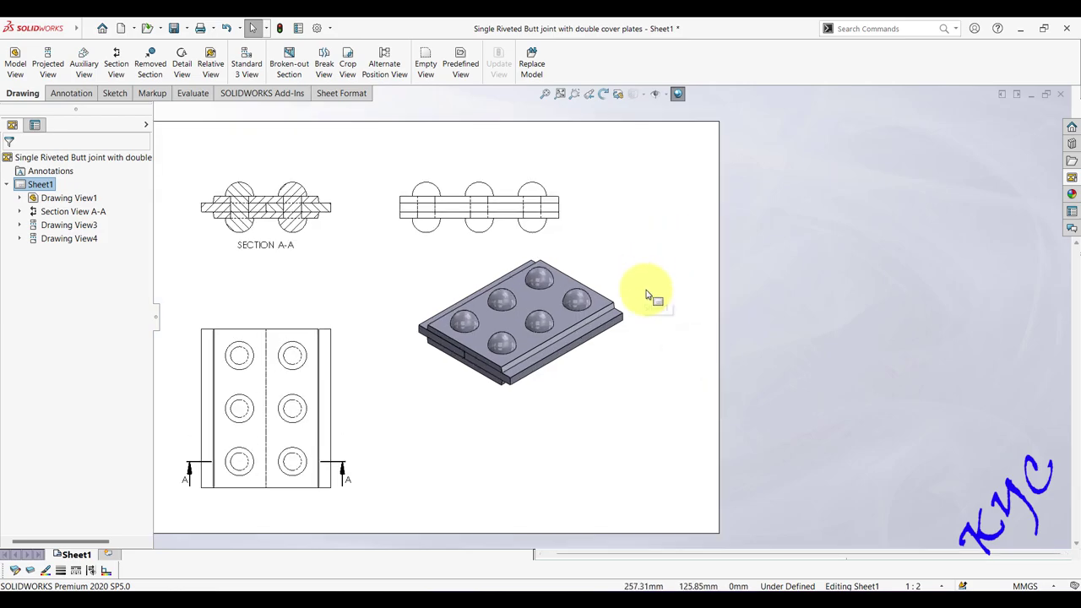
pyautogui.moveTo(633, 299); pyautogui.dragTo(638, 302)
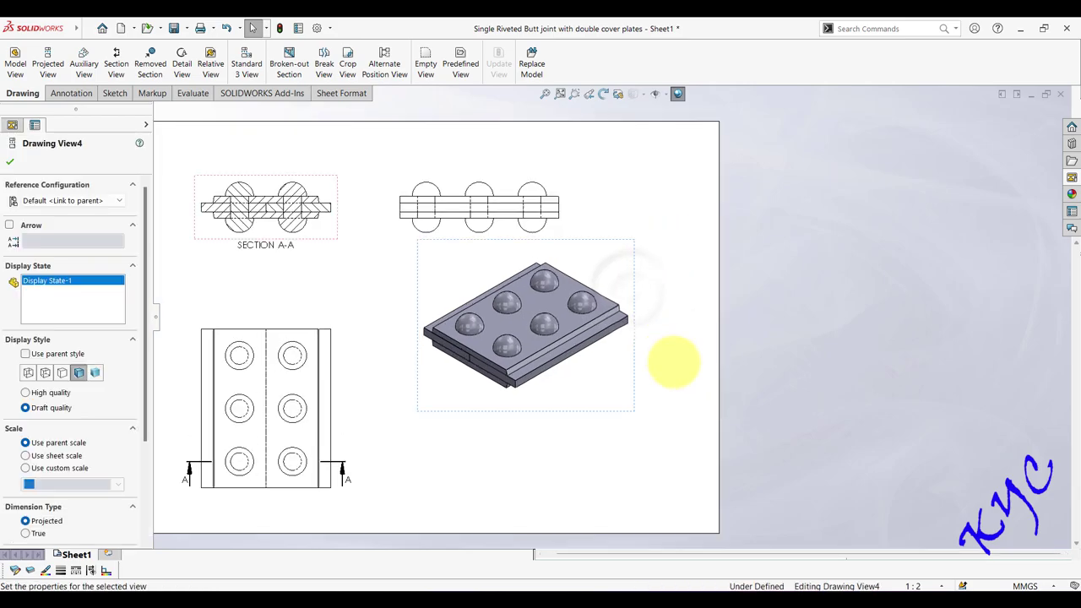
# - Insert a Bill of Materials table below the isometric view
pyautogui.click(69, 94)
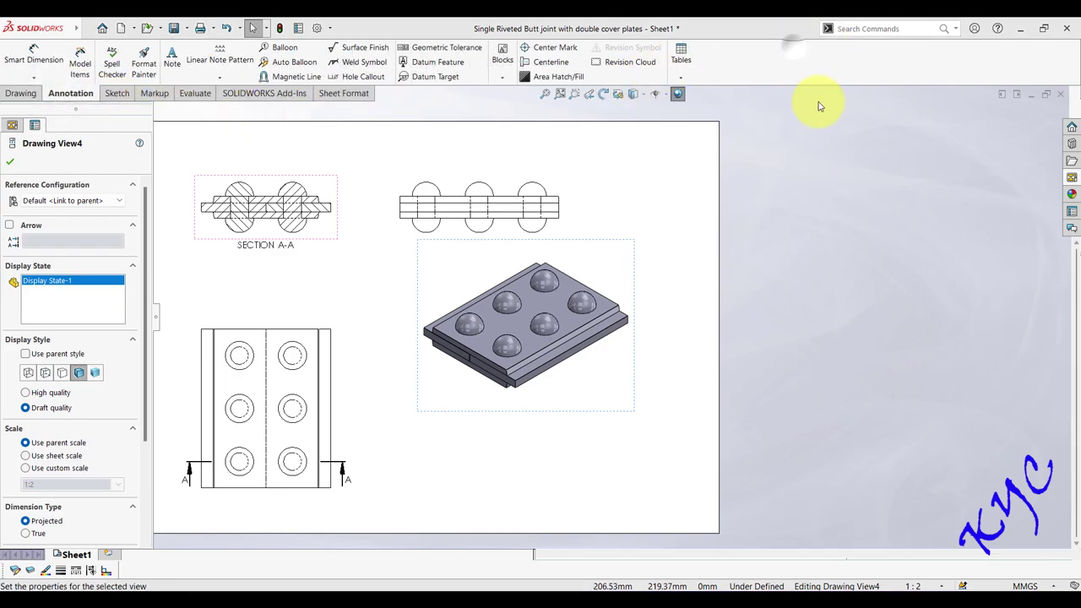
pyautogui.click(684, 80)
pyautogui.click(691, 120)
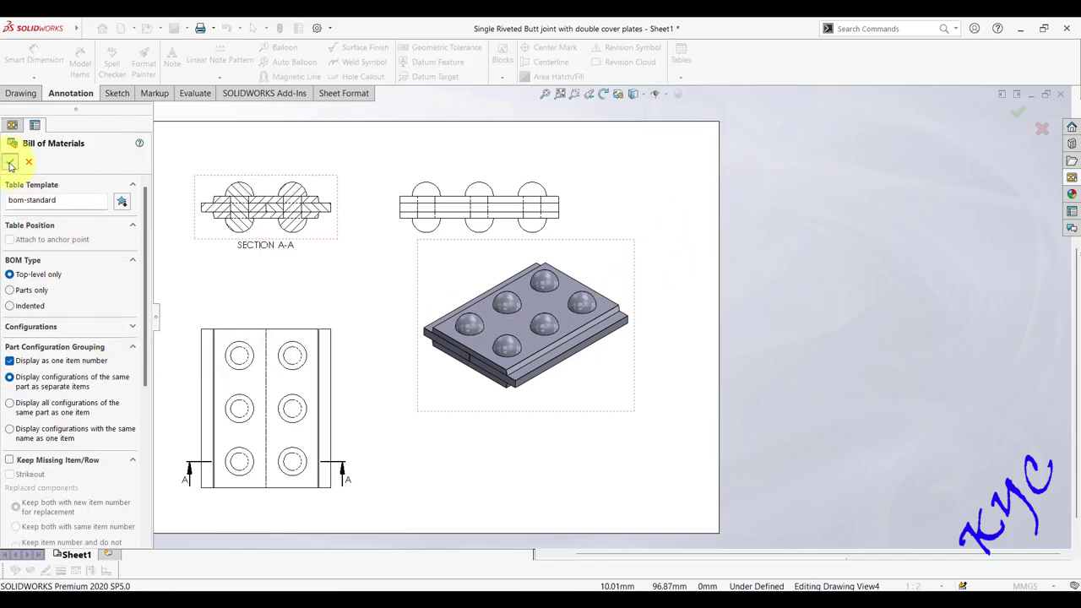
pyautogui.click(10, 162)
pyautogui.click(441, 433)
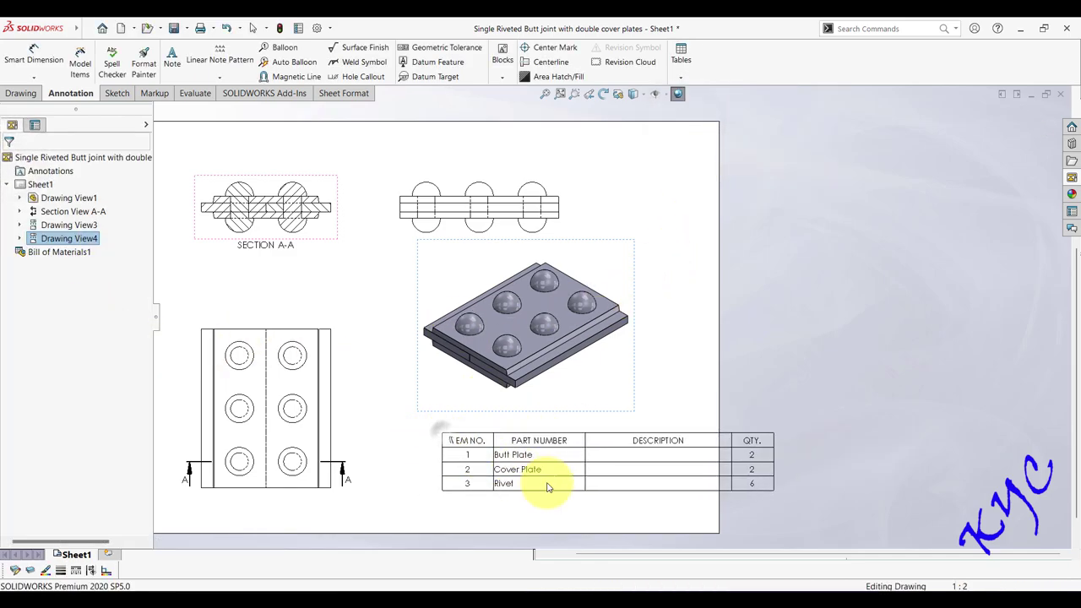
# - Delete the empty DESCRIPTION column and shift the table right and up
pyautogui.click(620, 432)
pyautogui.click(624, 428)
pyautogui.rightClick(626, 431)
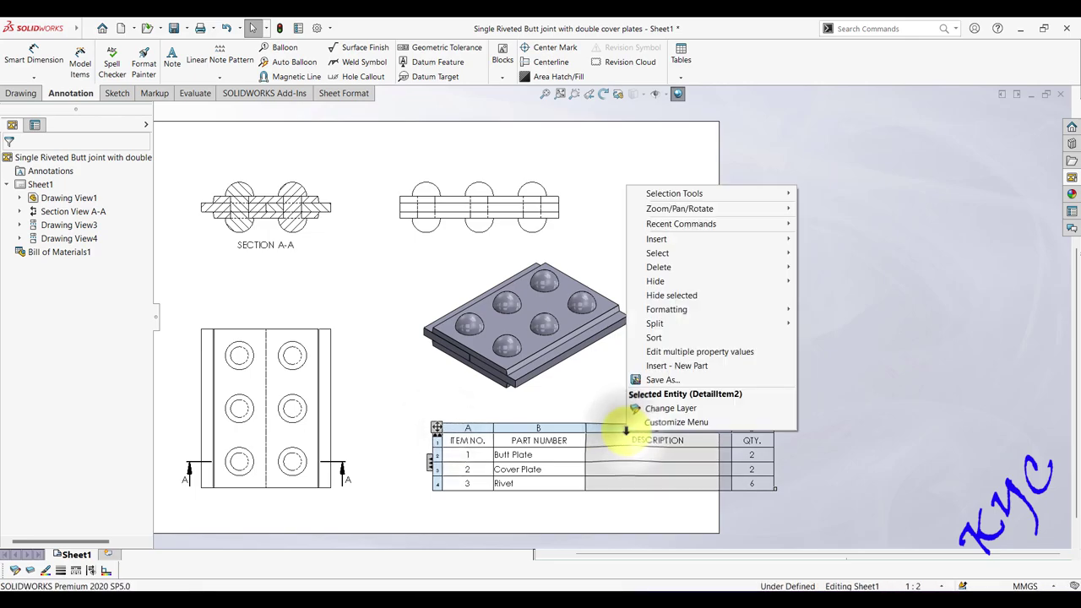
pyautogui.moveTo(679, 267)
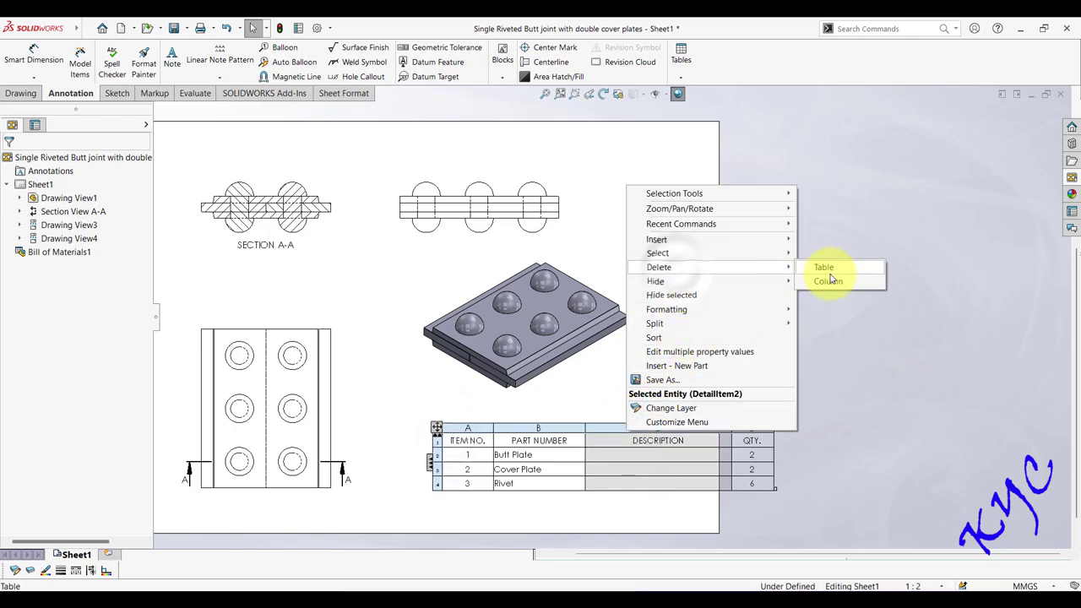
pyautogui.click(450, 435)
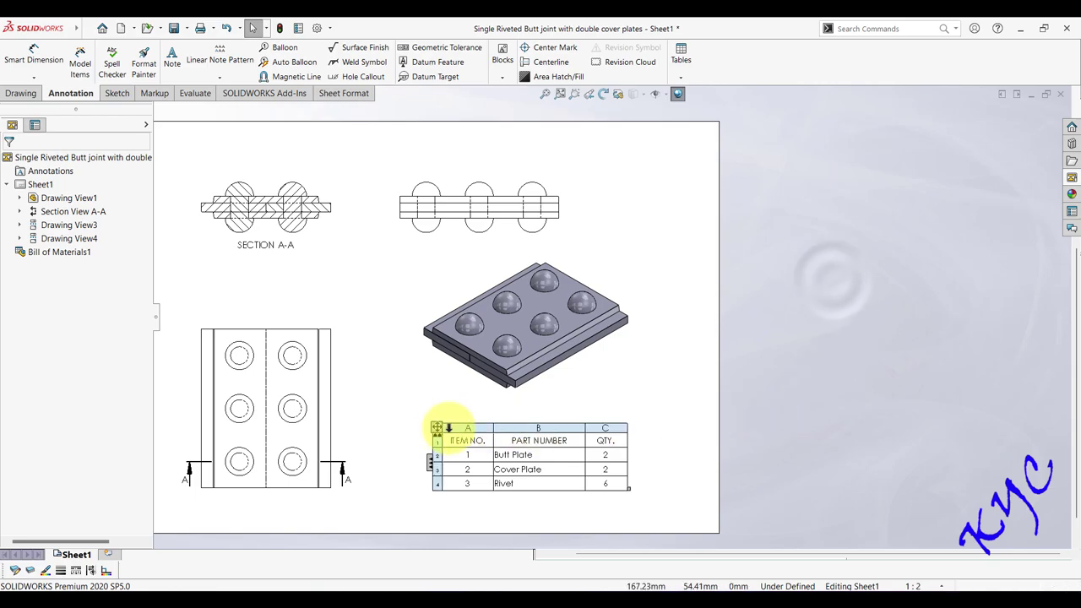
pyautogui.moveTo(437, 428); pyautogui.dragTo(476, 420)
# - Adjust the three-item bill of materials' position beneath the isometric view
pyautogui.click(727, 441)
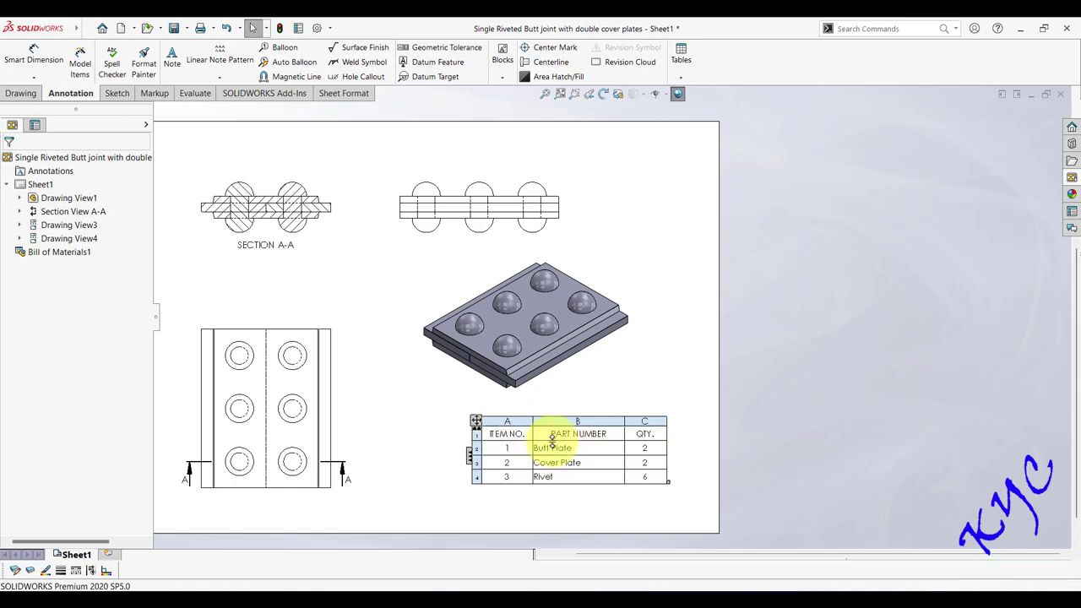
pyautogui.click(713, 390)
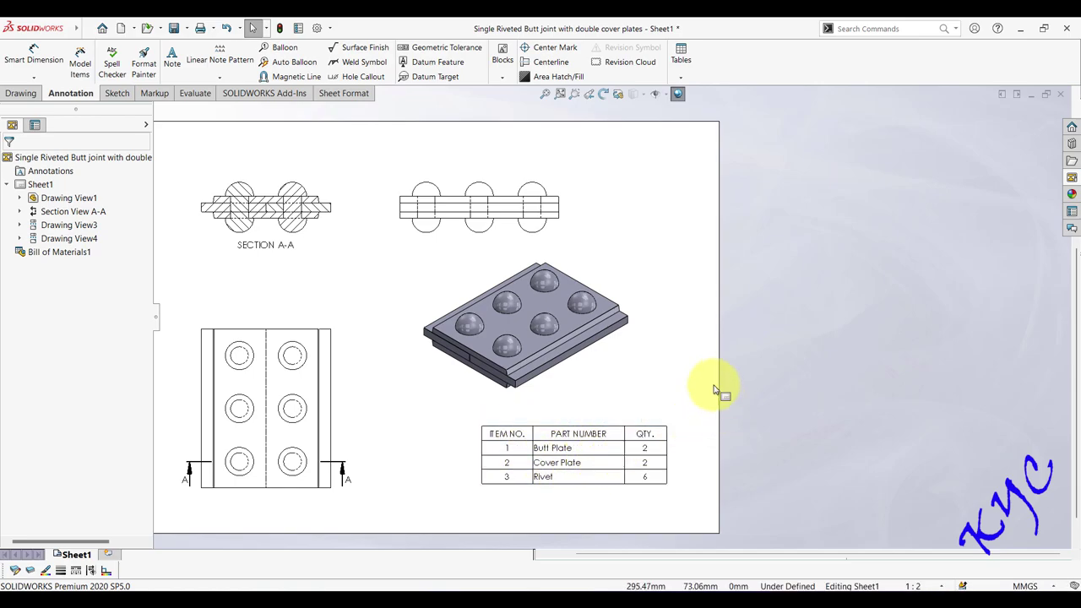
pyautogui.click(486, 473)
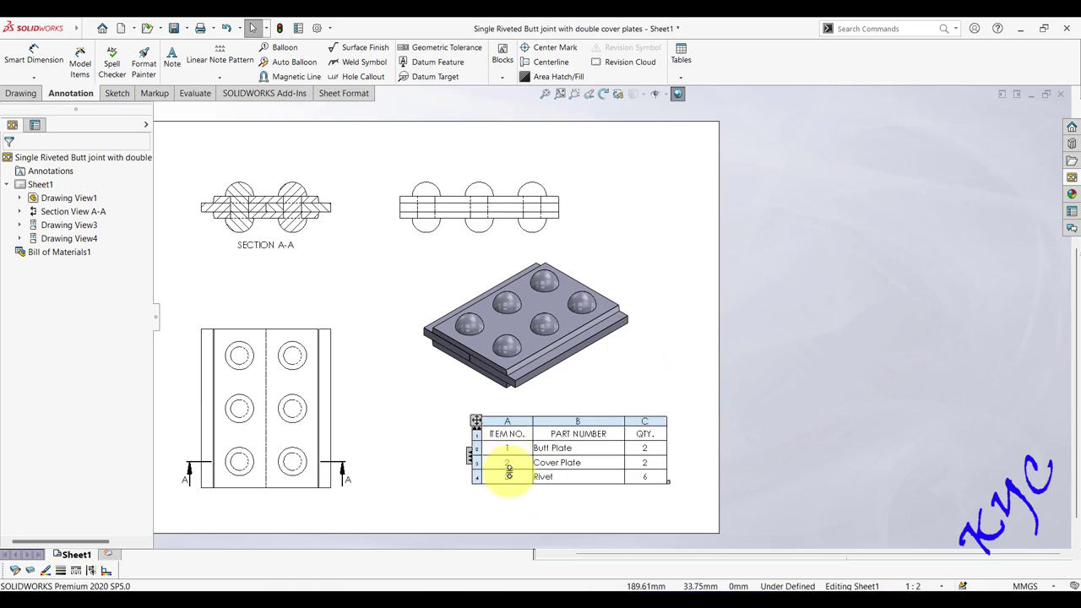
pyautogui.click(718, 408)
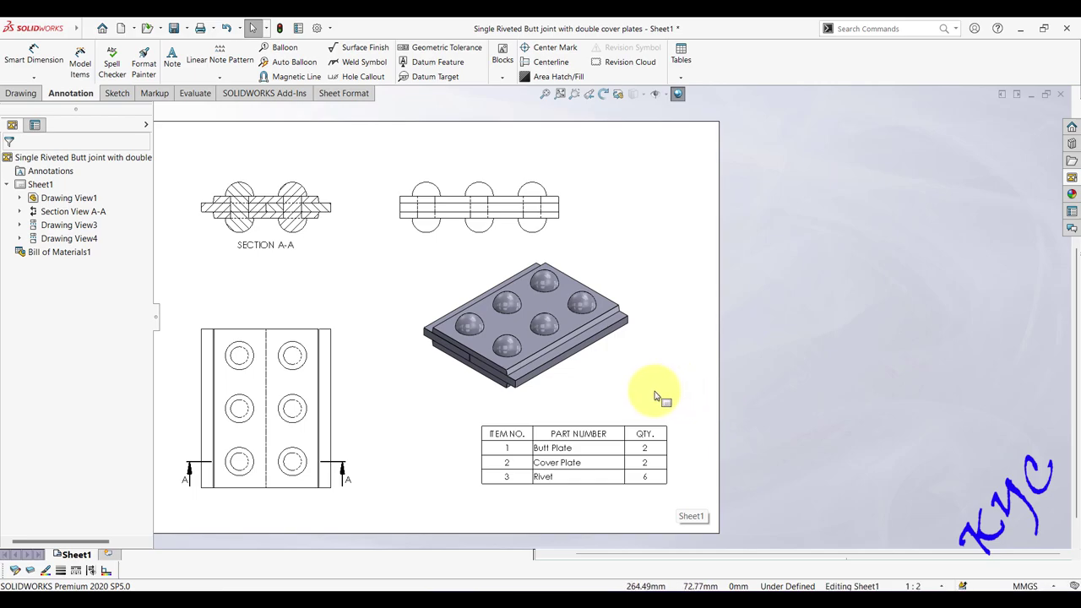
pyautogui.click(553, 447)
pyautogui.click(696, 303)
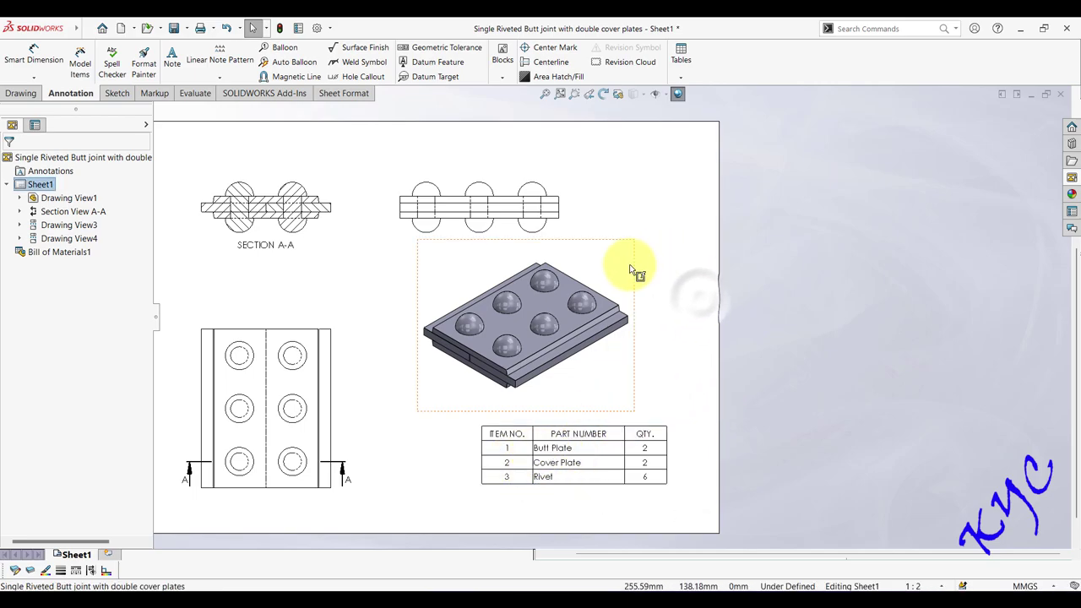
pyautogui.click(569, 463)
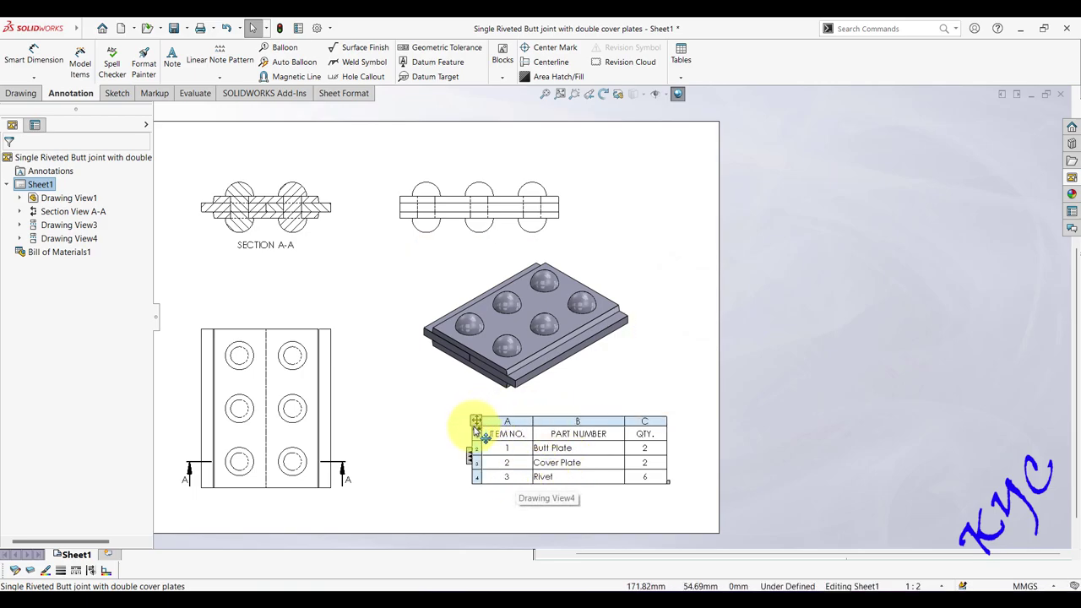
# - Auto Balloon the isometric view, numbering its parts 1, 2 and 3
pyautogui.click(639, 325)
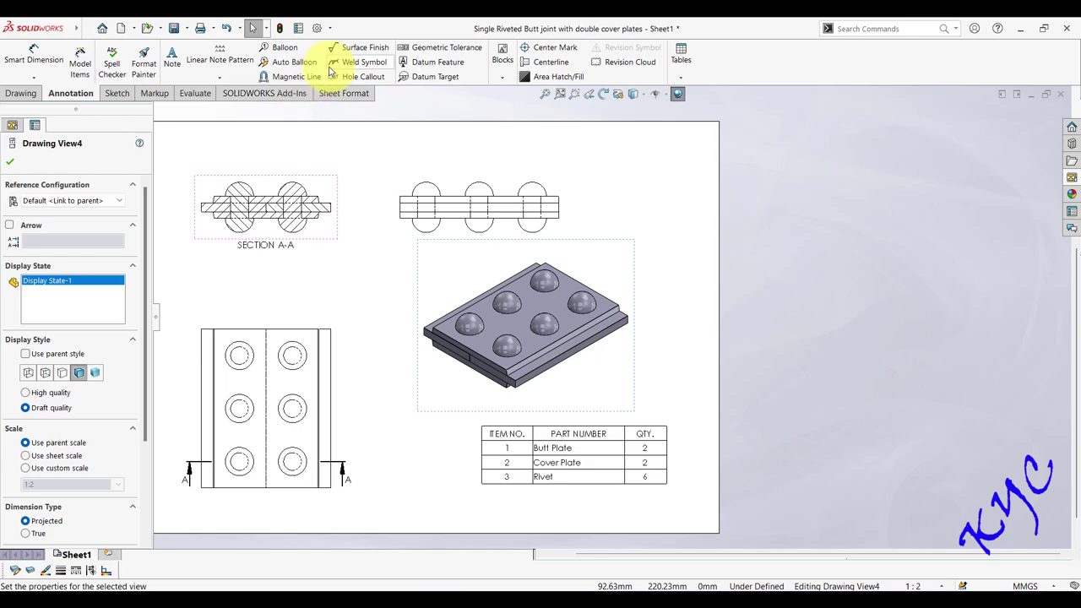
pyautogui.click(302, 64)
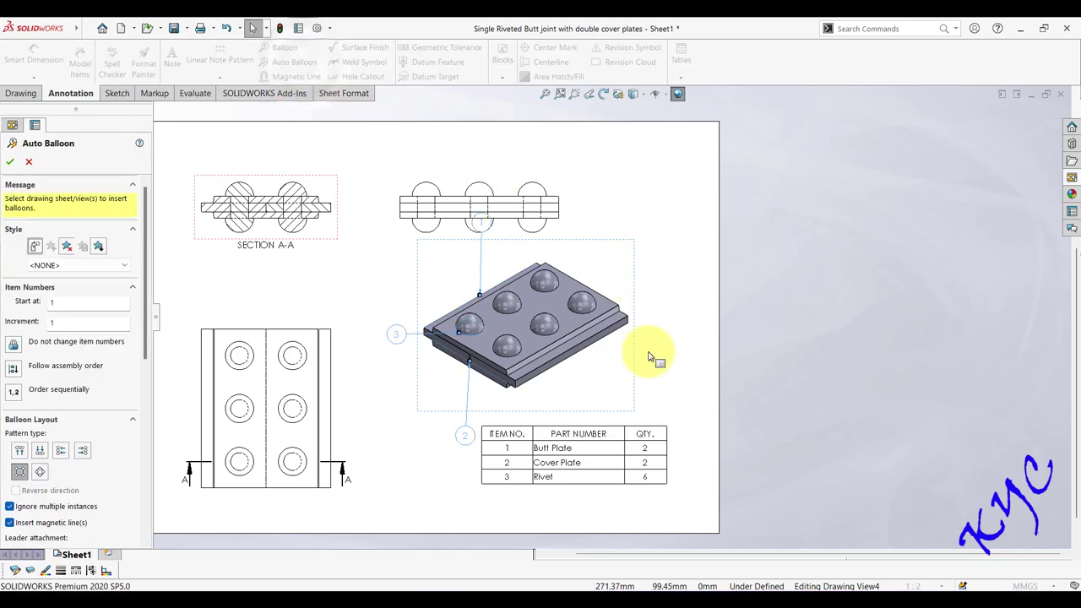
pyautogui.click(10, 164)
# - Move balloons 2, 1 and 3 close around the isometric view of the joint
pyautogui.moveTo(464, 435); pyautogui.dragTo(415, 406)
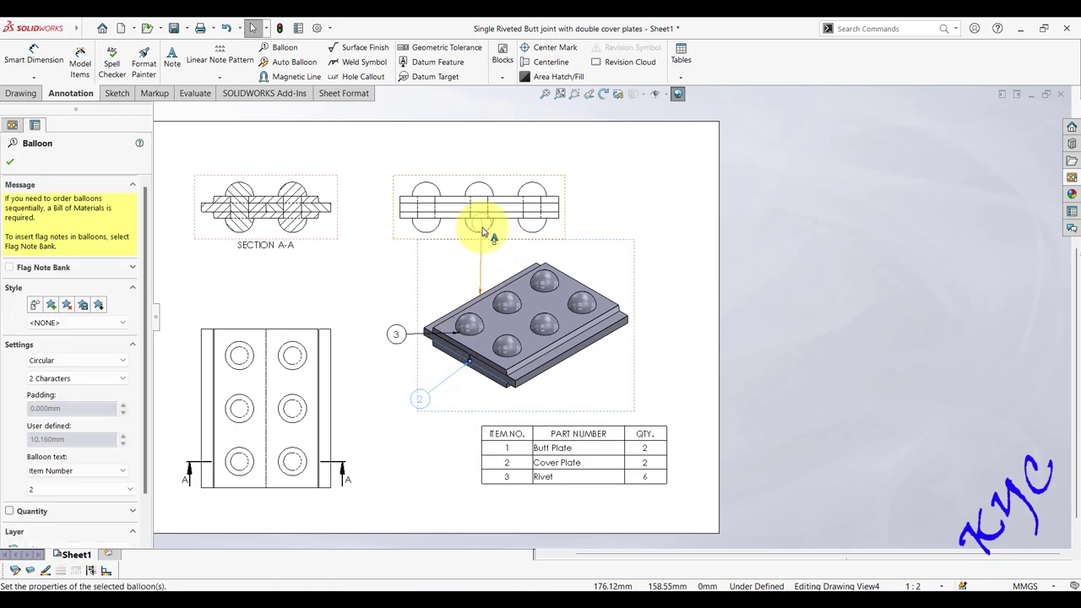
pyautogui.moveTo(483, 229); pyautogui.dragTo(450, 270)
pyautogui.click(387, 341)
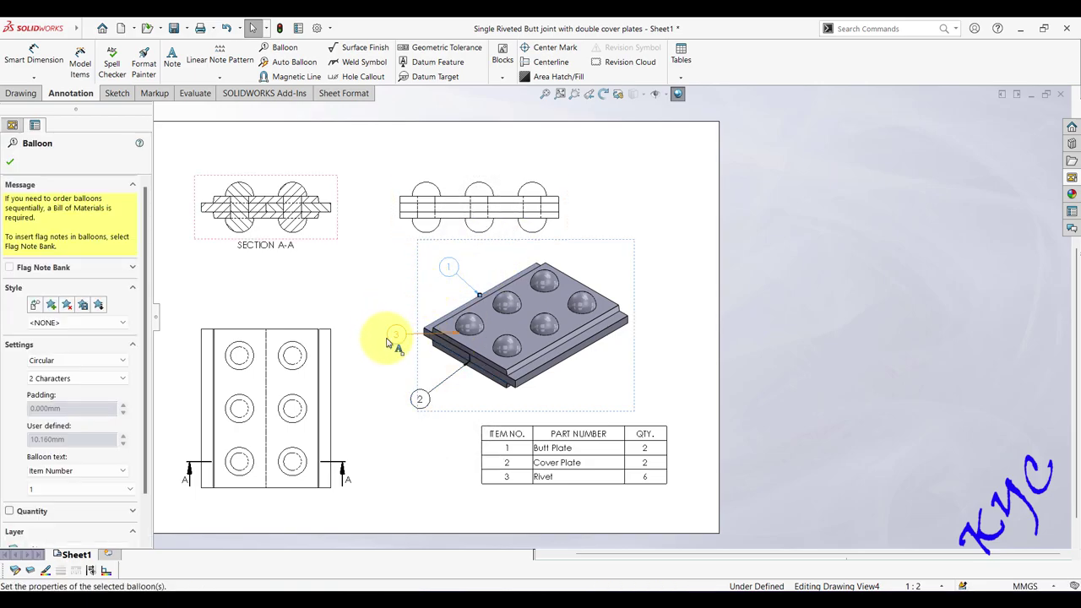
pyautogui.click(407, 368)
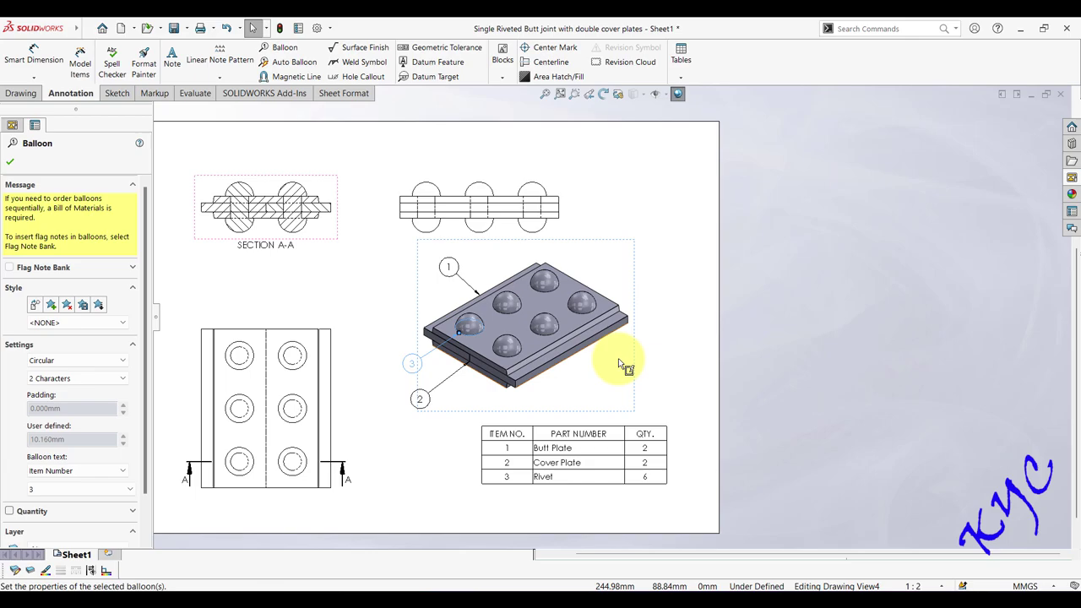
pyautogui.click(685, 355)
pyautogui.scroll(2, 465, 329)
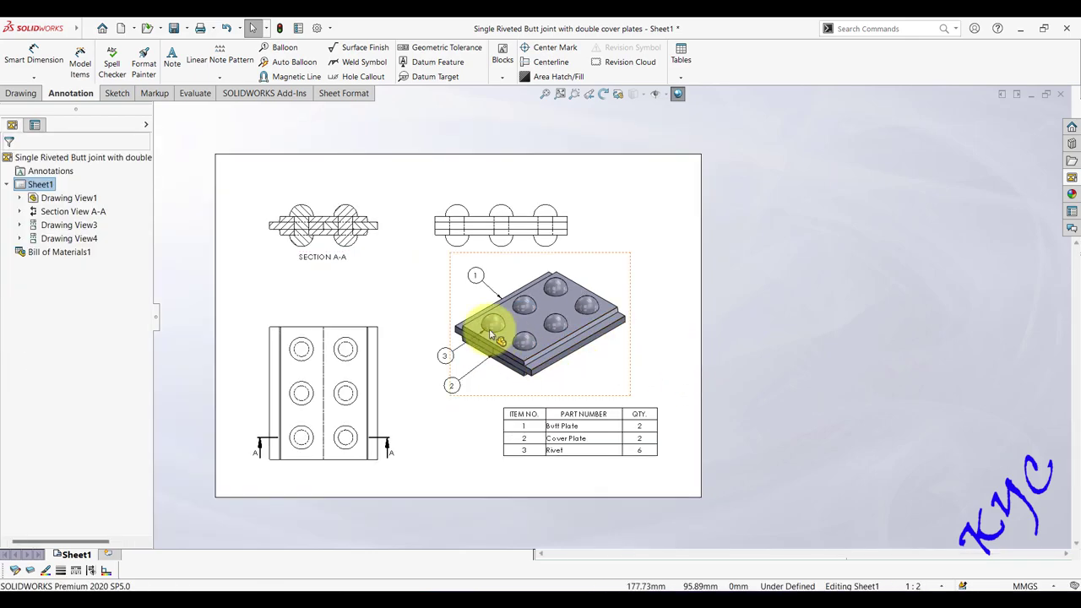
pyautogui.scroll(-2, 405, 380)
pyautogui.scroll(-1, 404, 381)
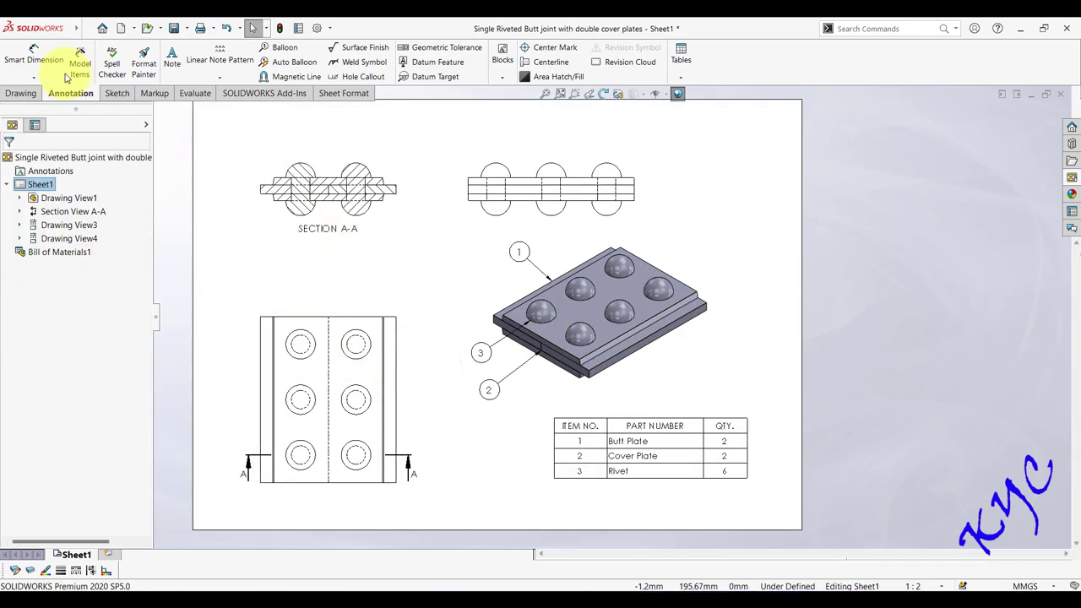
# - Dimension the 9 mm plate thickness on the left of Section A-A
pyautogui.click(32, 59)
pyautogui.scroll(-4, 287, 211)
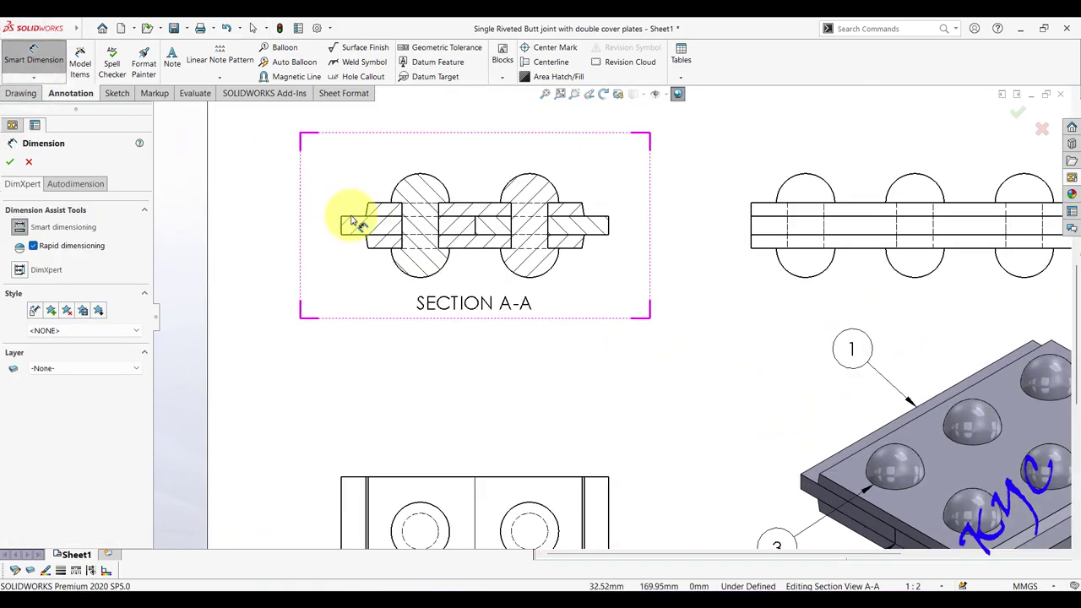
pyautogui.click(358, 237)
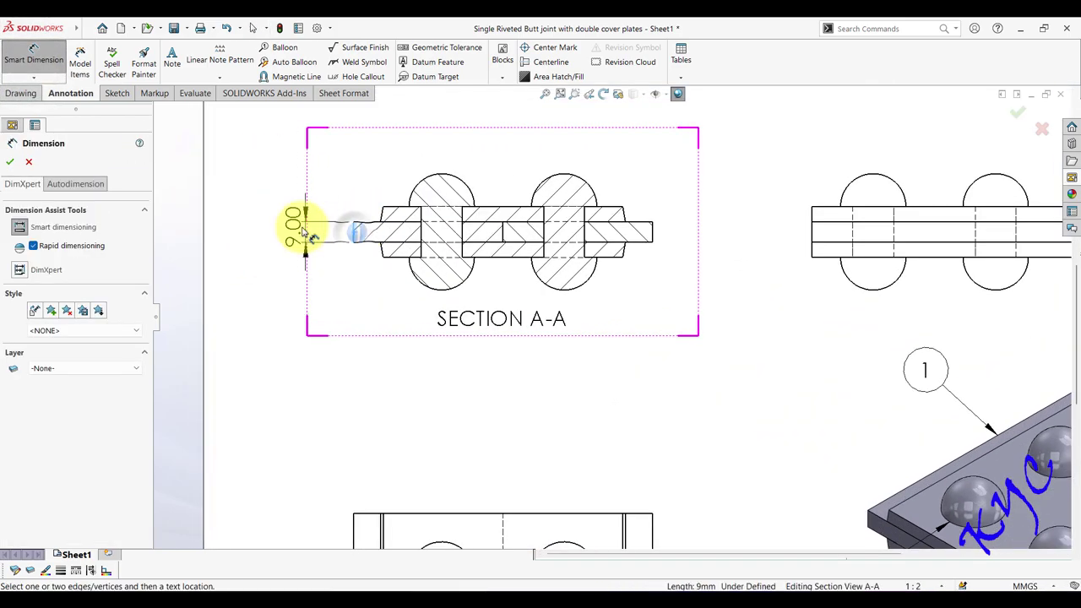
pyautogui.click(270, 242)
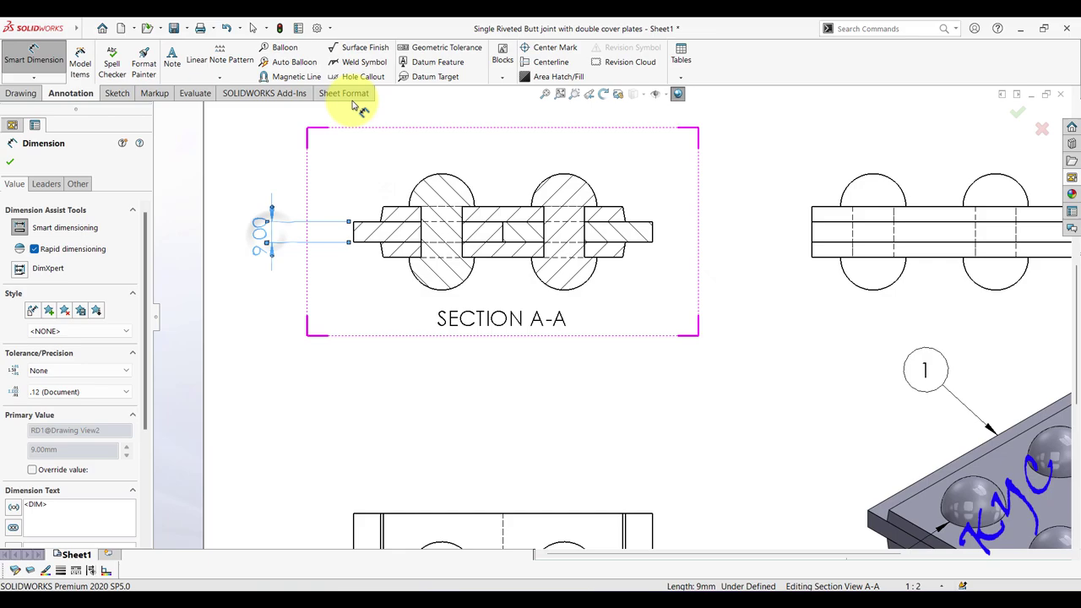
# - Set the document's dimension trailing zeroes option to Remove
pyautogui.click(316, 30)
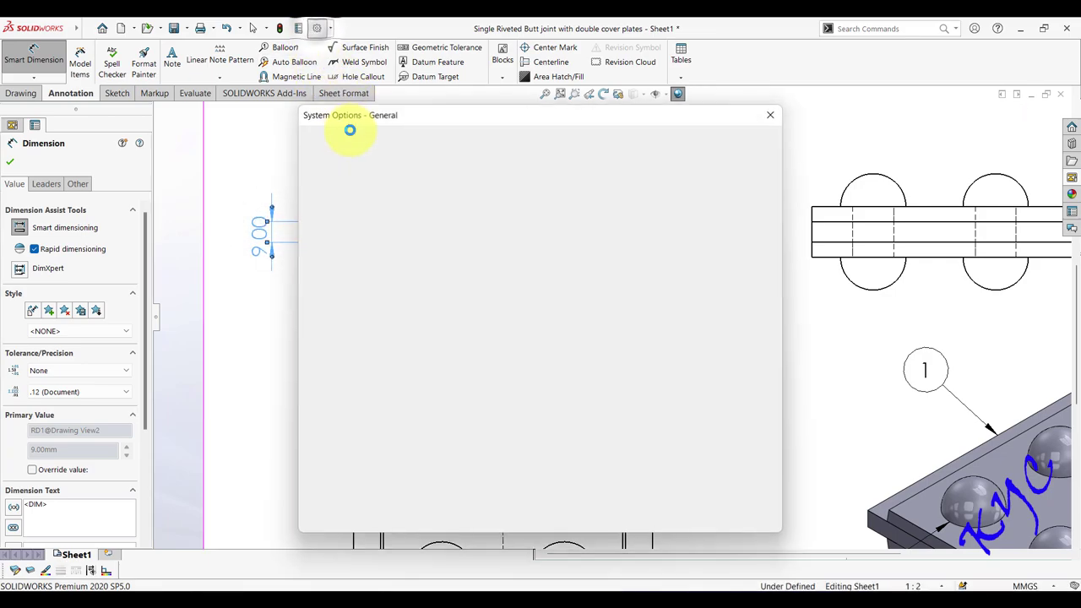
pyautogui.click(391, 140)
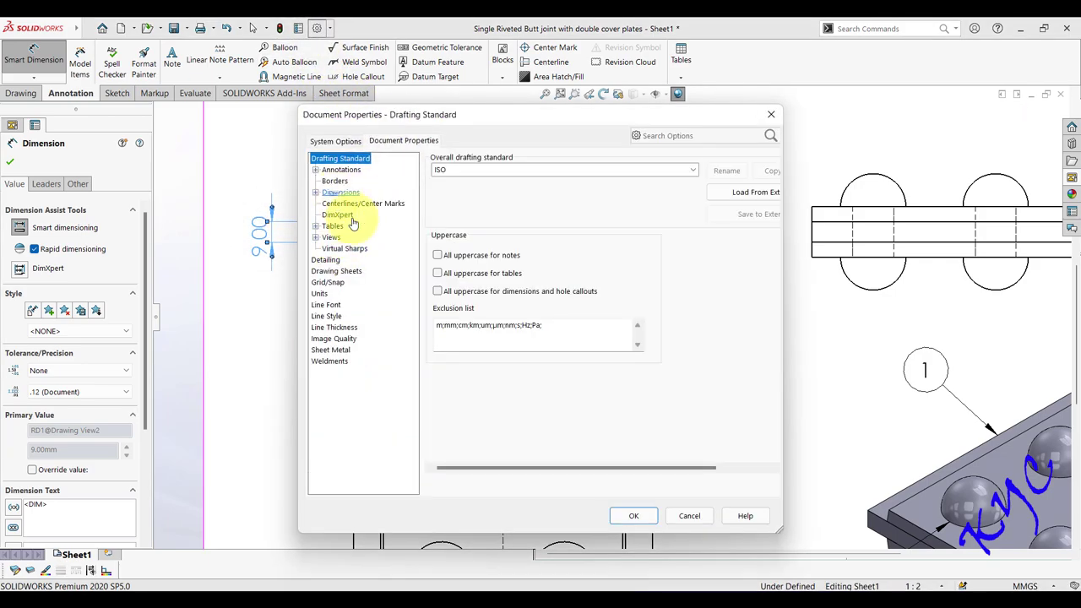
pyautogui.click(340, 192)
pyautogui.scroll(-5, 543, 405)
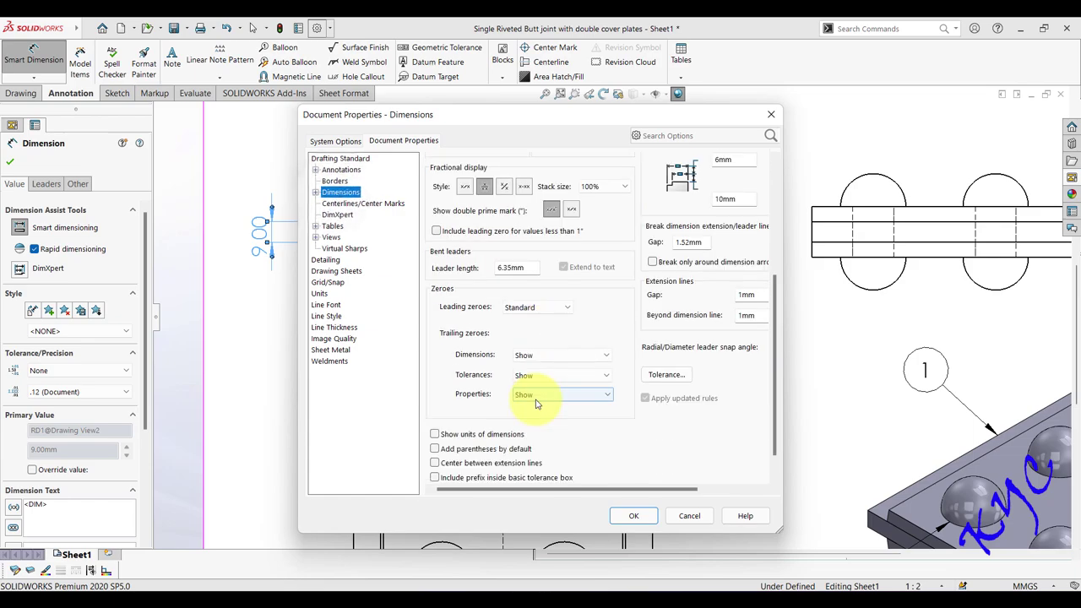
pyautogui.click(531, 355)
pyautogui.click(536, 372)
pyautogui.click(635, 515)
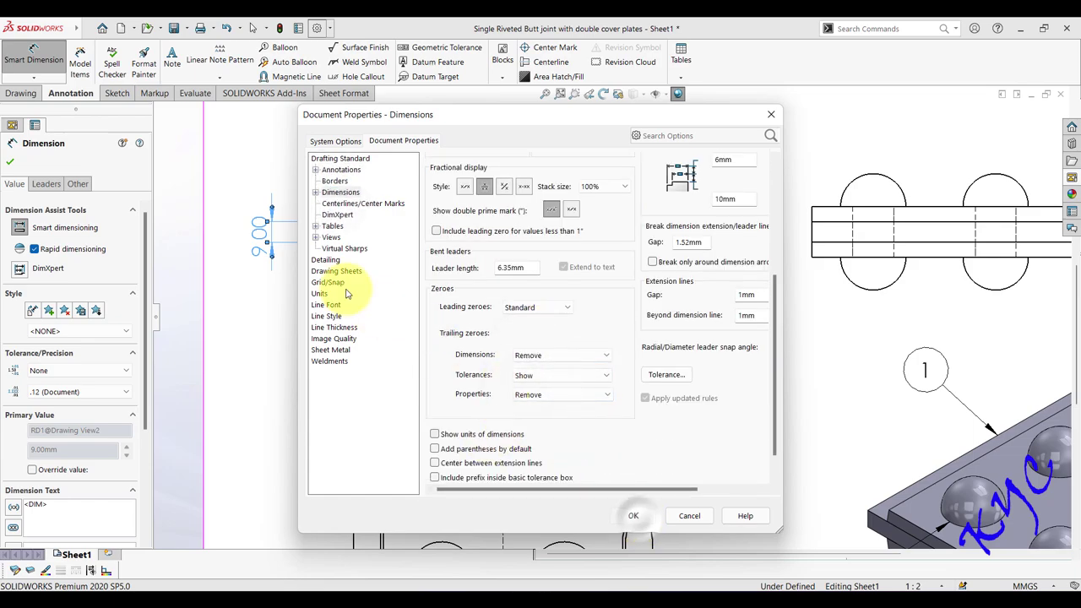
# - Check the 9.00 thickness format, then dimension the left rivet as Ø18 below the section
pyautogui.click(264, 253)
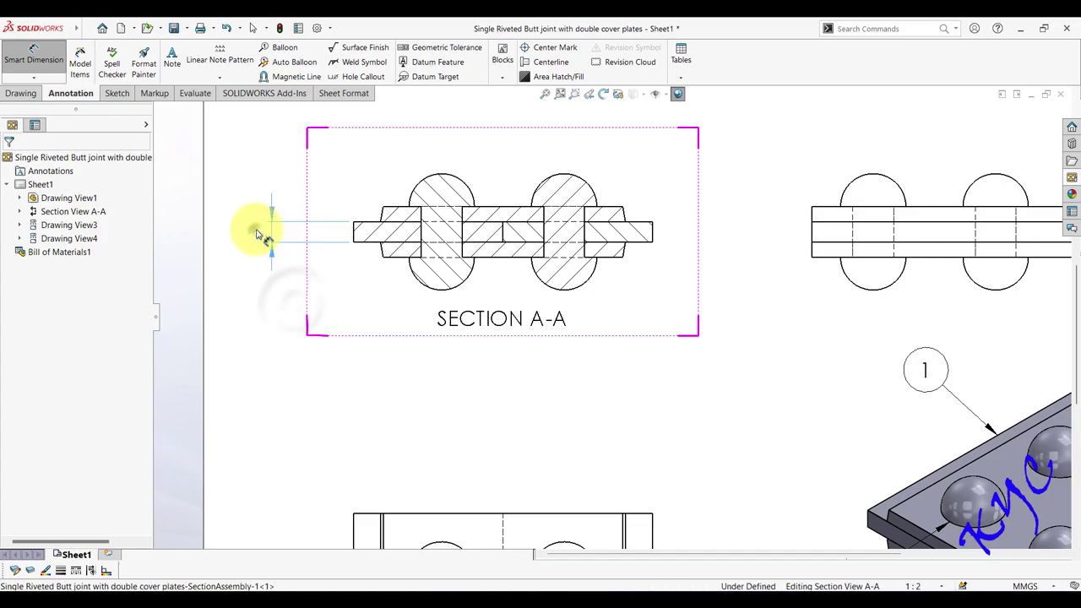
pyautogui.click(256, 230)
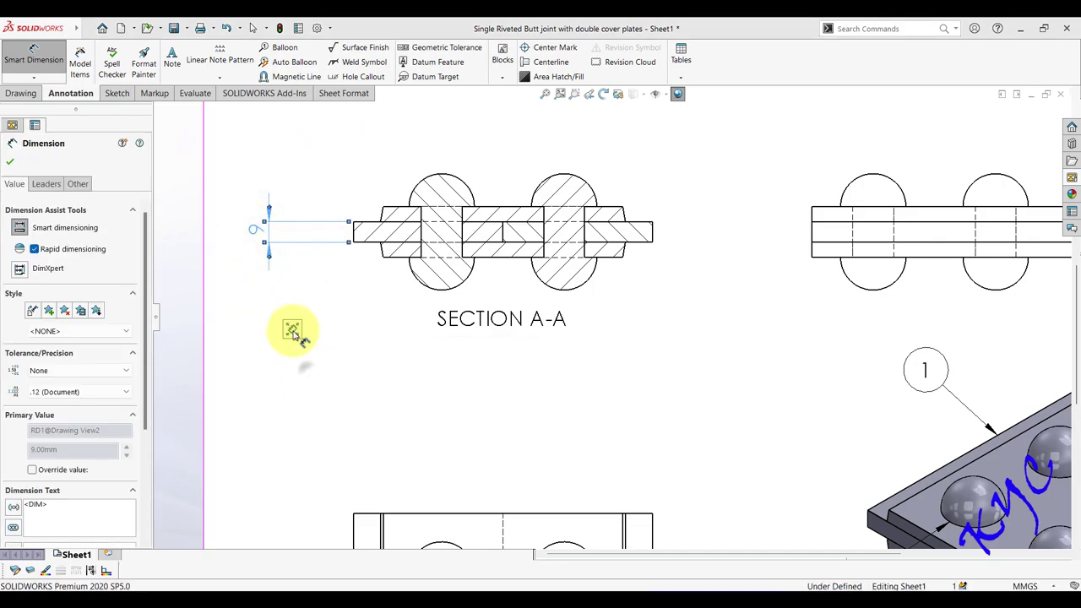
pyautogui.click(289, 334)
pyautogui.click(473, 278)
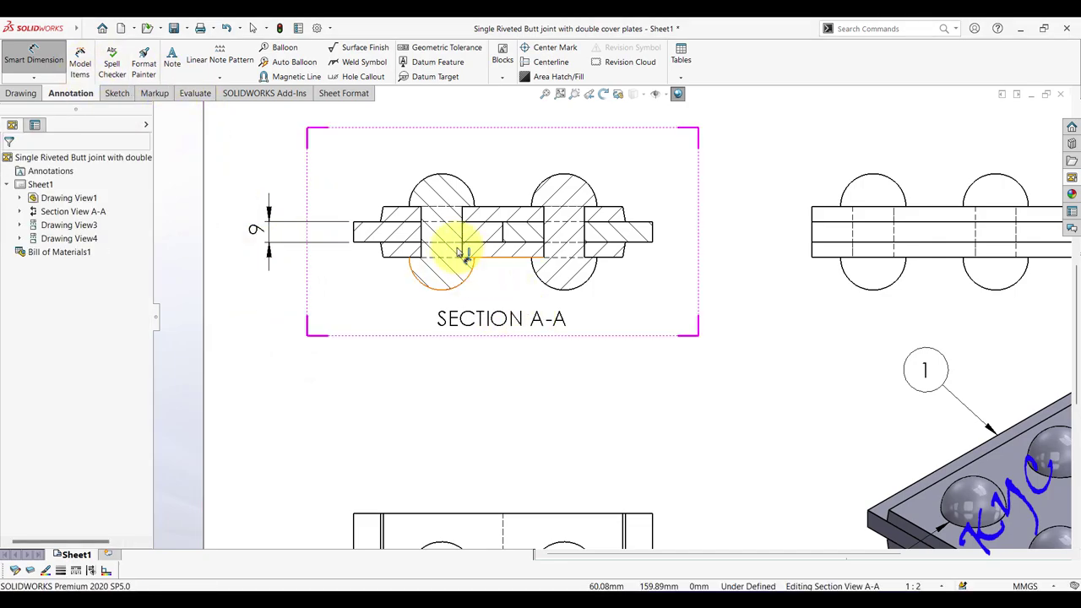
pyautogui.click(423, 230)
pyautogui.click(461, 234)
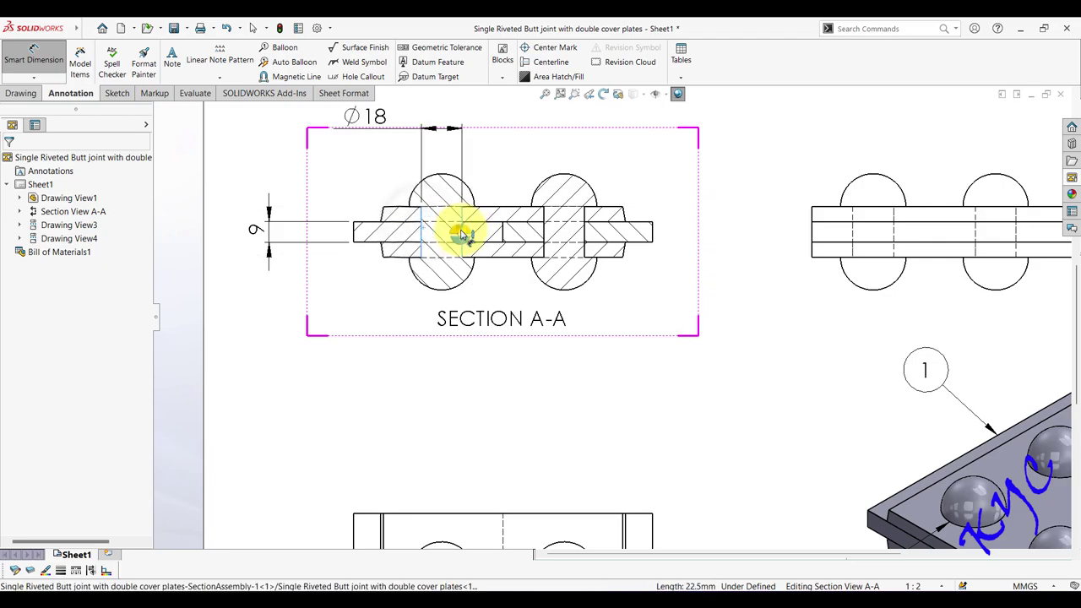
pyautogui.click(449, 353)
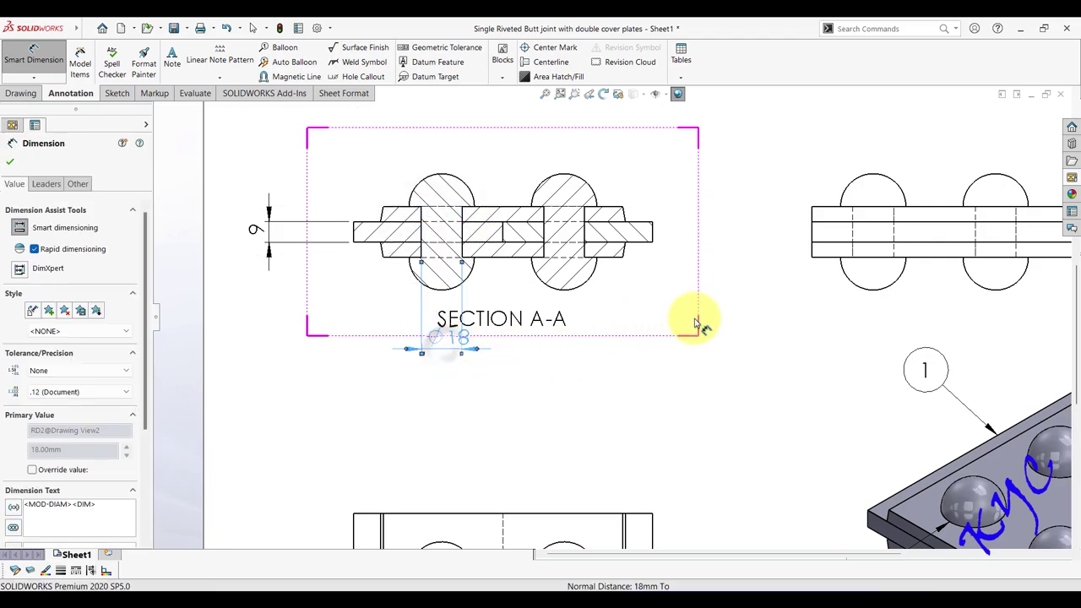
# - Add a 6.75 plate thickness dimension to the right of Section A-A
pyautogui.click(601, 209)
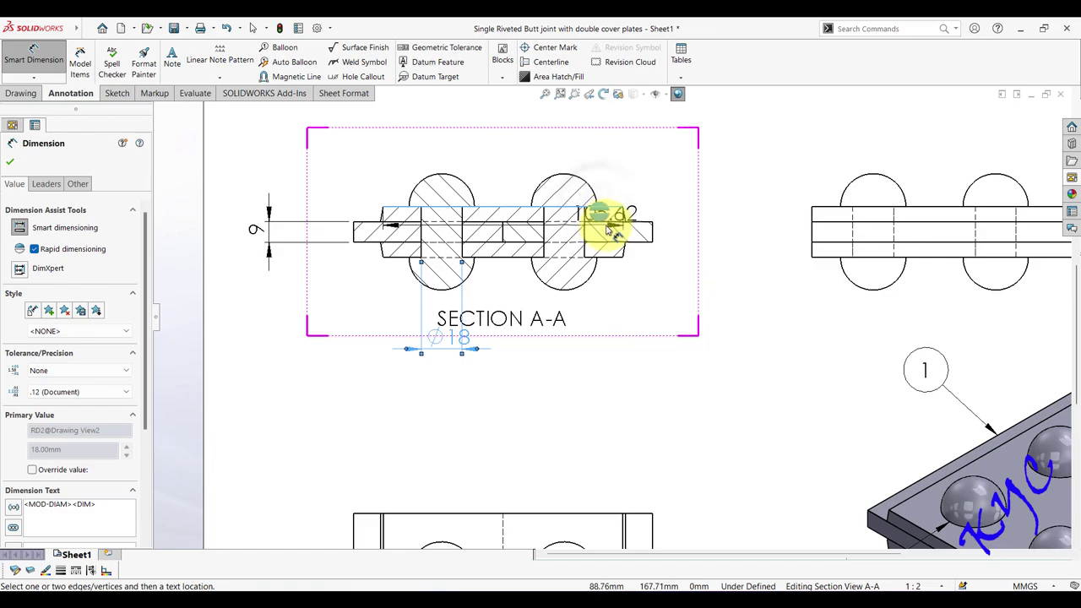
pyautogui.click(611, 222)
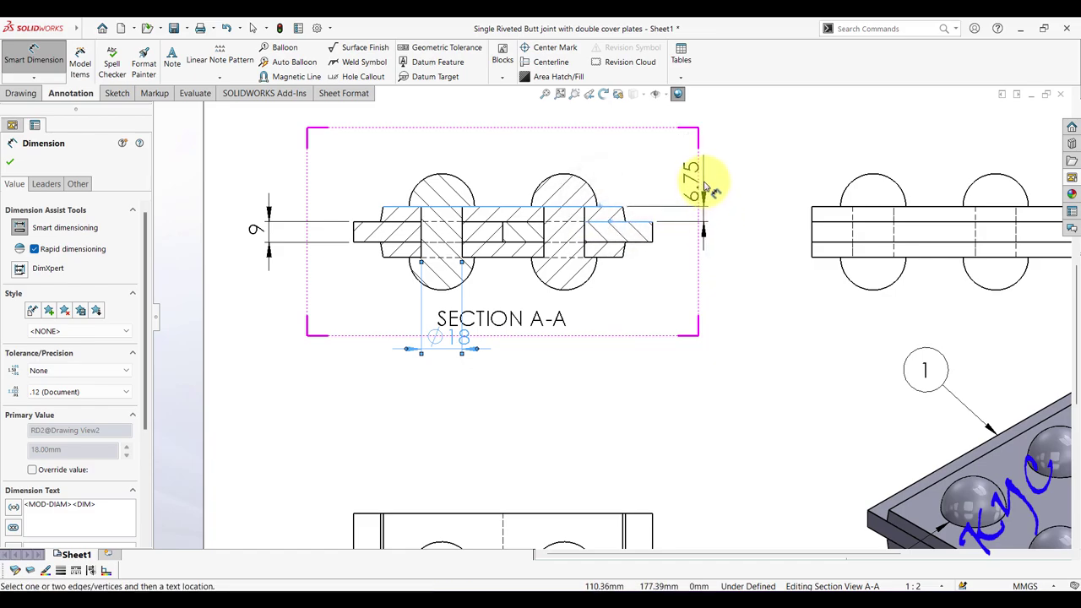
pyautogui.click(707, 188)
# - Dimension the front view with a 132 overall width and a 162 overall height
pyautogui.press('f')
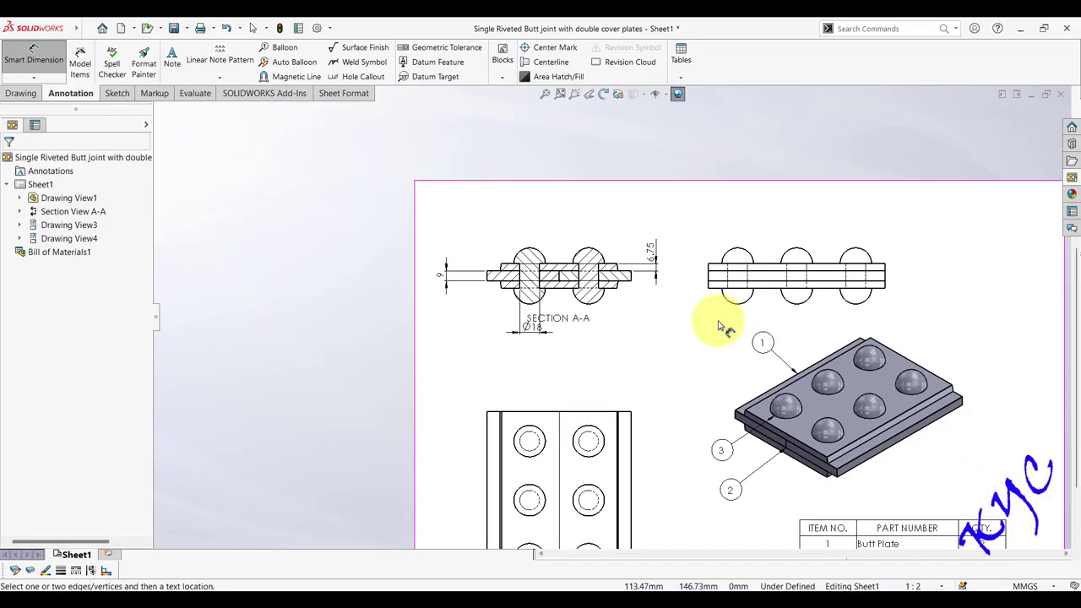
pyautogui.scroll(-2, 663, 434)
pyautogui.scroll(-3, 541, 483)
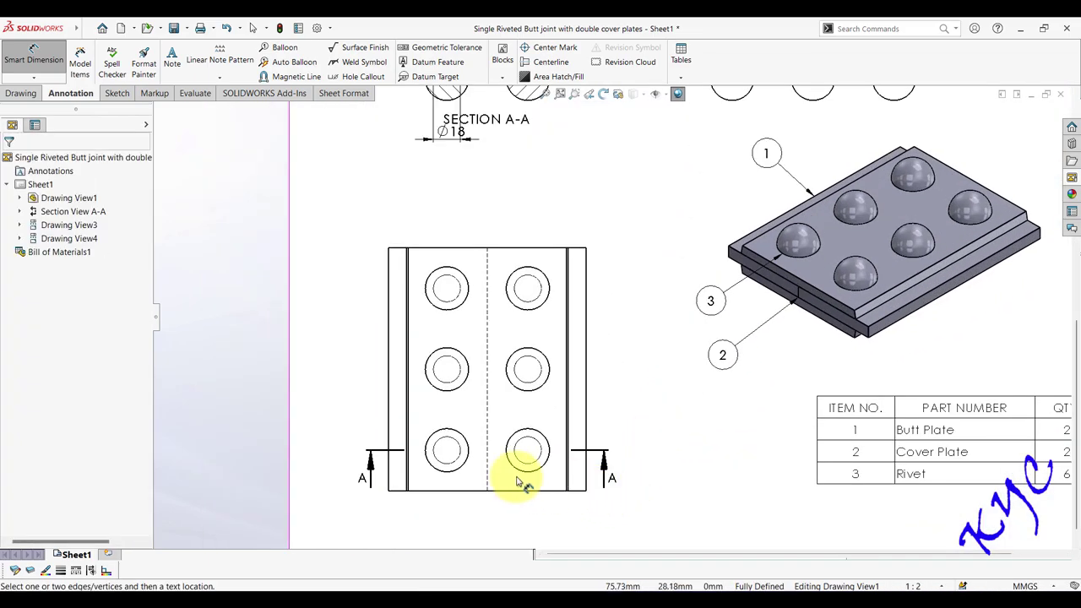
pyautogui.scroll(-2, 524, 481)
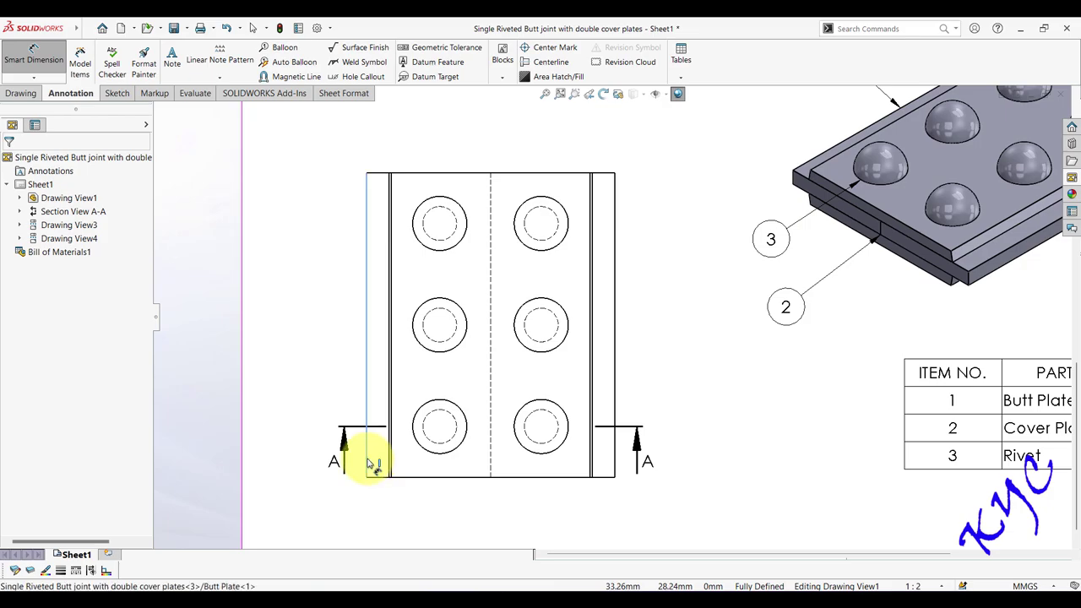
pyautogui.click(615, 448)
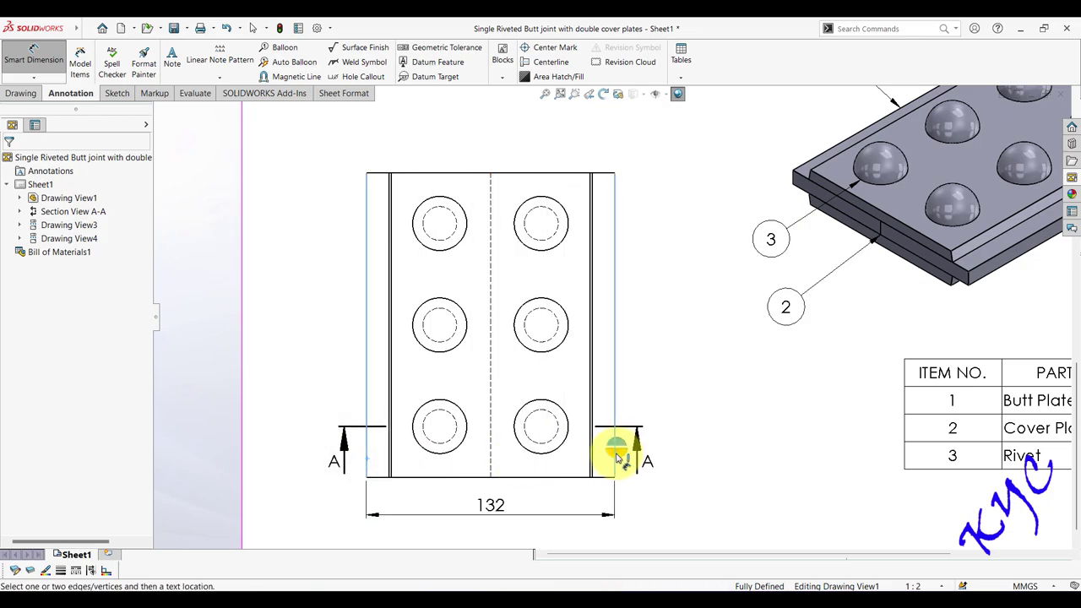
pyautogui.click(500, 525)
pyautogui.click(618, 363)
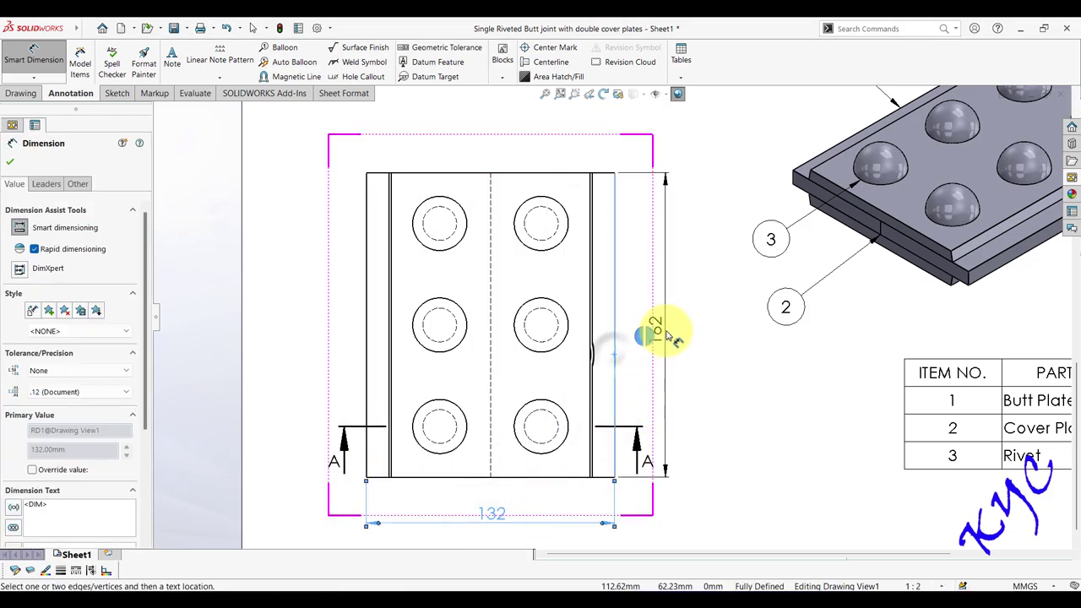
pyautogui.click(679, 338)
# - Zoom around the sheet to review the dimensioned views
pyautogui.scroll(3, 732, 353)
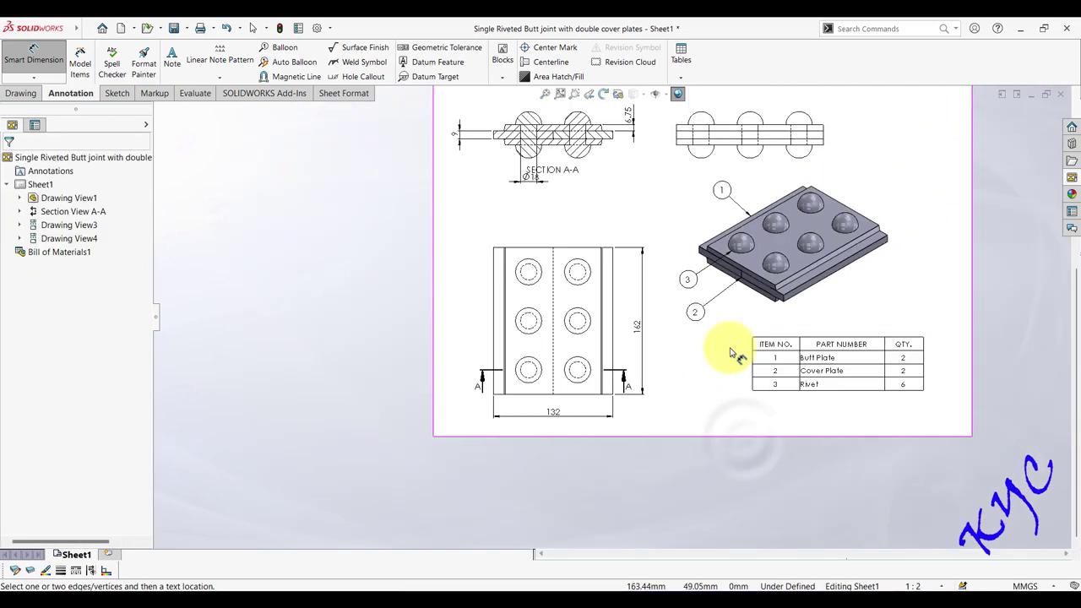
pyautogui.scroll(5, 687, 180)
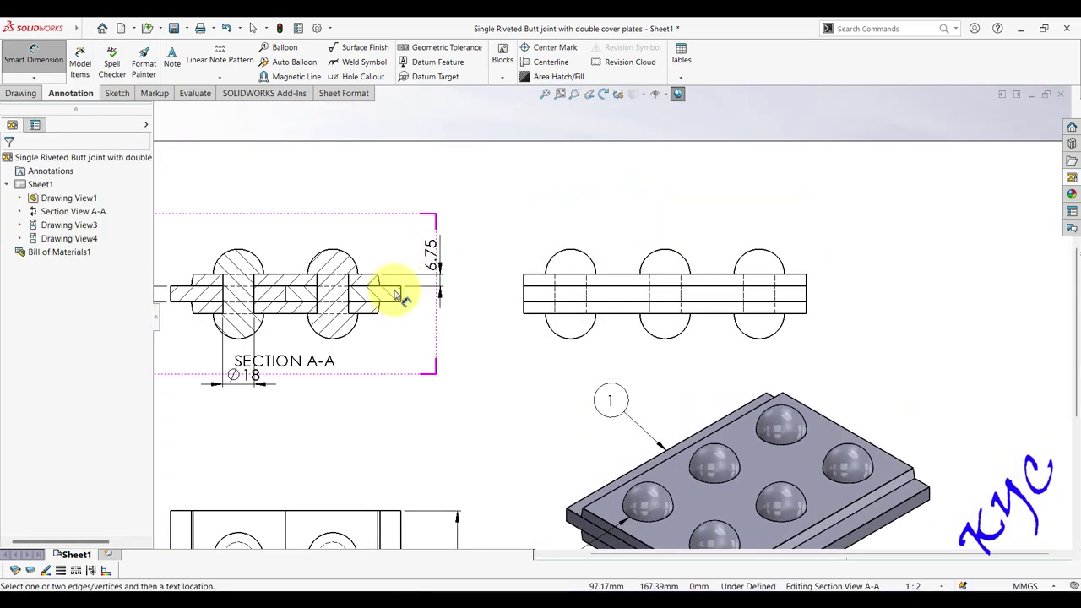
pyautogui.scroll(5, 434, 367)
pyautogui.scroll(-2, 659, 388)
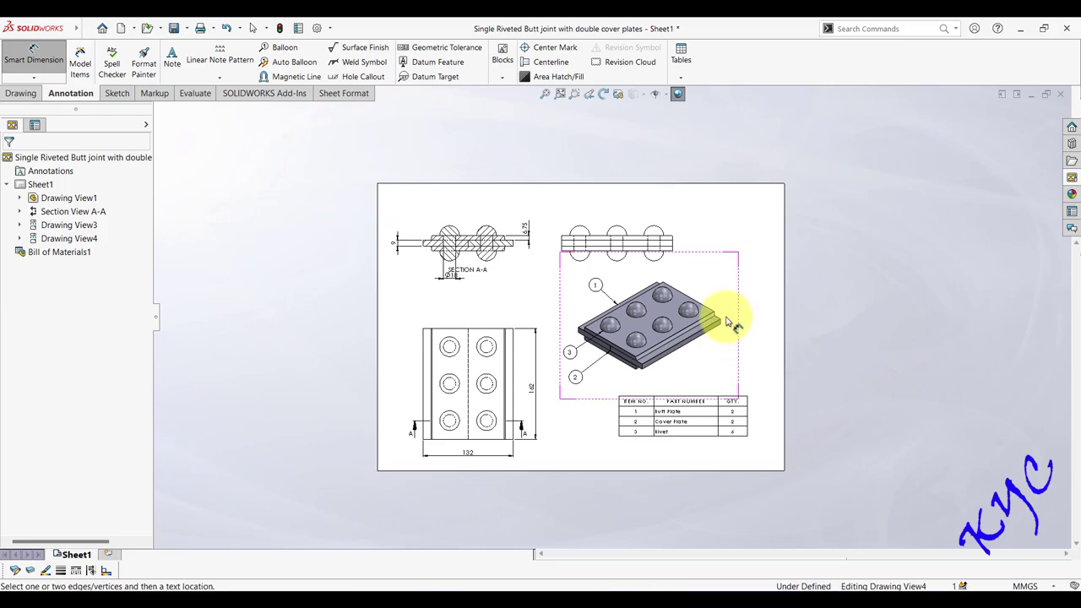
pyautogui.scroll(-3, 451, 430)
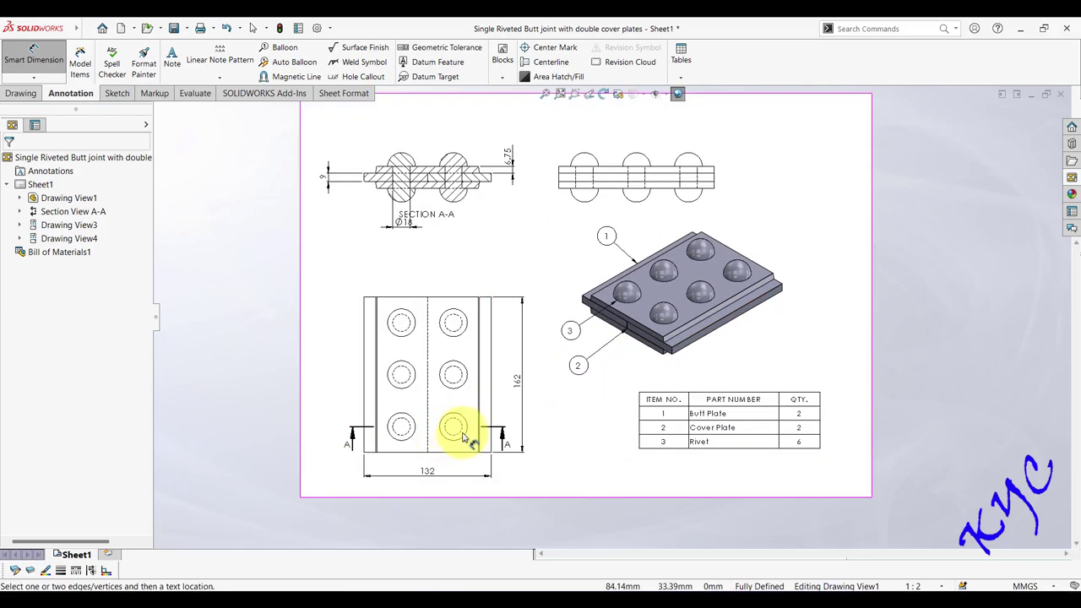
pyautogui.scroll(-1, 560, 363)
pyautogui.scroll(-1, 759, 244)
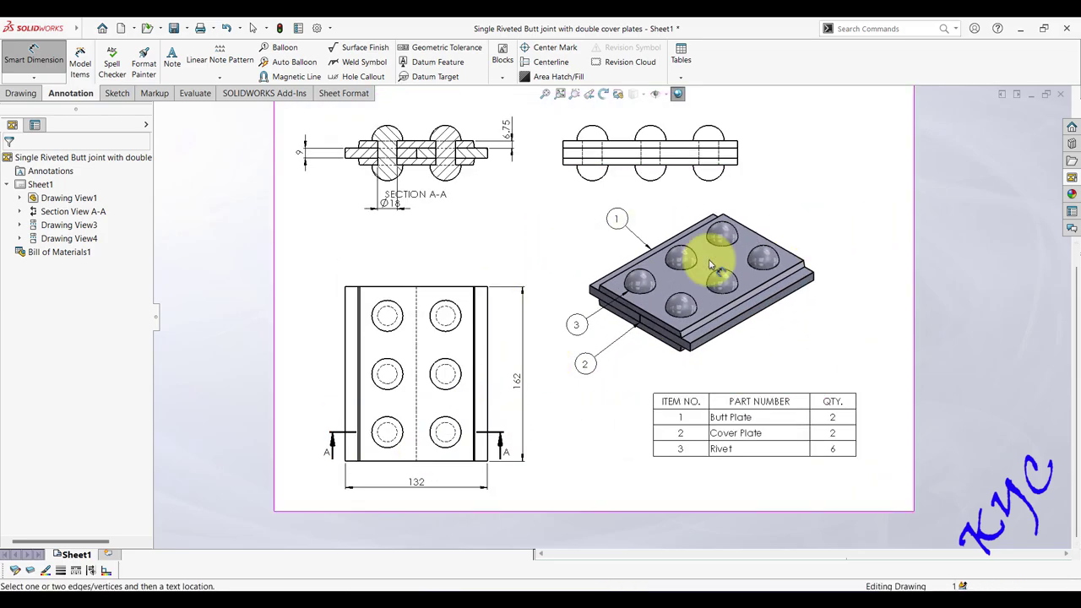
pyautogui.scroll(3, 711, 220)
pyautogui.scroll(-2, 709, 194)
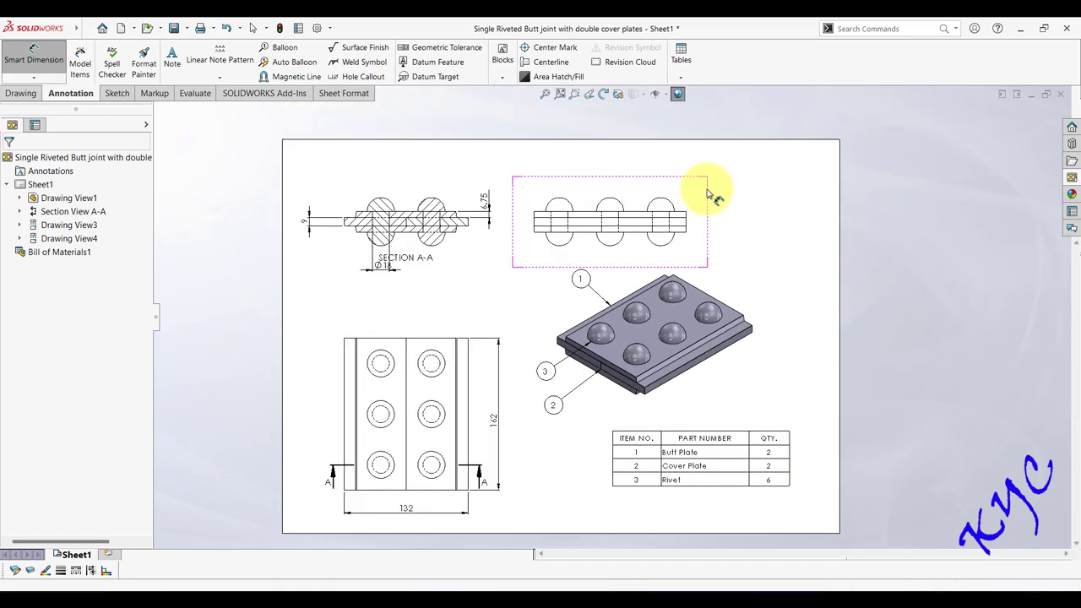
# - Place the ø18 rivet diameter and move it above Section A-A
pyautogui.scroll(-2, 414, 264)
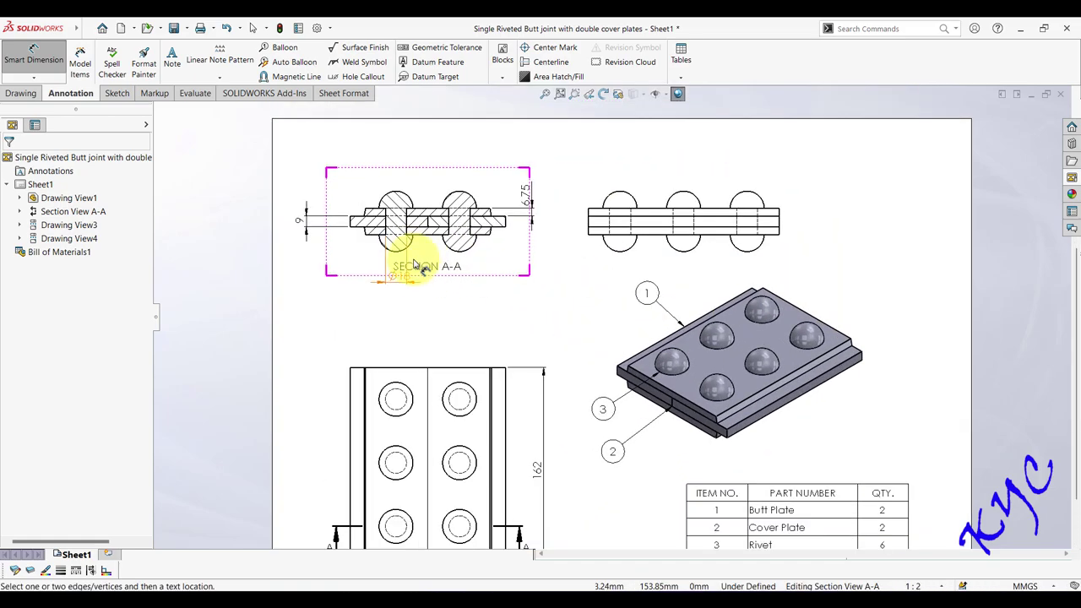
pyautogui.click(414, 264)
pyautogui.press('Escape')
pyautogui.moveTo(403, 277); pyautogui.dragTo(401, 168)
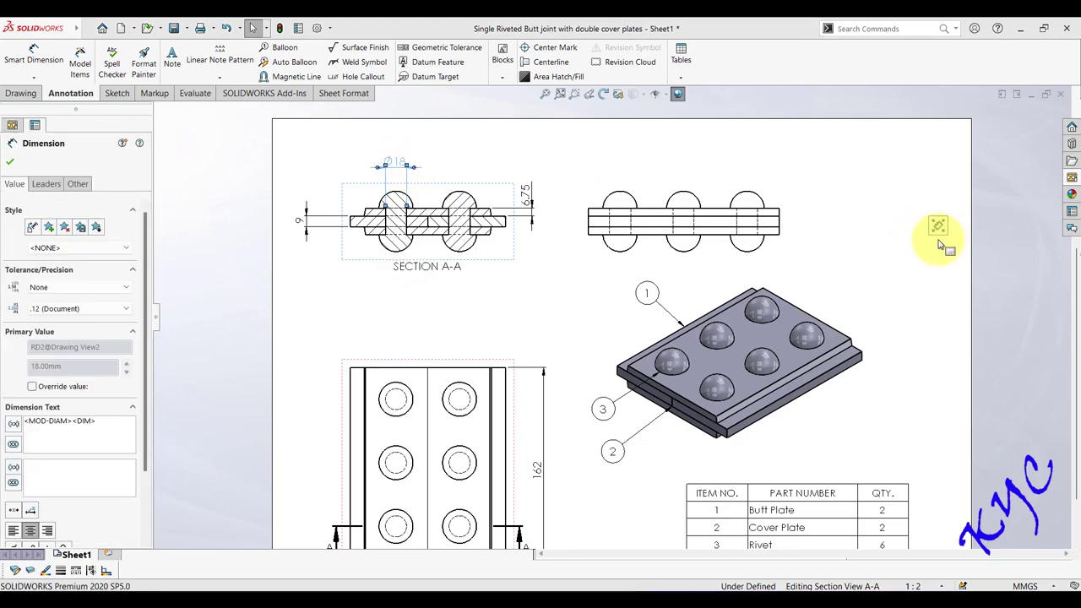
pyautogui.click(943, 335)
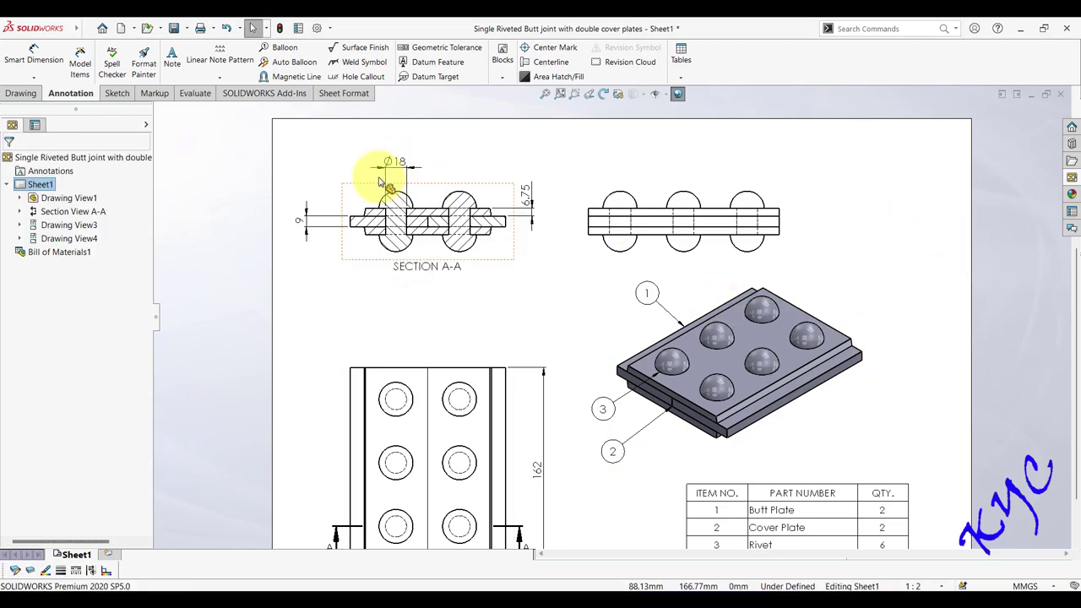
# - Dimension the right rivet head's arc as R14.4 above the head
pyautogui.click(34, 57)
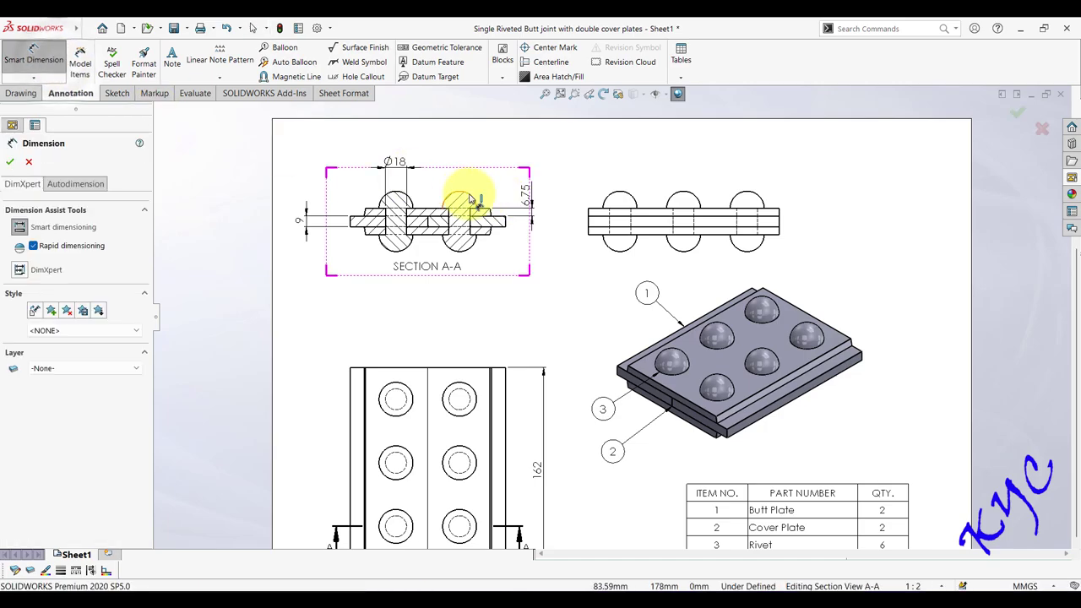
pyautogui.click(460, 194)
pyautogui.click(486, 173)
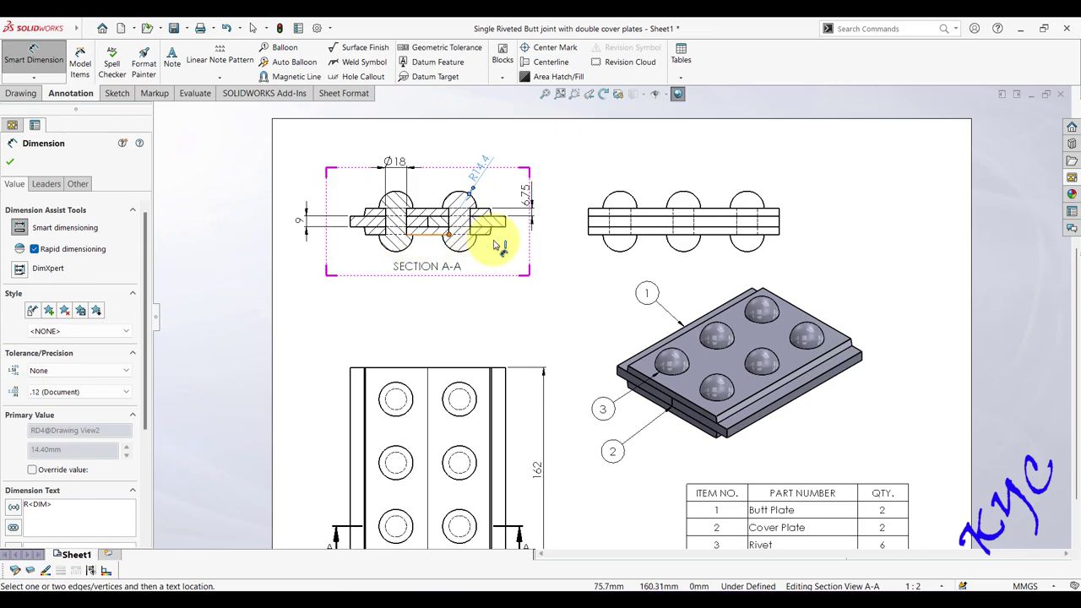
pyautogui.press('Escape')
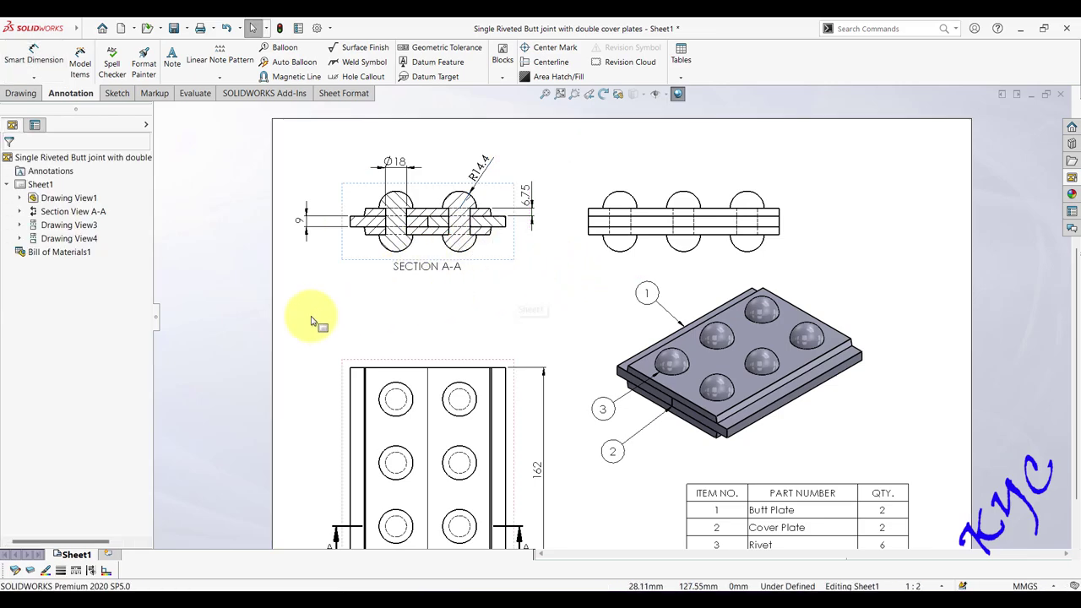
# - Set the hatch of both rivets in Section A-A to None
pyautogui.scroll(3, 880, 313)
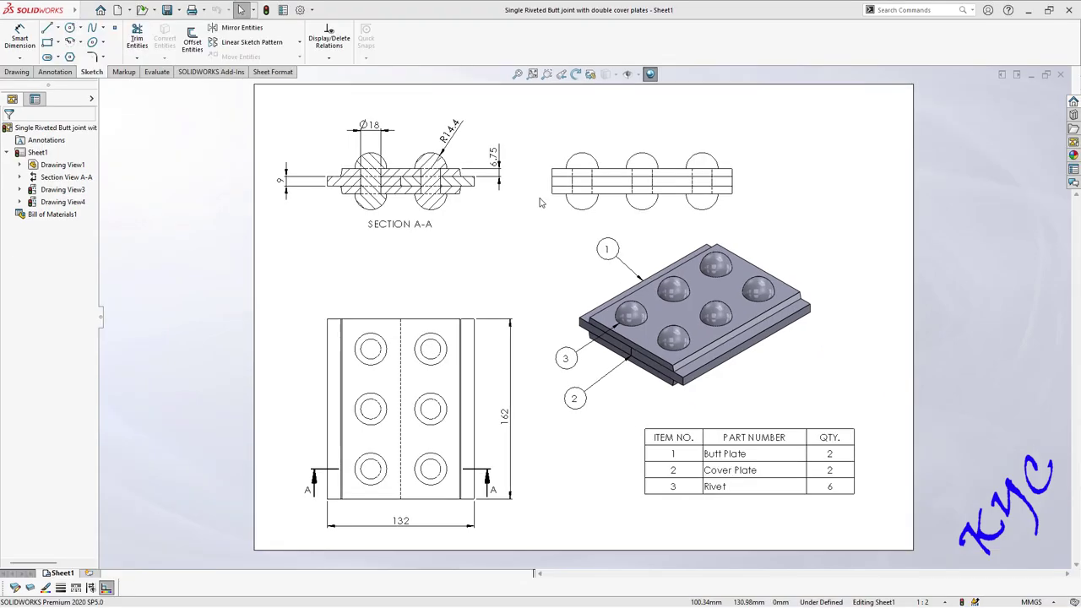
pyautogui.scroll(-5, 422, 145)
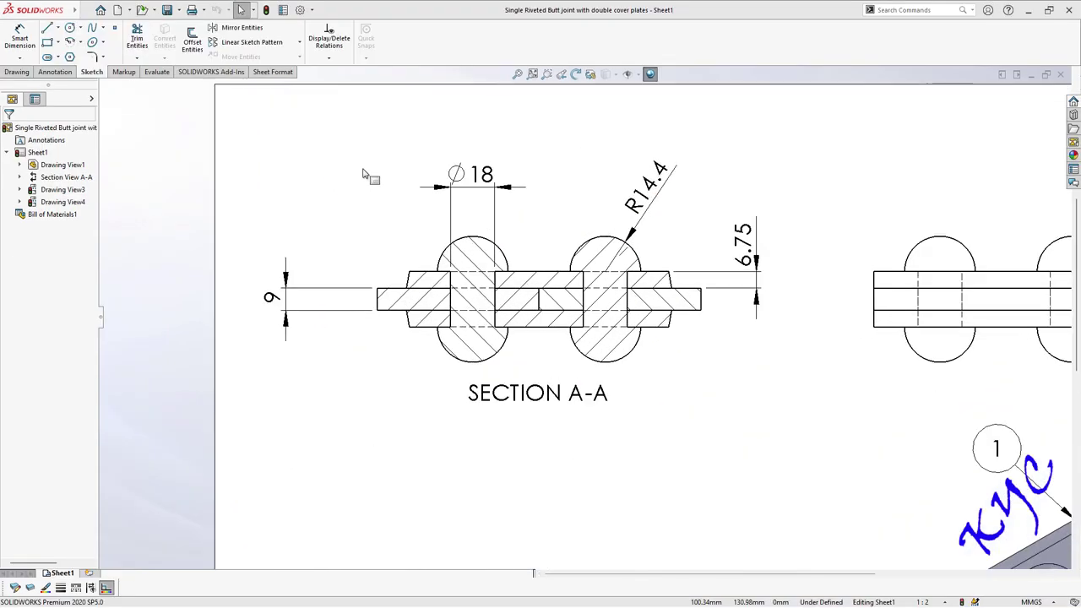
pyautogui.scroll(-1, 363, 174)
pyautogui.click(516, 294)
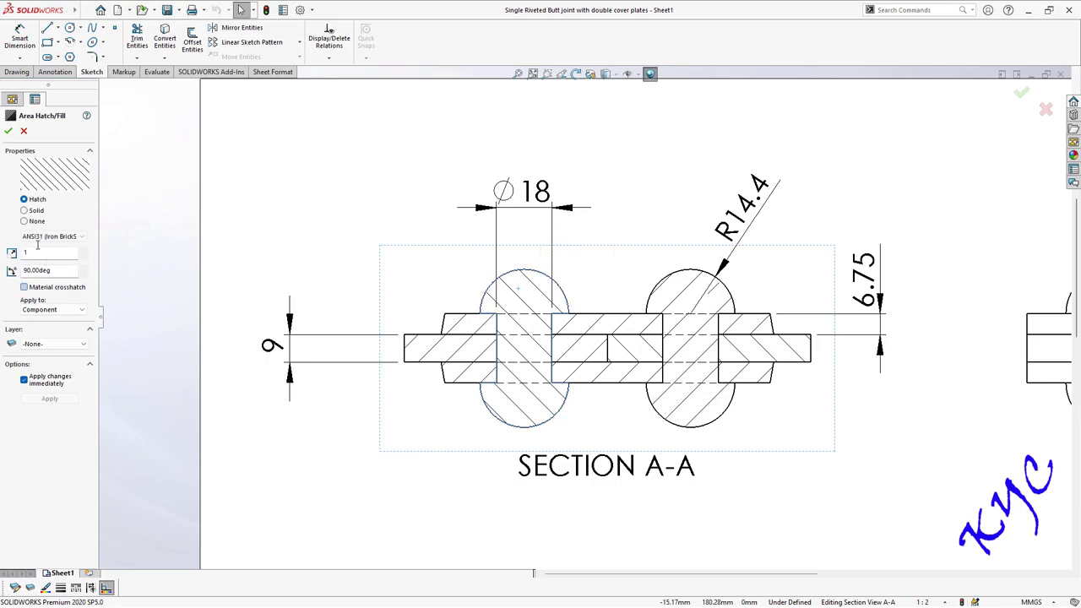
pyautogui.click(24, 222)
pyautogui.click(680, 297)
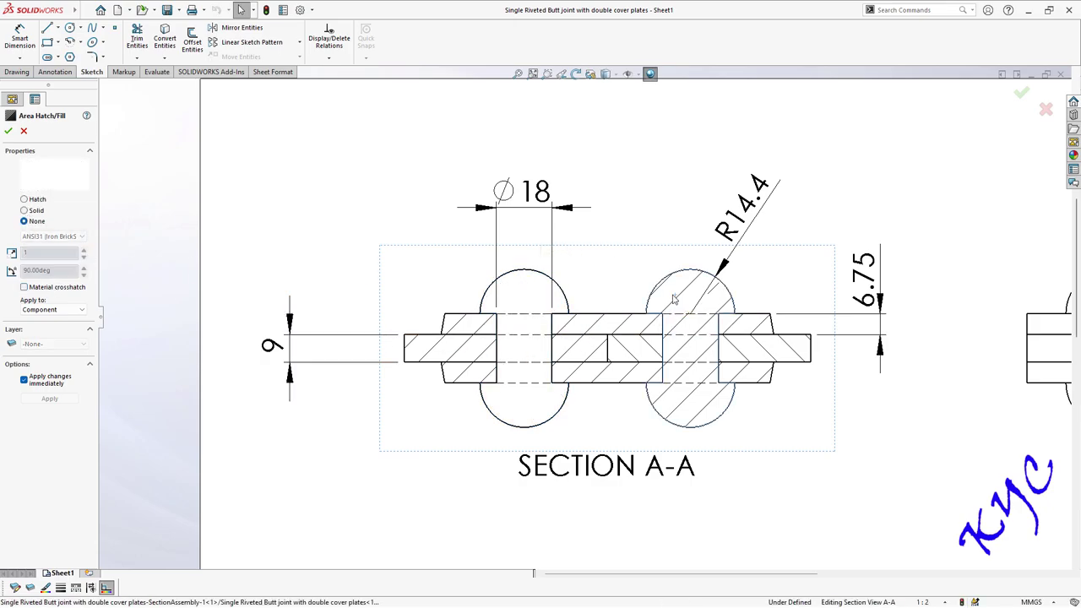
pyautogui.click(51, 289)
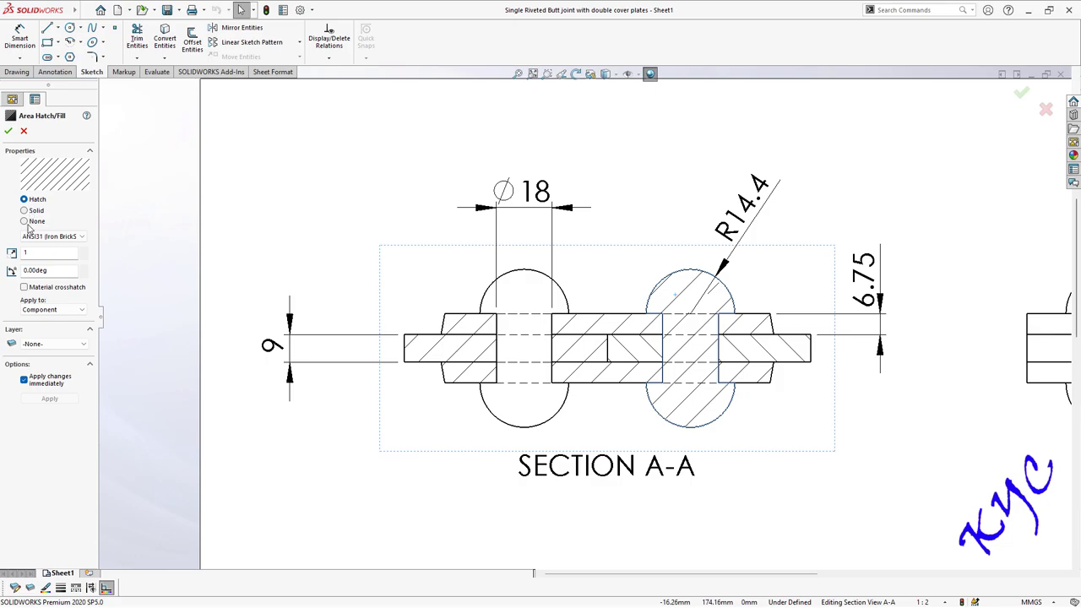
pyautogui.click(27, 222)
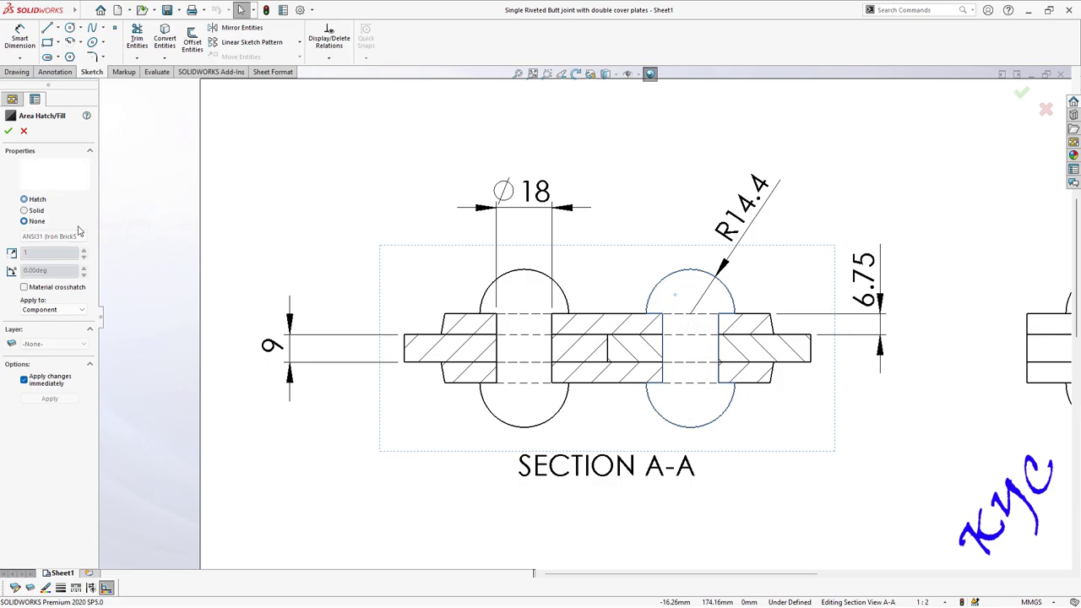
pyautogui.click(838, 429)
# - Set Section A-A to Hidden Lines Removed and fit the whole sheet in view
pyautogui.click(53, 488)
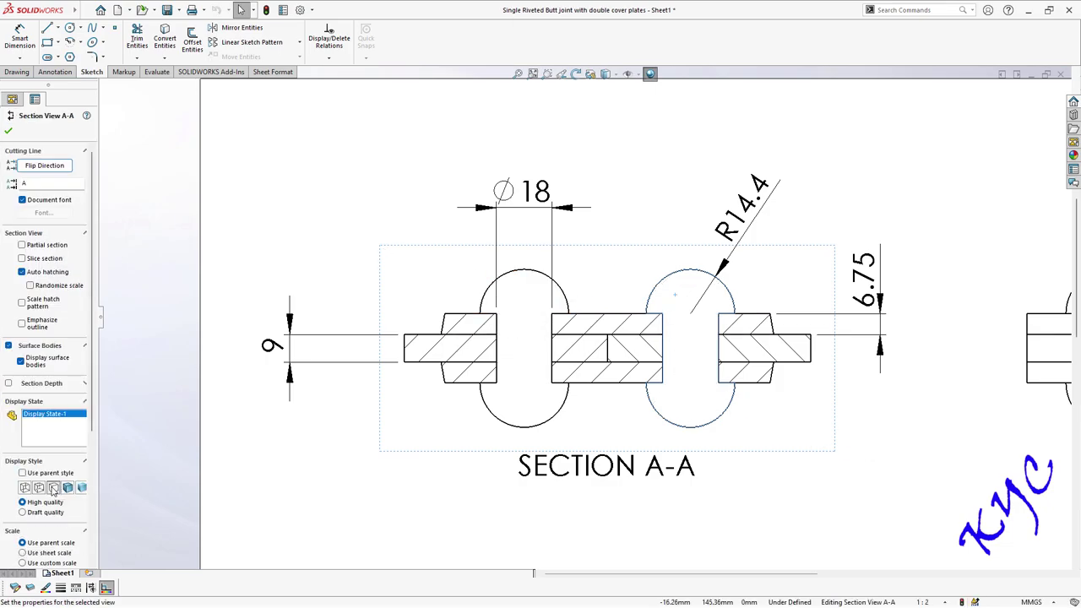
pyautogui.click(909, 458)
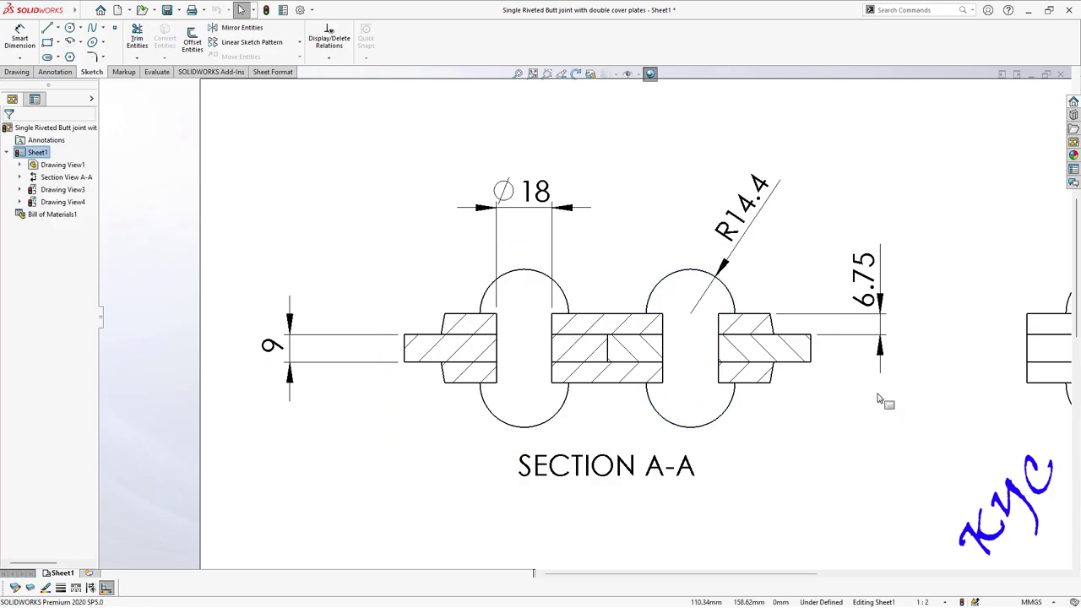
pyautogui.scroll(8, 878, 398)
pyautogui.scroll(-3, 611, 376)
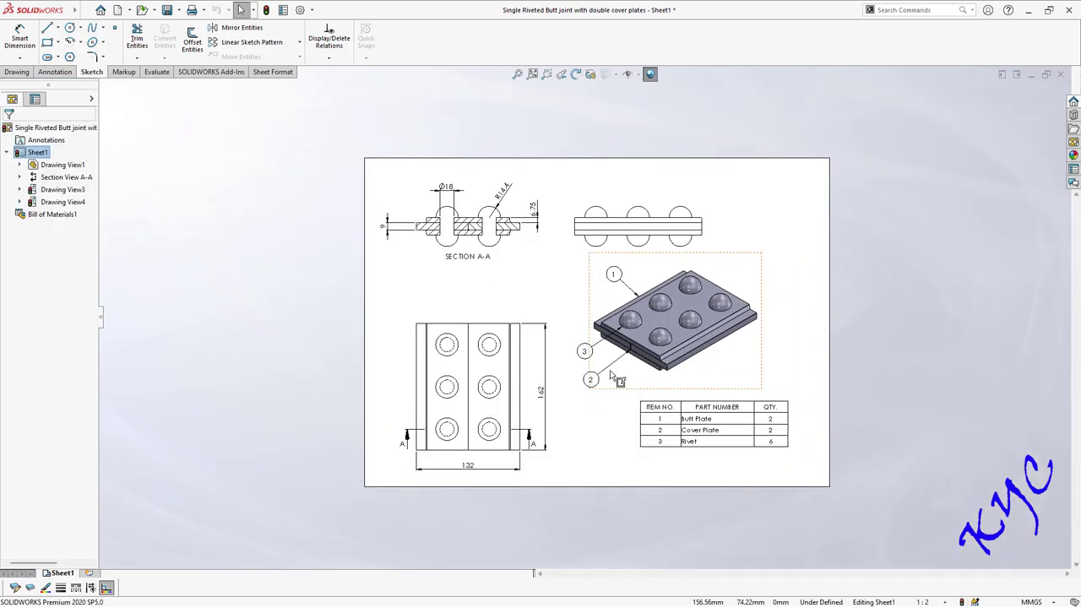
pyautogui.scroll(-1, 621, 363)
pyautogui.click(516, 74)
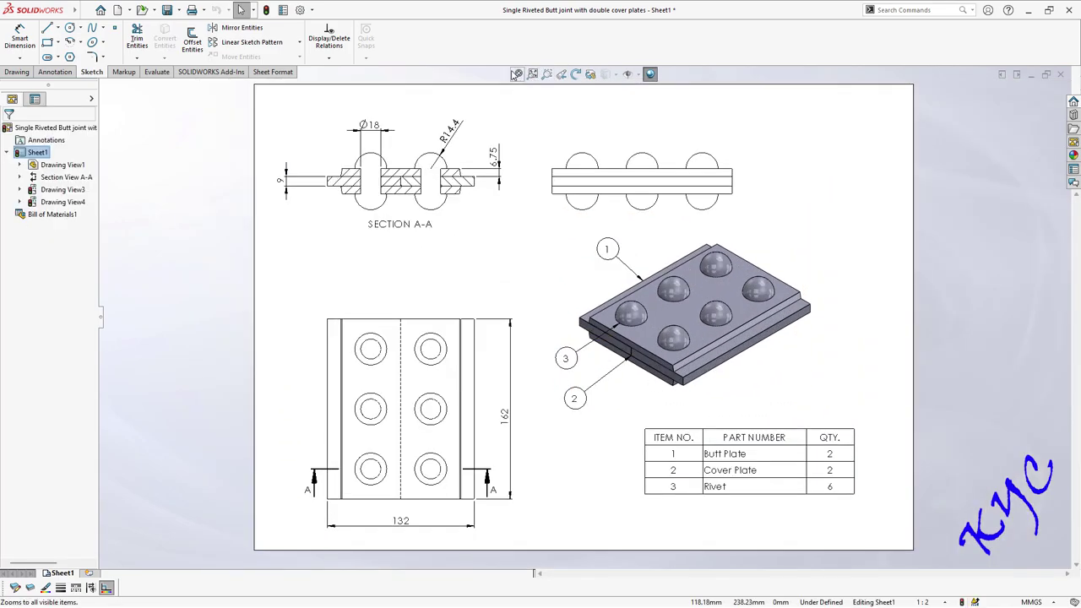